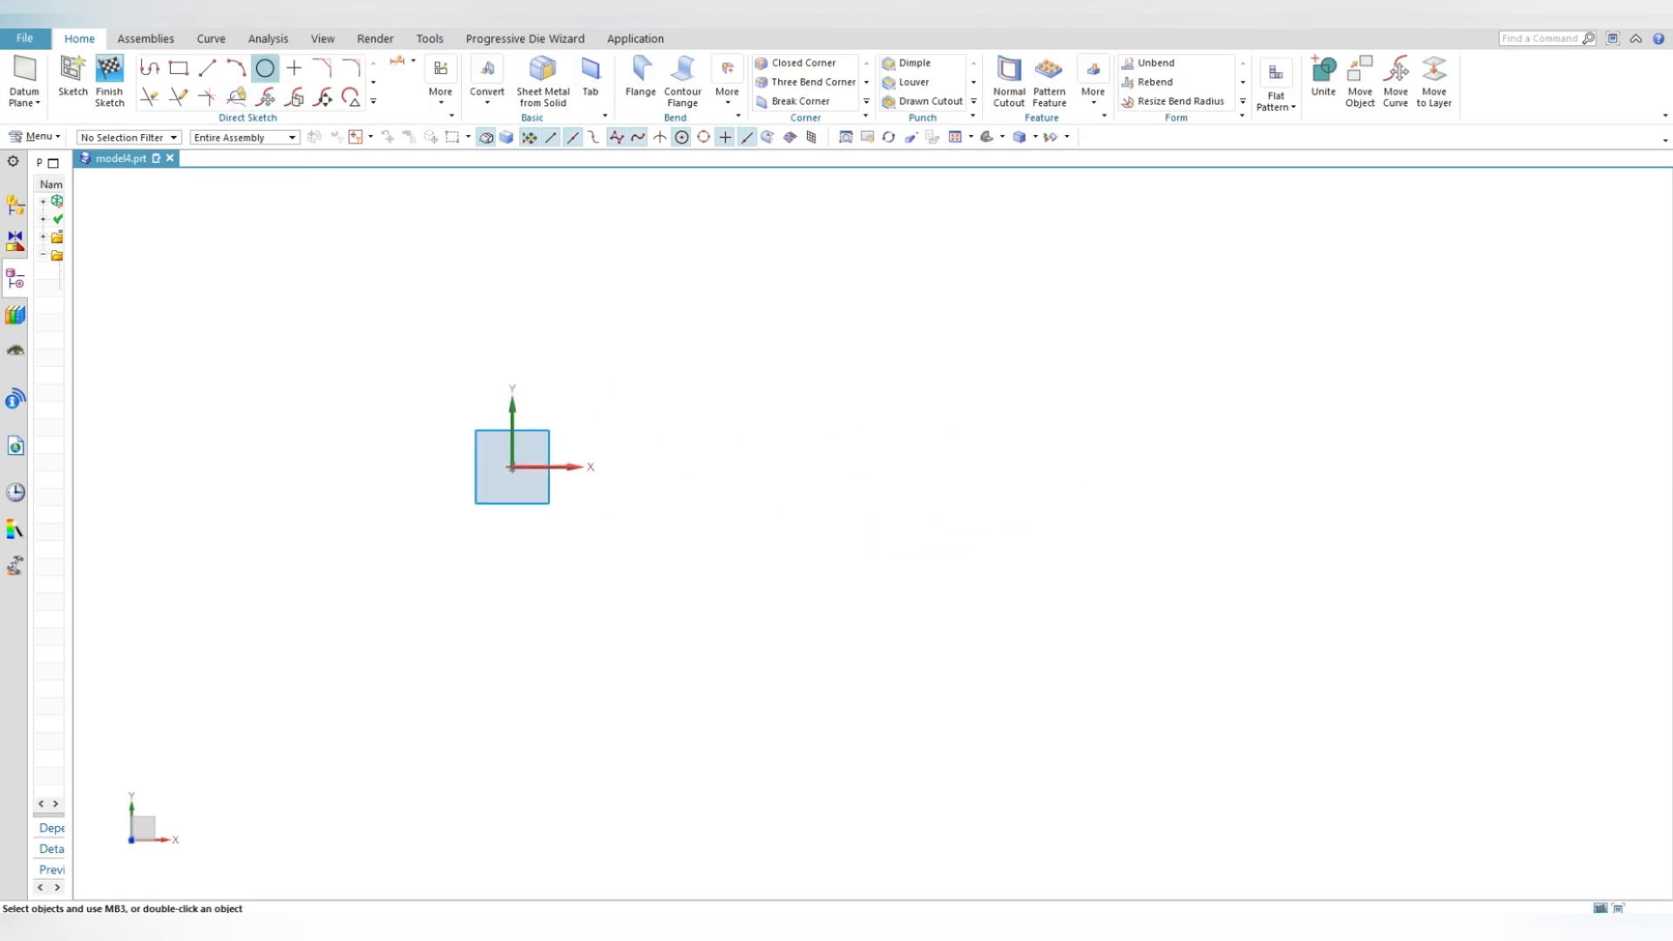
- Sketch a circle centred on the sketch origin and set its diameter to 100 mm
left_click(266, 68)
left_click(512, 467)
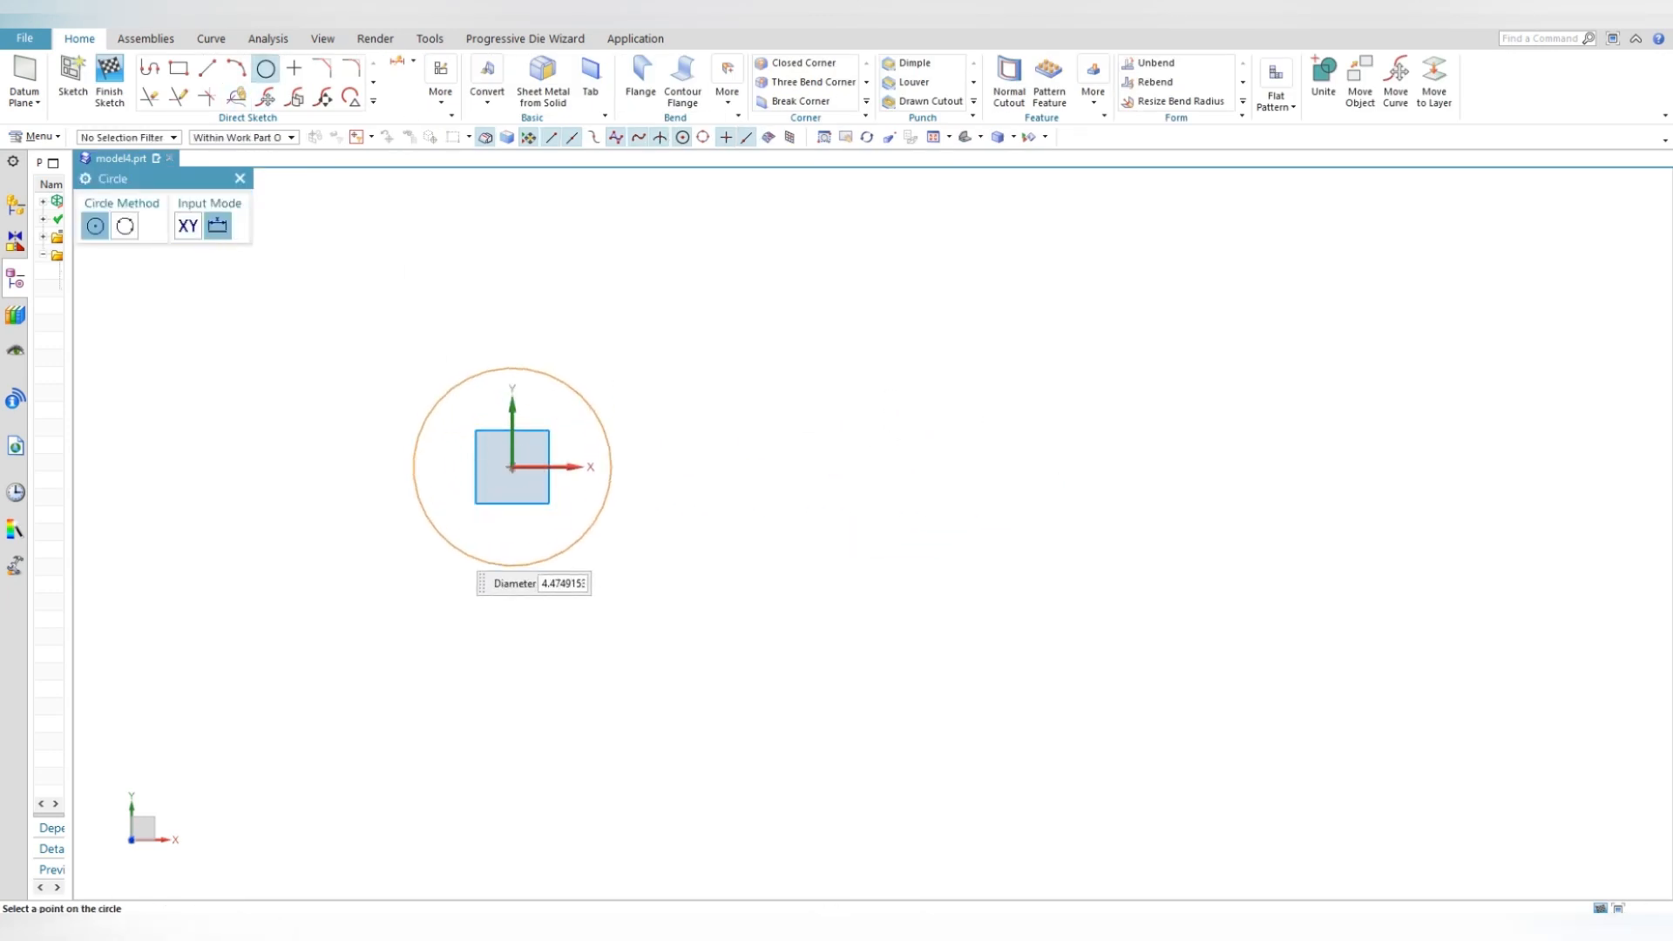
left_click(452, 549)
key("Escape")
left_click_drag(513, 348, 397, 350)
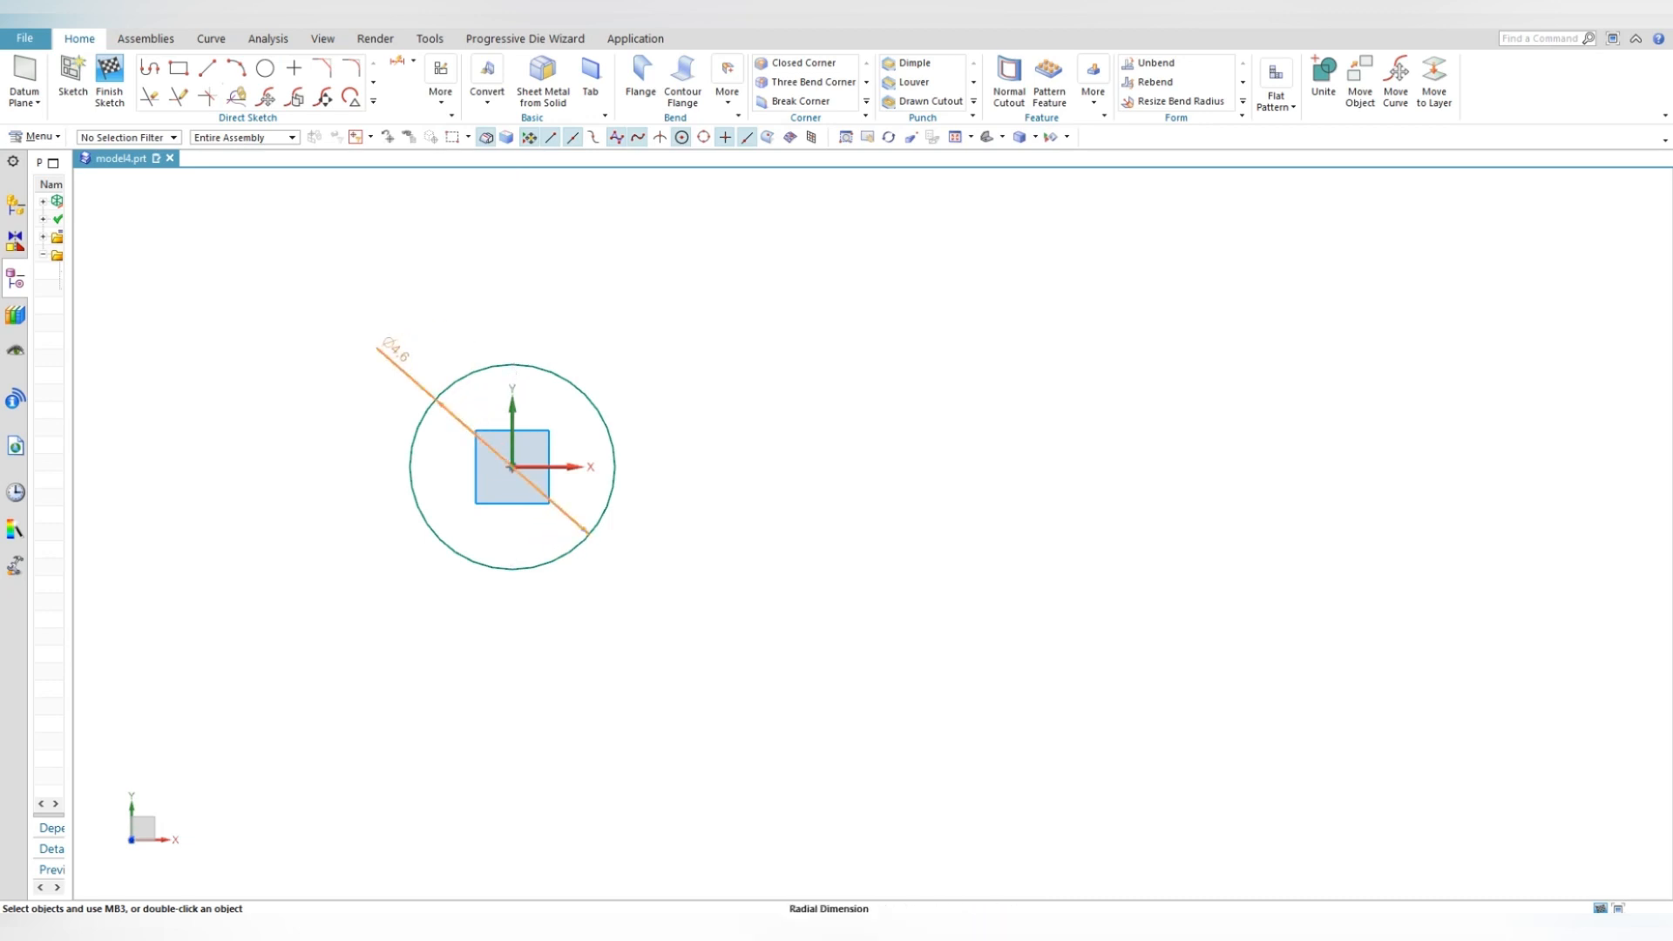
double_click(394, 356)
type("10")
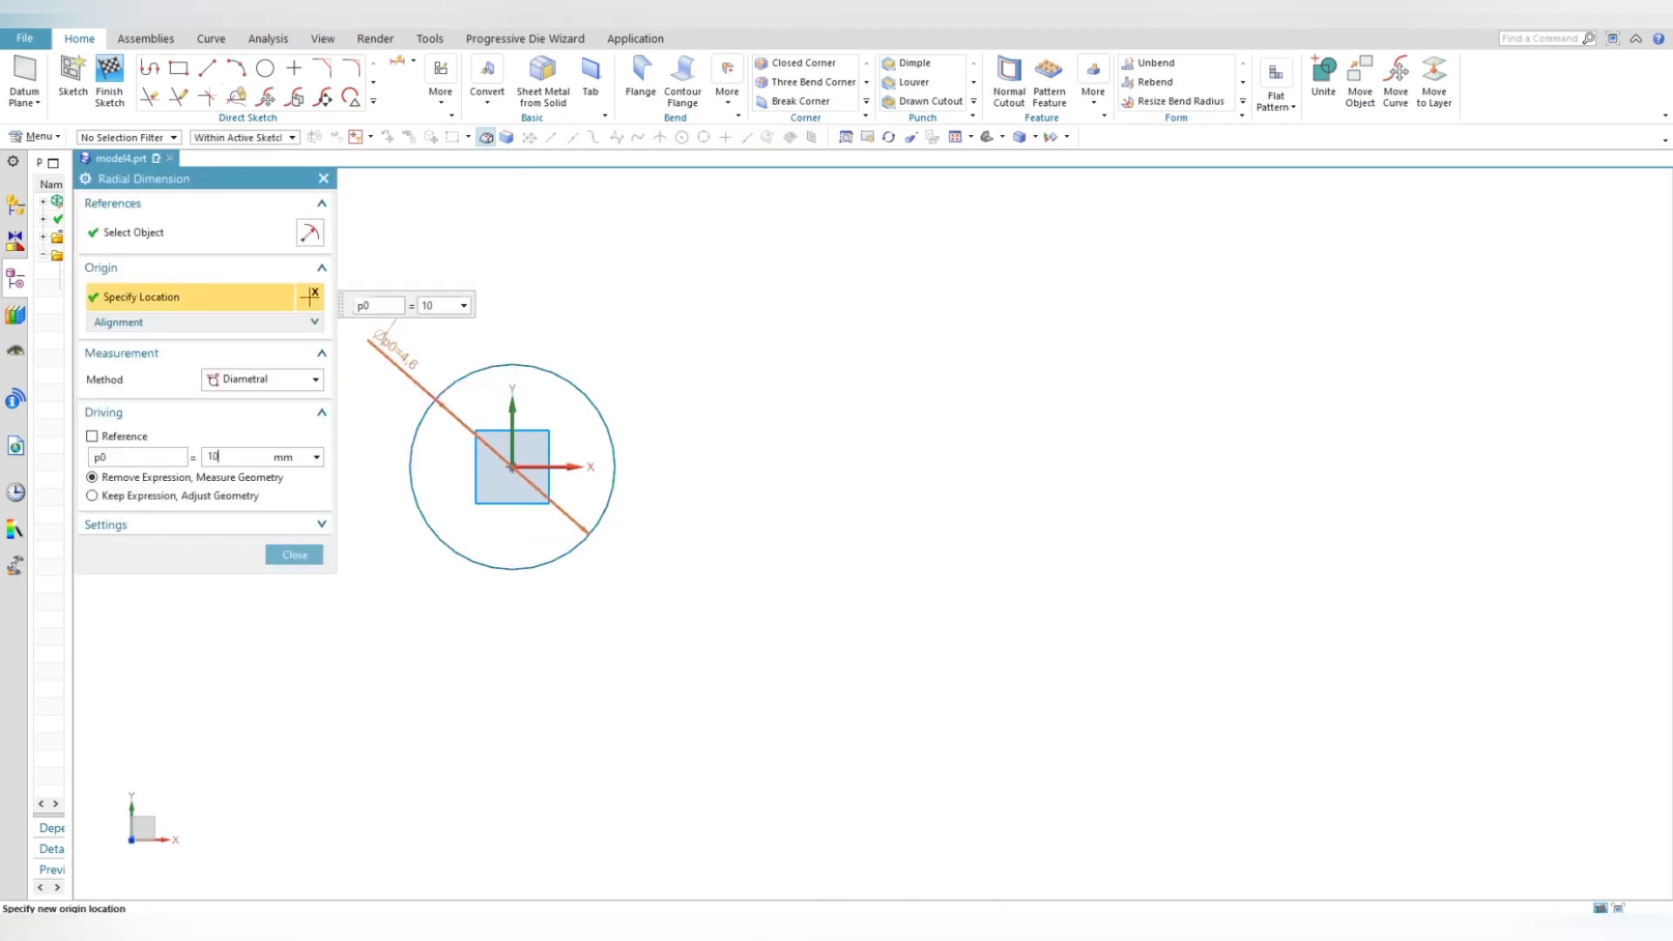
type("0")
key("Return")
key("Escape")
- Sketch a vertical line 110 mm long upward from the circle's centre
scroll(517, 550, "down", 8)
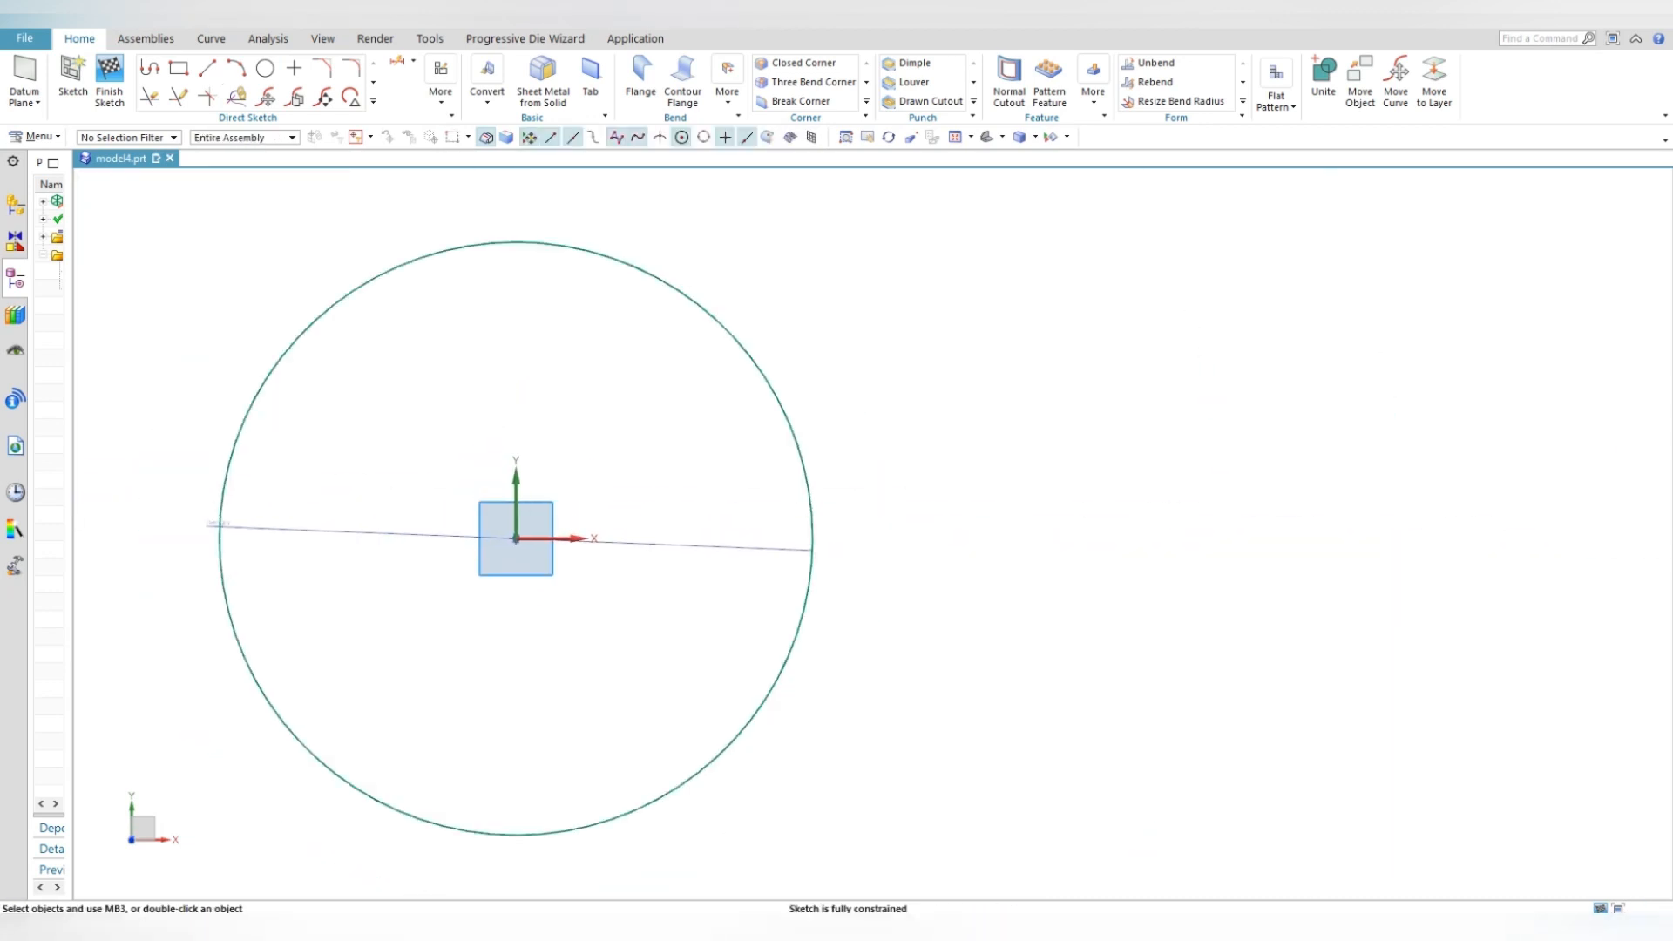
scroll(484, 530, "down", 9)
scroll(484, 530, "up", 4)
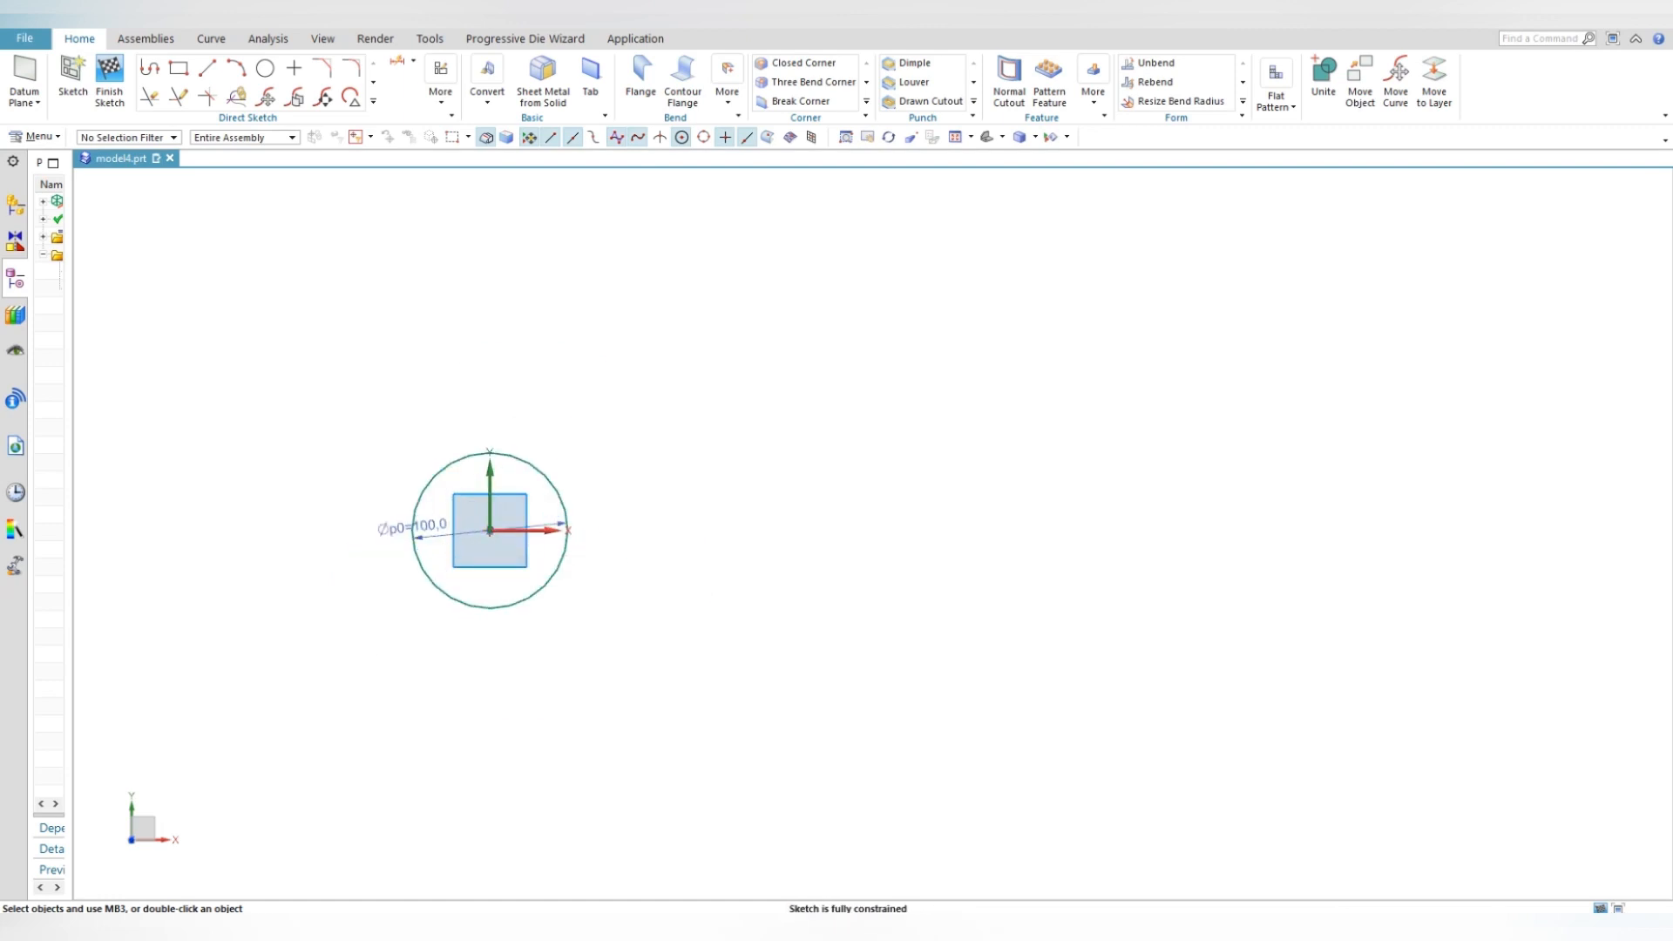
left_click(208, 67)
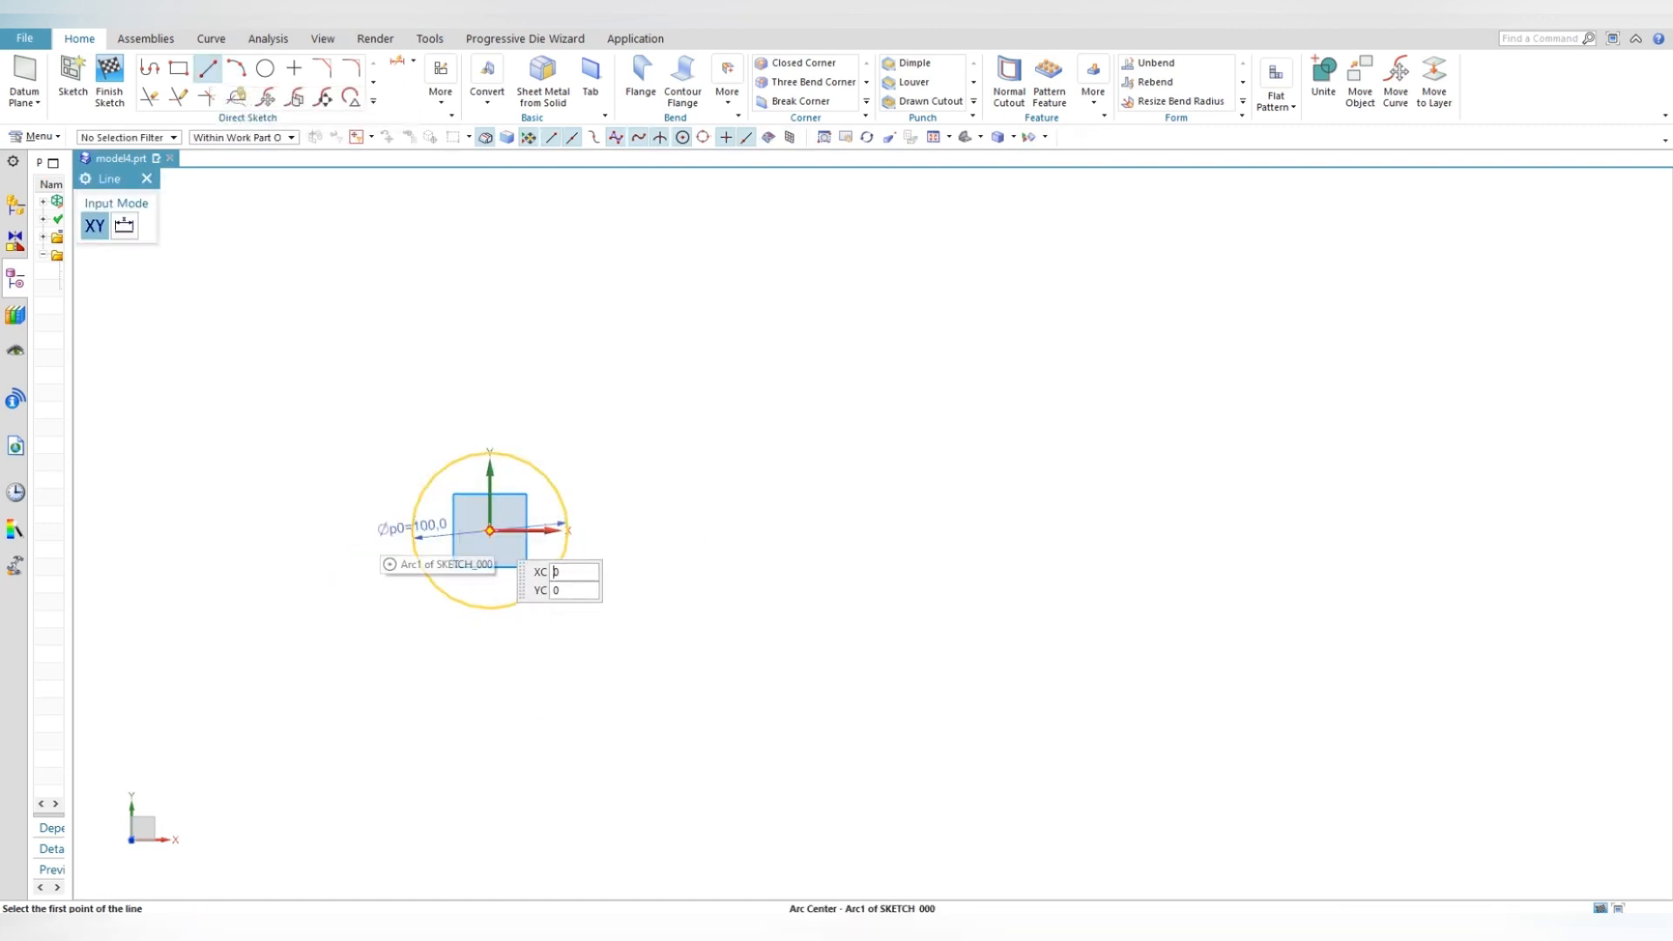
left_click(490, 530)
type("110")
key("Return")
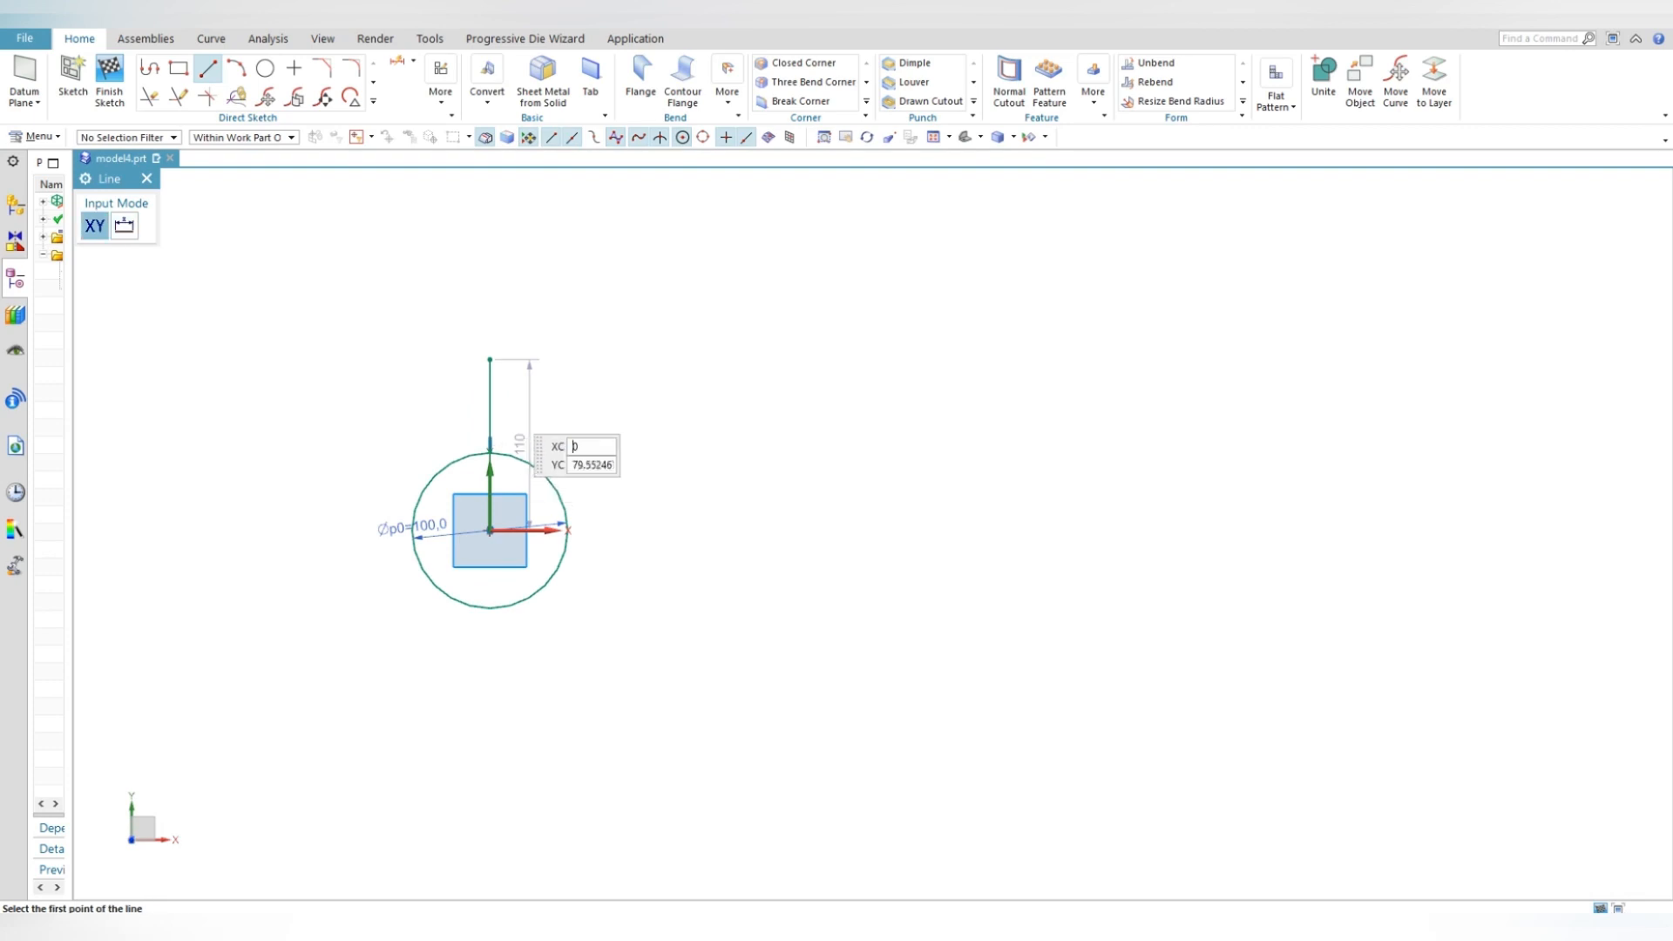
key("Escape")
- Extend the vertical line's start point downward past the circle so the whole line is about 235 mm long
double_click(490, 405)
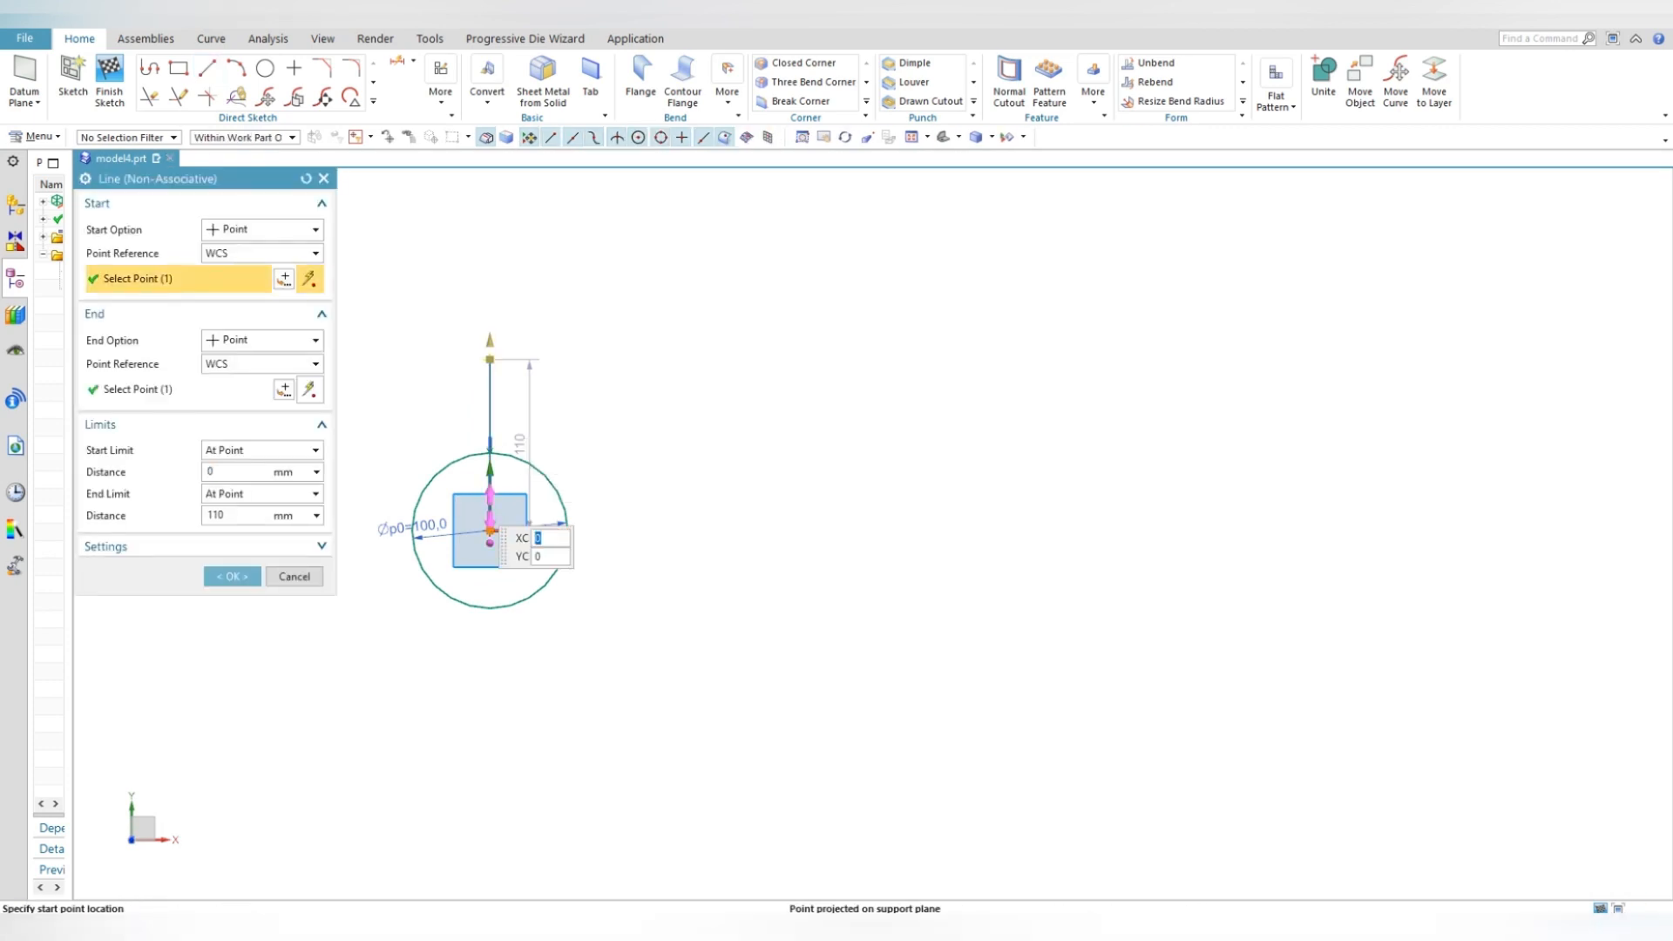
left_click_drag(490, 543, 489, 736)
key("Return")
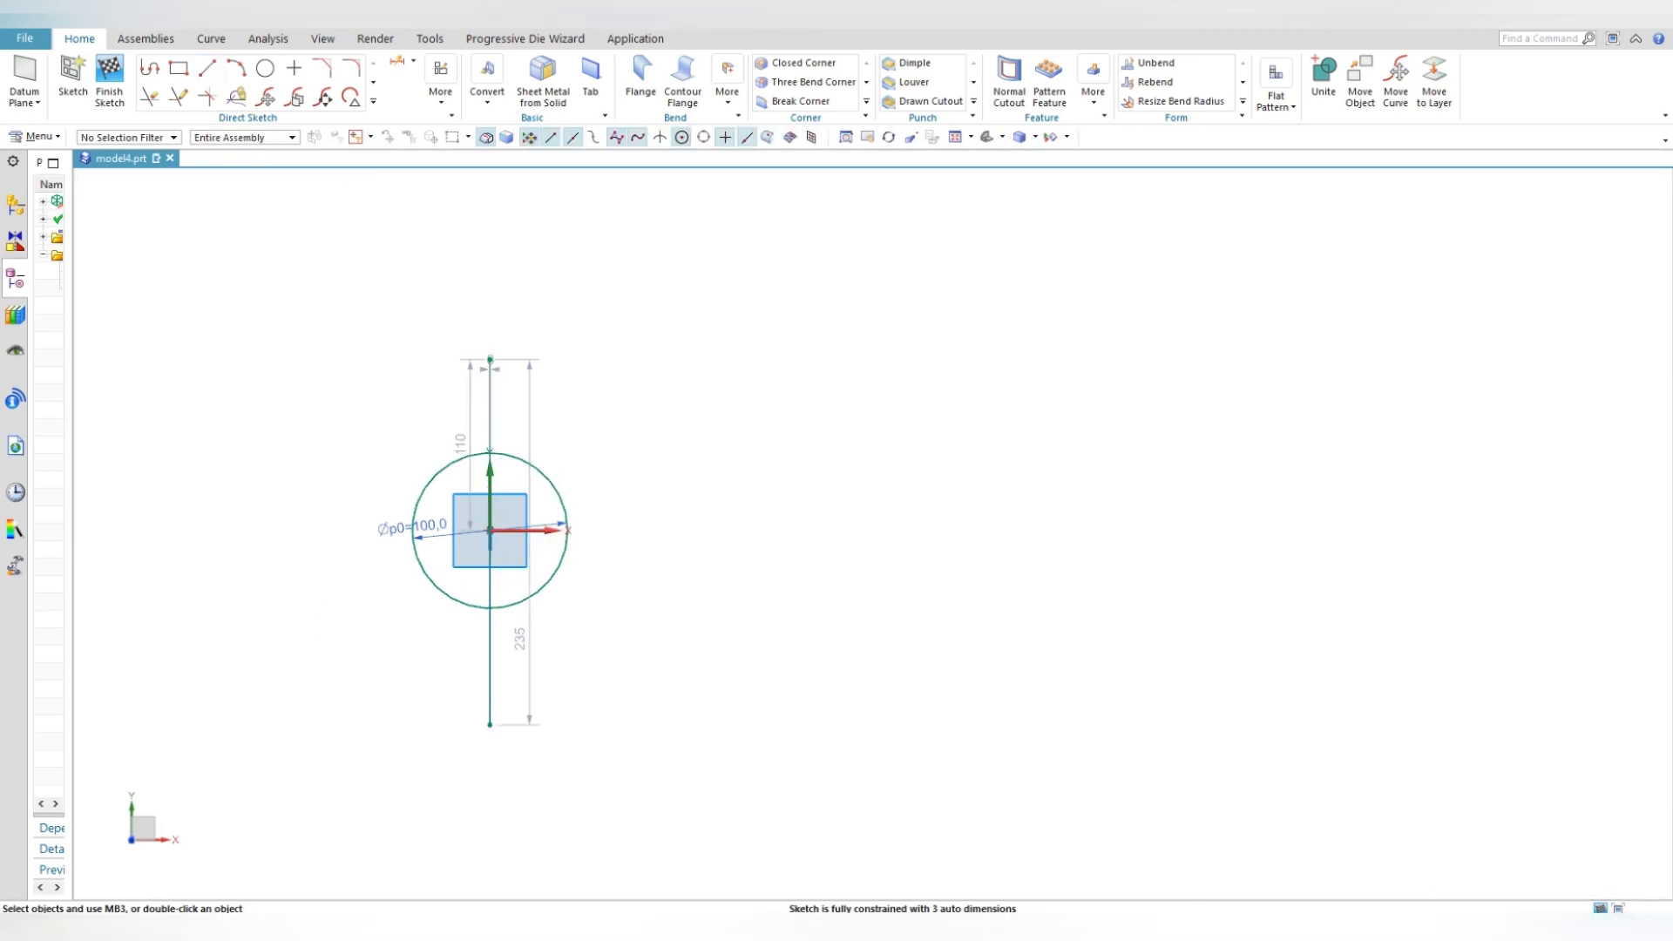
- Offset the vertical line 280 mm to the right with one copy
left_click(373, 102)
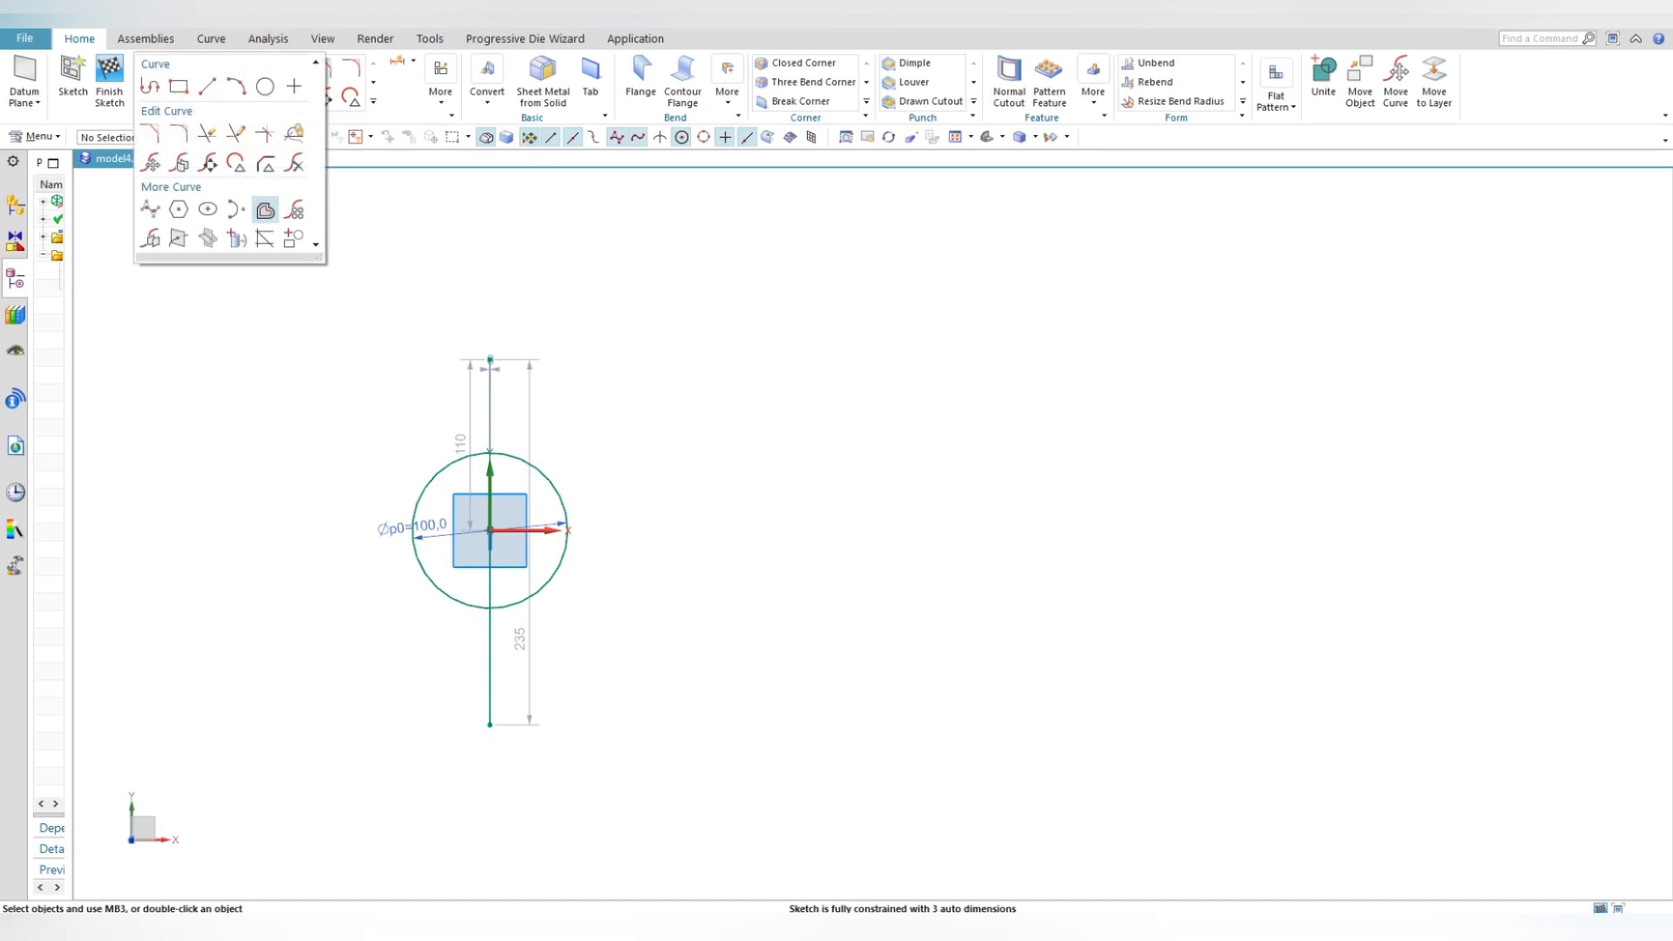
left_click(265, 210)
left_click(489, 662)
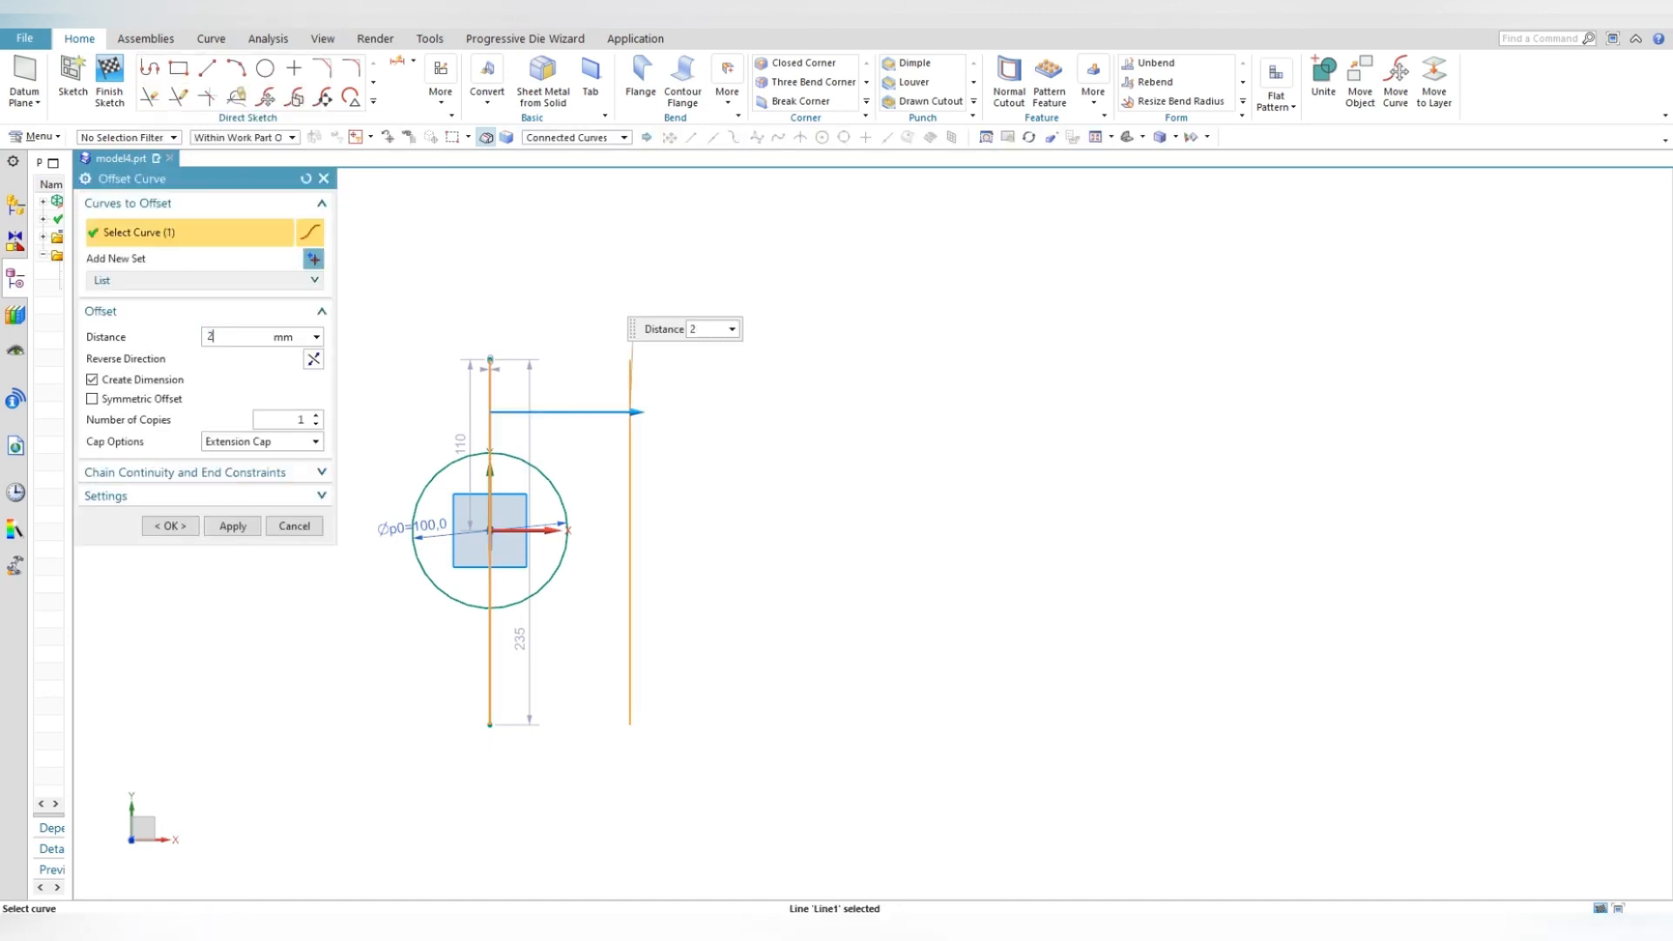
type("280")
key("Return")
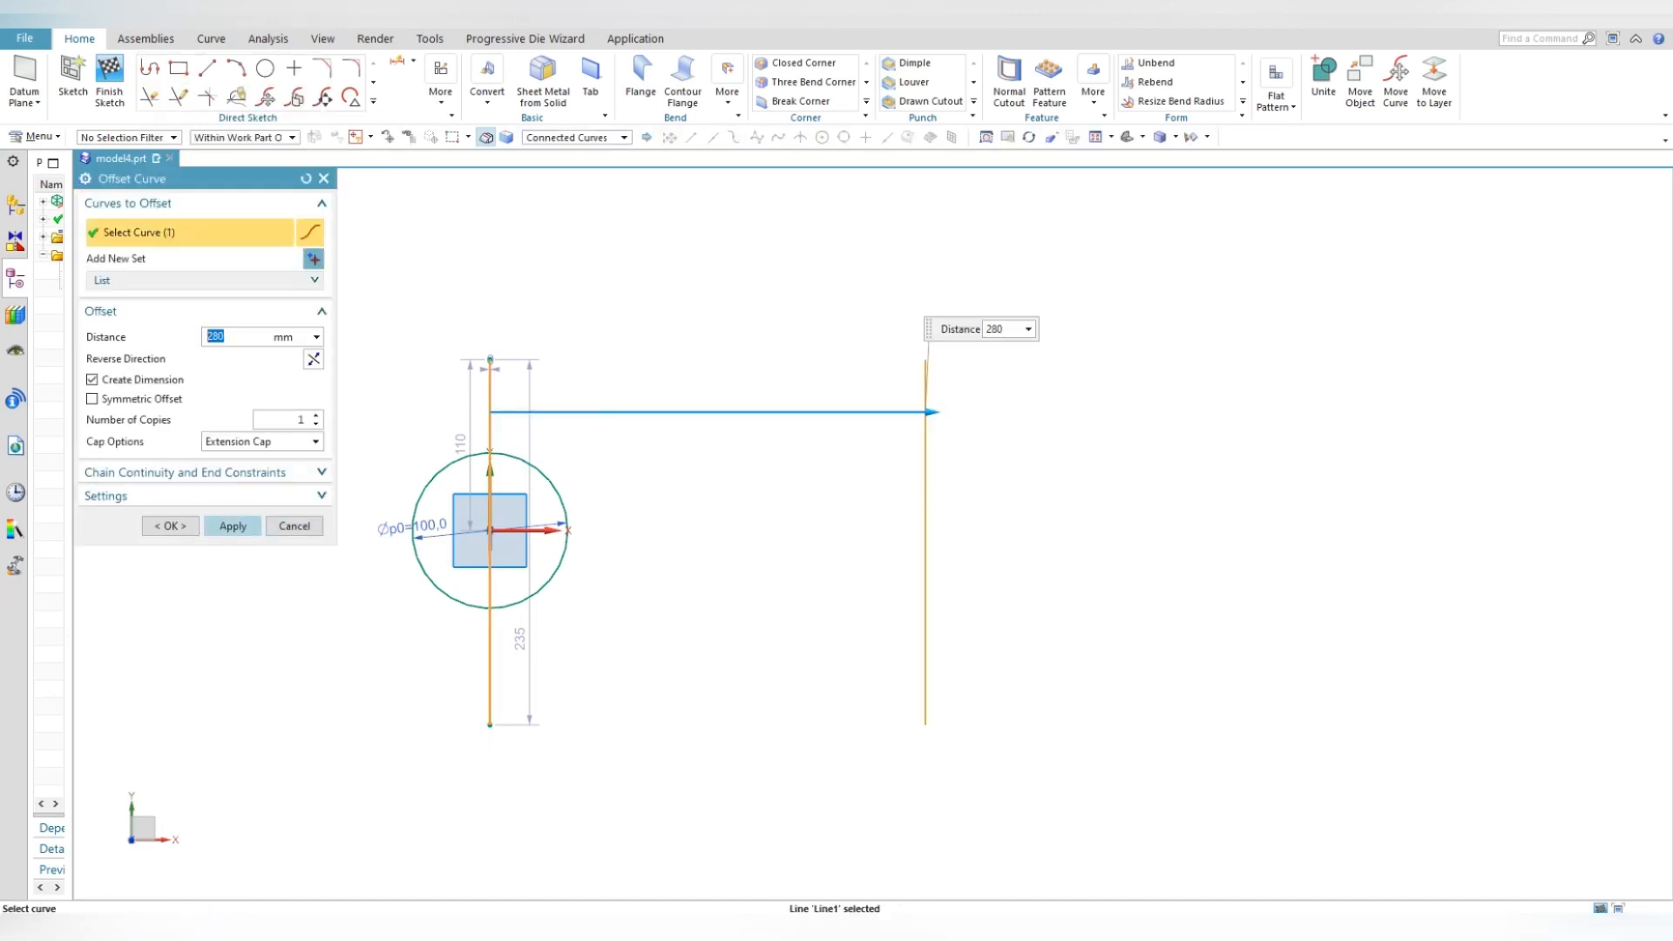
- Sketch horizontal lines about 309 mm and 297 mm long from the circle's top and bottom points past the offset line
left_click(207, 67)
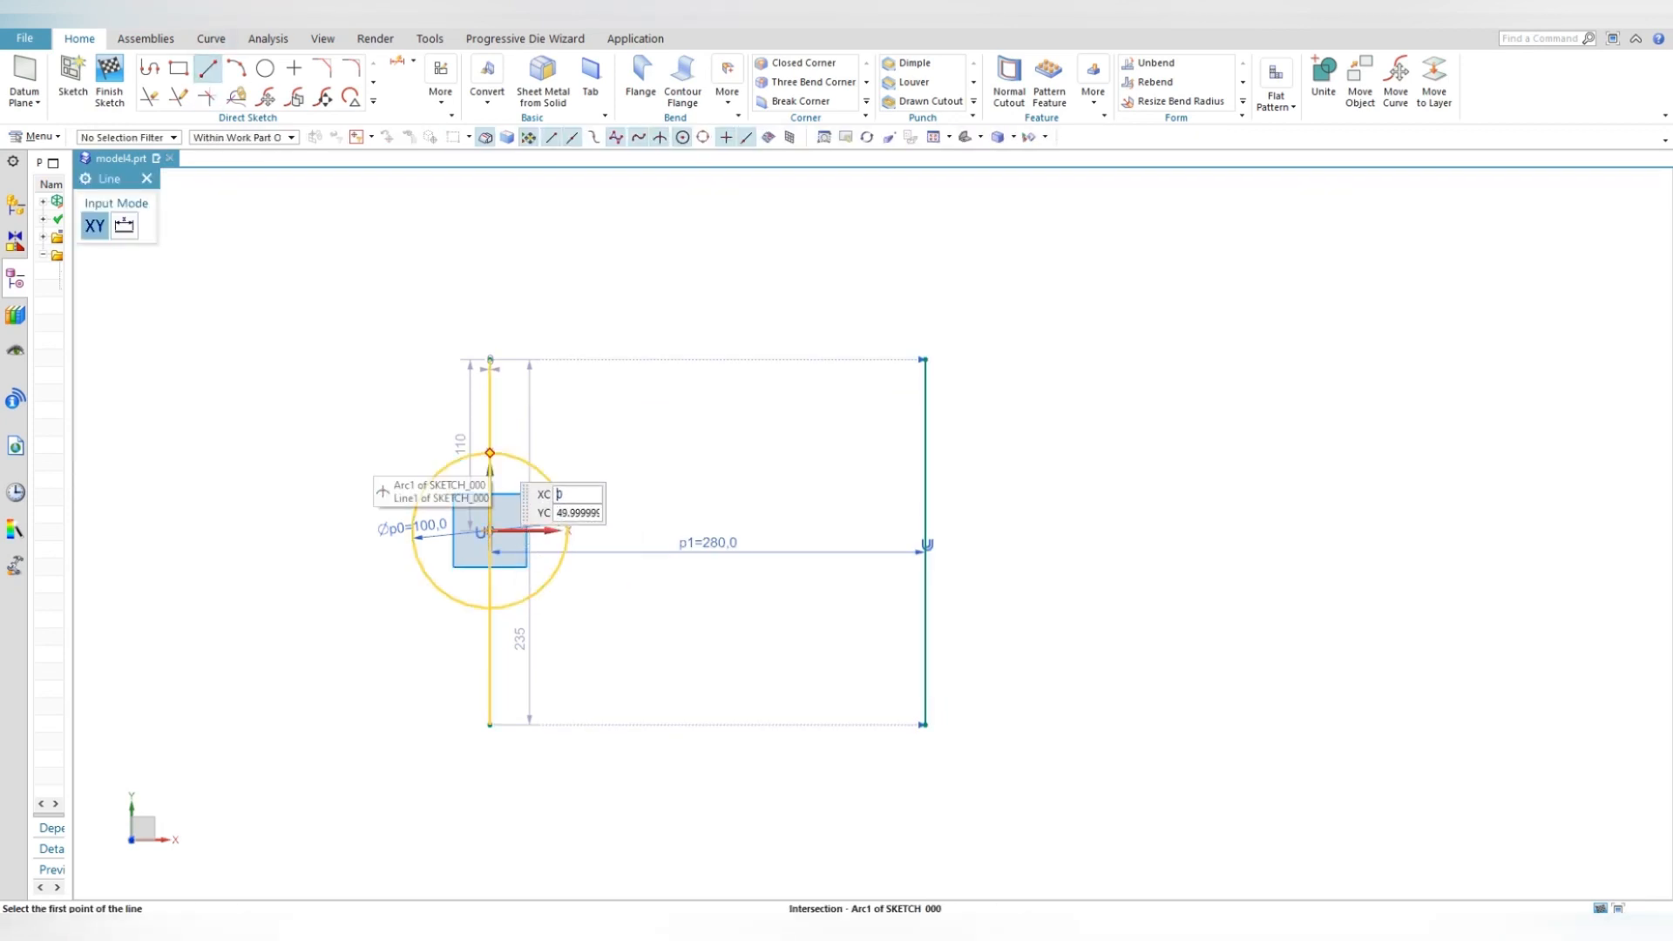
left_click(490, 453)
left_click(971, 452)
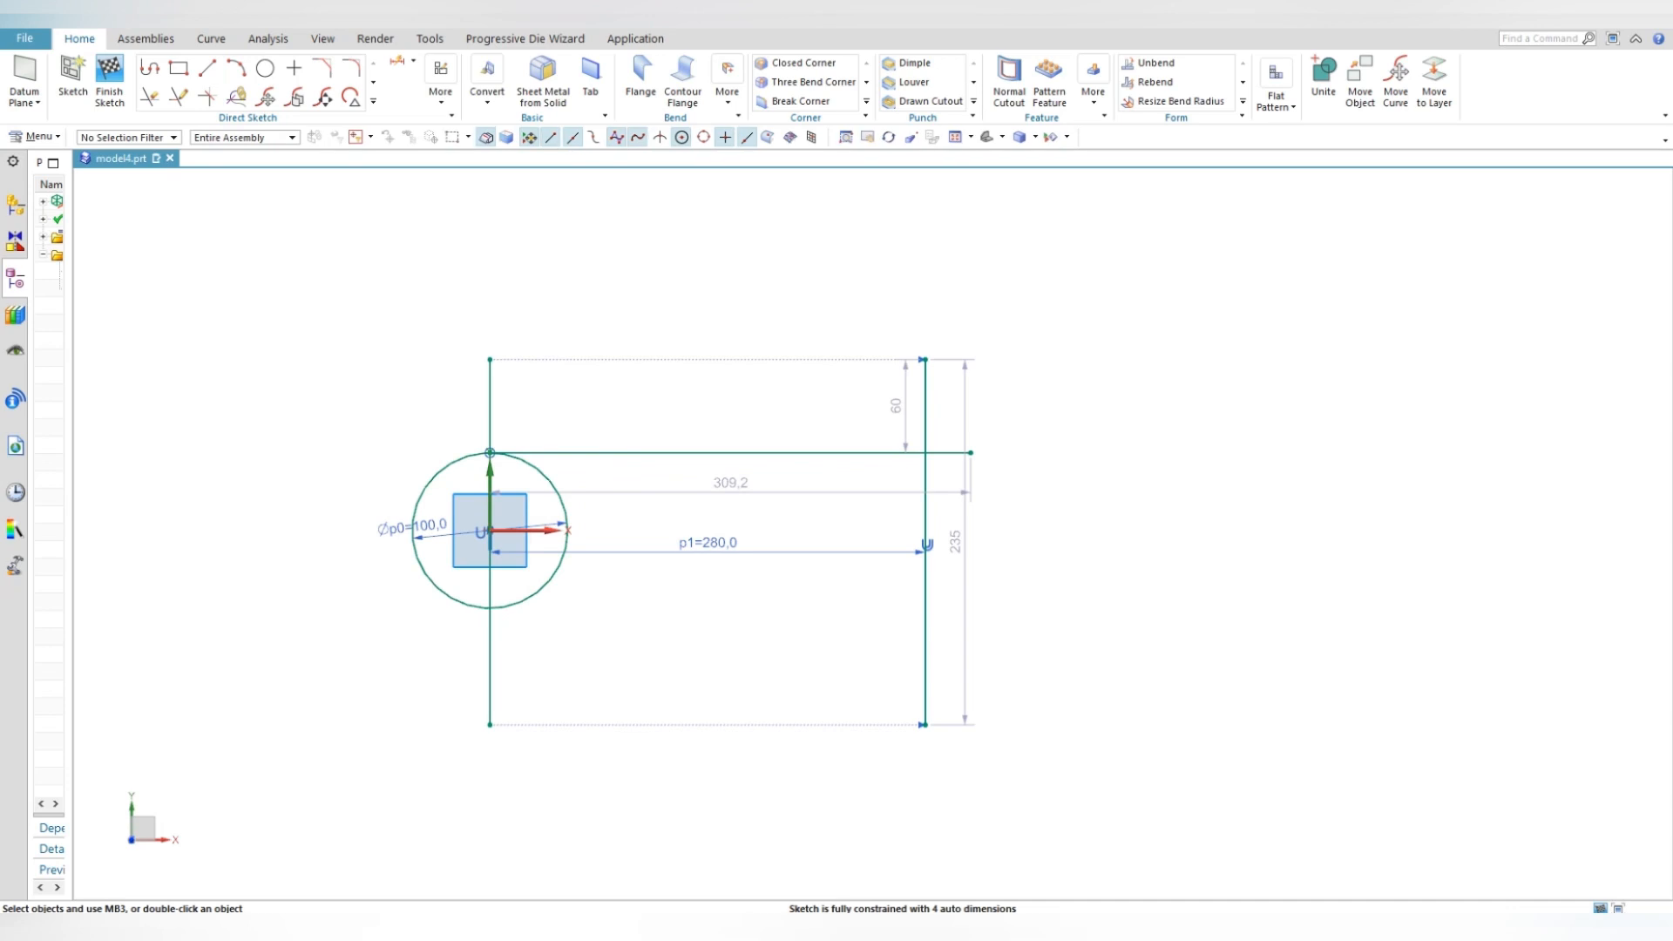
left_click(207, 68)
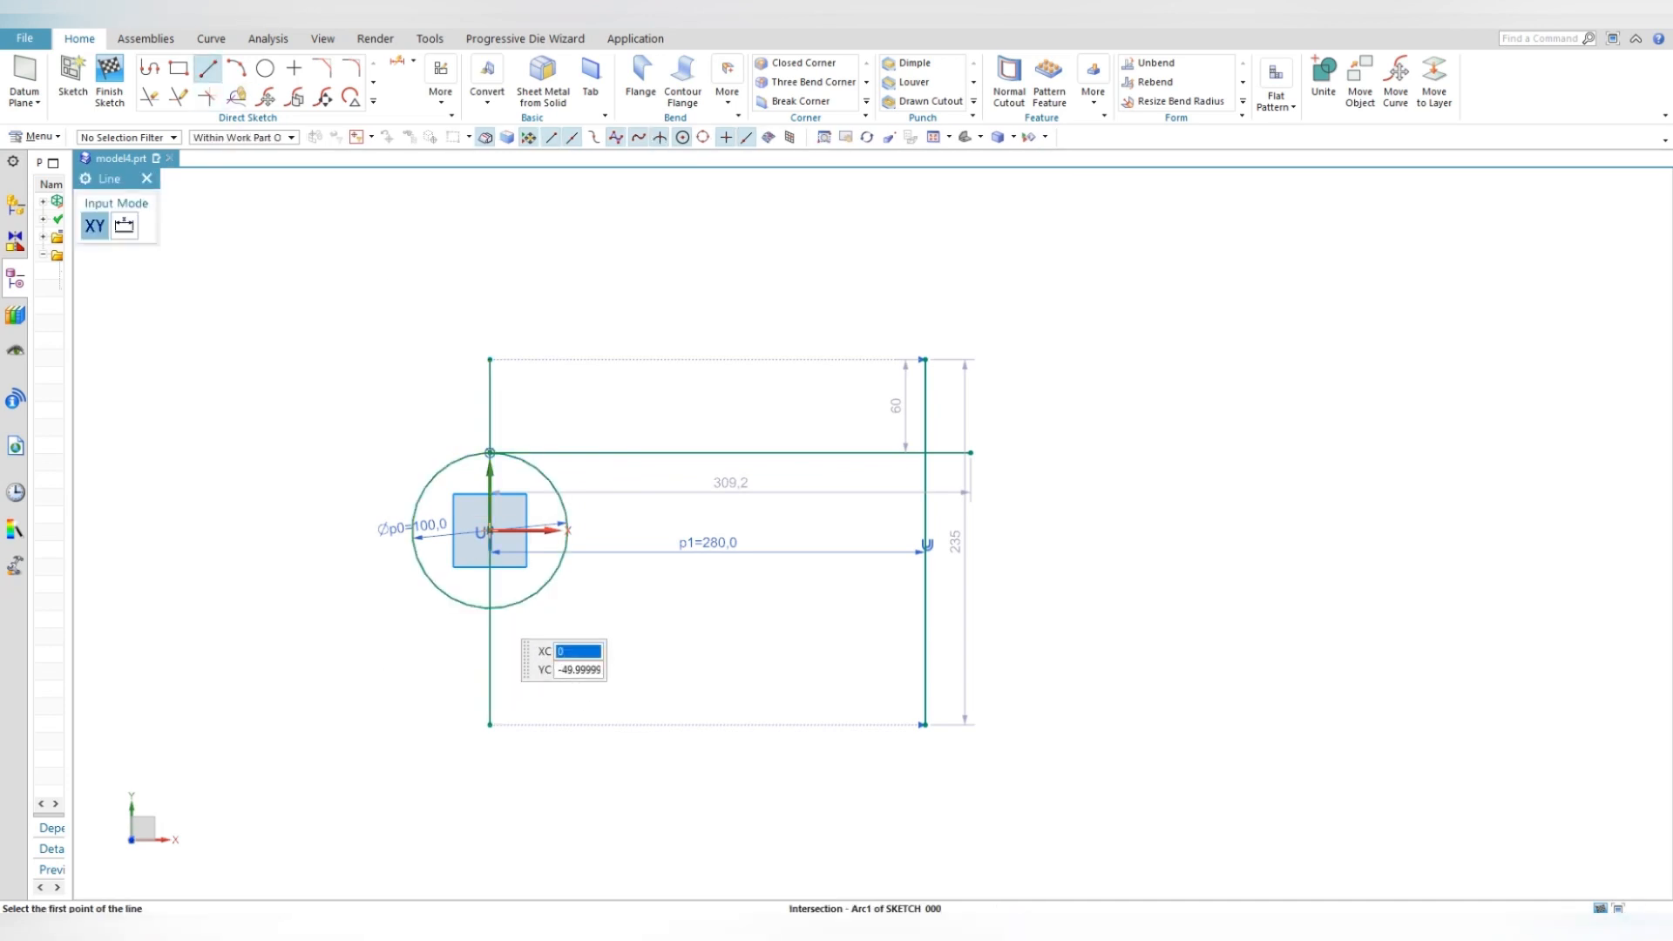
left_click(490, 608)
left_click(952, 608)
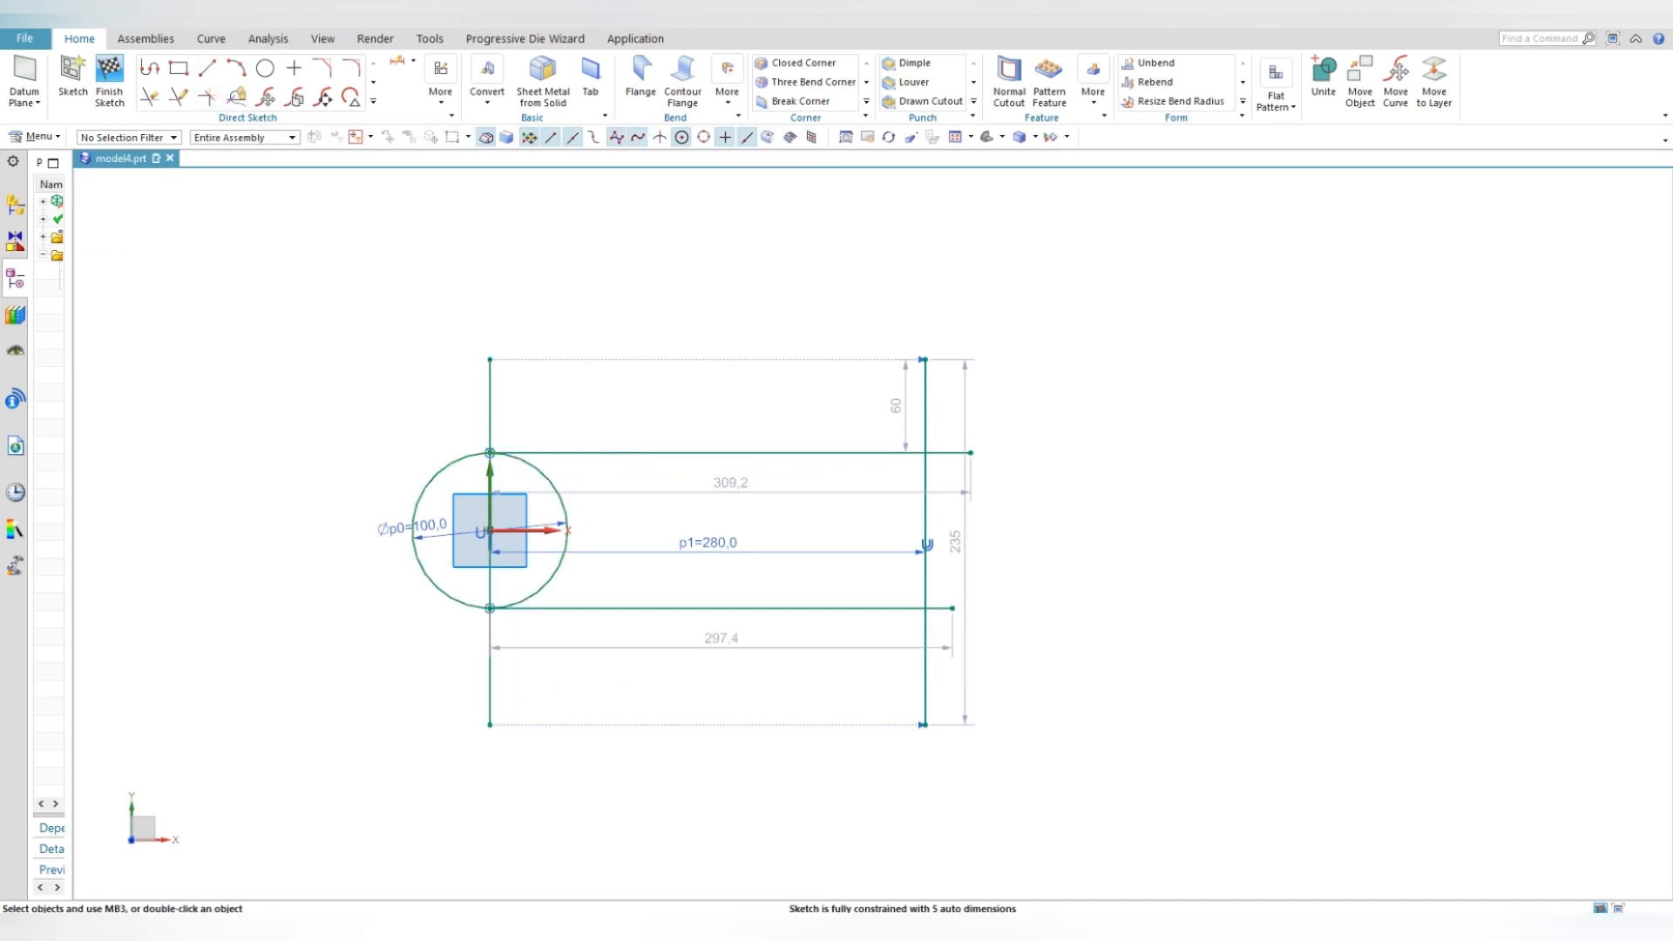
- Convert the vertical line through the circle's centre to reference and move the overlapping dimensions outside the geometry
right_click(489, 403)
left_click(563, 255)
left_click_drag(730, 482, 730, 291)
left_click_drag(897, 405, 1044, 405)
left_click_drag(955, 541, 1071, 541)
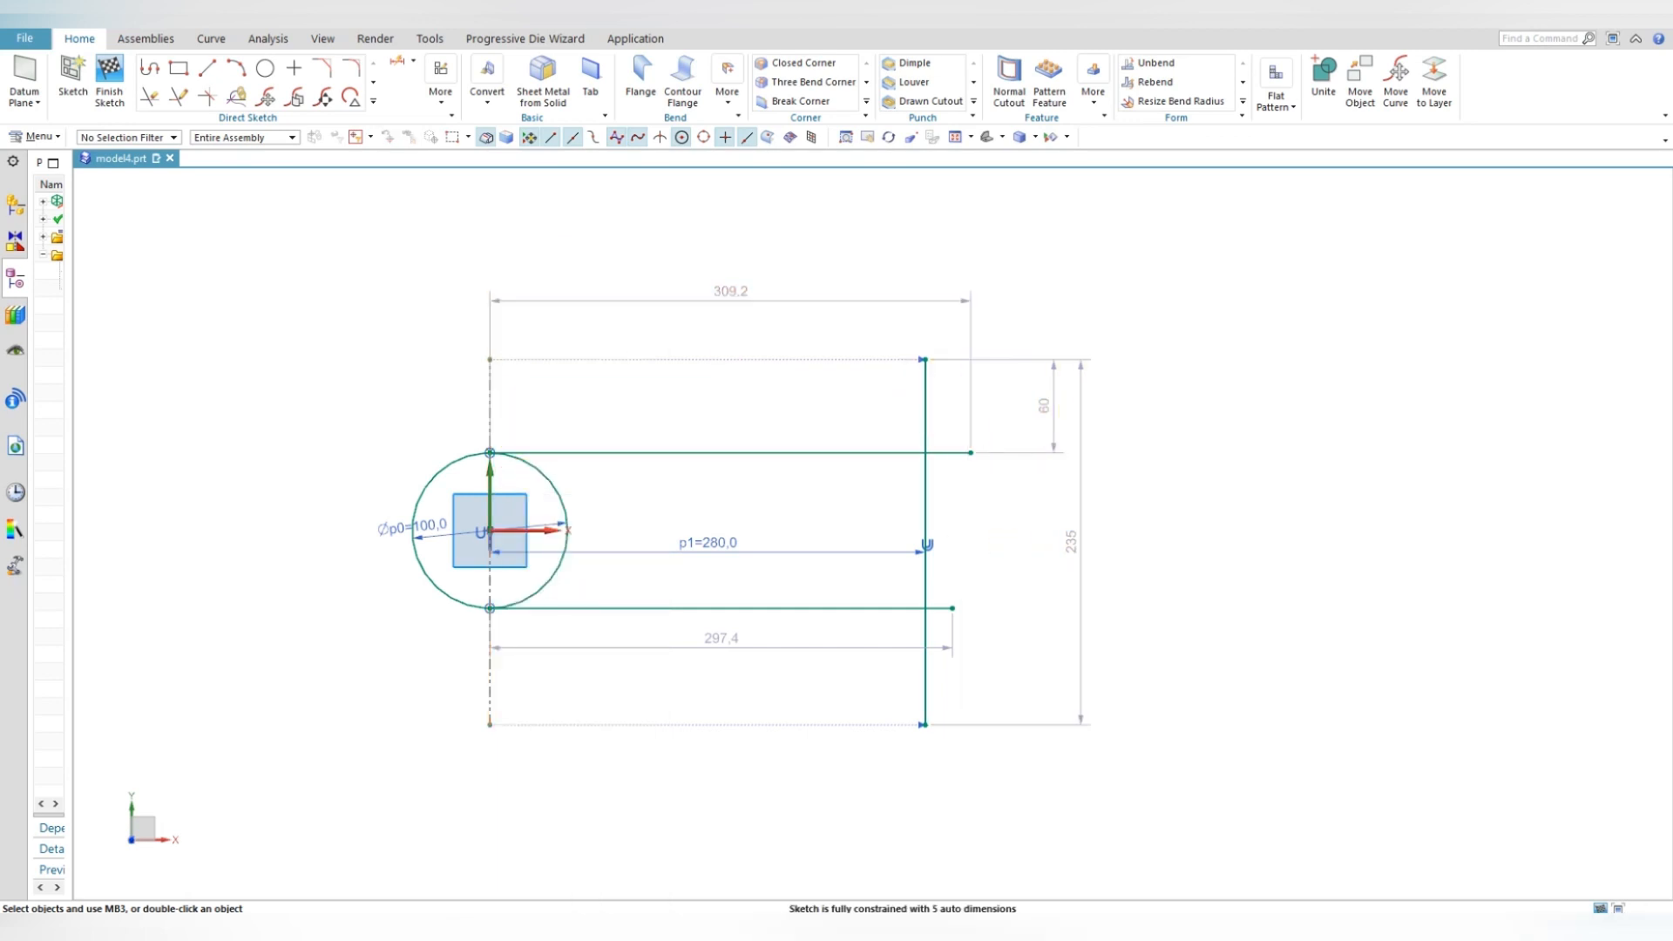
left_click_drag(721, 638, 787, 730)
left_click_drag(413, 528, 299, 551)
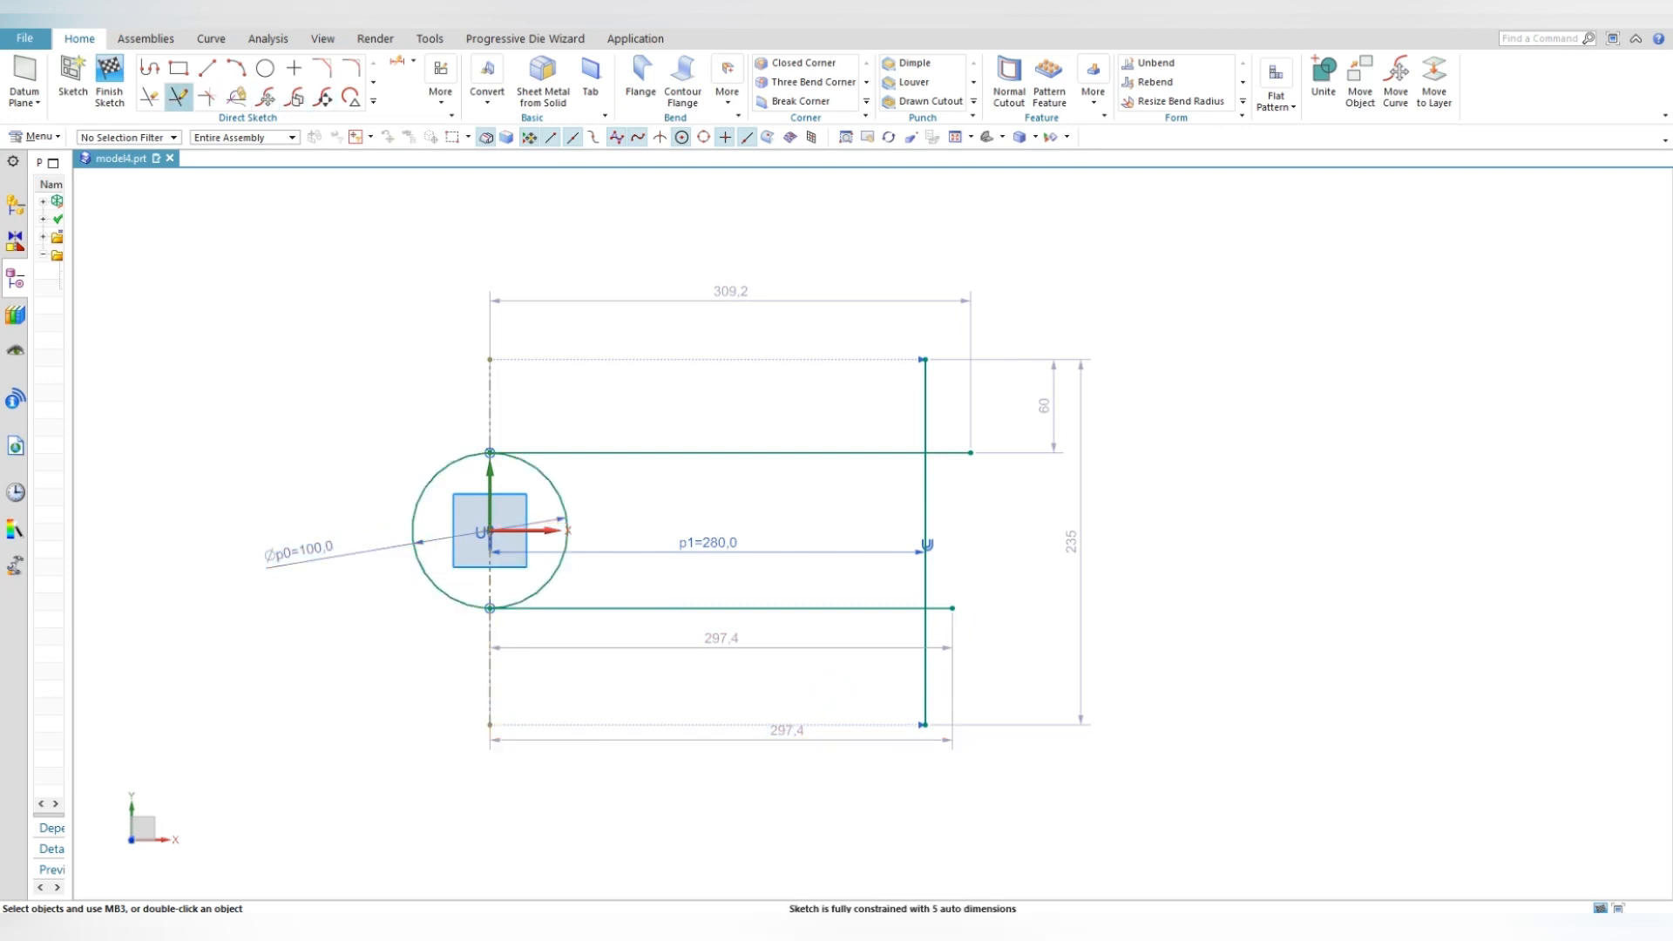
- Trim the overhanging ends of the horizontal and offset lines and the right half of the circle with Quick Trim
left_click(150, 96)
left_click(925, 407)
left_click(950, 452)
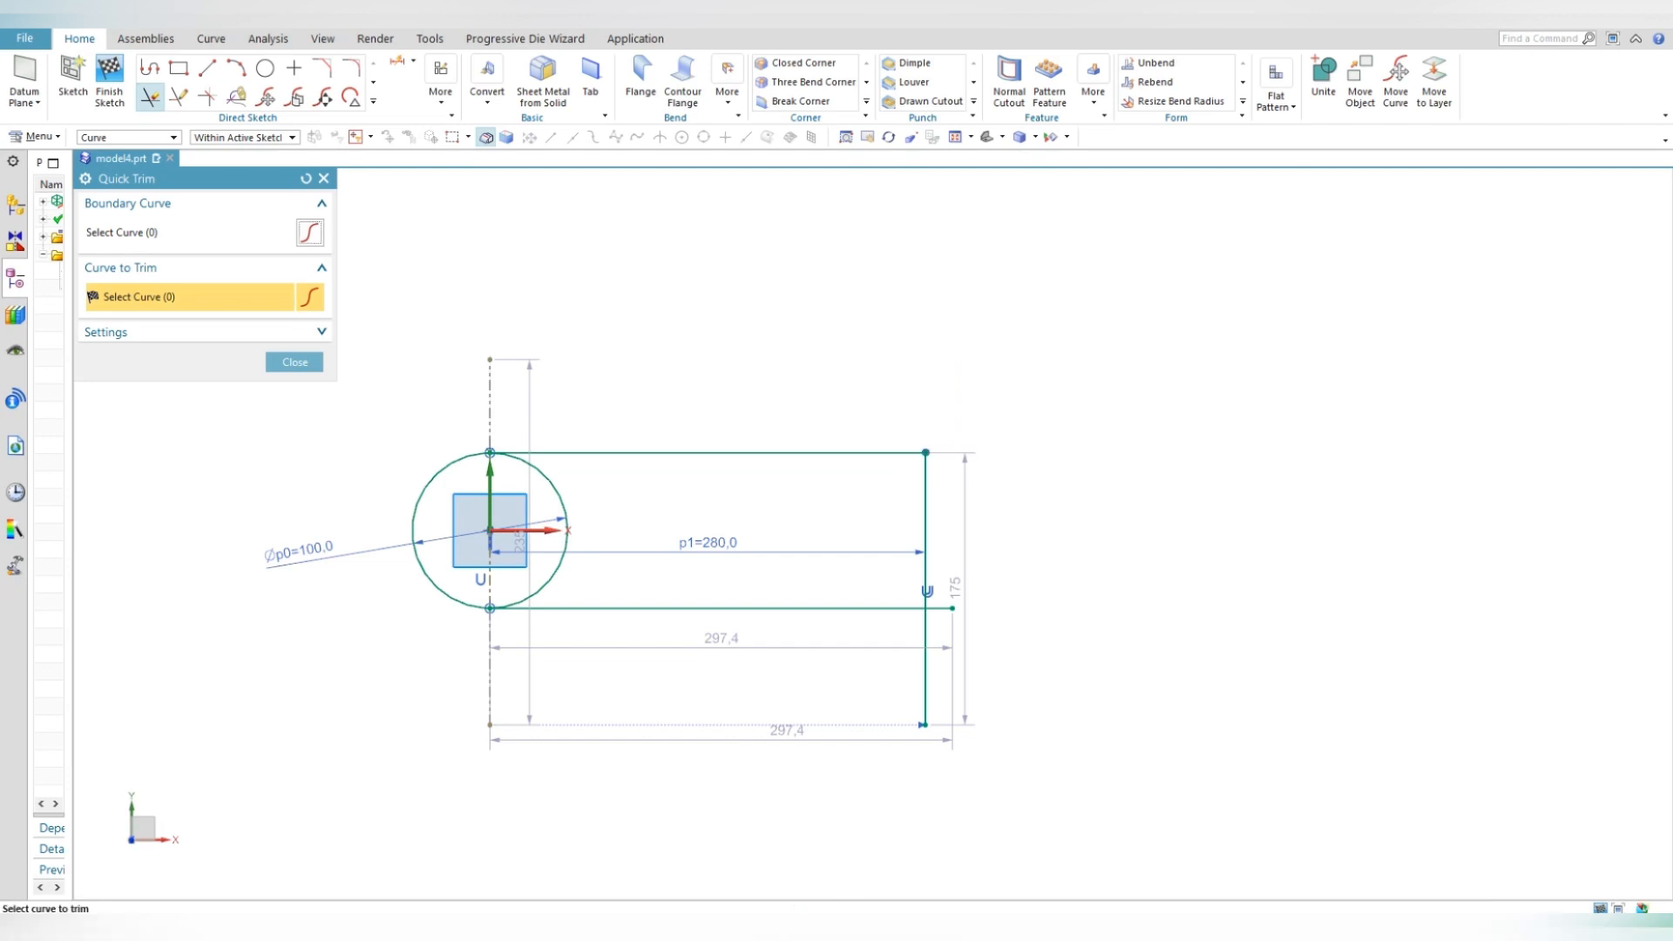
left_click(941, 608)
left_click(924, 665)
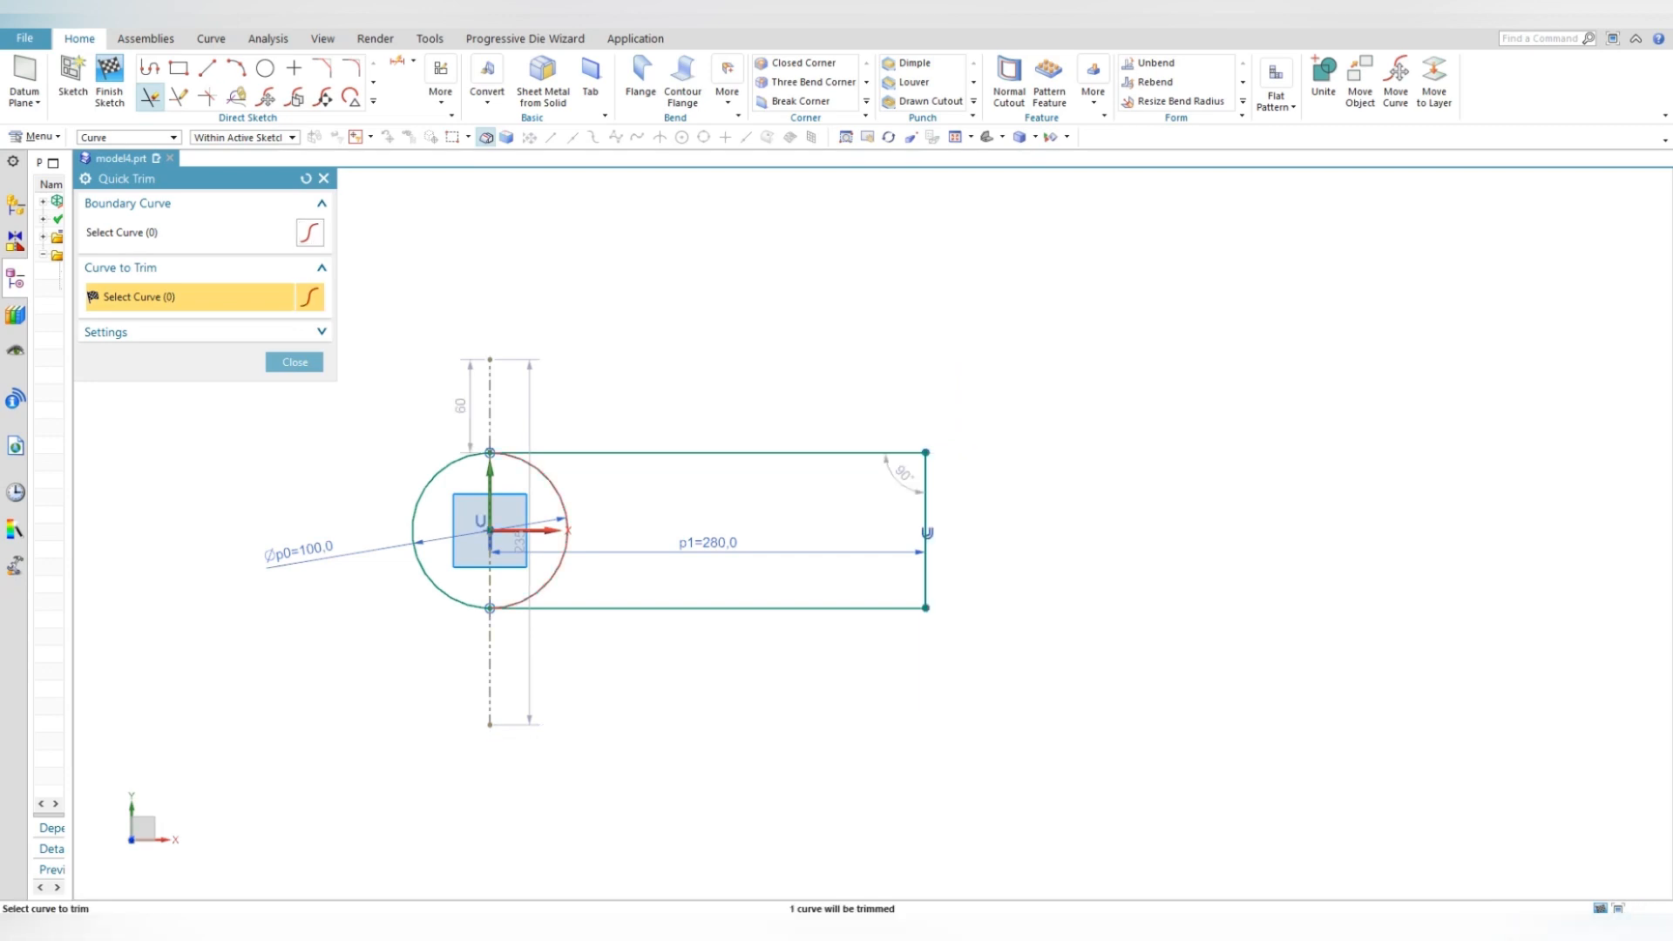
left_click(564, 547)
key("Escape")
scroll(496, 529, "up", 2)
key("ctrl+s")
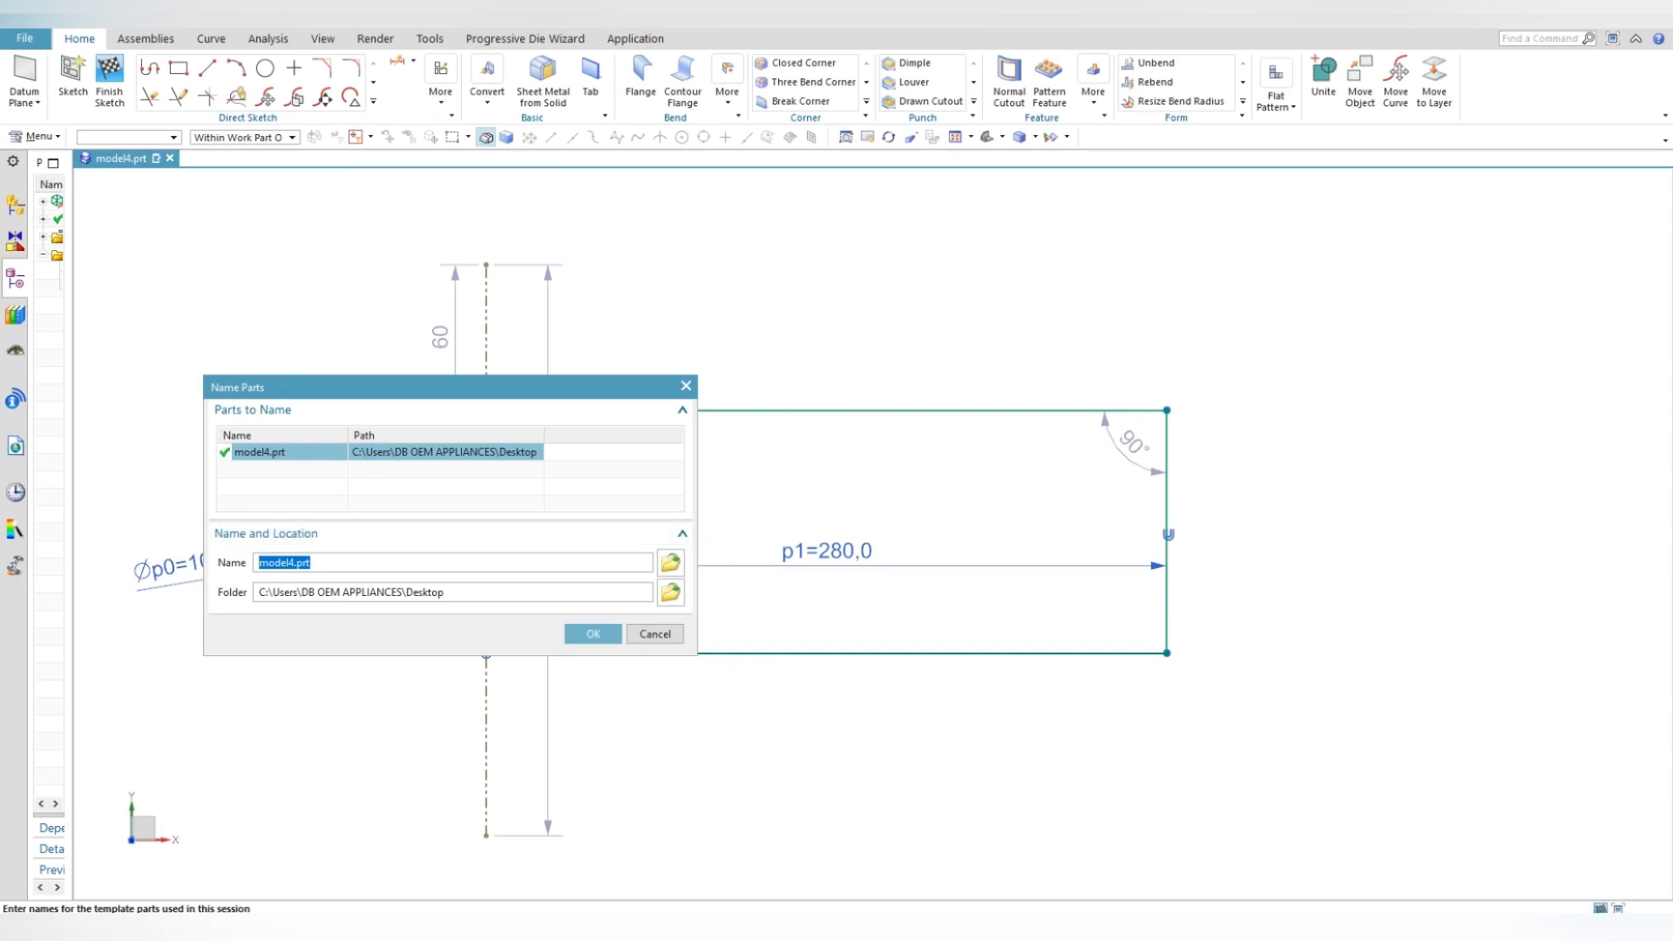
key("Escape")
left_click(294, 68)
- Sketch a circle about 81 mm in diameter concentric with the rounded end
left_click(265, 68)
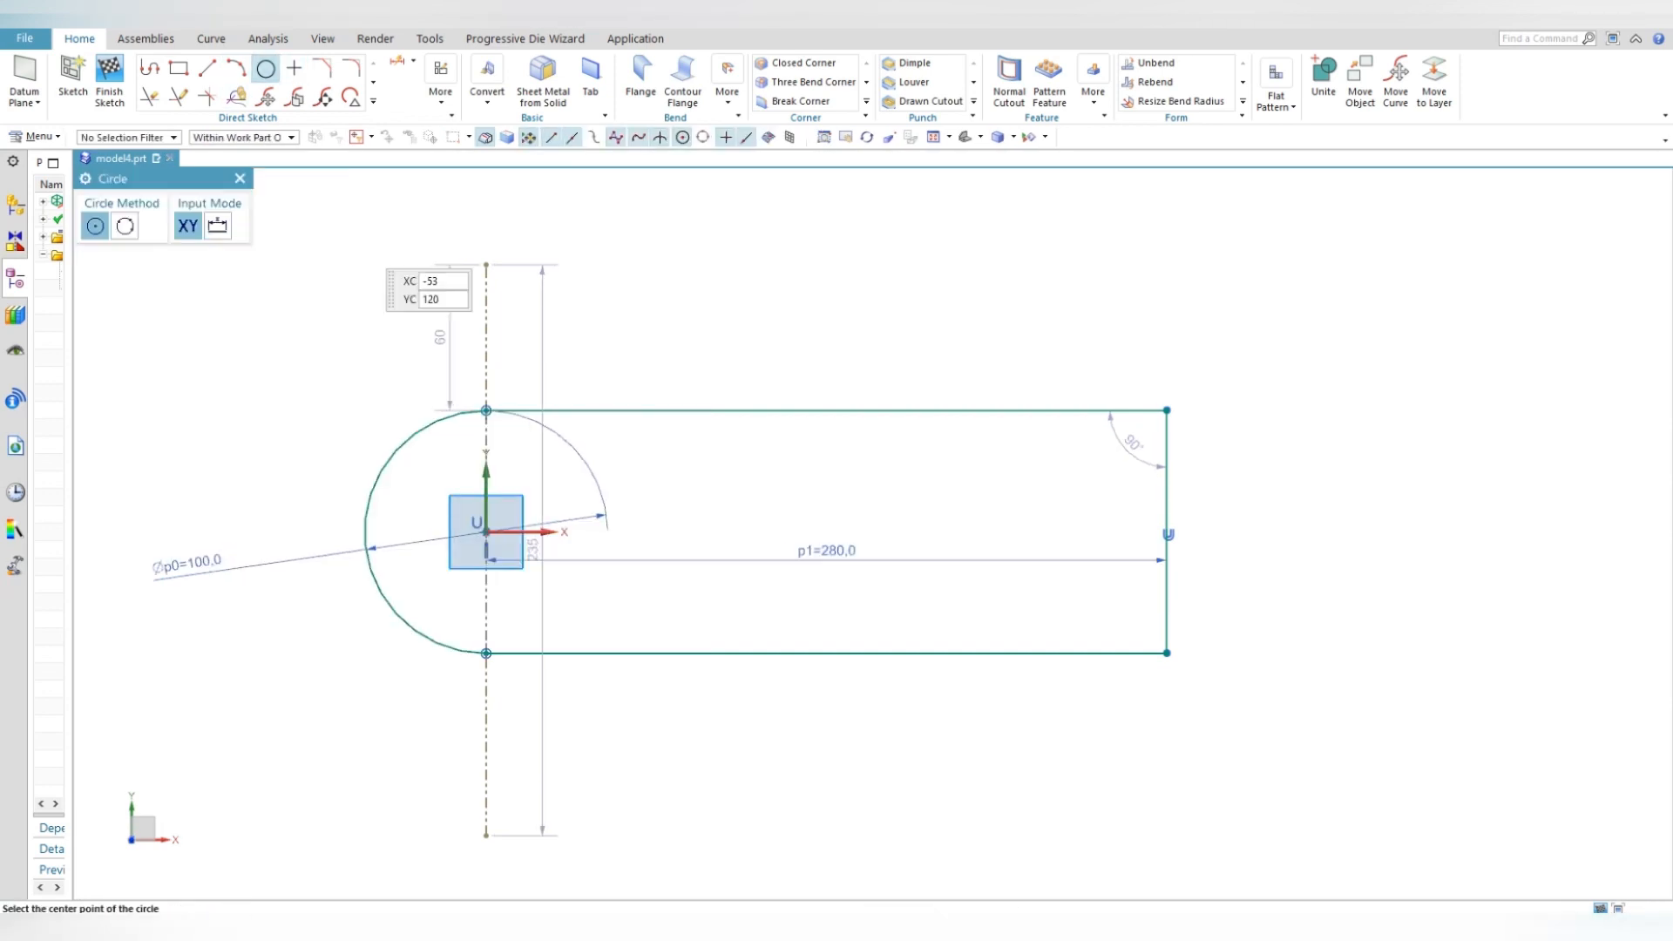
left_click(487, 531)
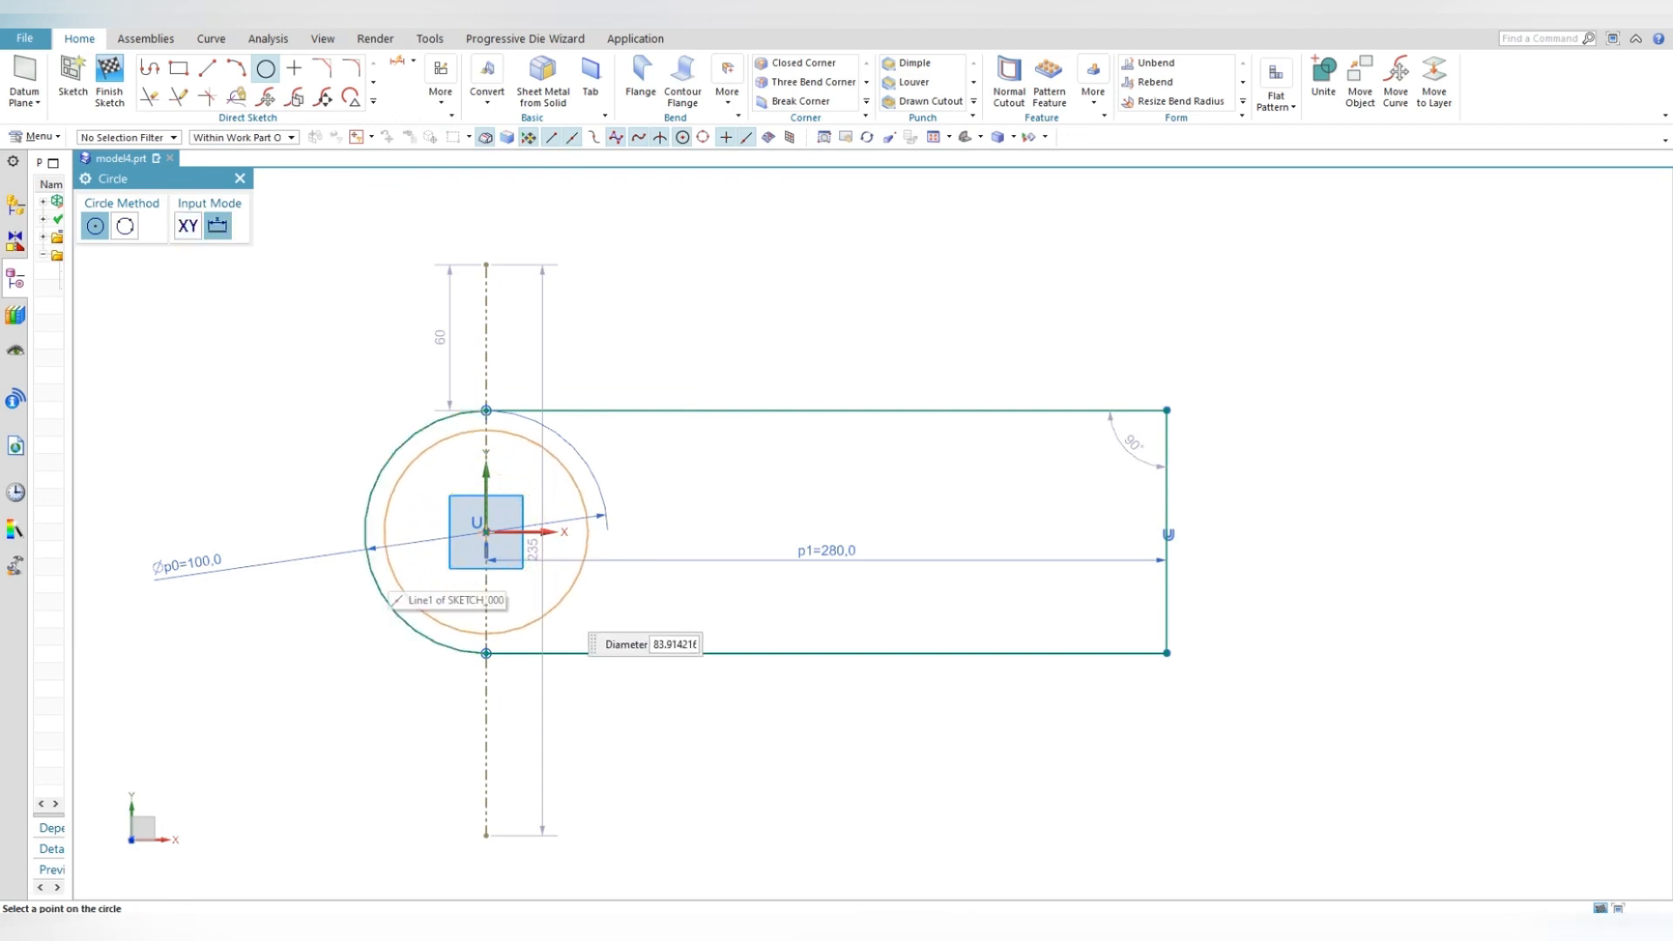
left_click(560, 596)
key("Escape")
left_click_drag(486, 479, 653, 468)
key("ctrl+z")
- Set the inner circle's diameter to 60 mm and convert it to a reference curve
double_click(654, 469)
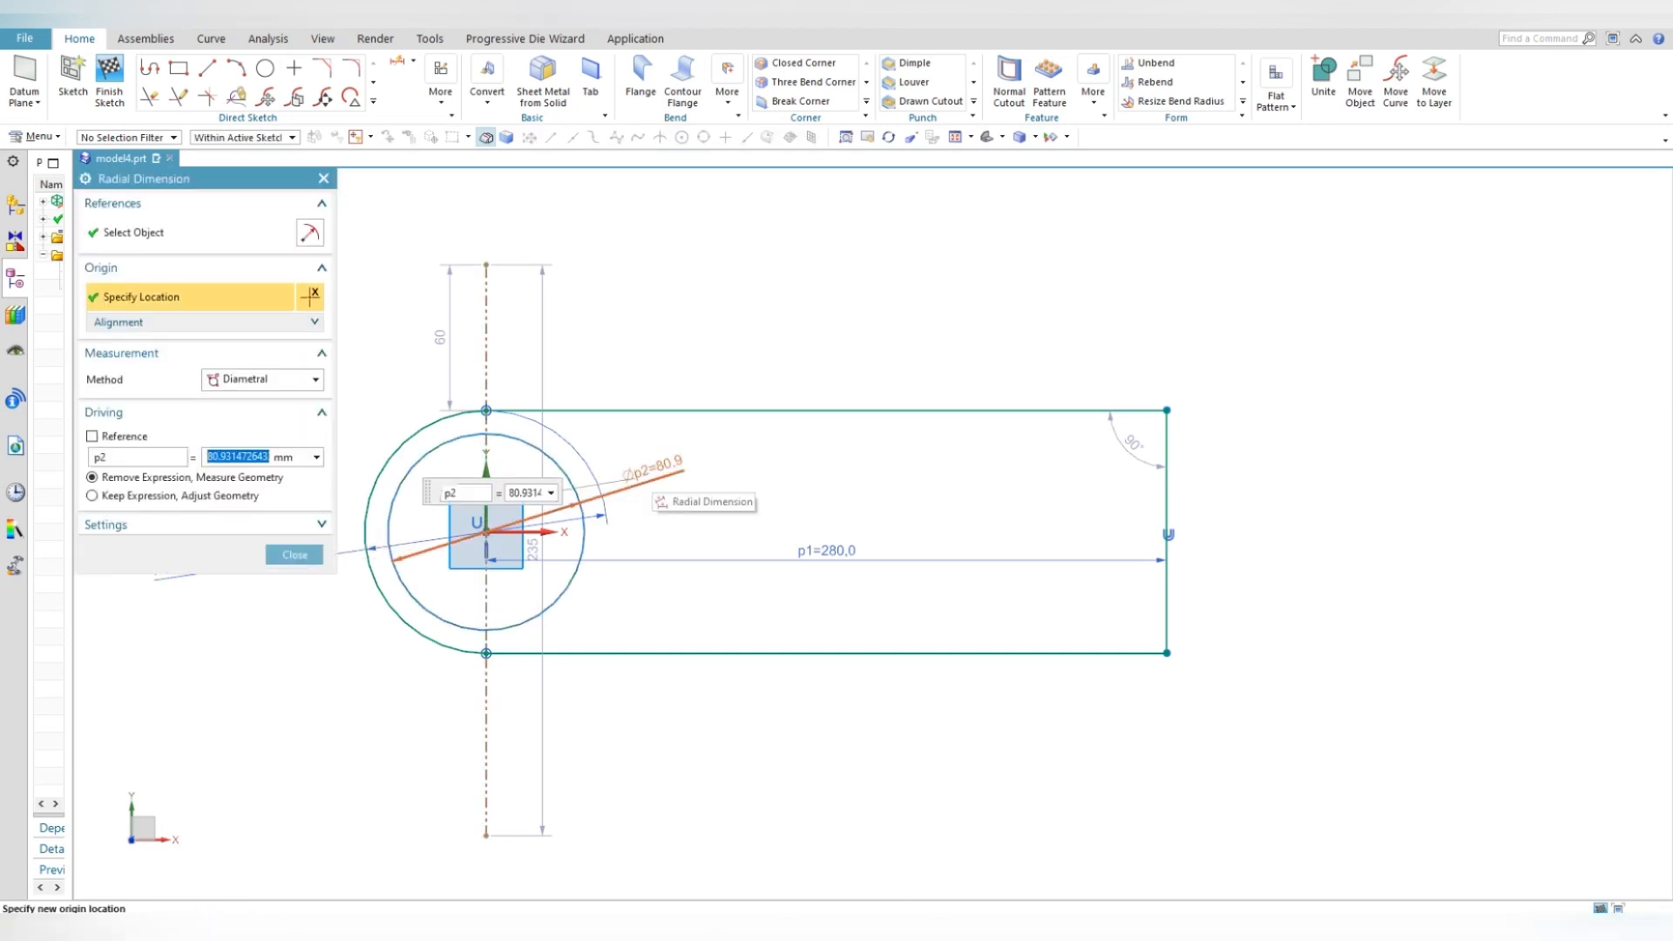
type("60")
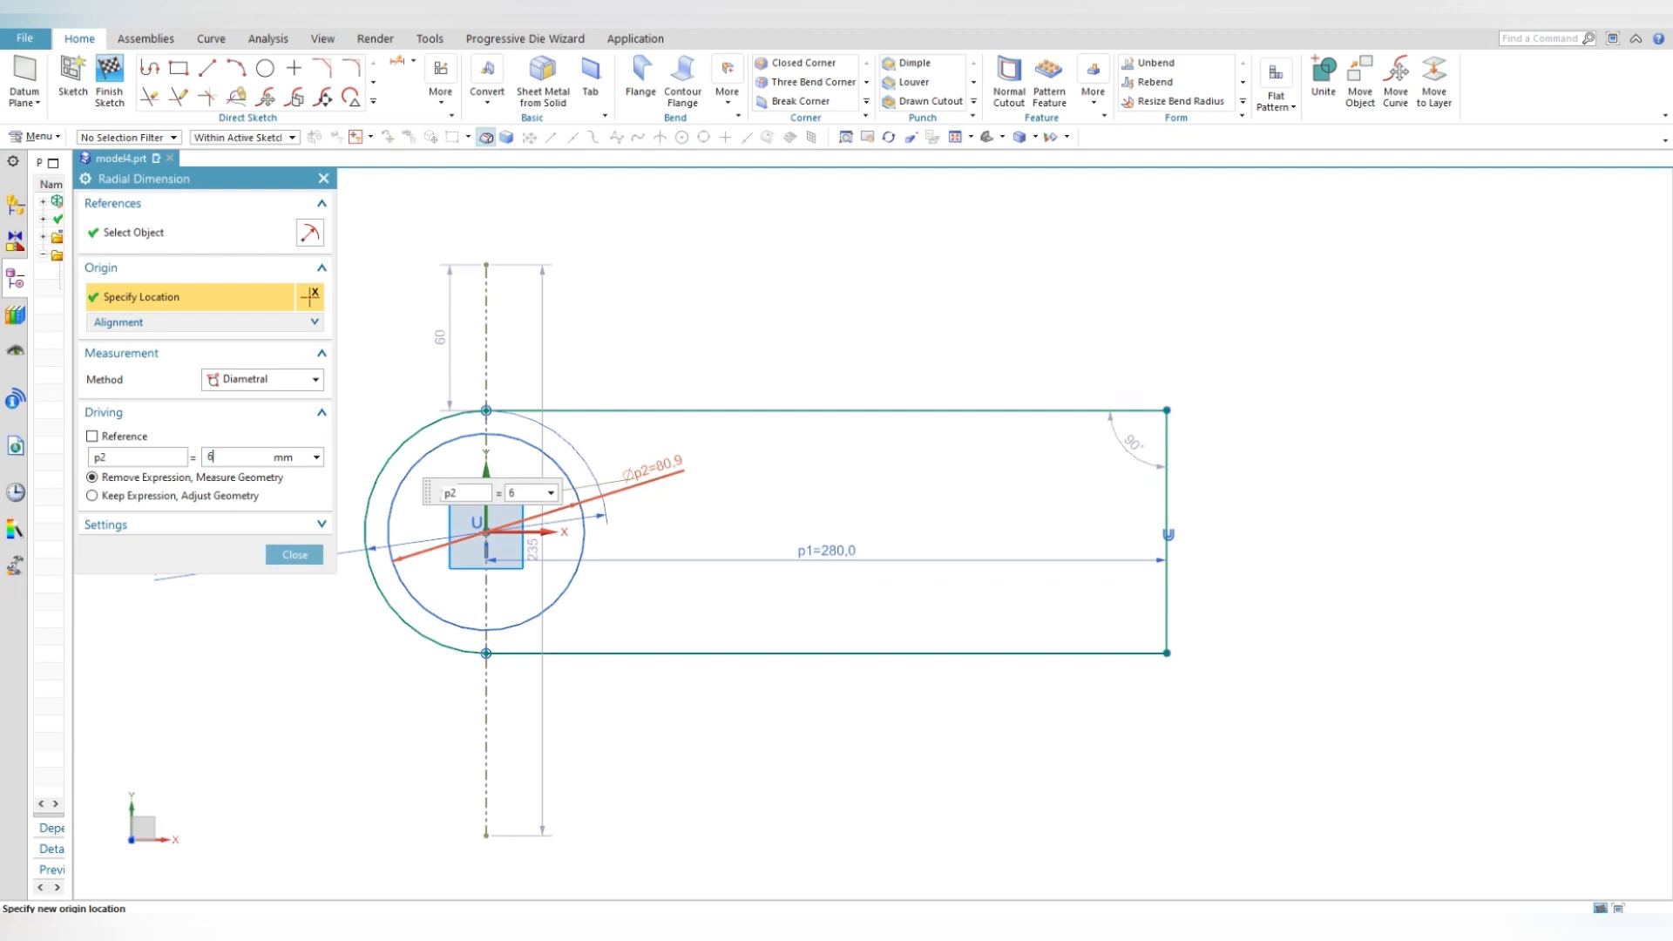
key("Return")
right_click(446, 472)
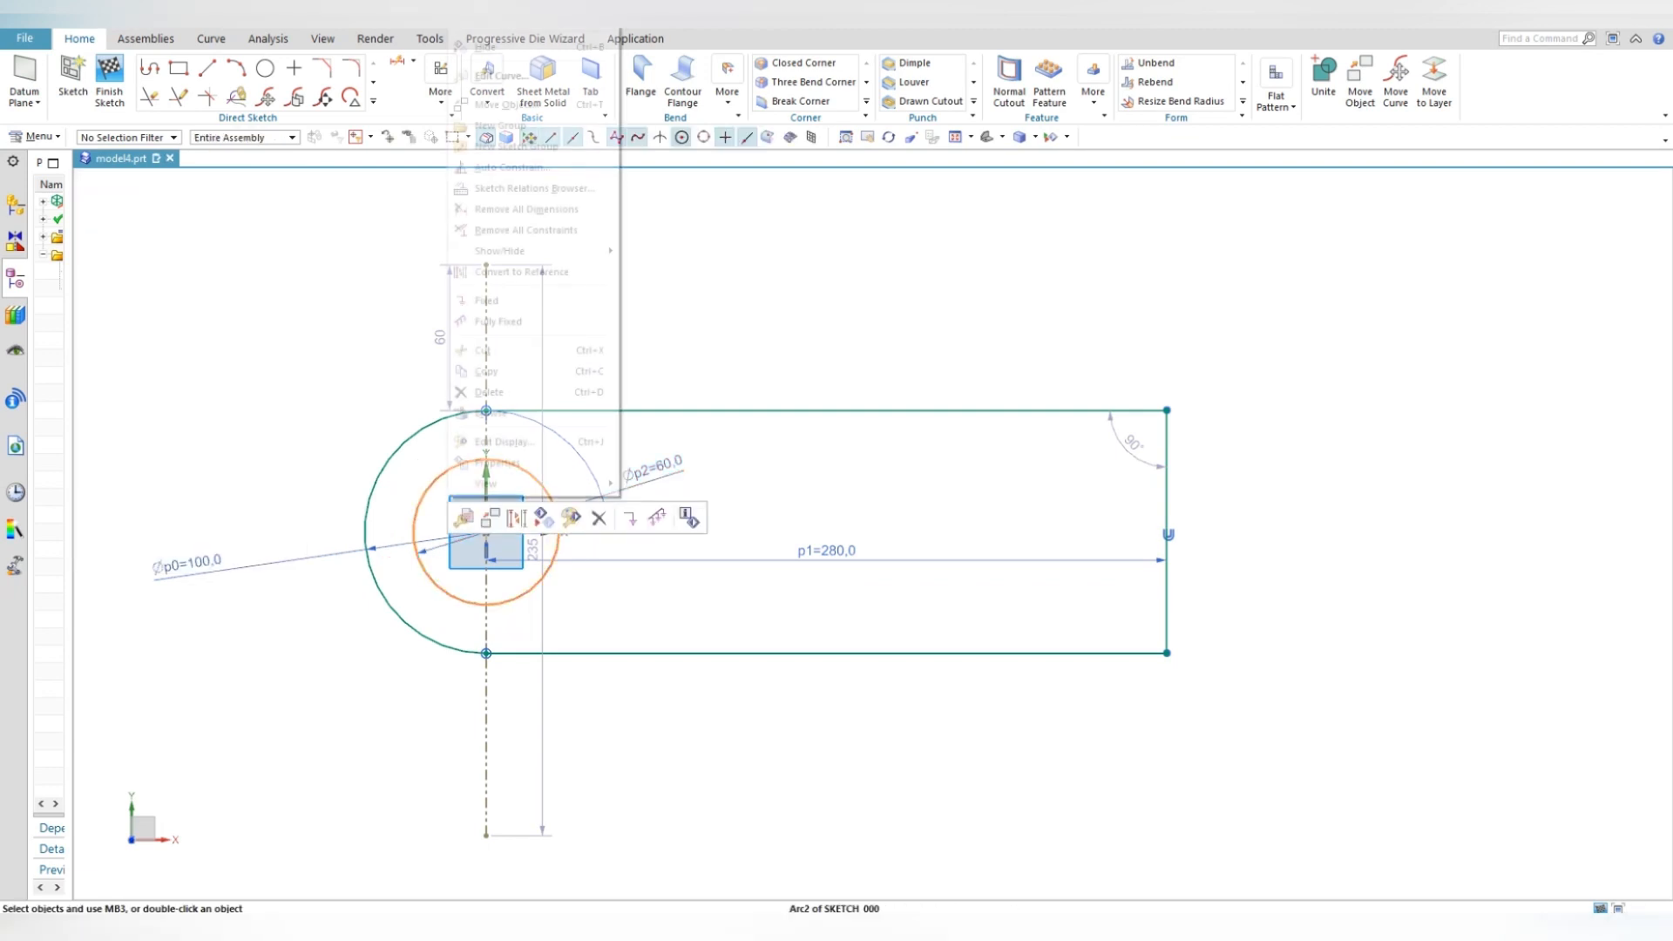
left_click(517, 517)
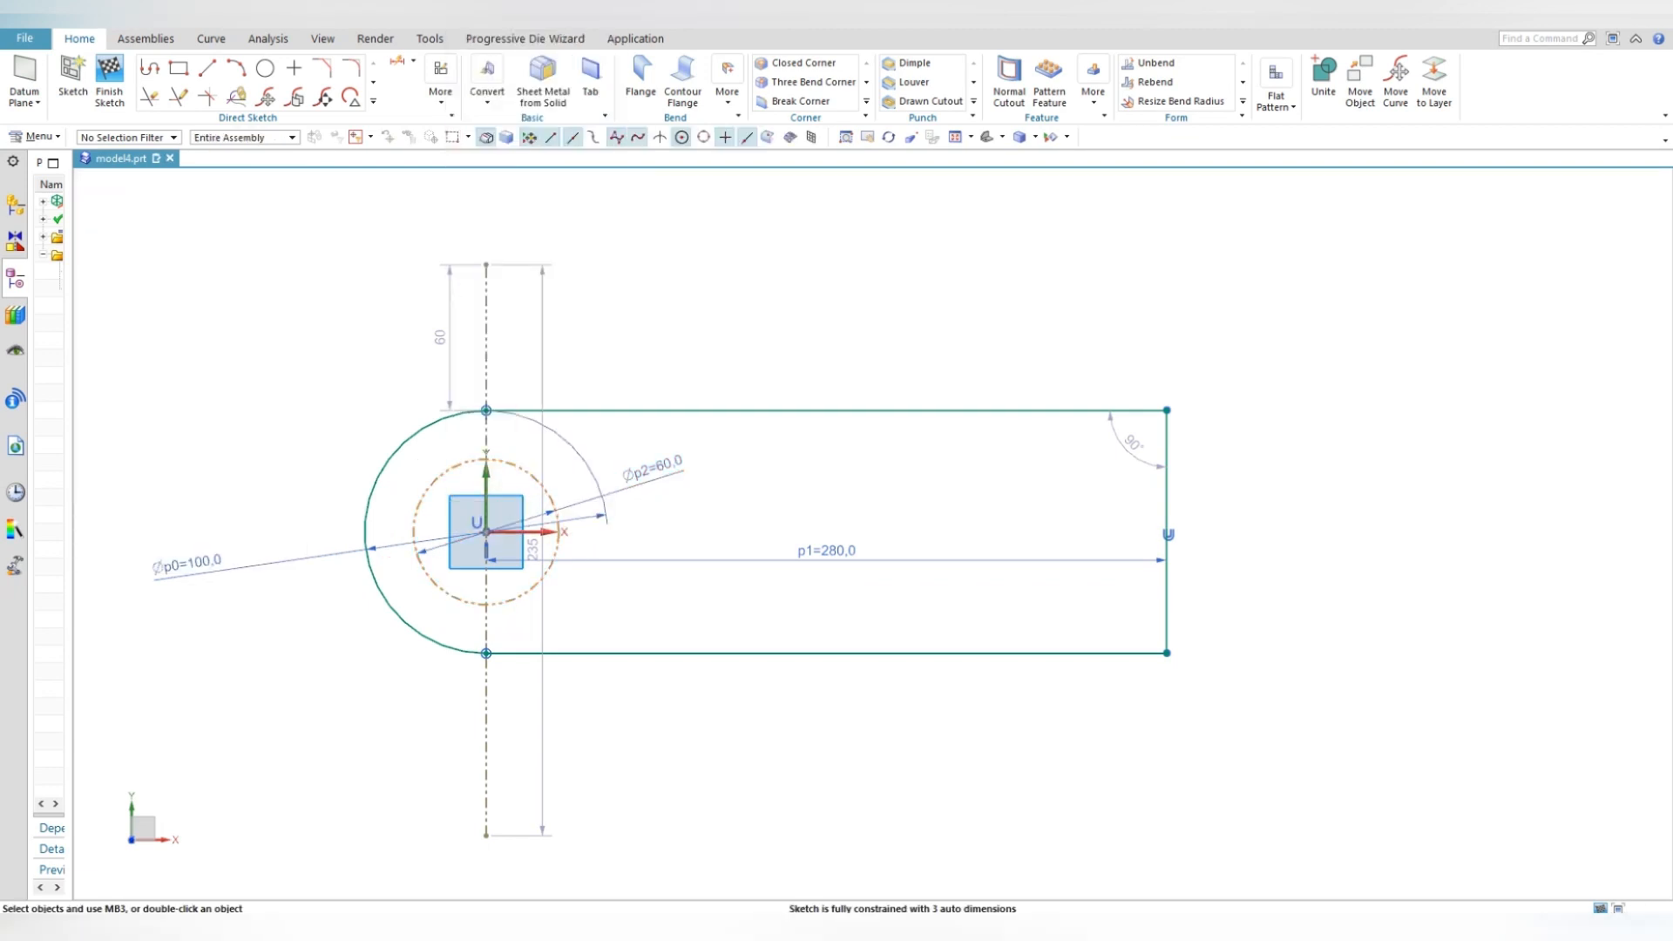
- Sketch a small circle centred on the top point of the reference circle and set its diameter to 10 mm
left_click(265, 68)
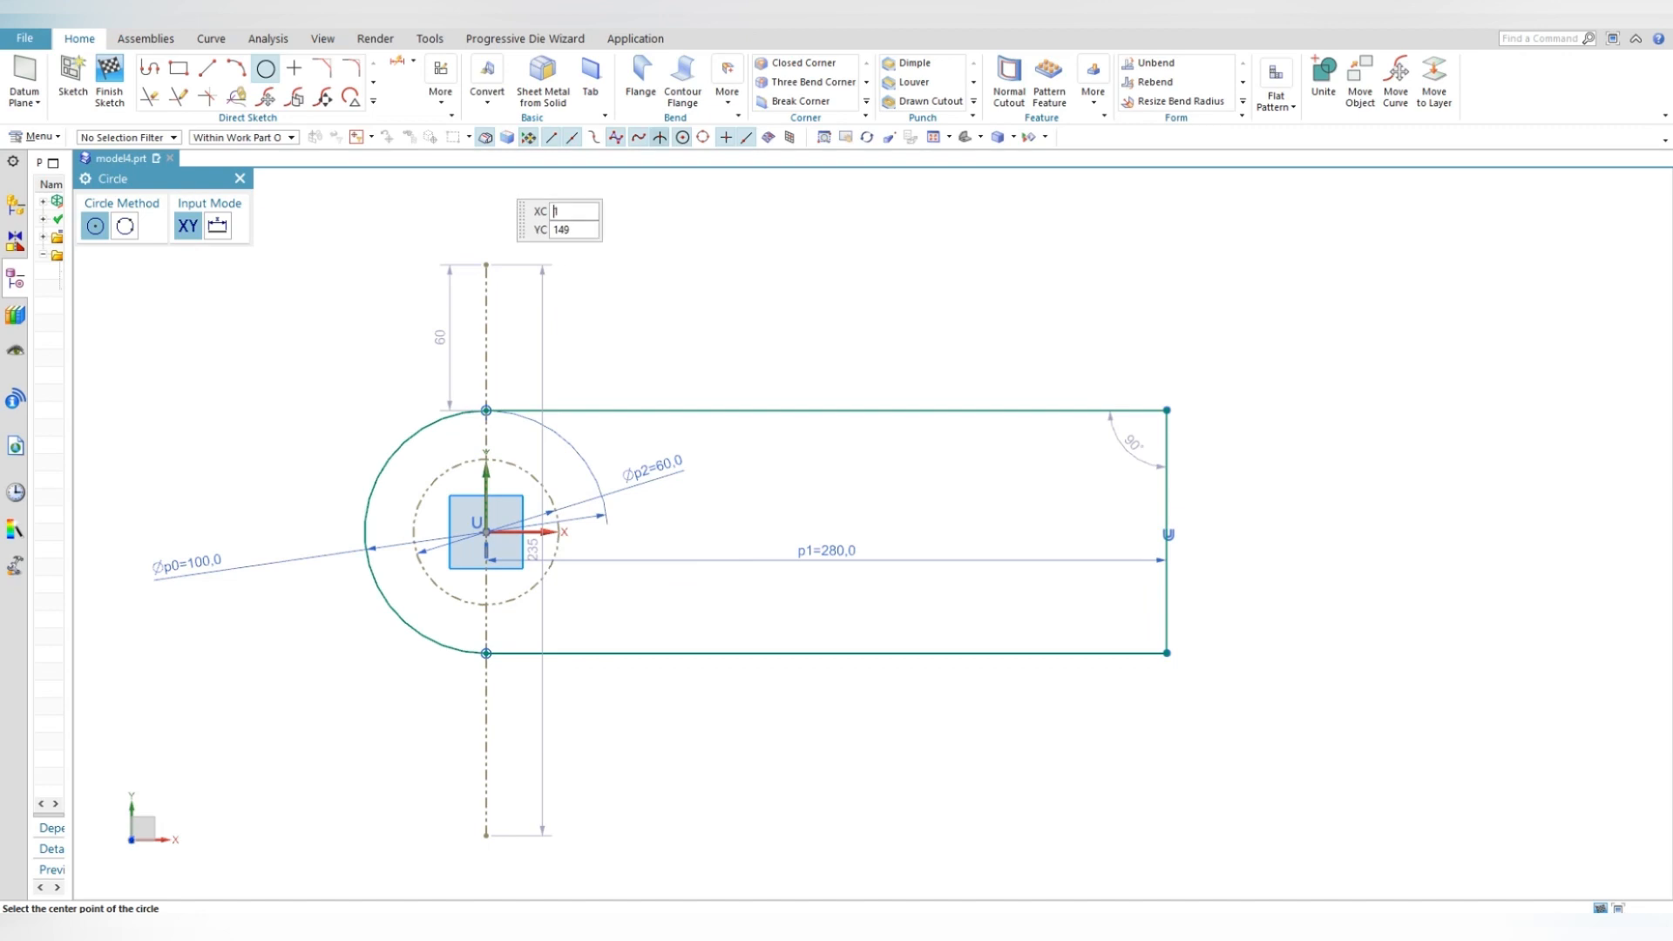
left_click(486, 460)
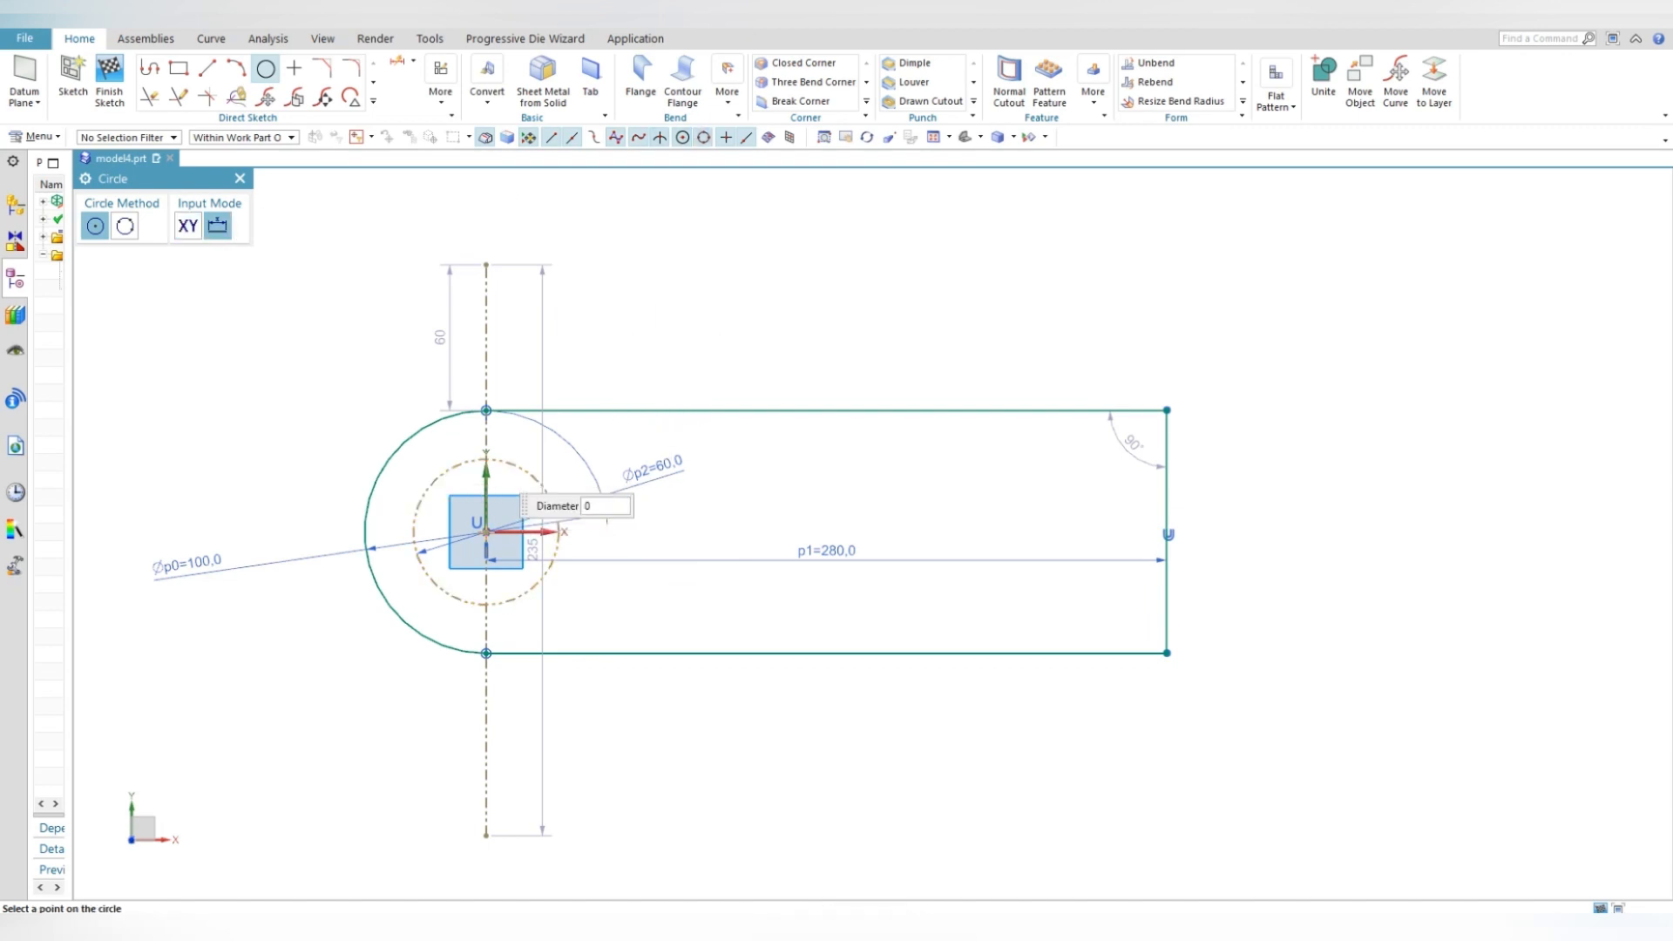
left_click(490, 475)
key("Escape")
scroll(508, 448, "up", 3)
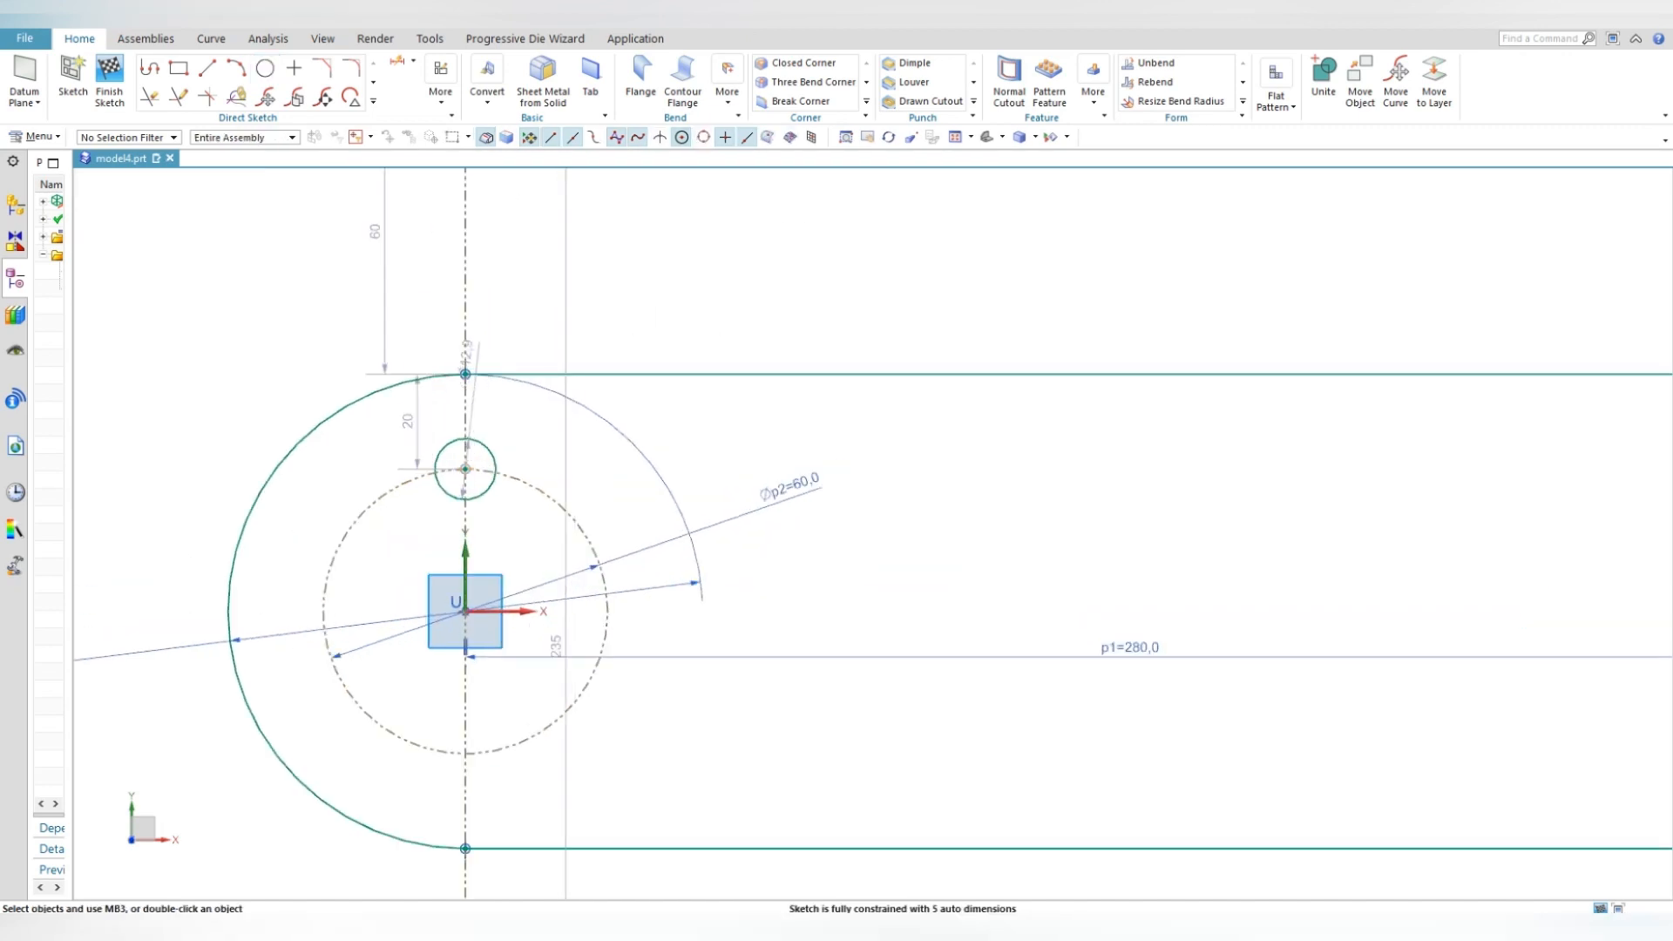
double_click(520, 418)
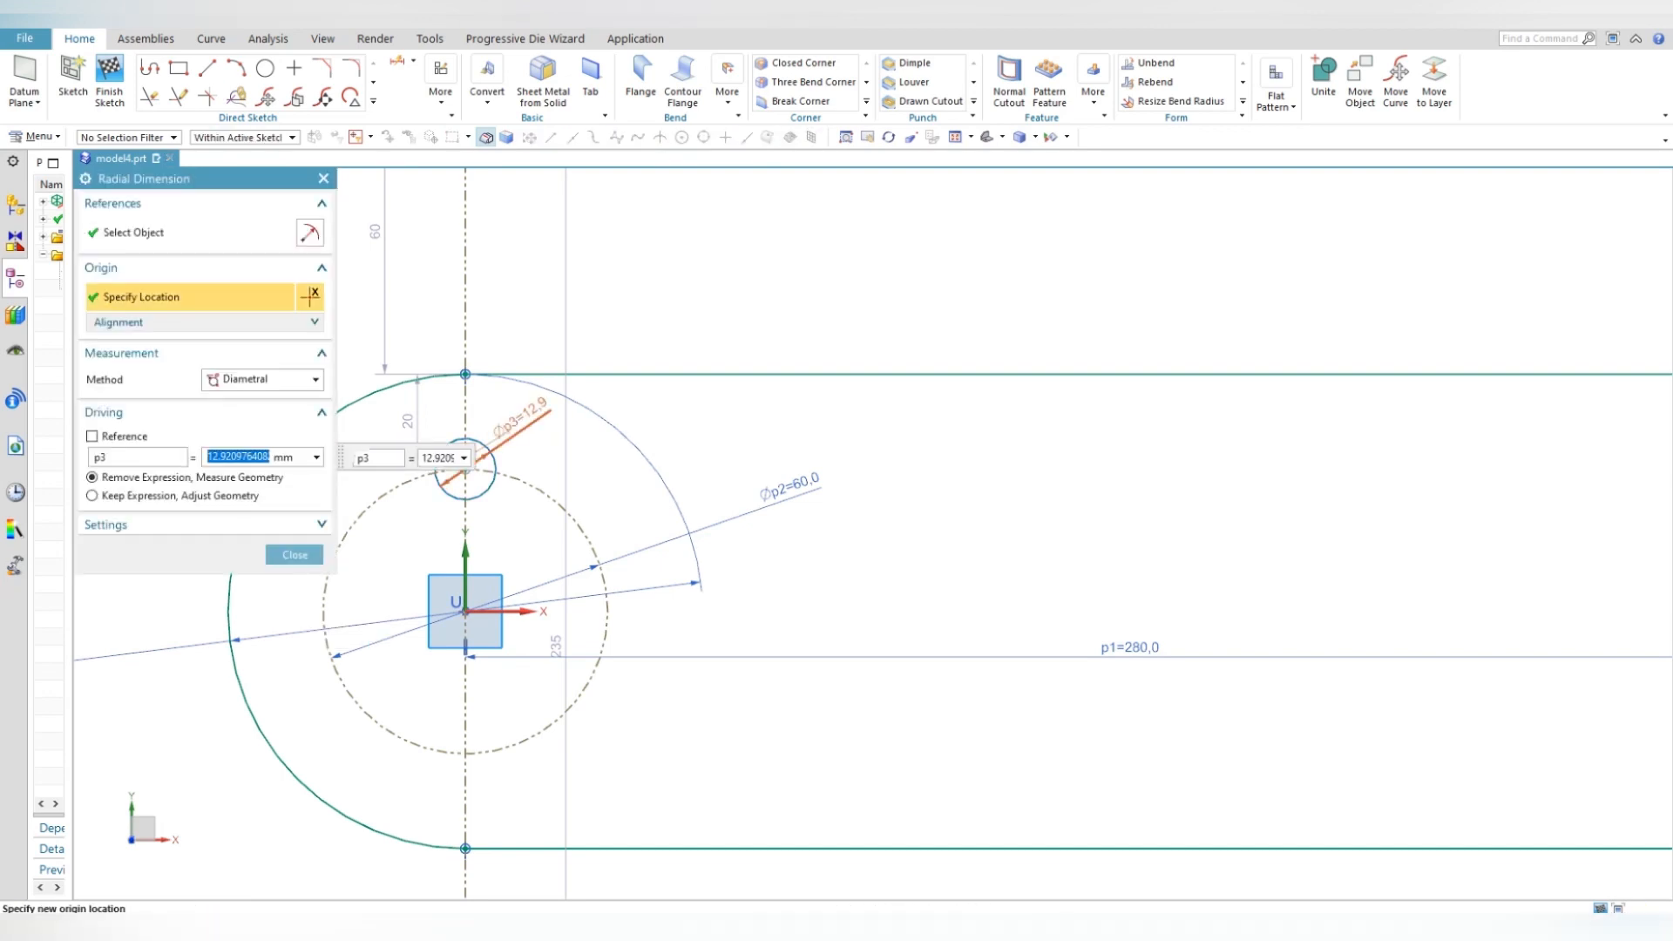
type("10")
key("Return")
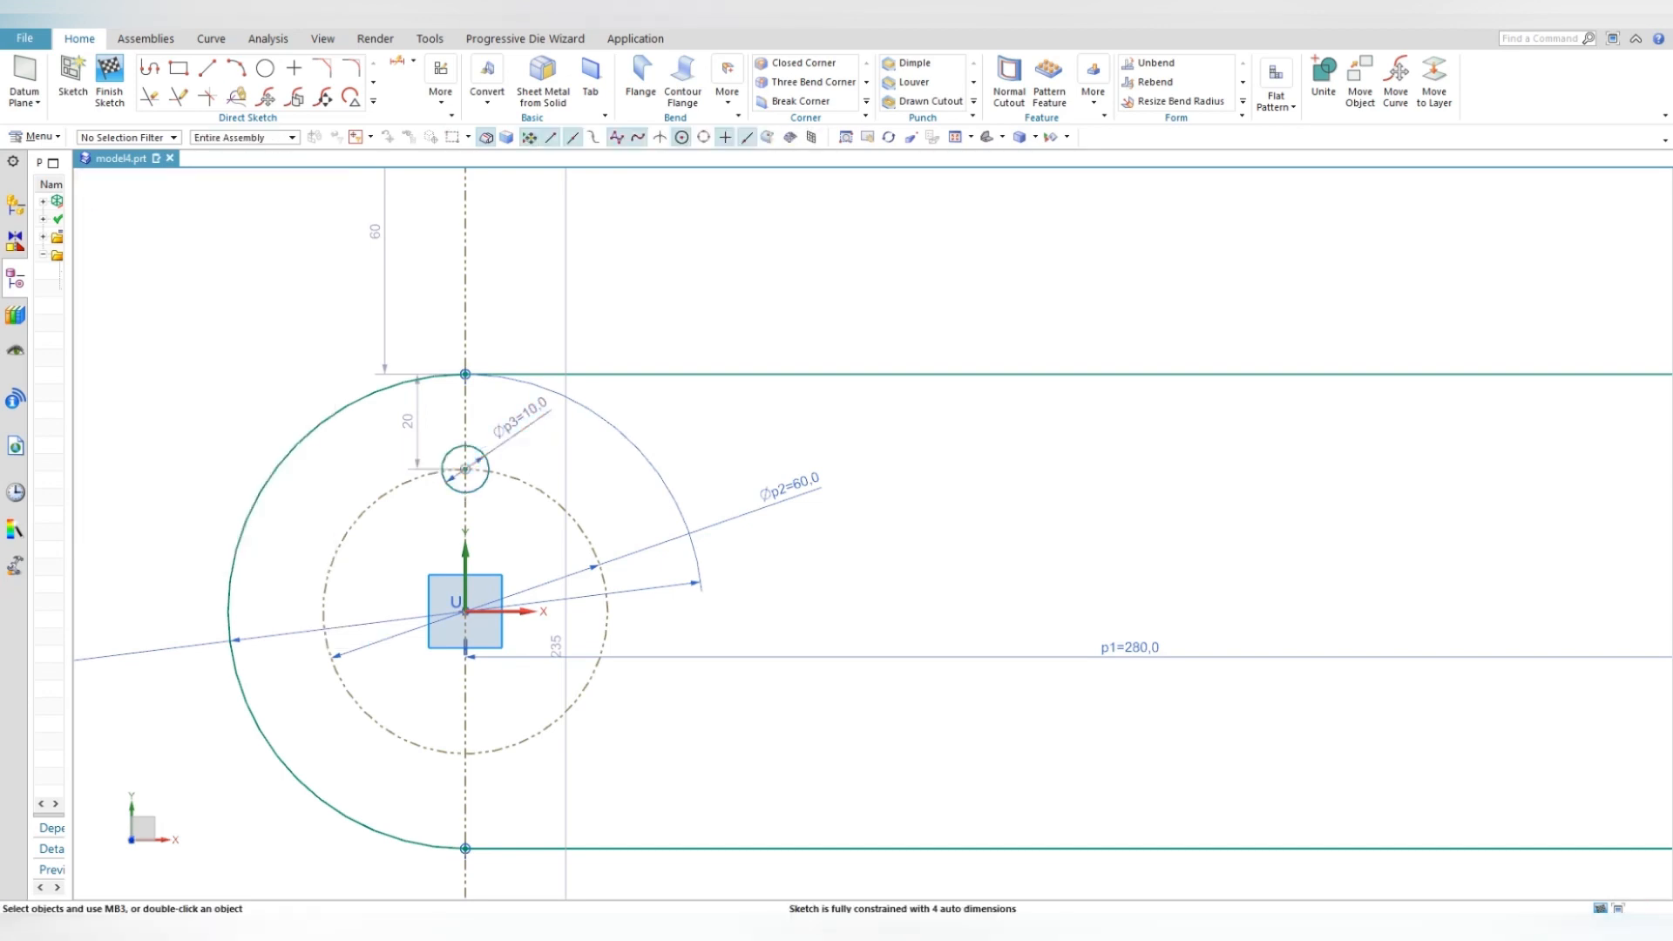
left_click(373, 100)
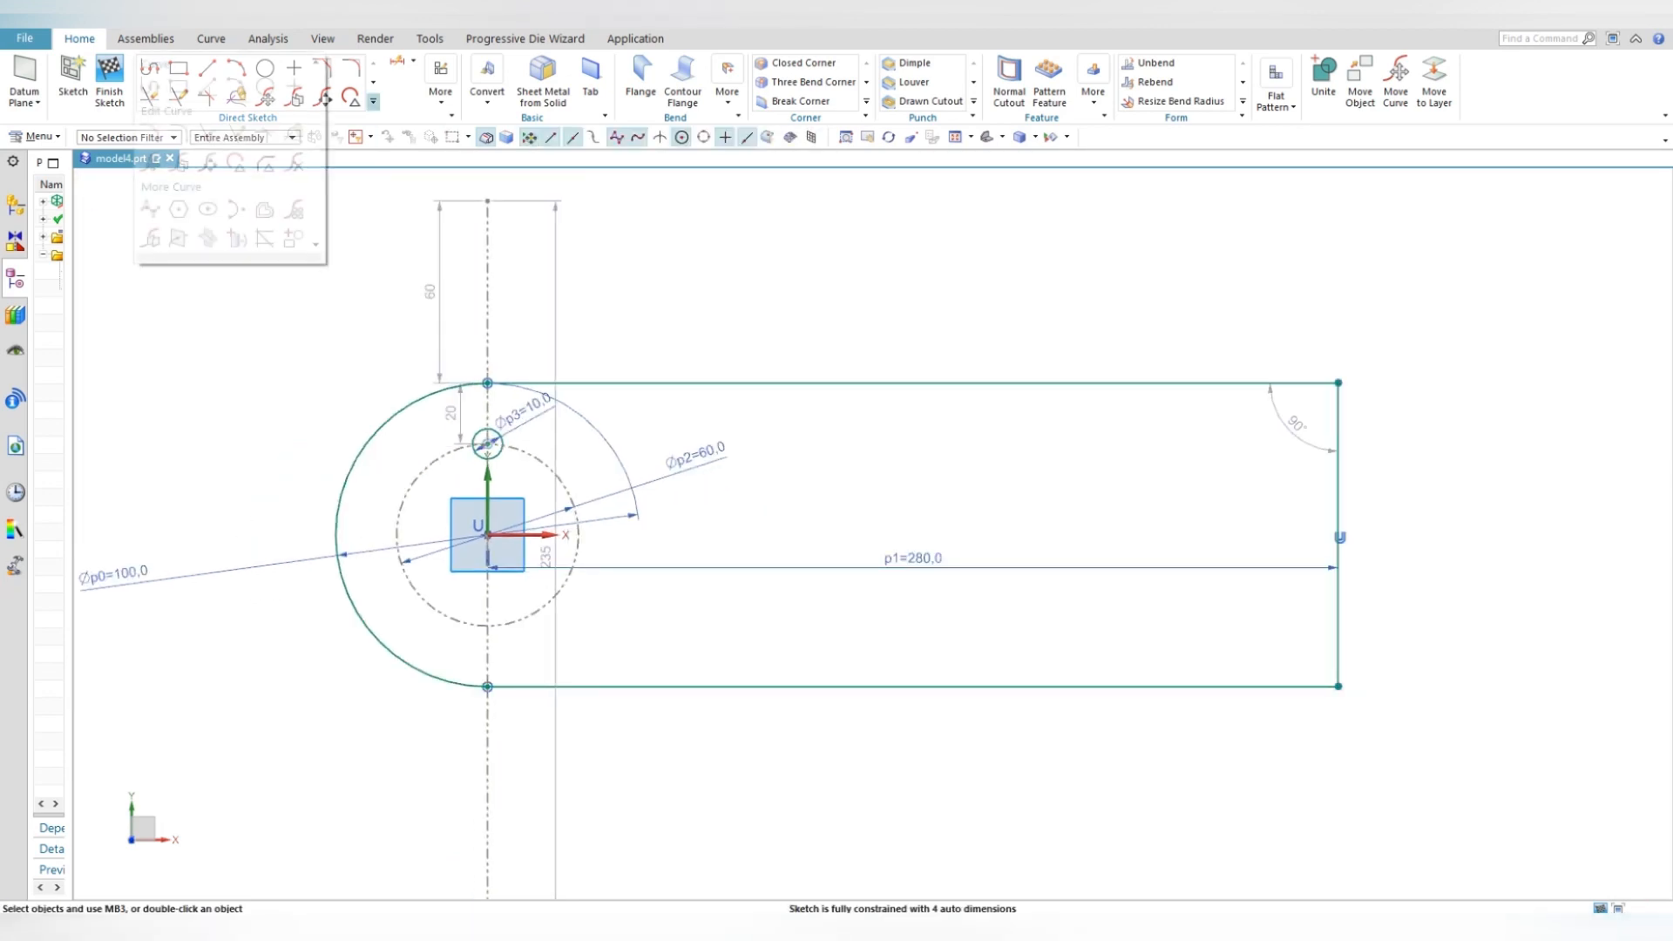
left_click(265, 209)
key("Escape")
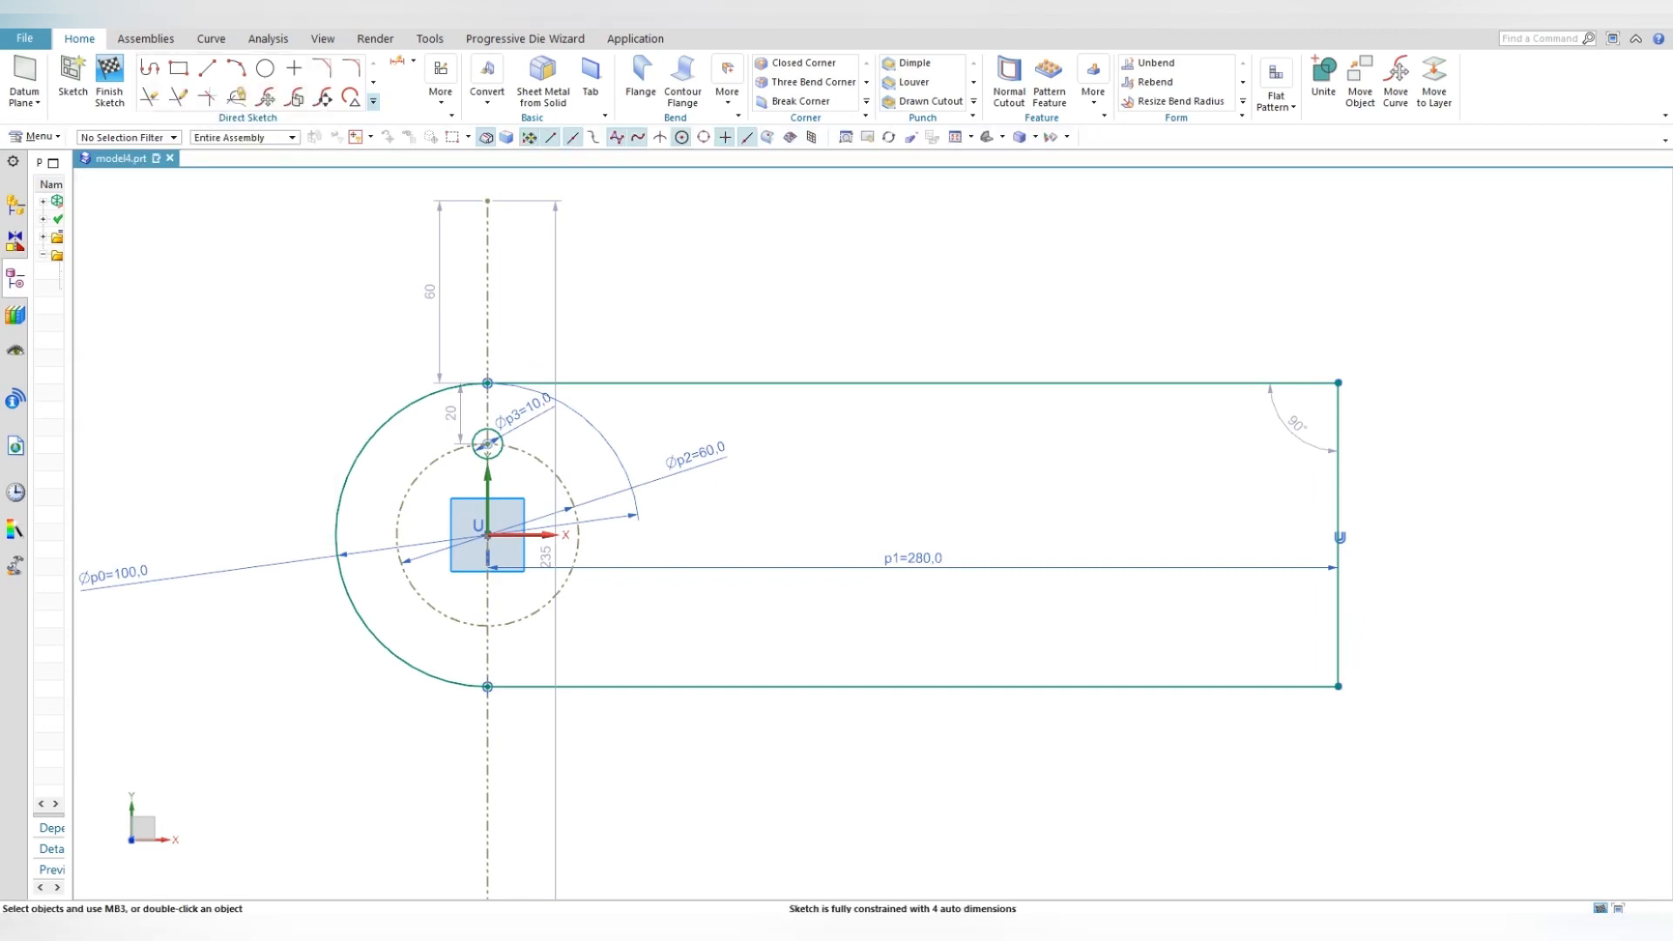
- Pattern the 10 mm circle circularly about the rounded end's centre, using Count and Span with a count of 4 over 360°
left_click(373, 100)
left_click(293, 209)
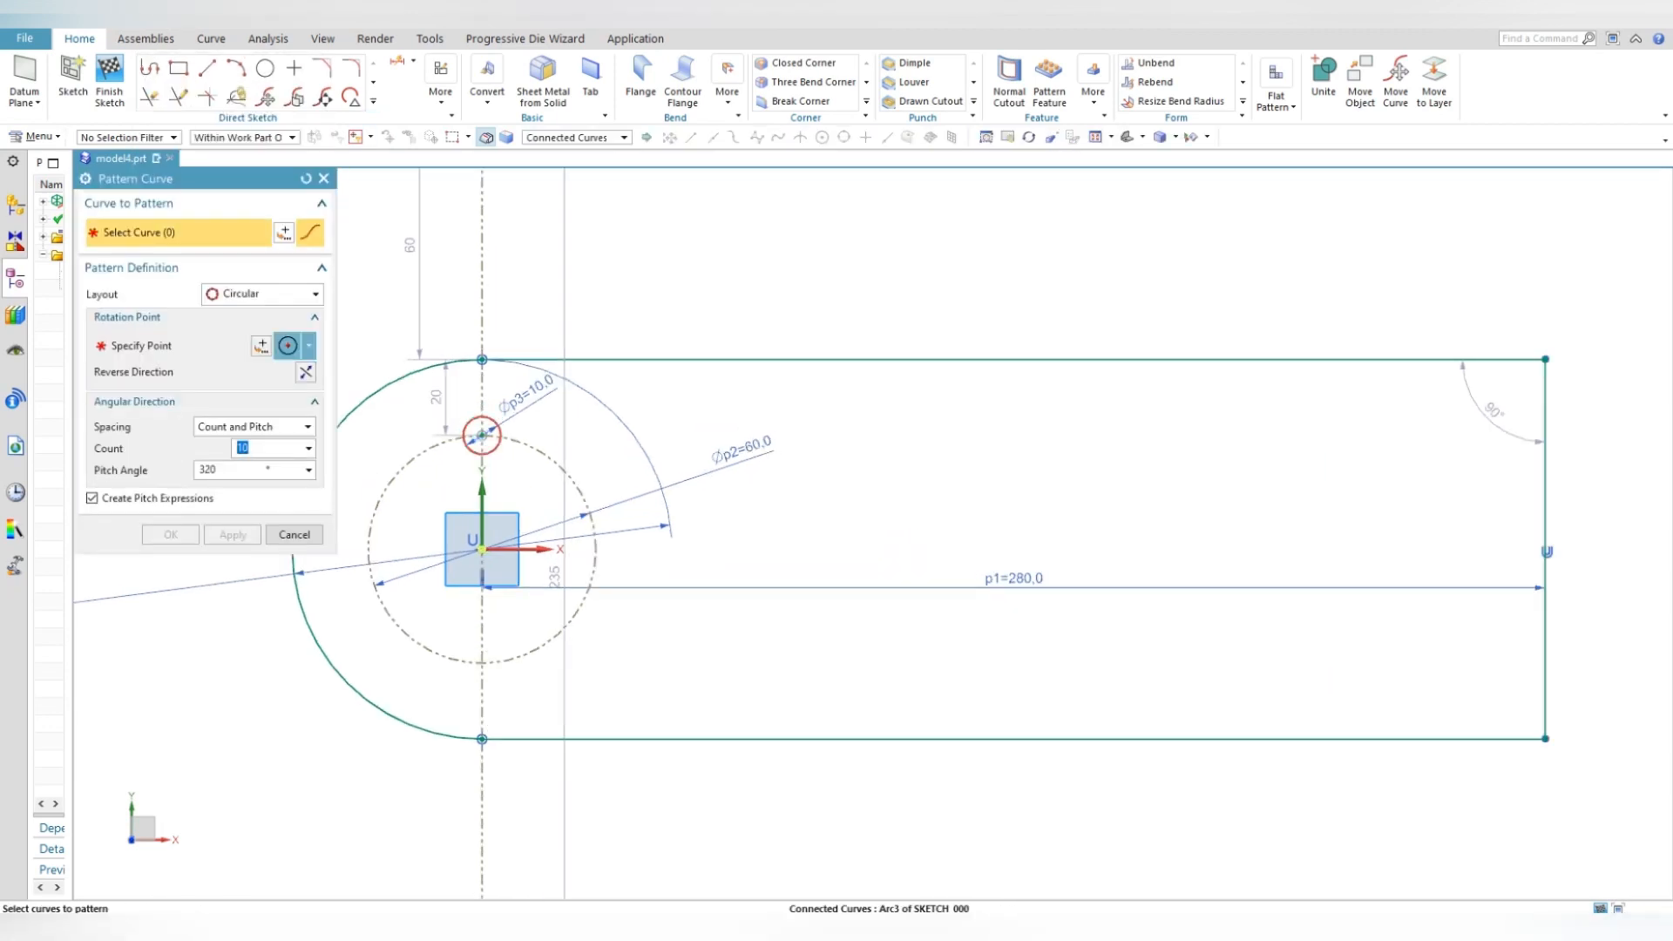
left_click(466, 433)
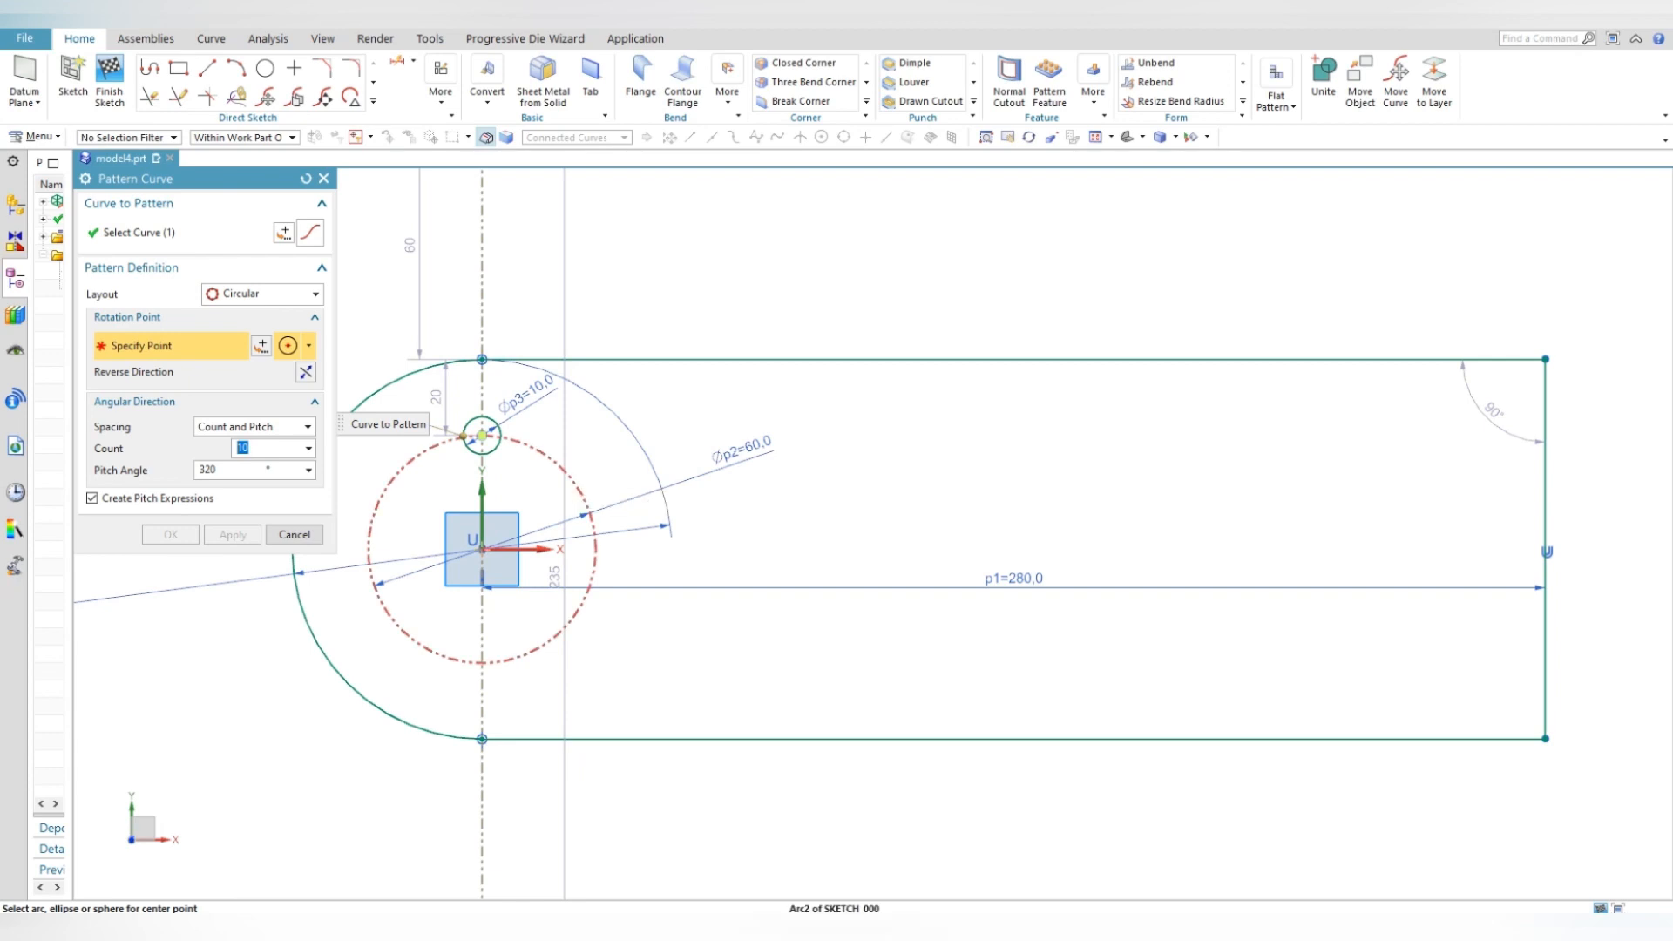
left_click(465, 436)
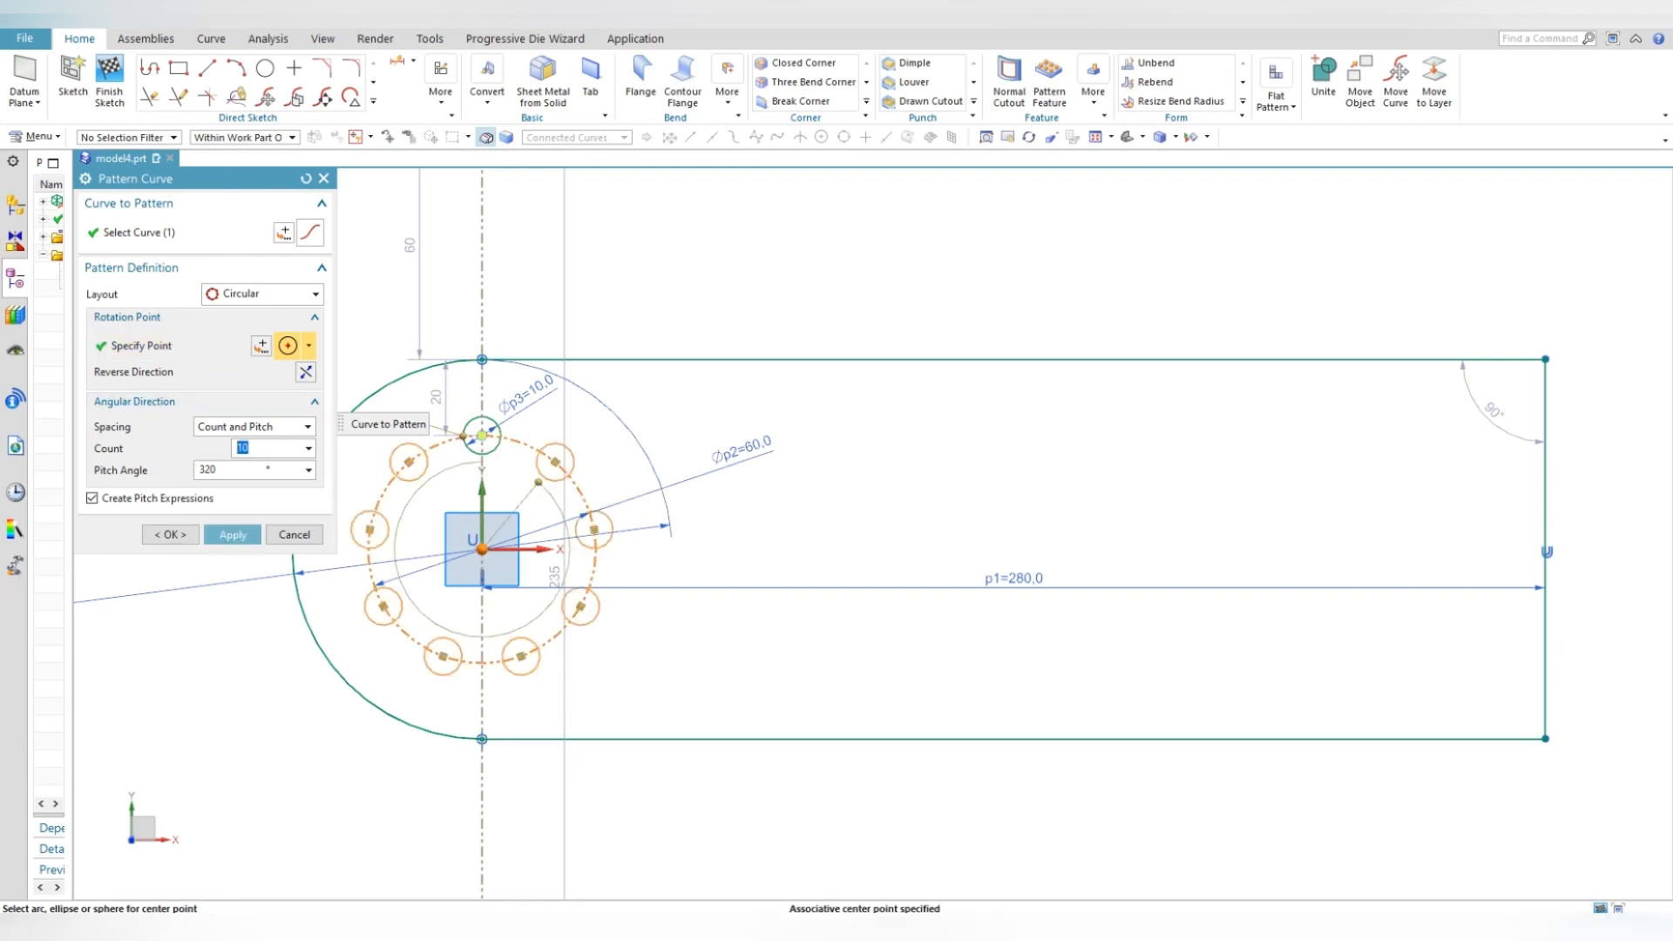
key("Return")
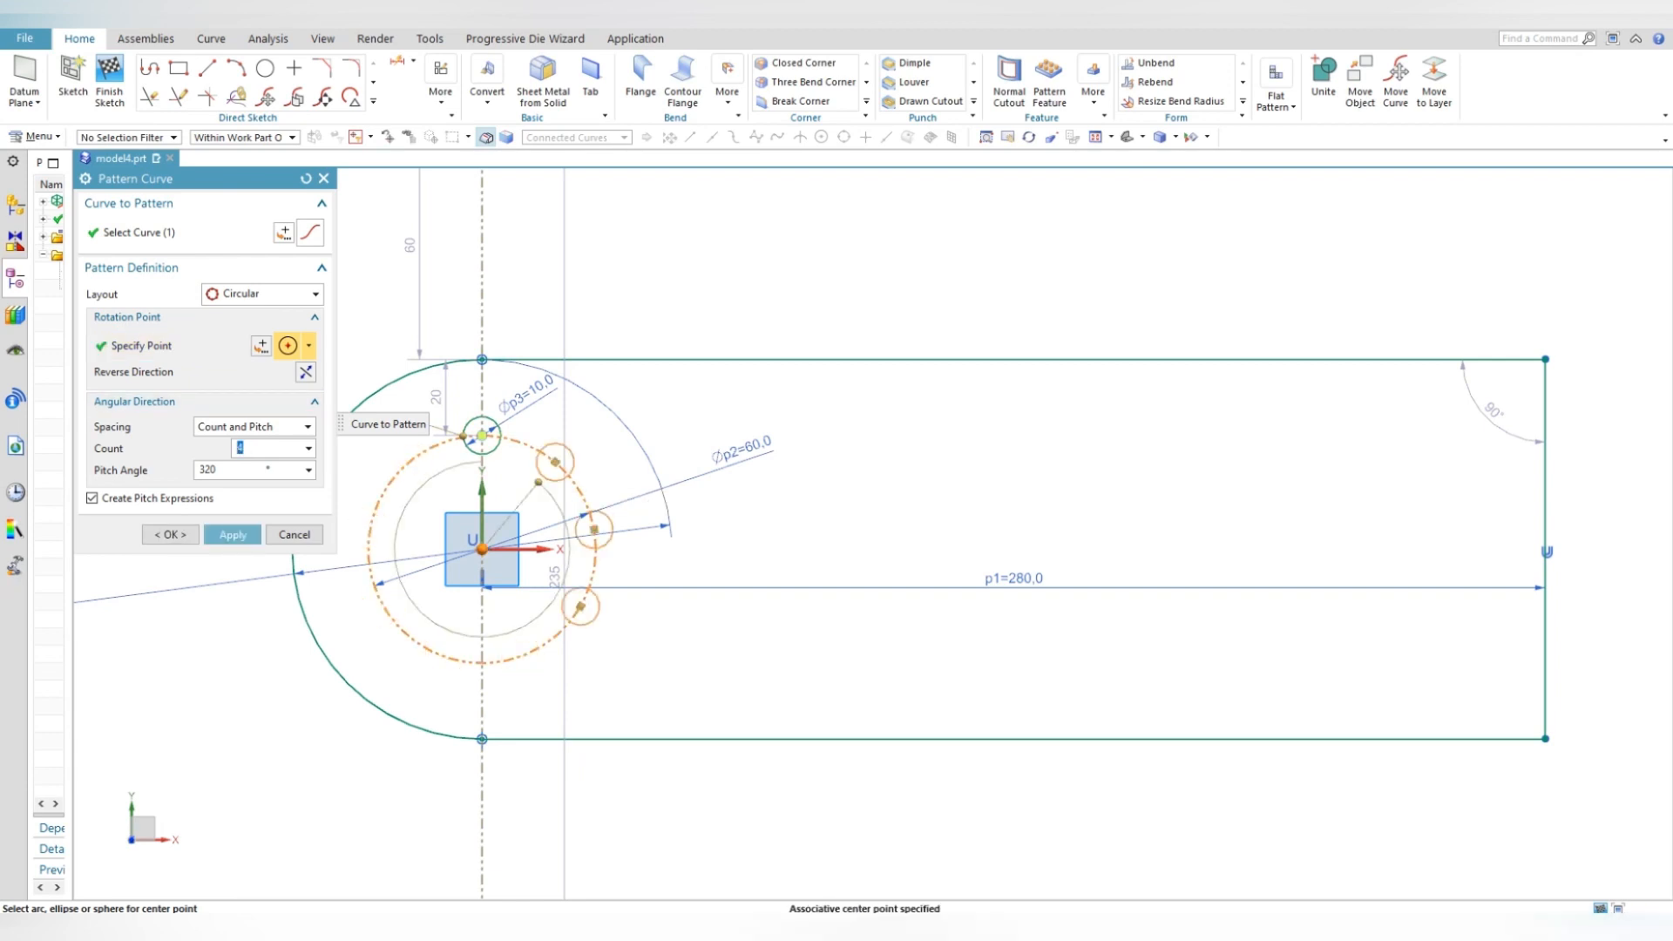
key("Tab")
key("Return")
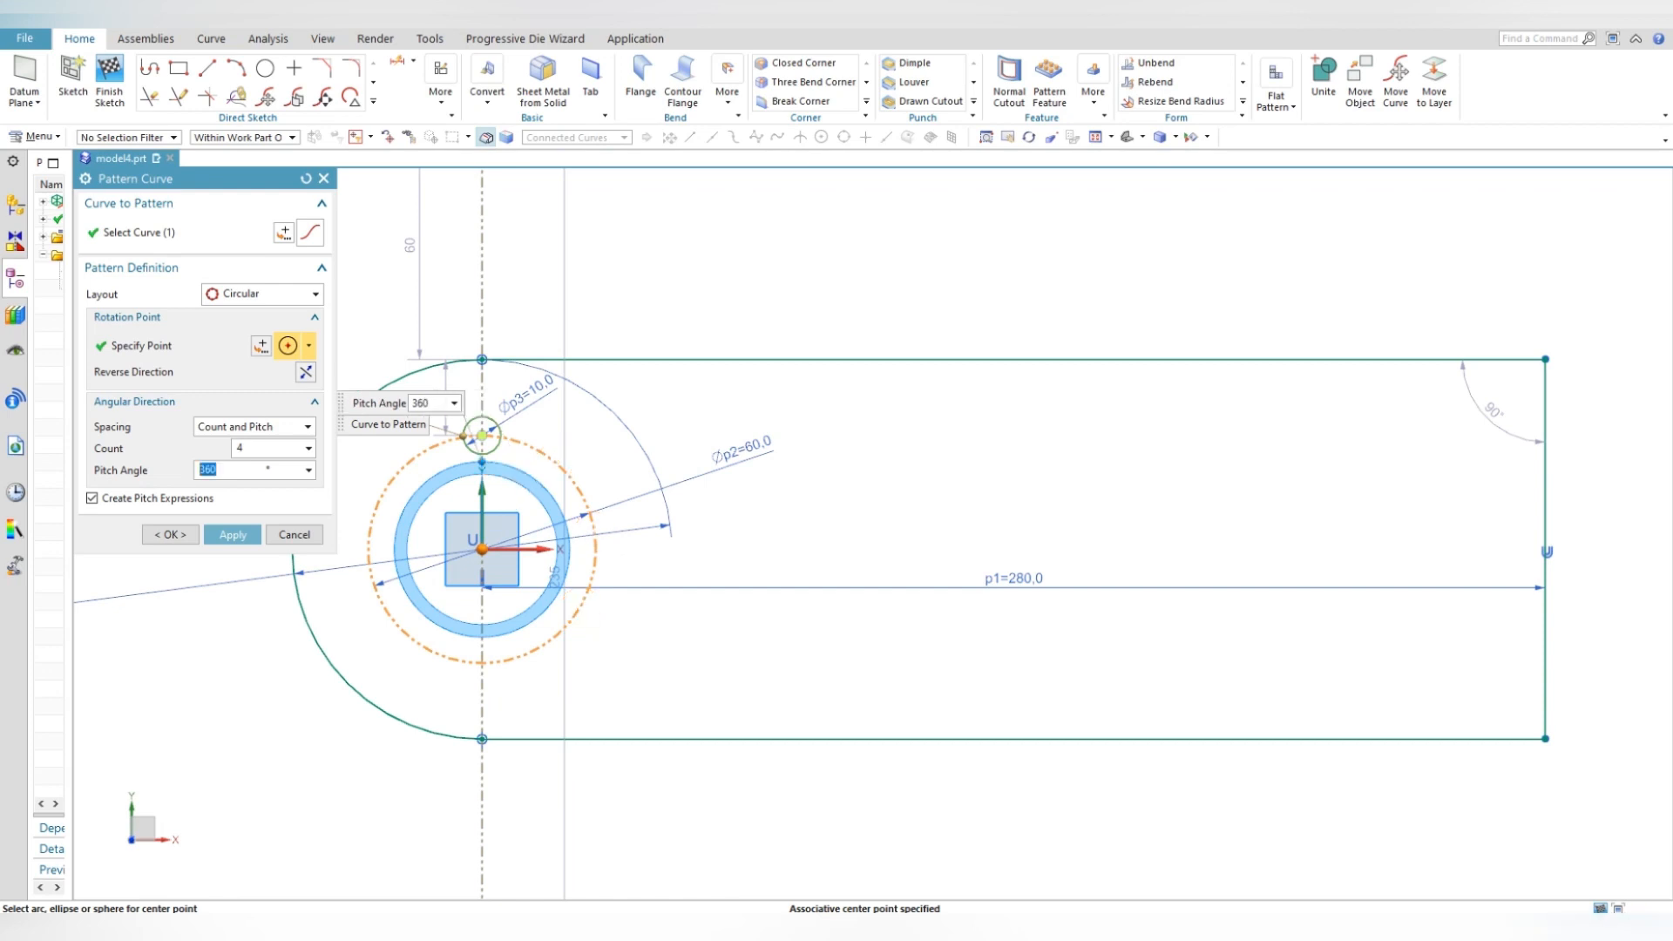
left_click(253, 426)
left_click(248, 456)
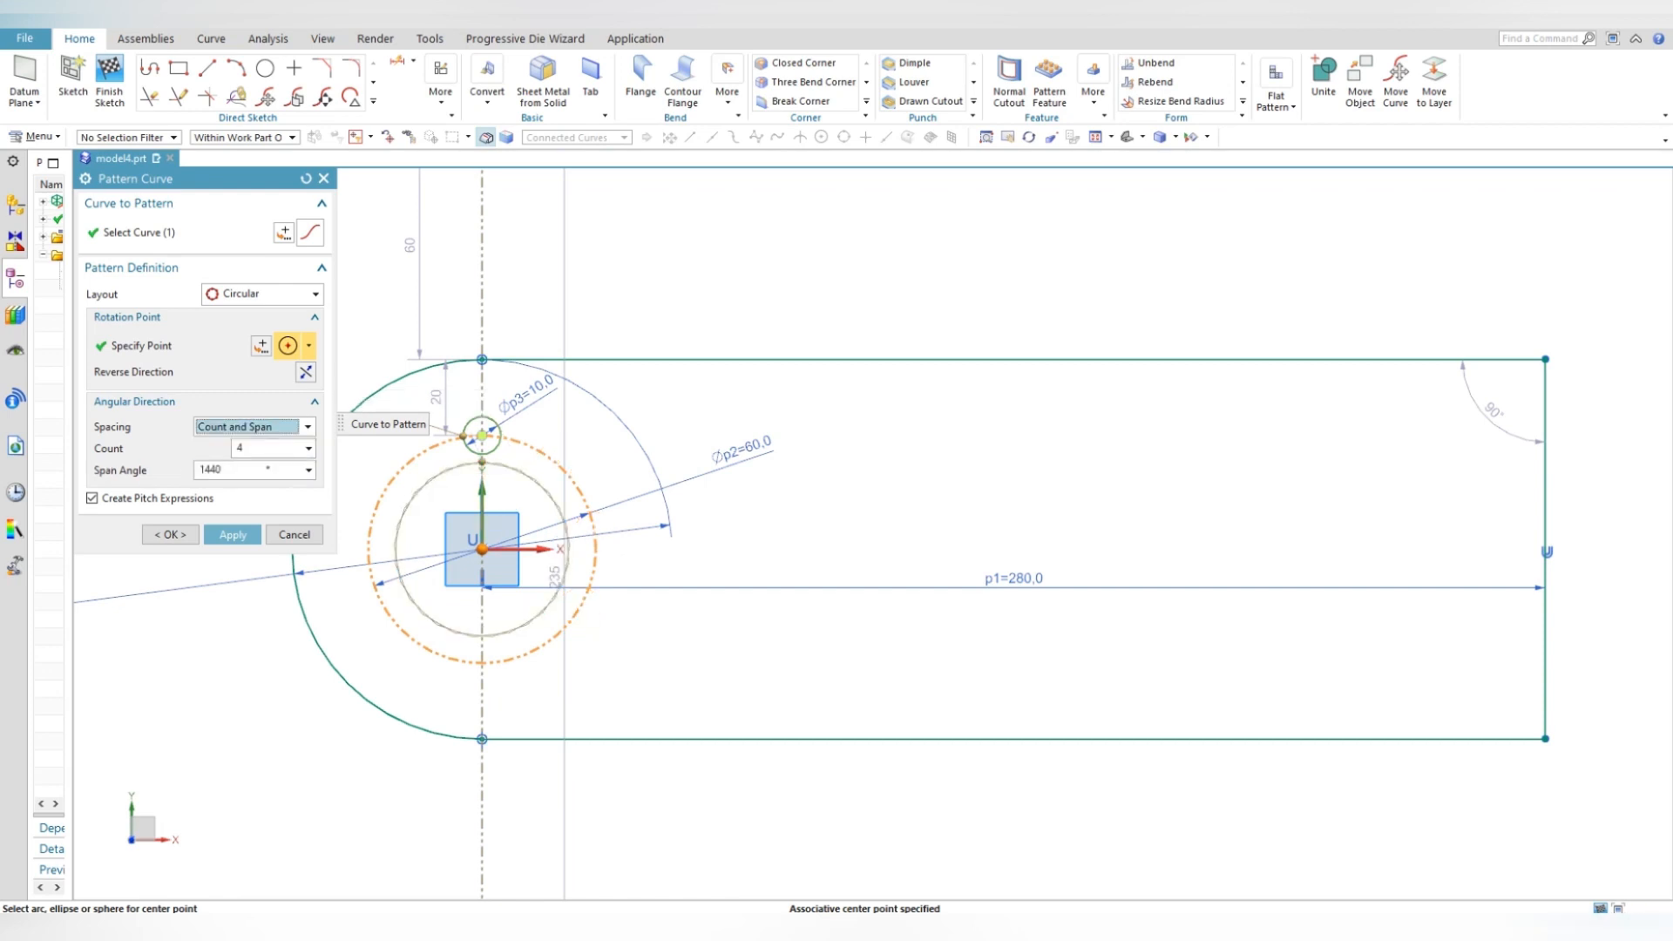
key("Tab")
key("Return")
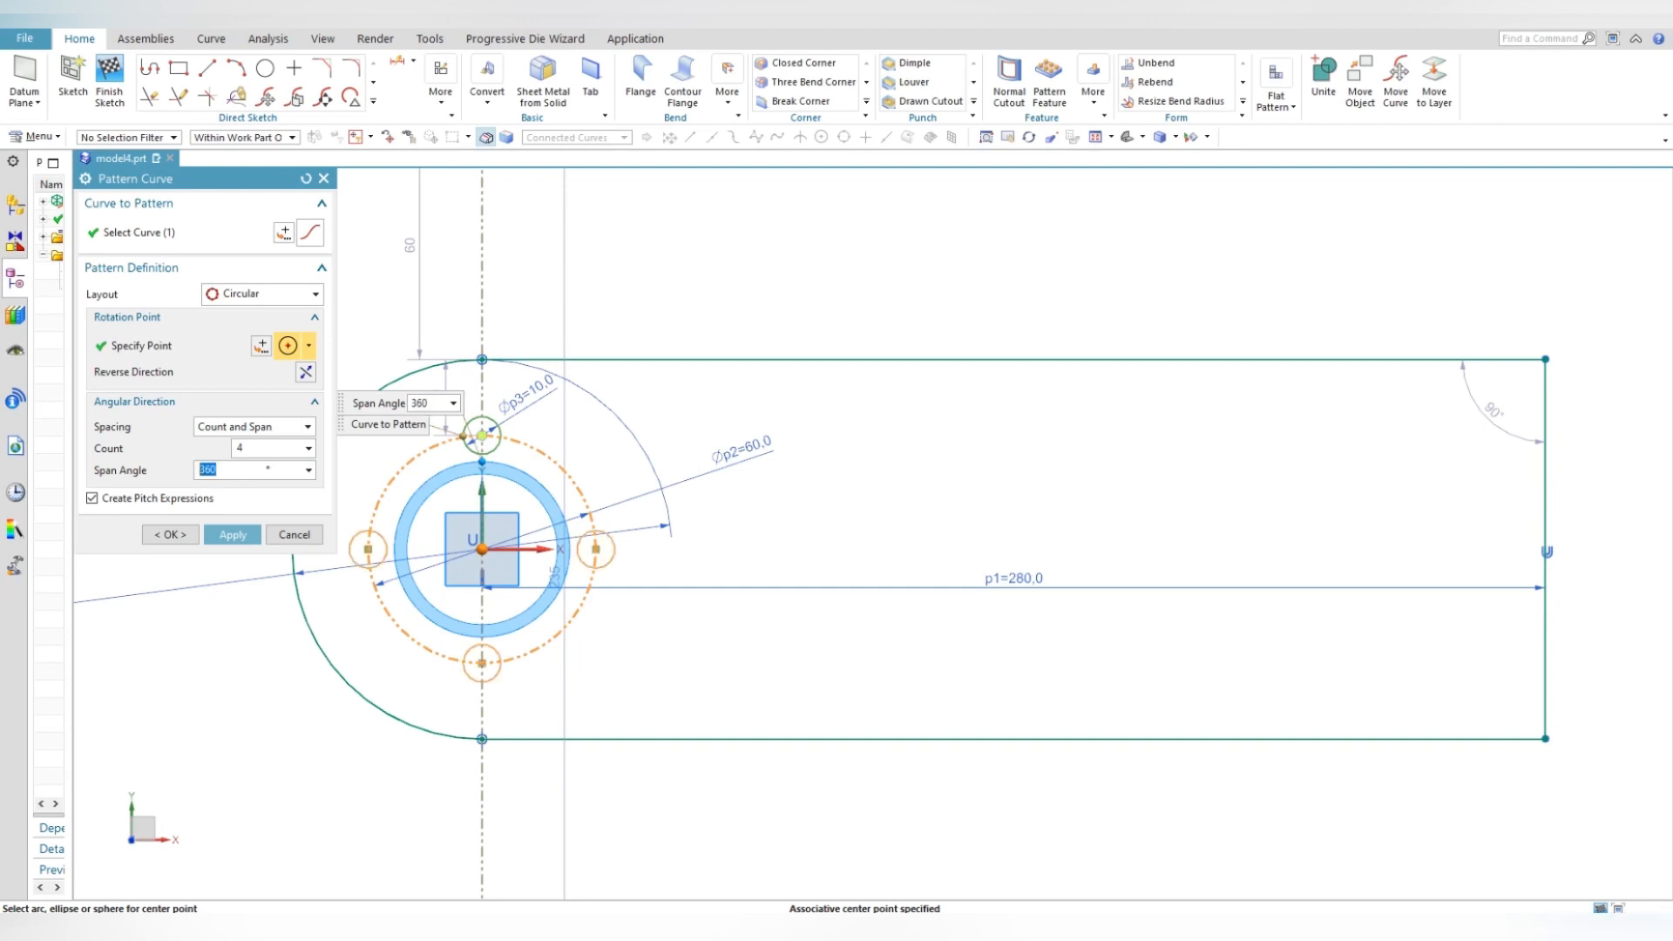
key("Return")
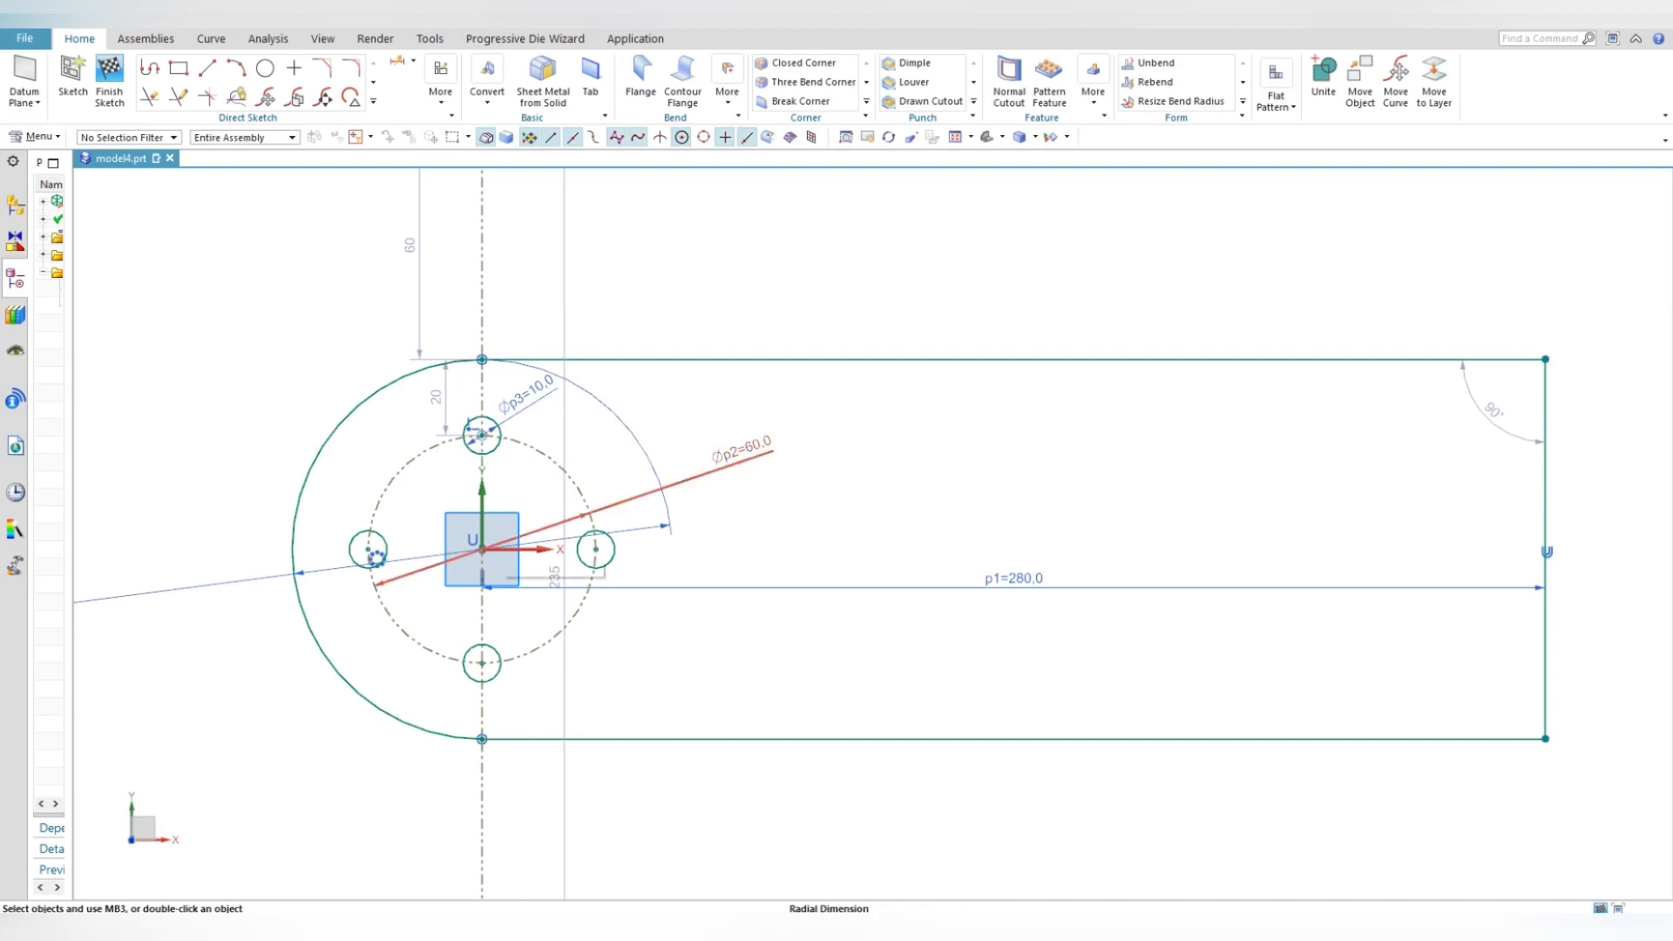
scroll(173, 468, "down", 1)
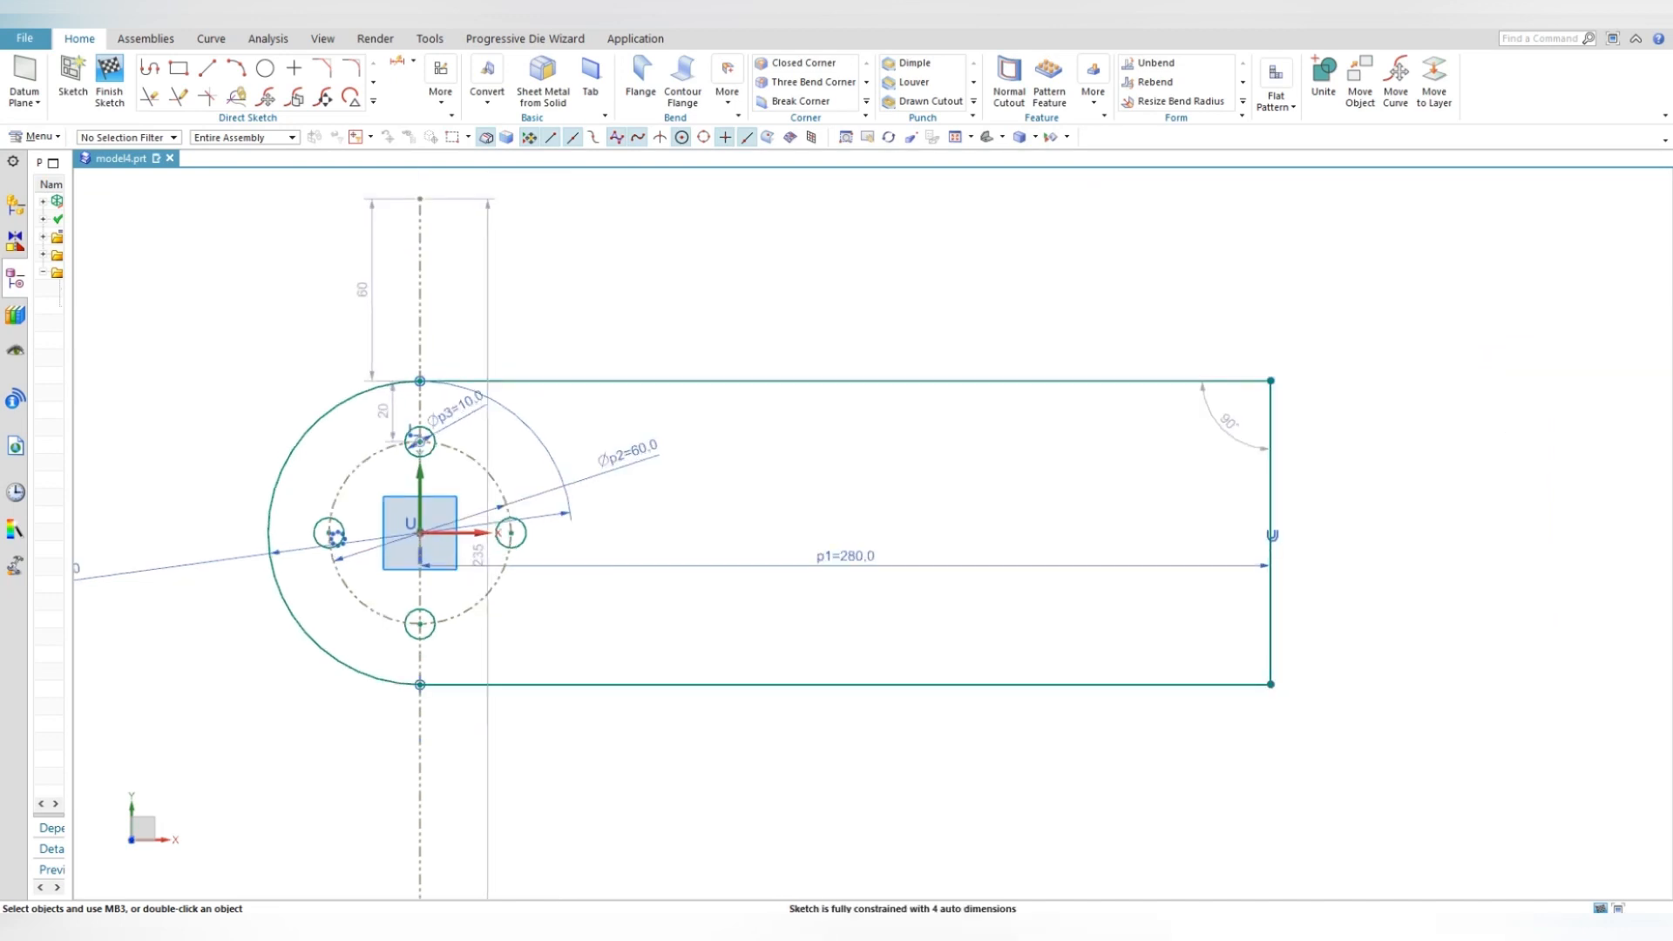
scroll(1514, 543, "up", 1)
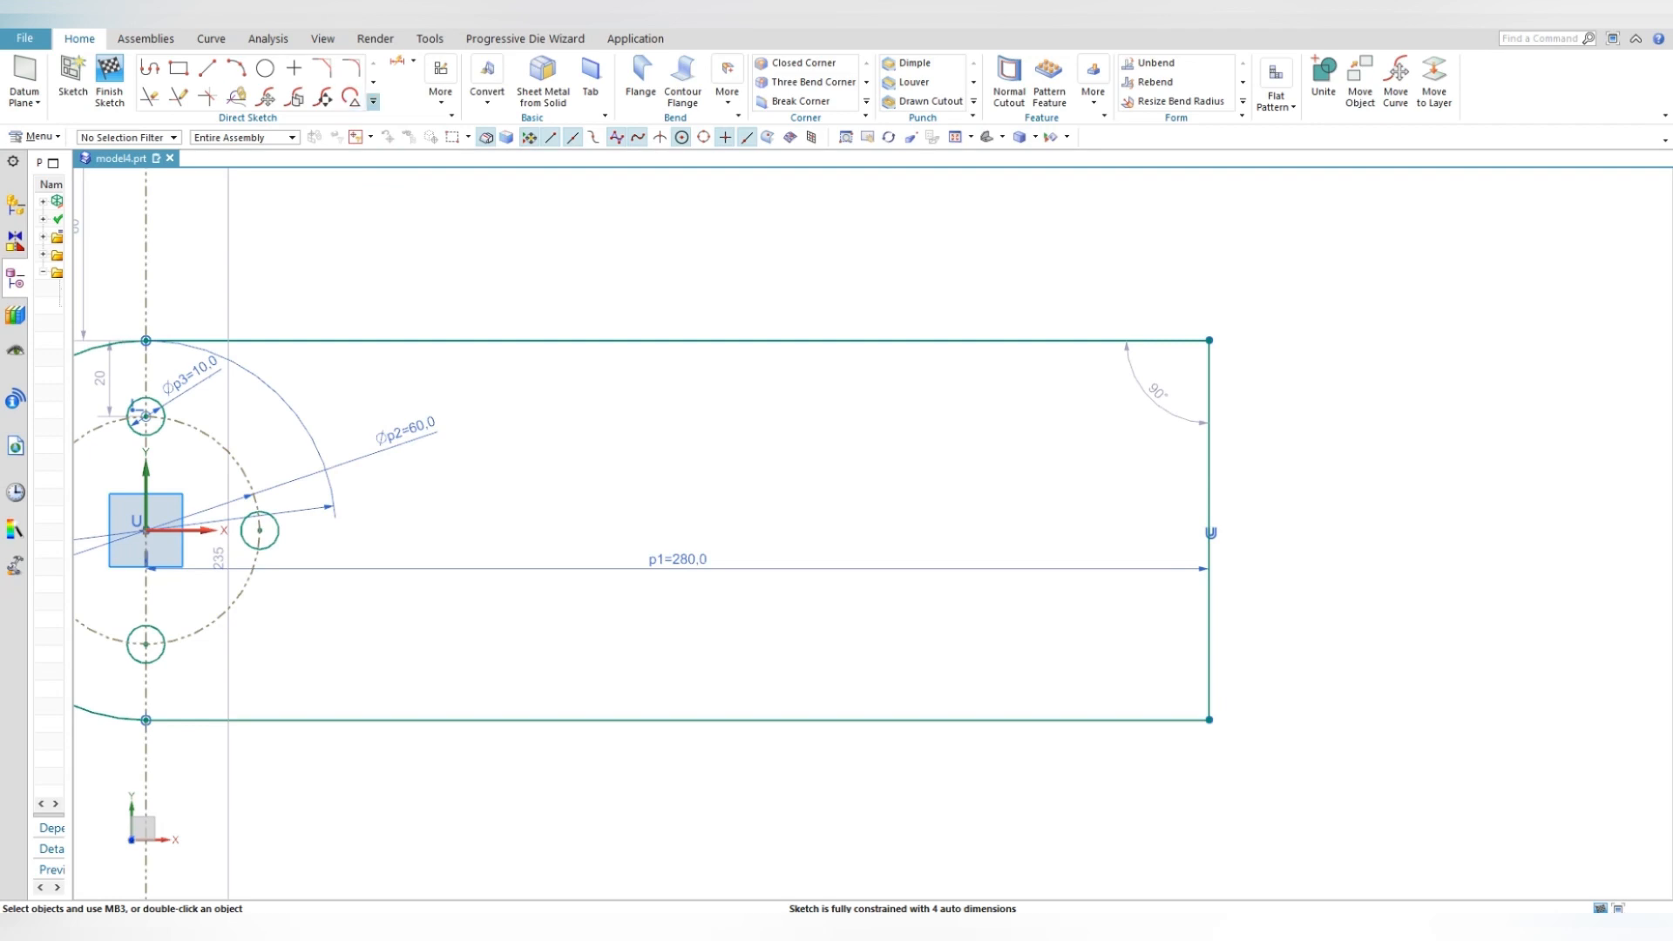
left_click(373, 100)
left_click(259, 209)
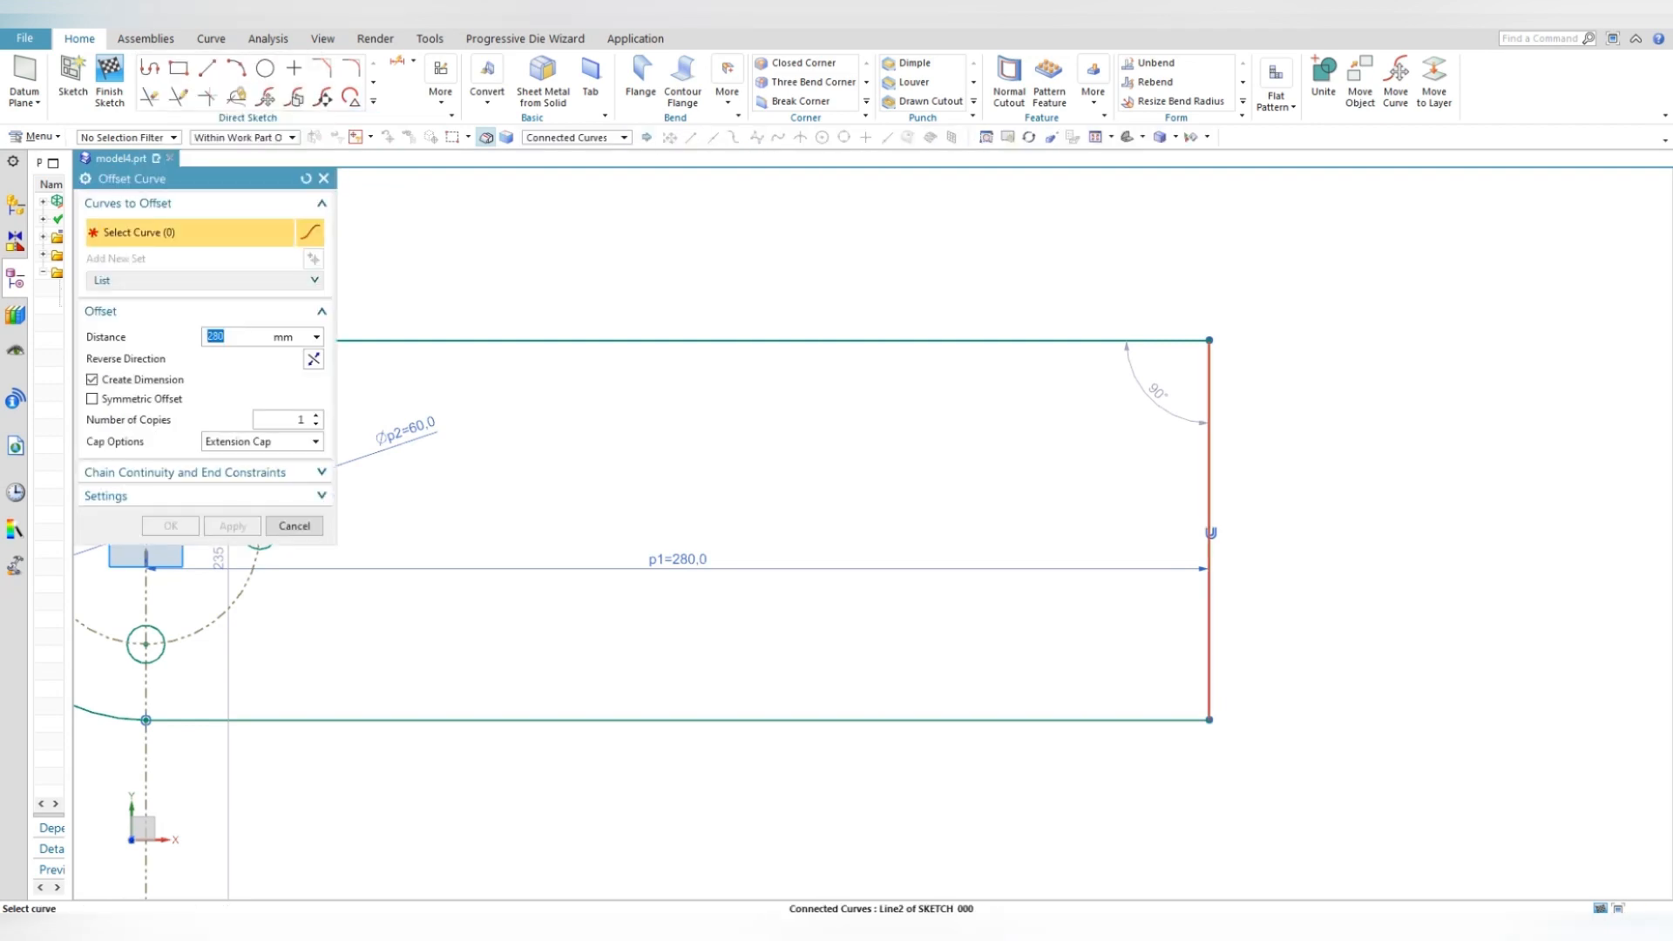
left_click(1210, 532)
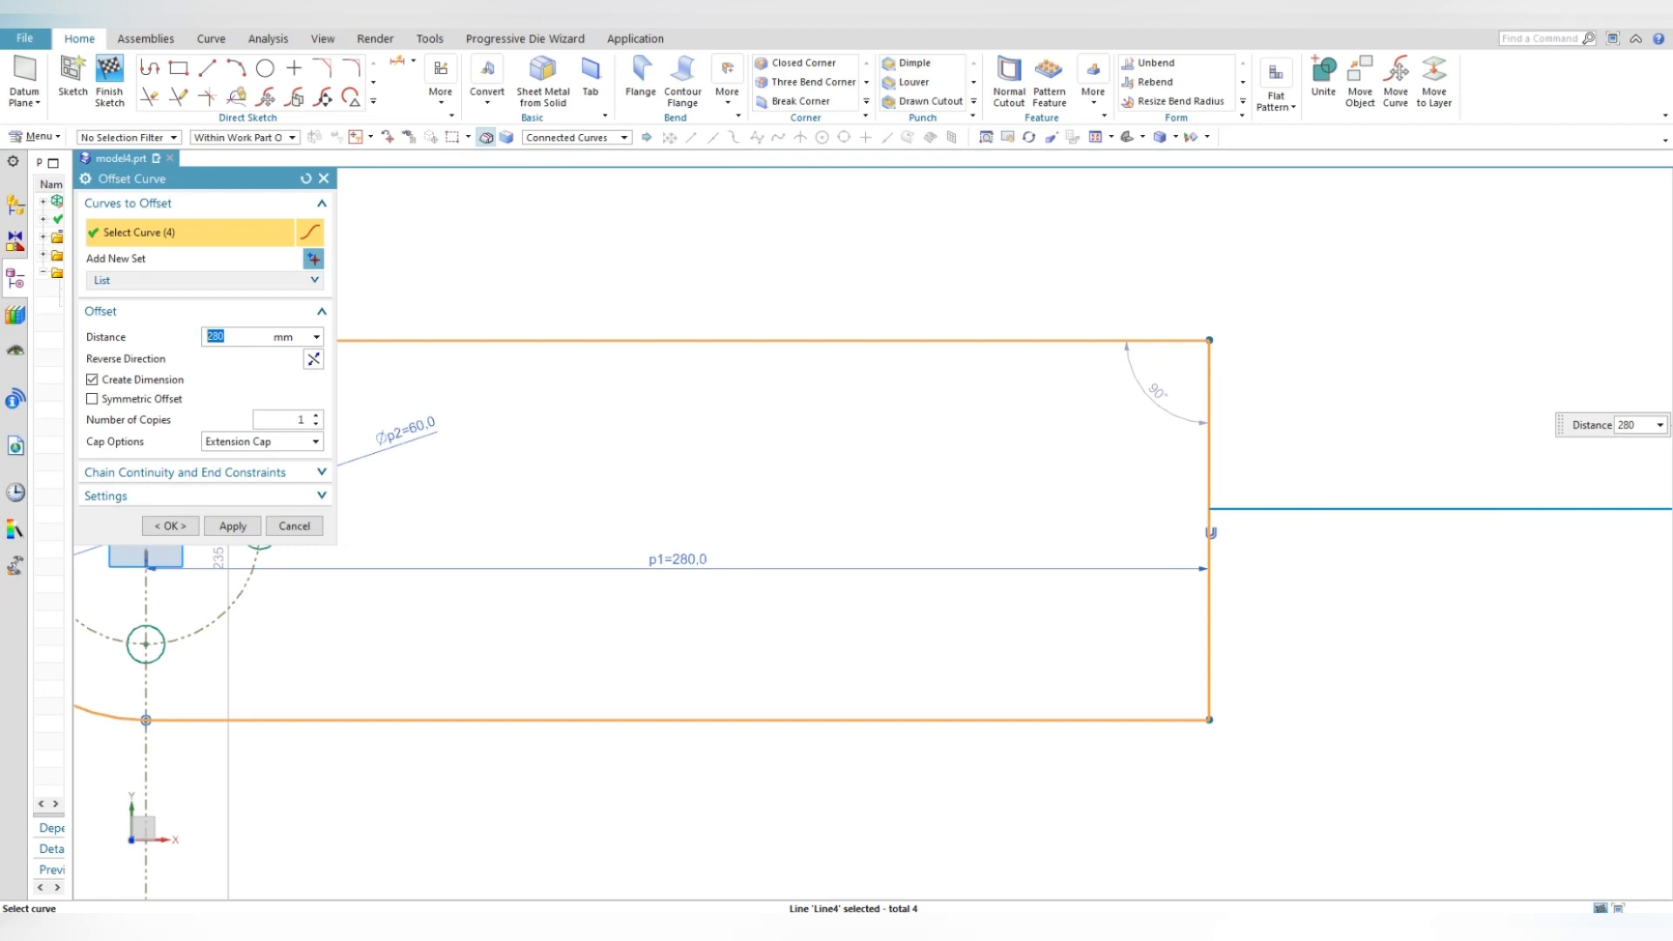
type("20")
key("Return")
key("Escape")
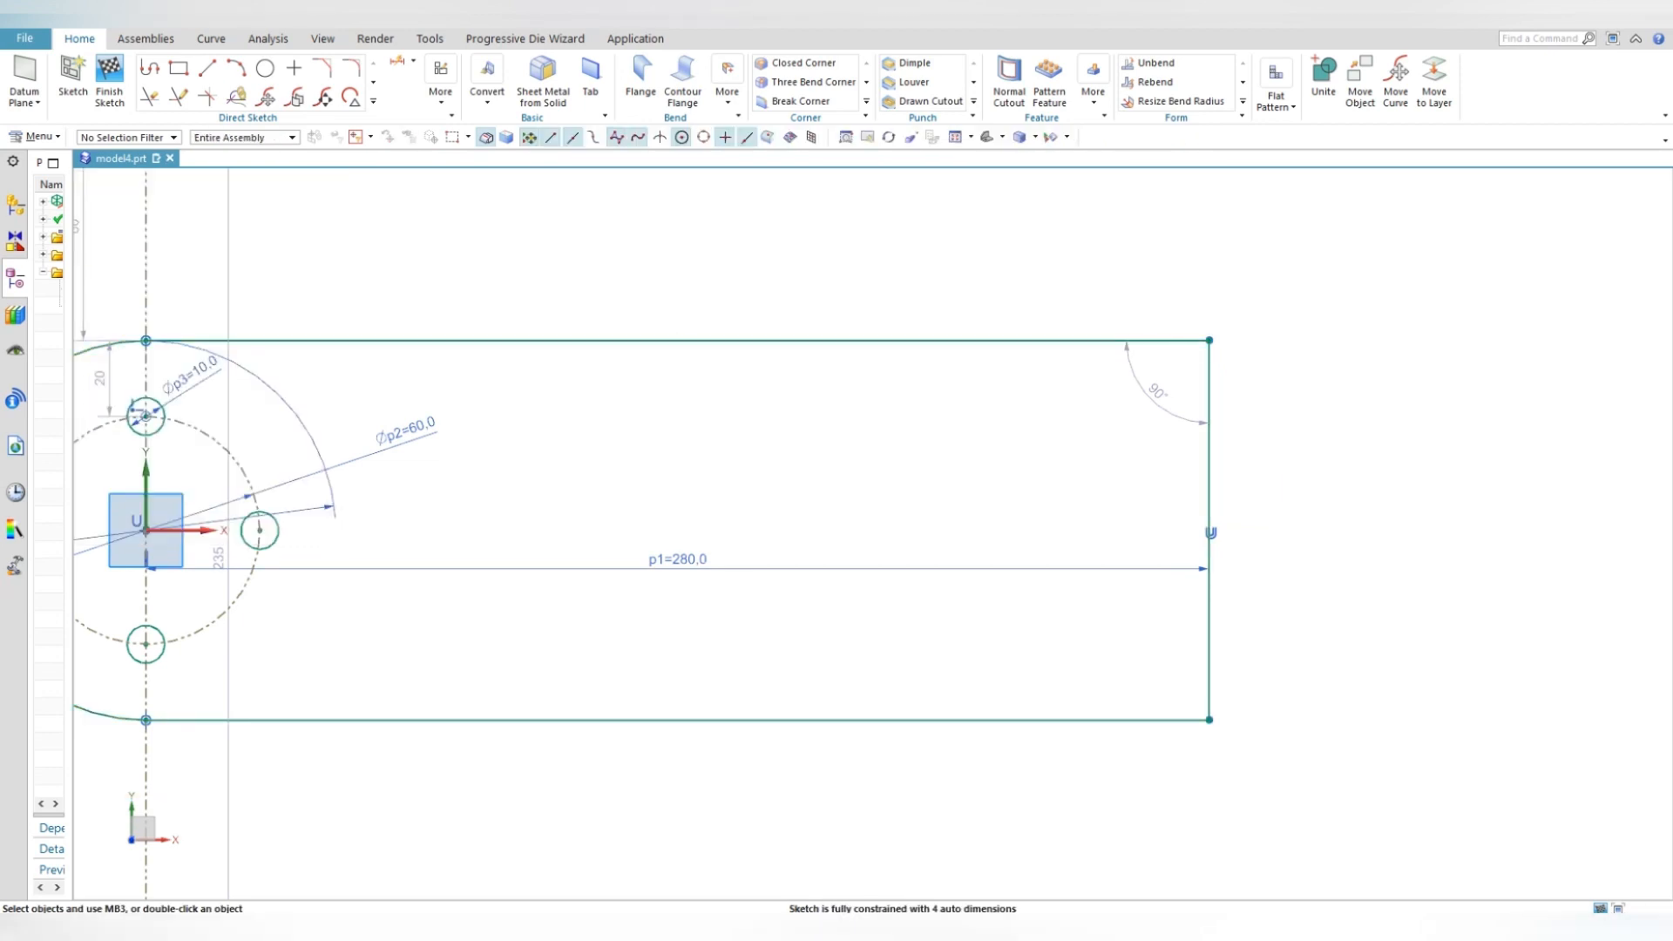
- Offset only the plate's straight vertical end edge by 20 mm towards the inside of the profile
left_click(373, 100)
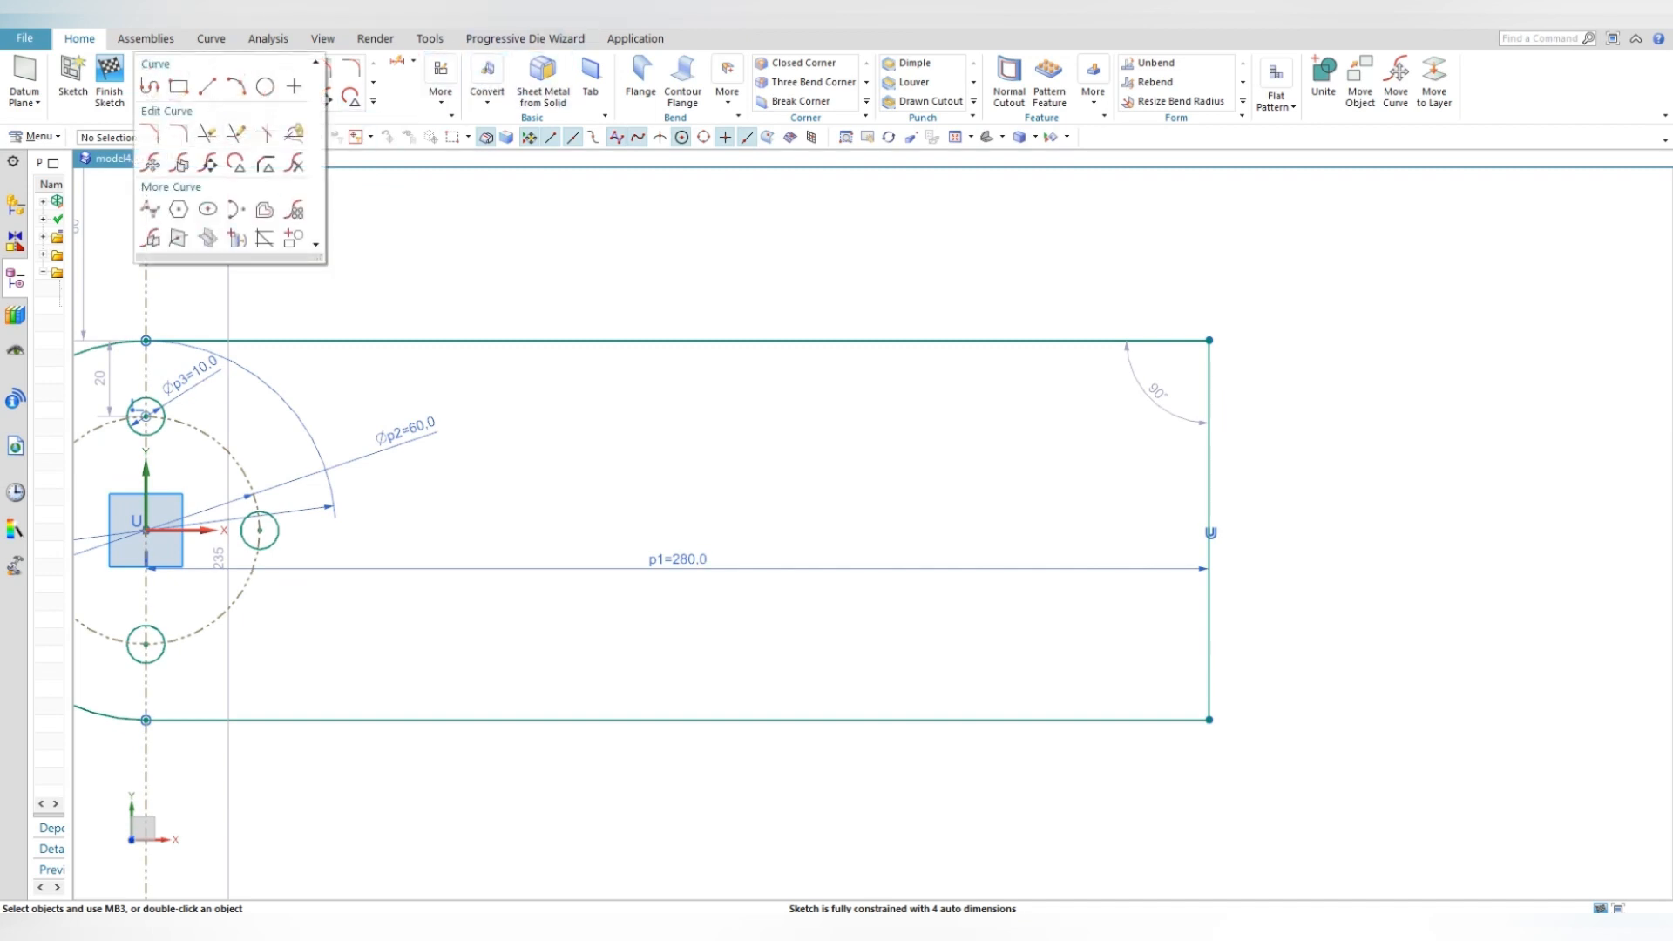
left_click(265, 209)
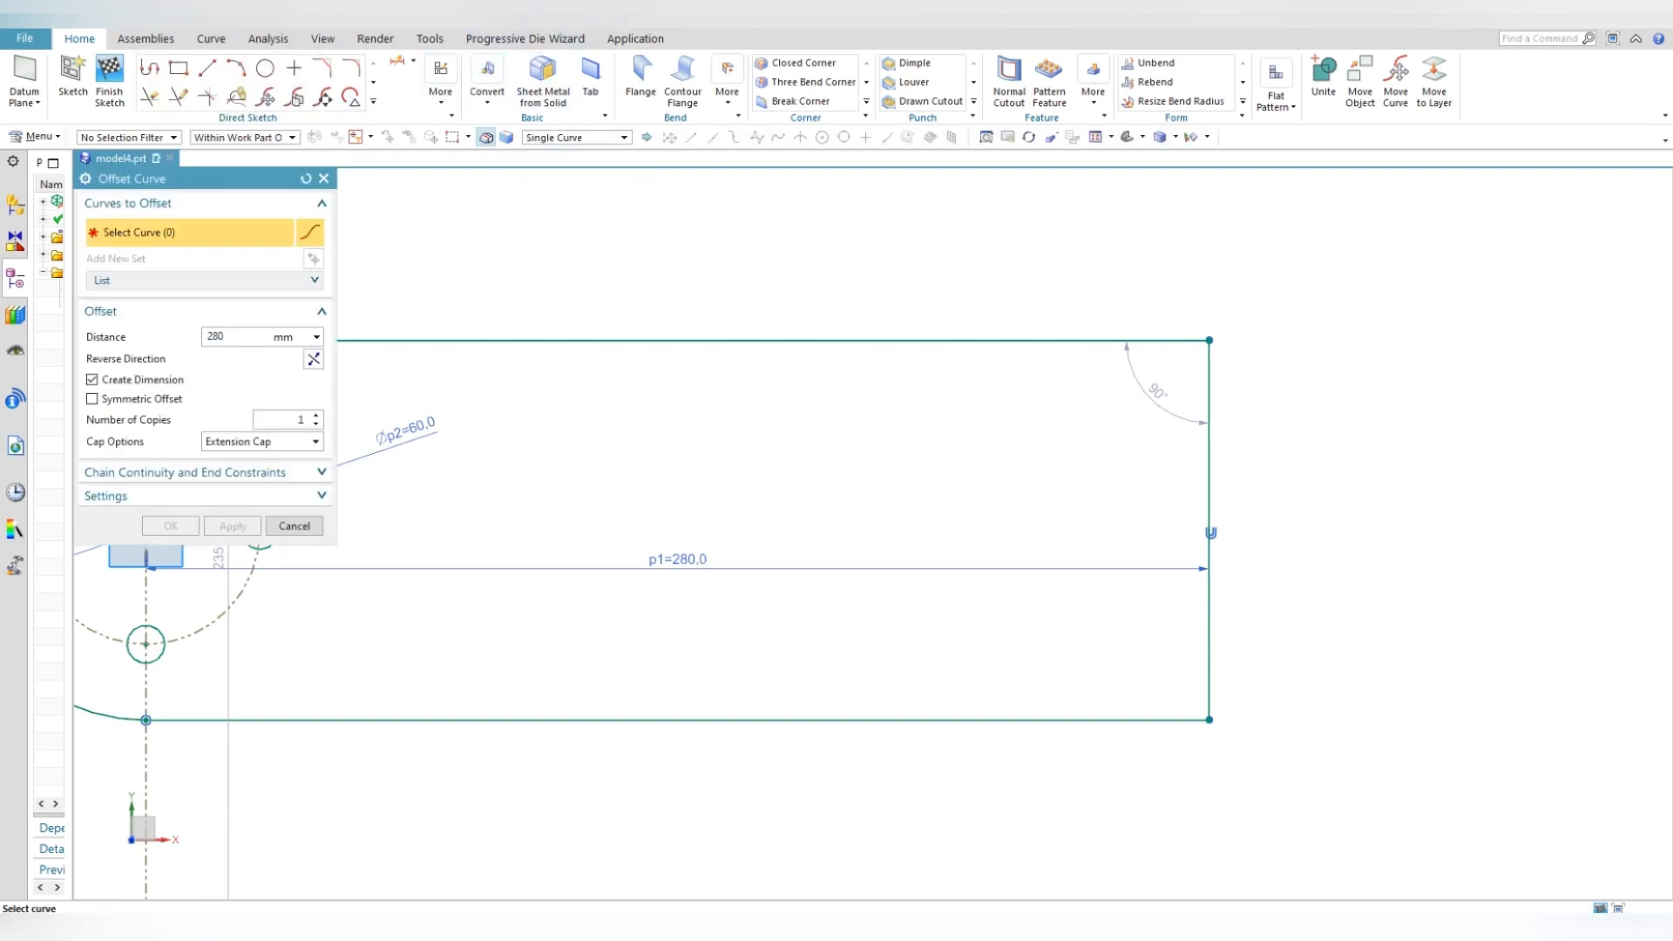
left_click(1210, 533)
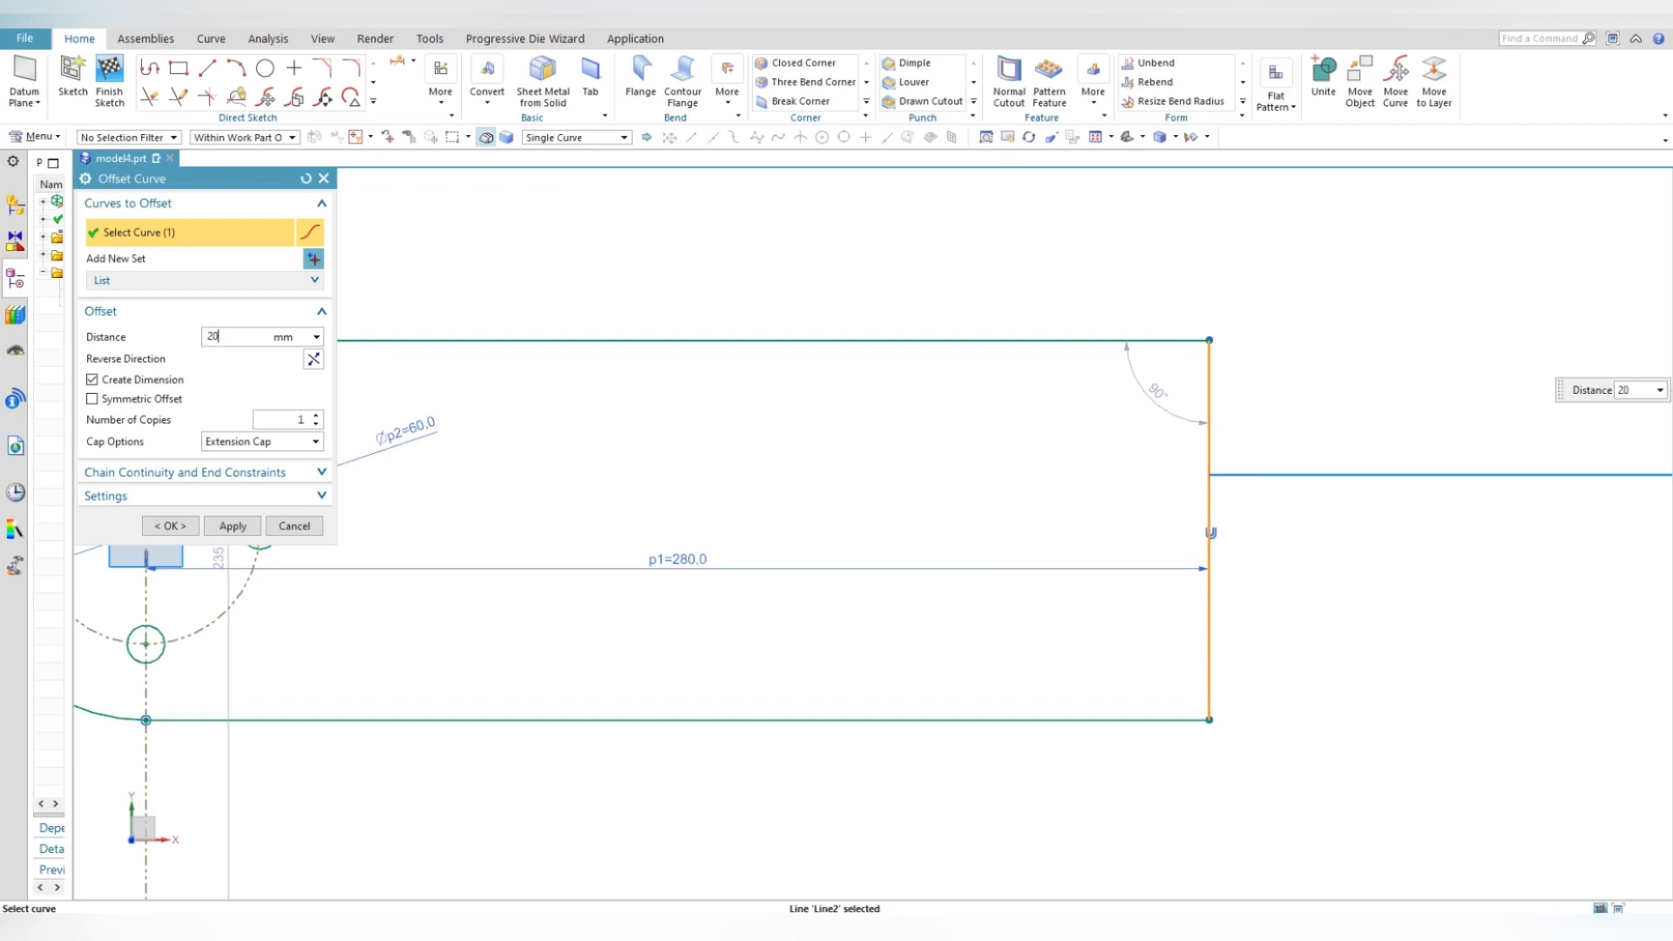
key("Return")
left_click(314, 359)
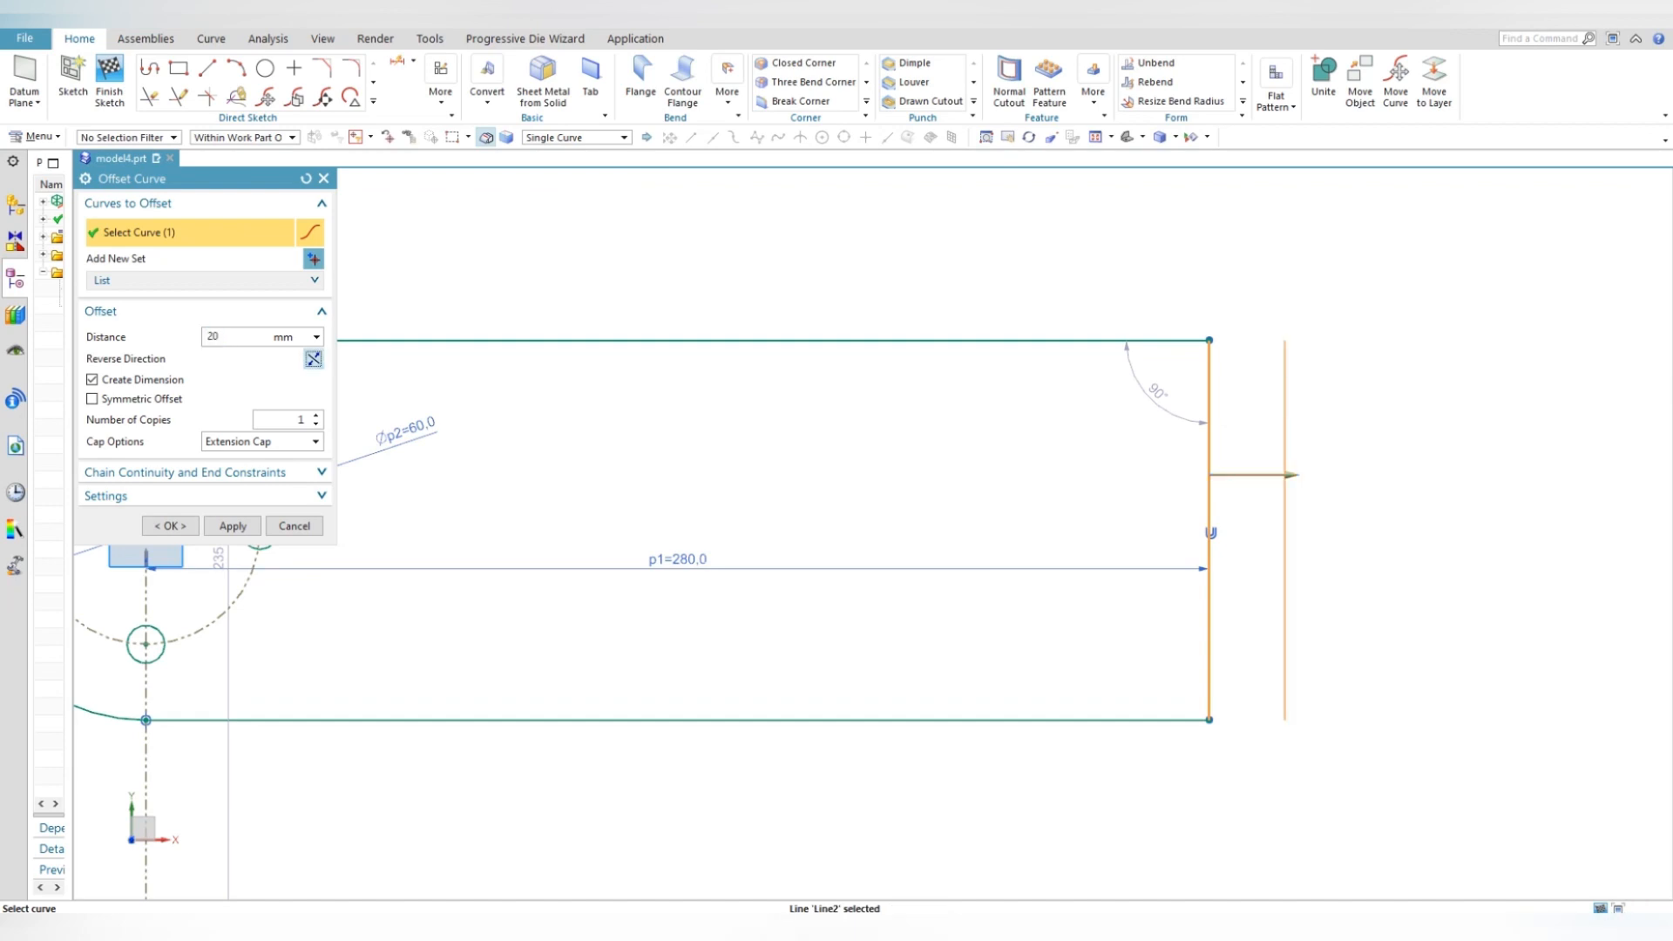
left_click(233, 525)
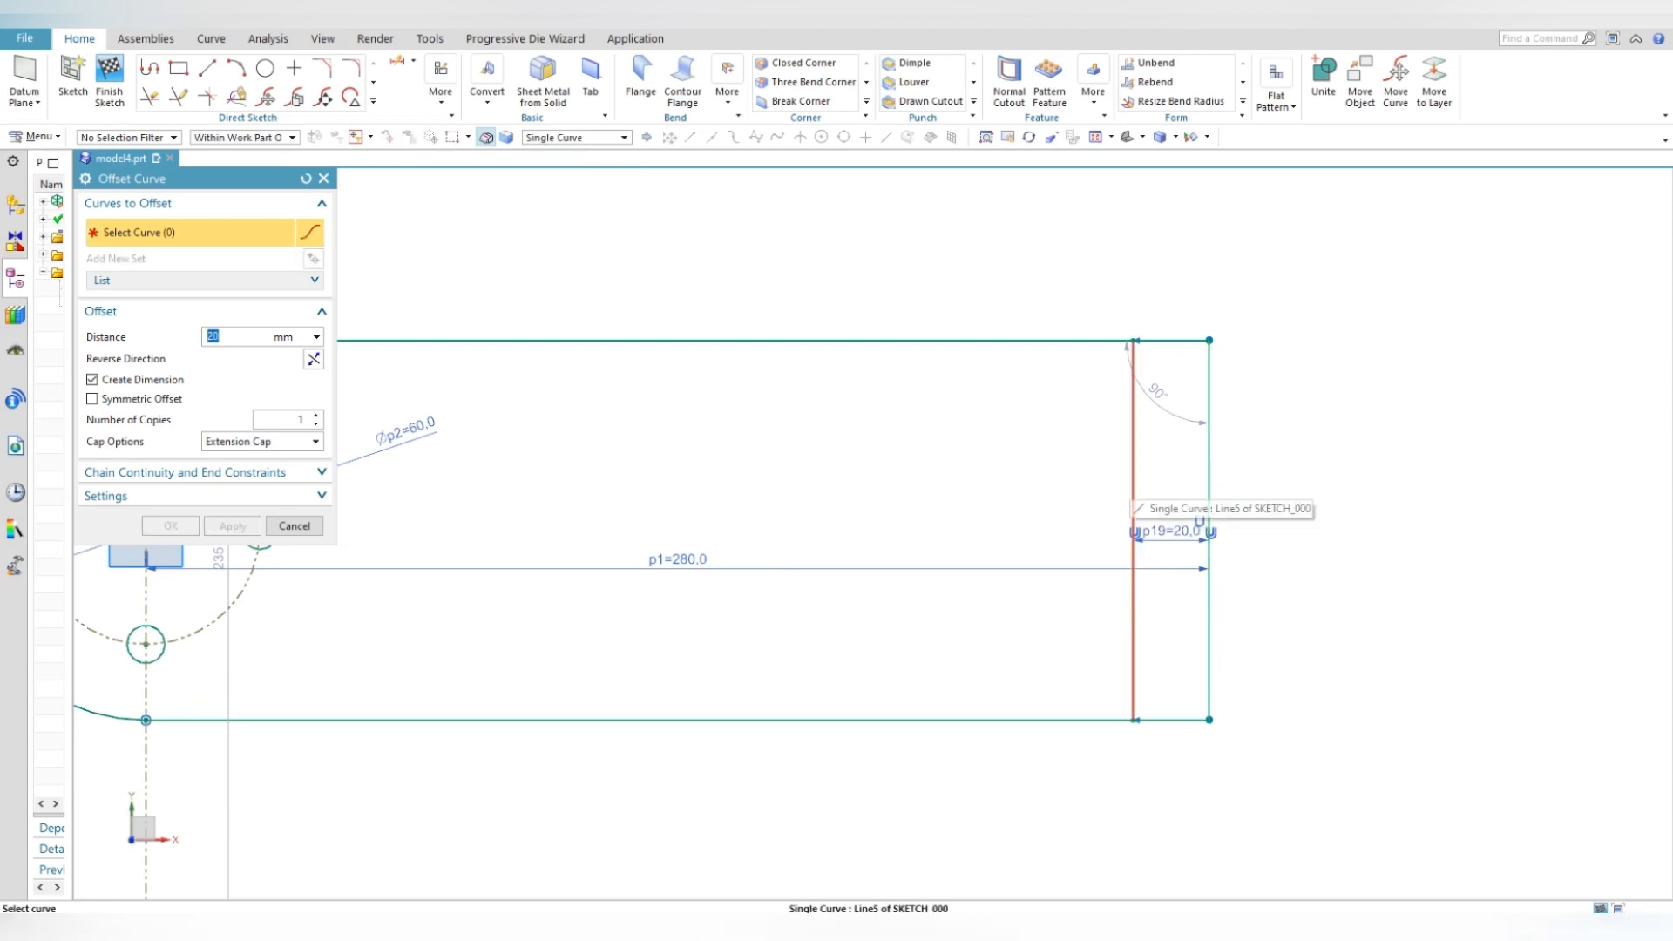
- Offset the new inner vertical line a further 40 mm towards the rounded end and close Offset Curve
left_click(1133, 502)
key("Return")
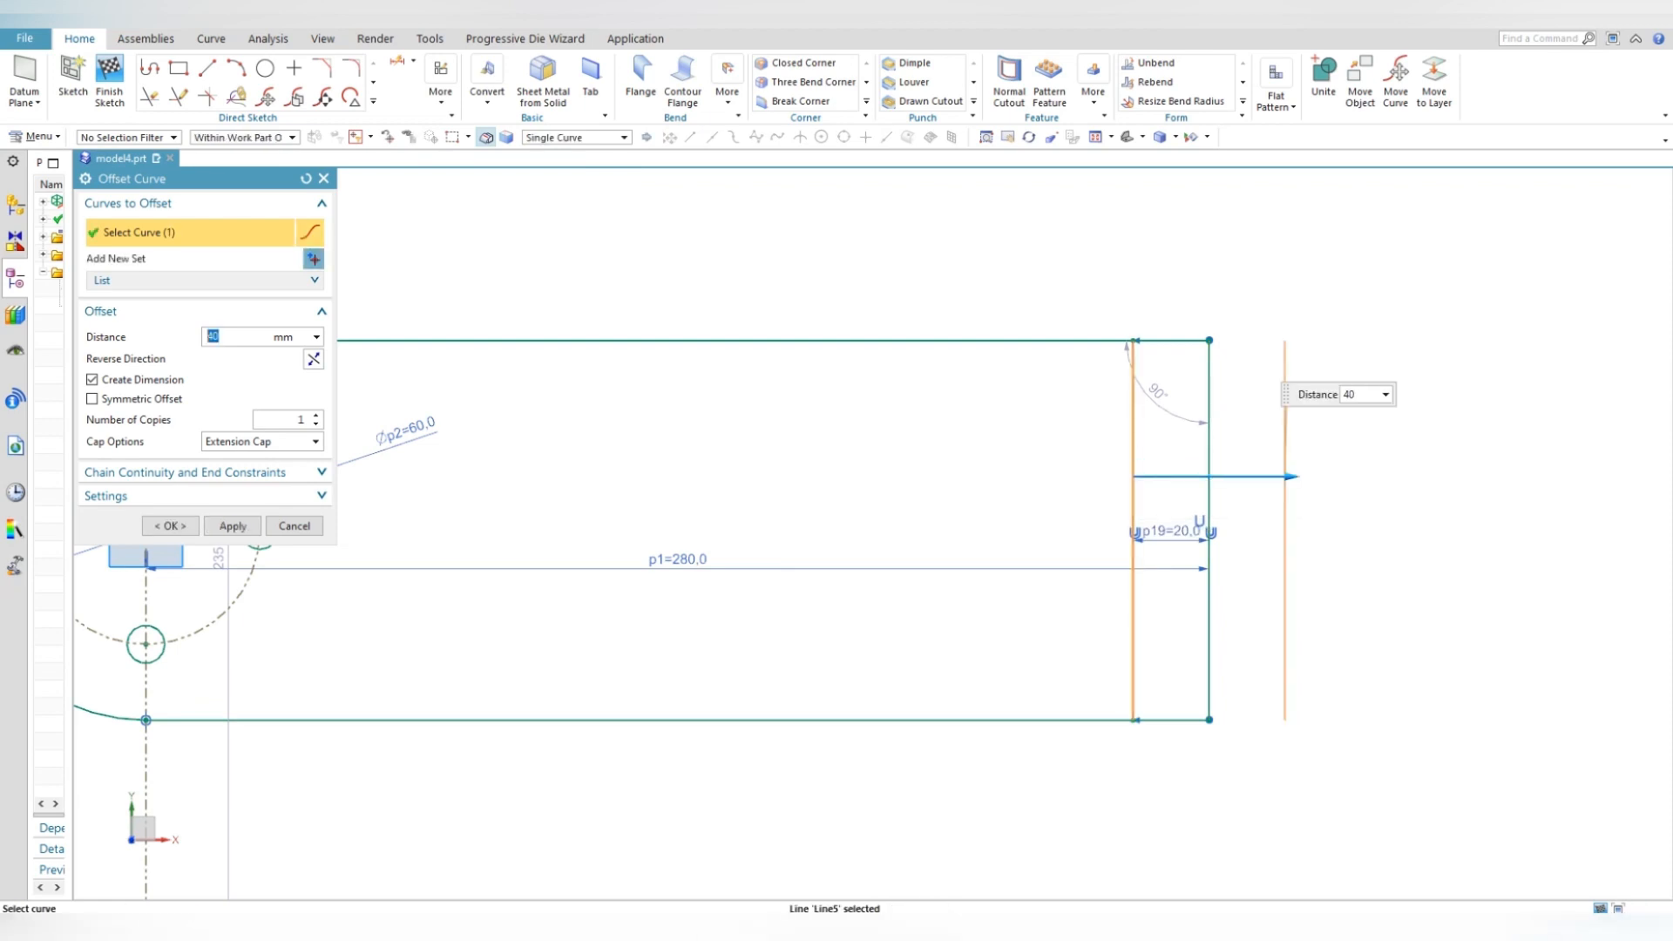
left_click(313, 359)
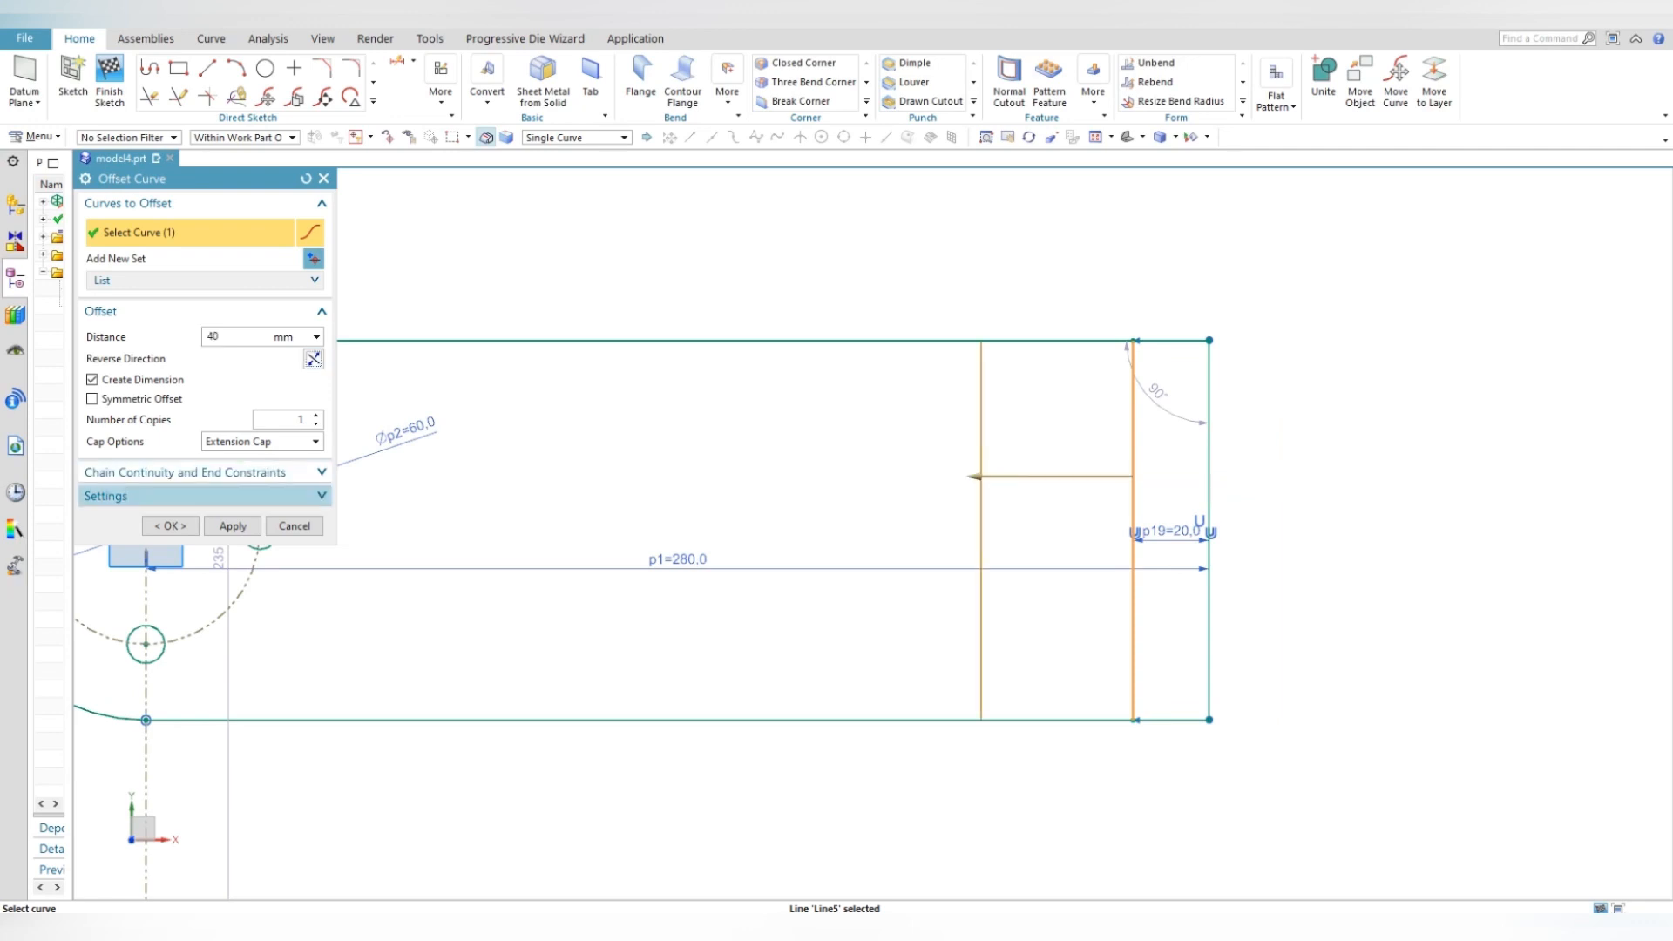
left_click(232, 525)
key("Escape")
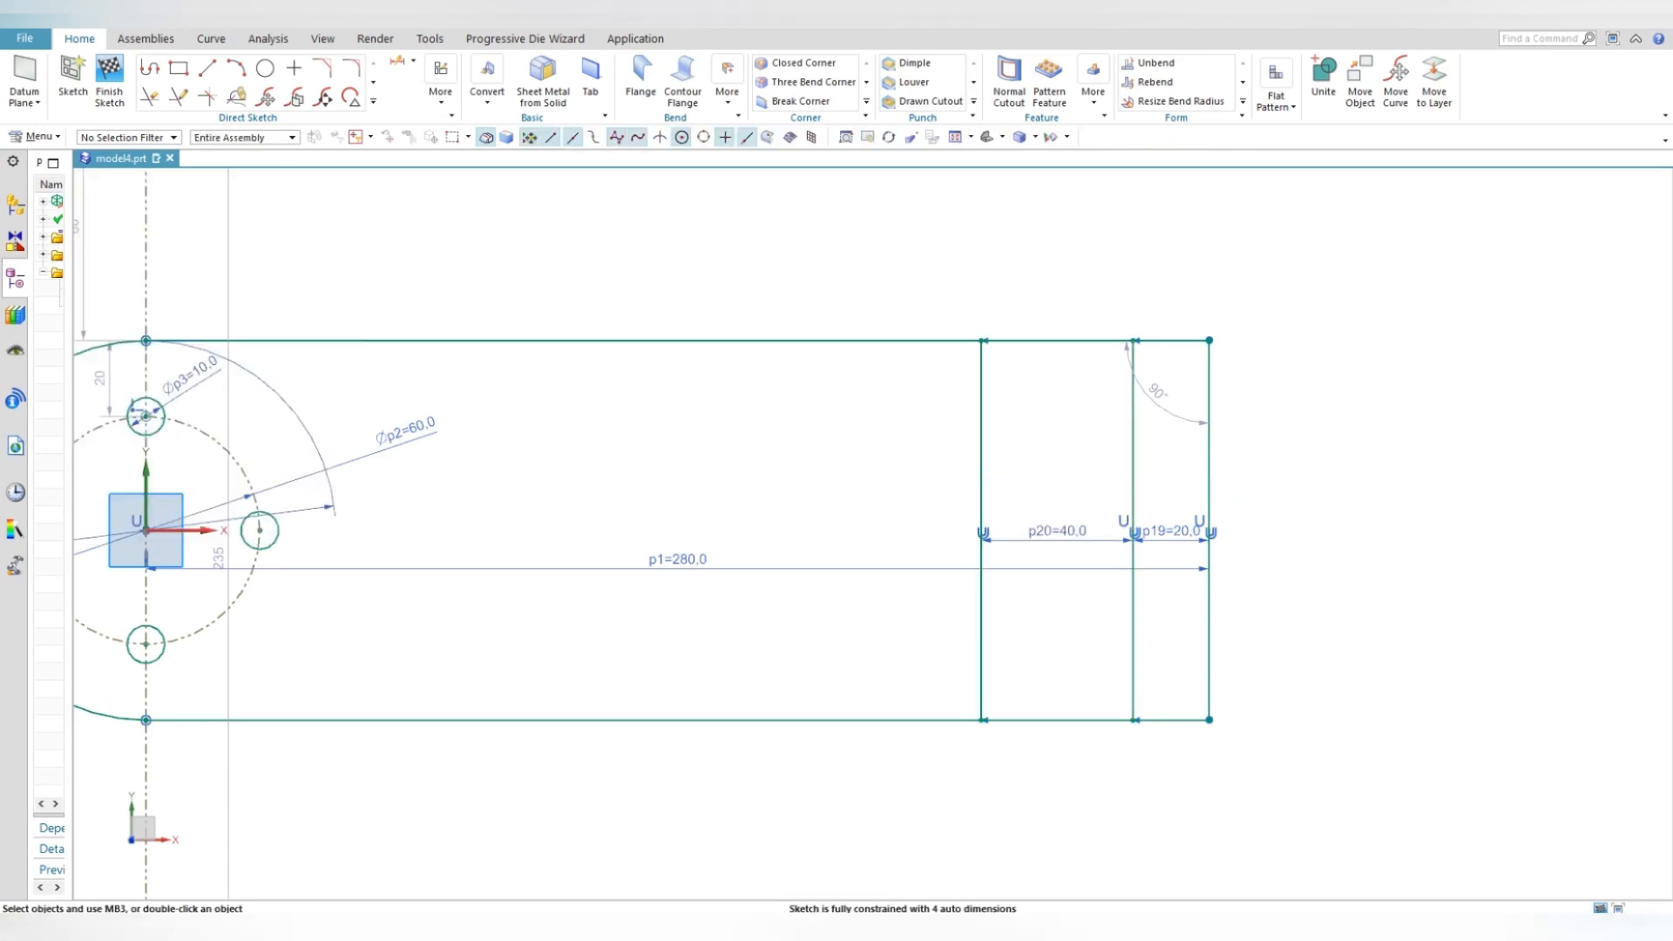
- Sketch a horizontal line about 121 mm long from near the middle of the straight end edge into the plate
left_click(207, 68)
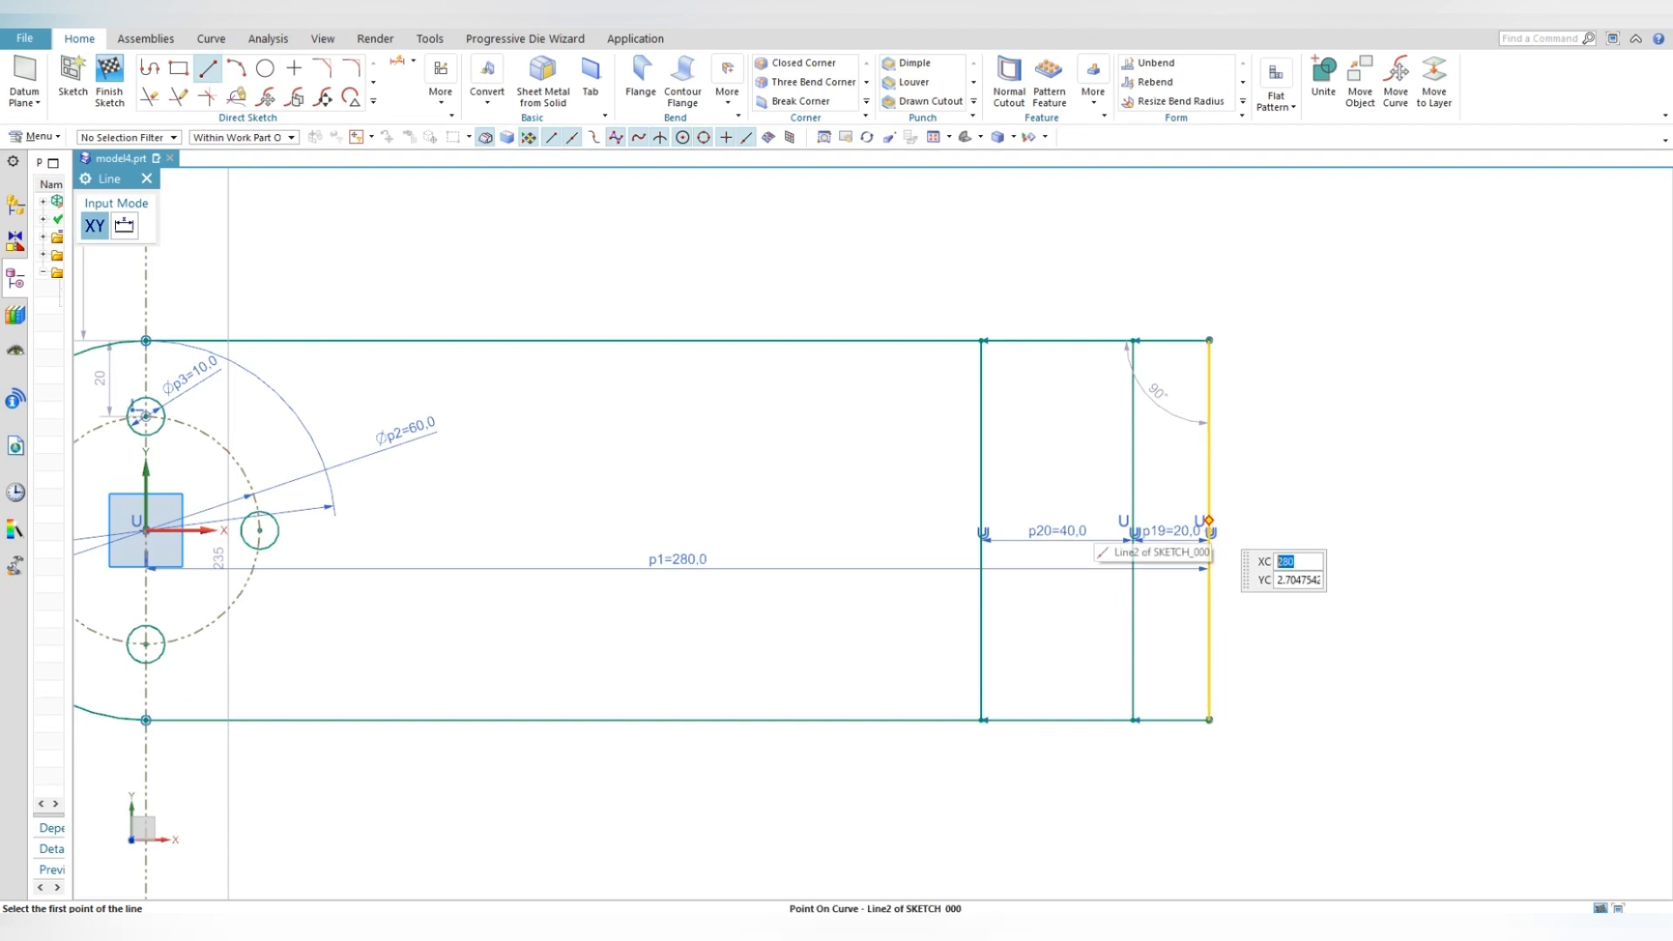
left_click(1209, 520)
left_click(749, 521)
key("Escape")
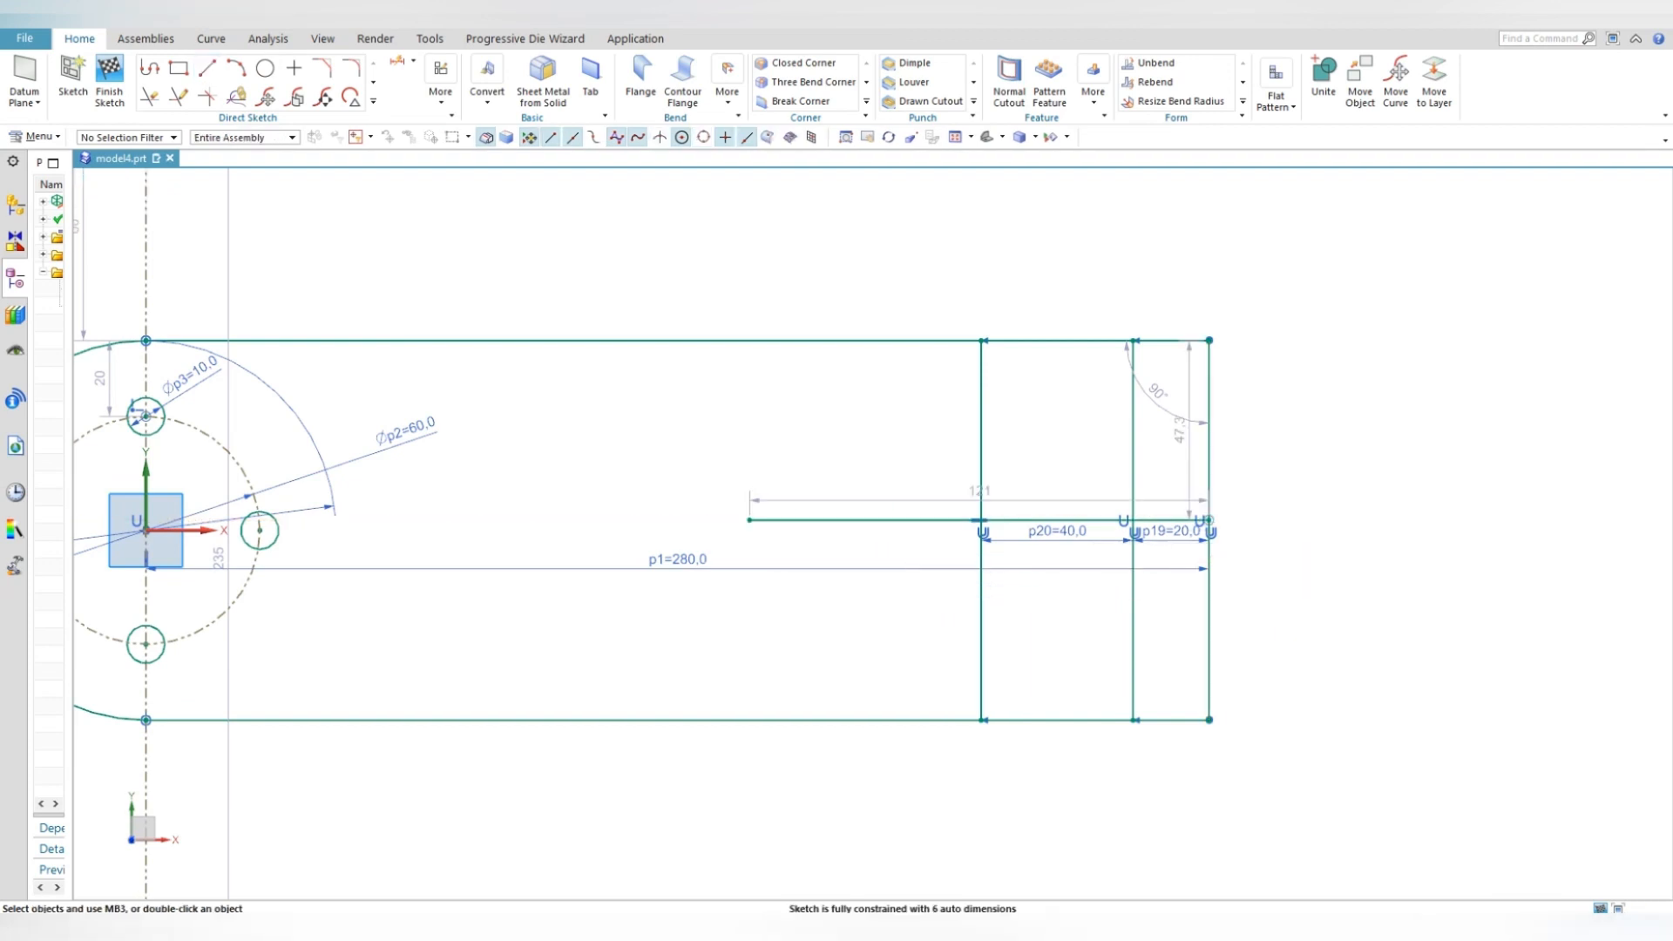
- Offset the horizontal line symmetrically to both sides by a distance of 70/2 mm
left_click(373, 101)
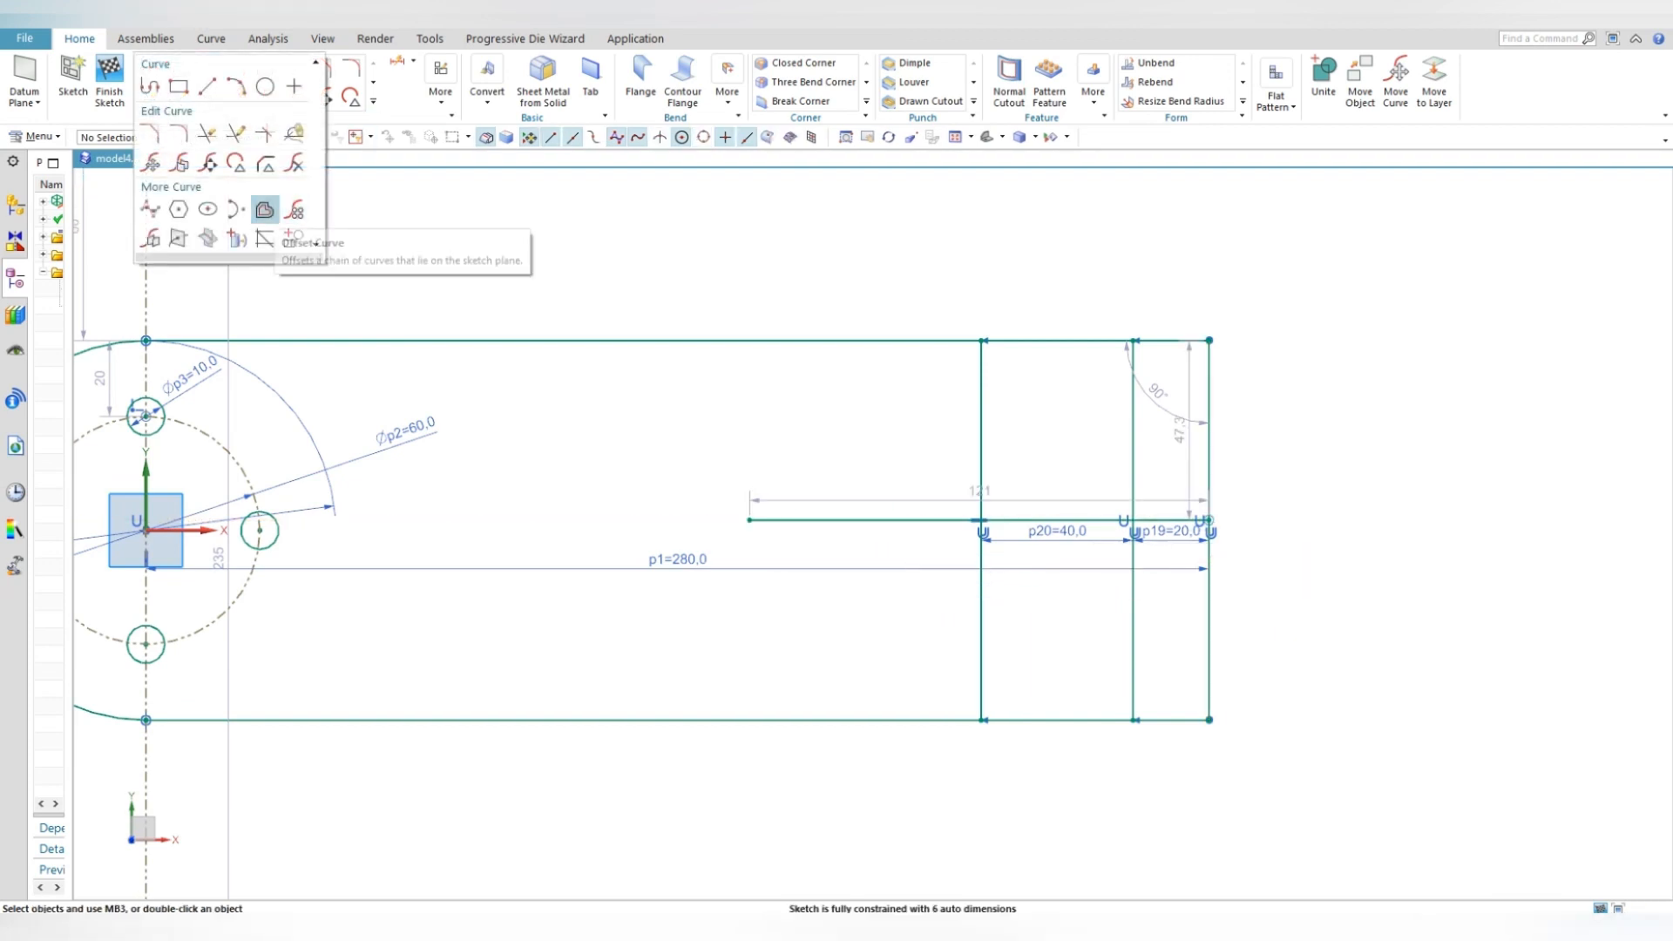
left_click(264, 209)
left_click(872, 520)
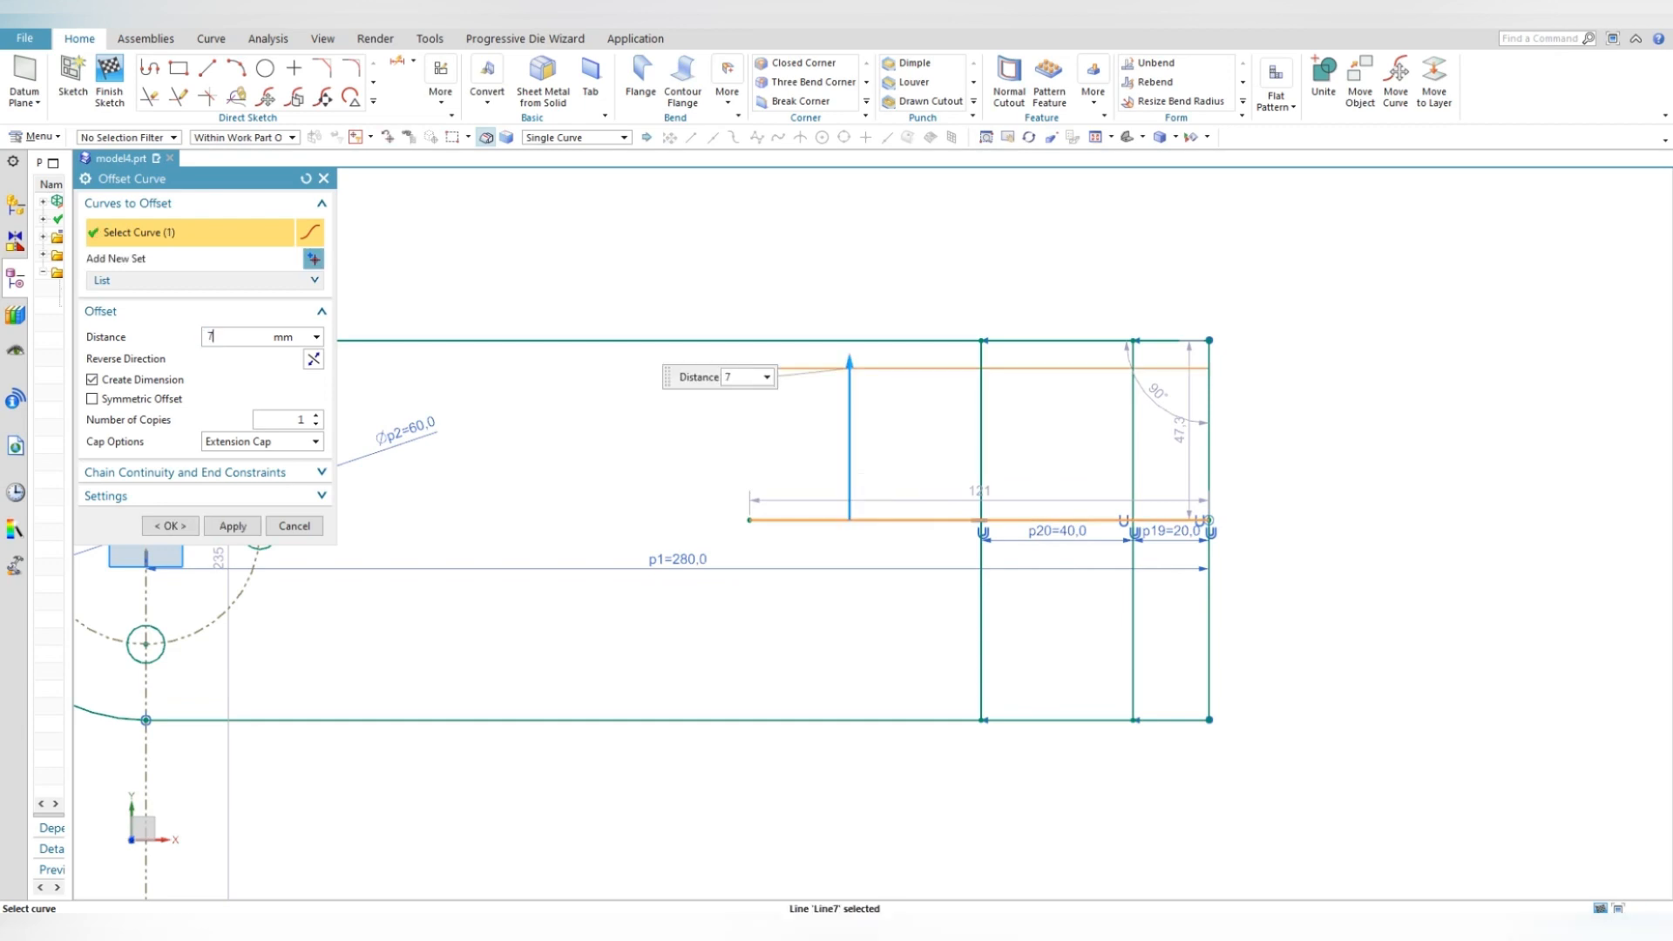
type("70/2")
key("Return")
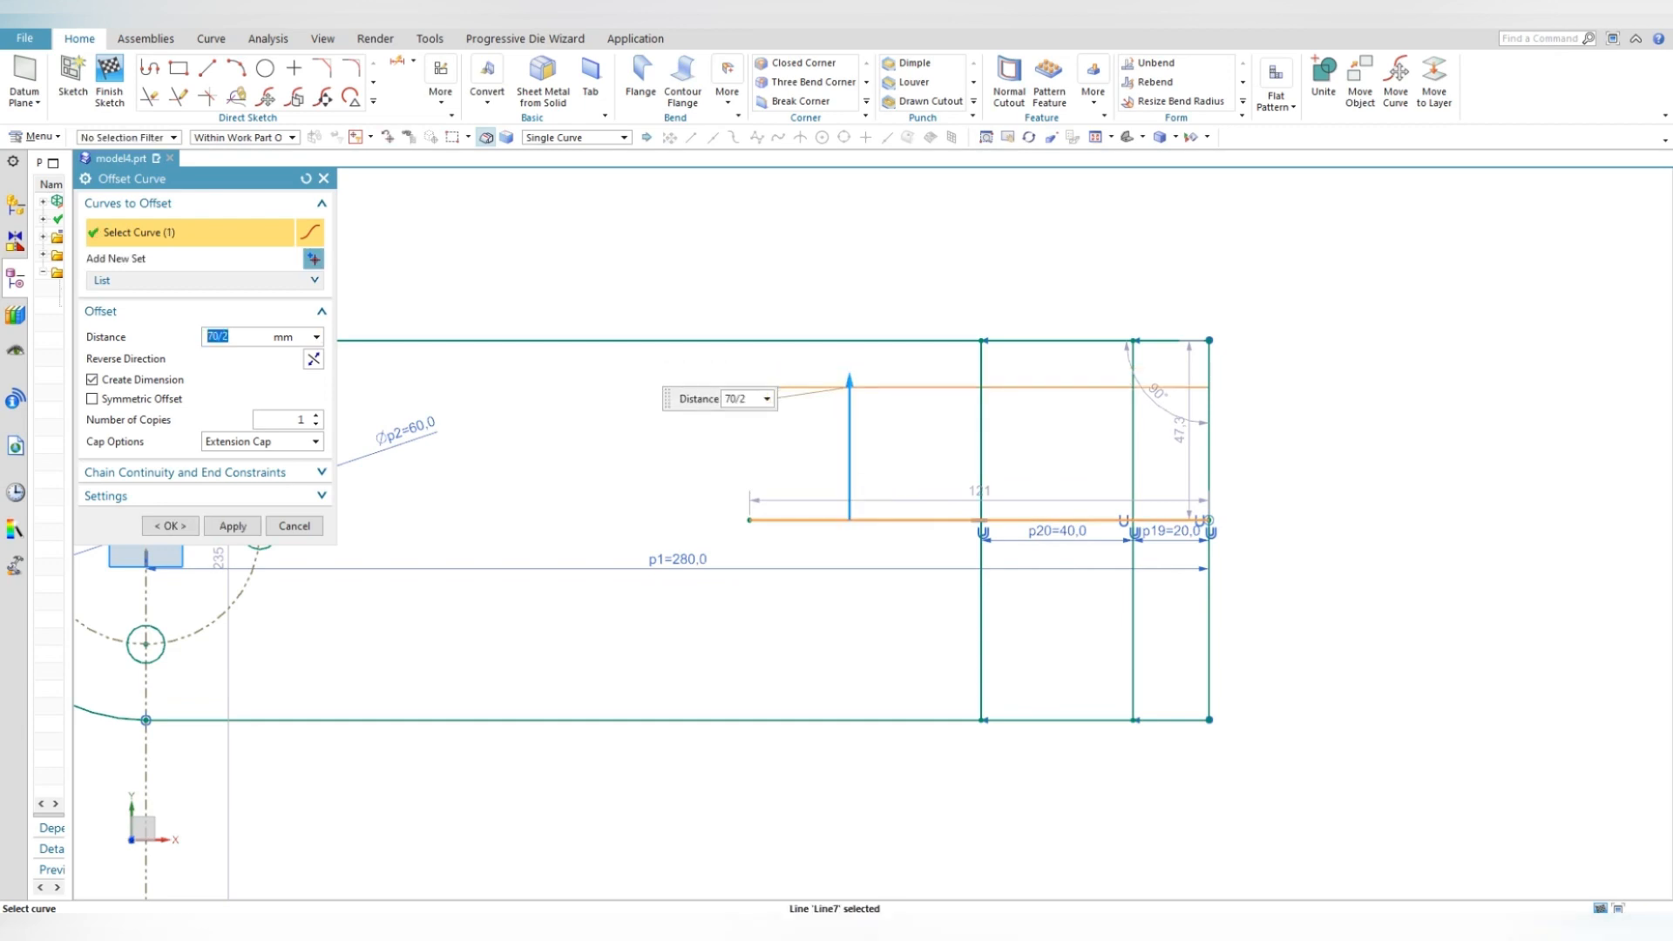
left_click(93, 398)
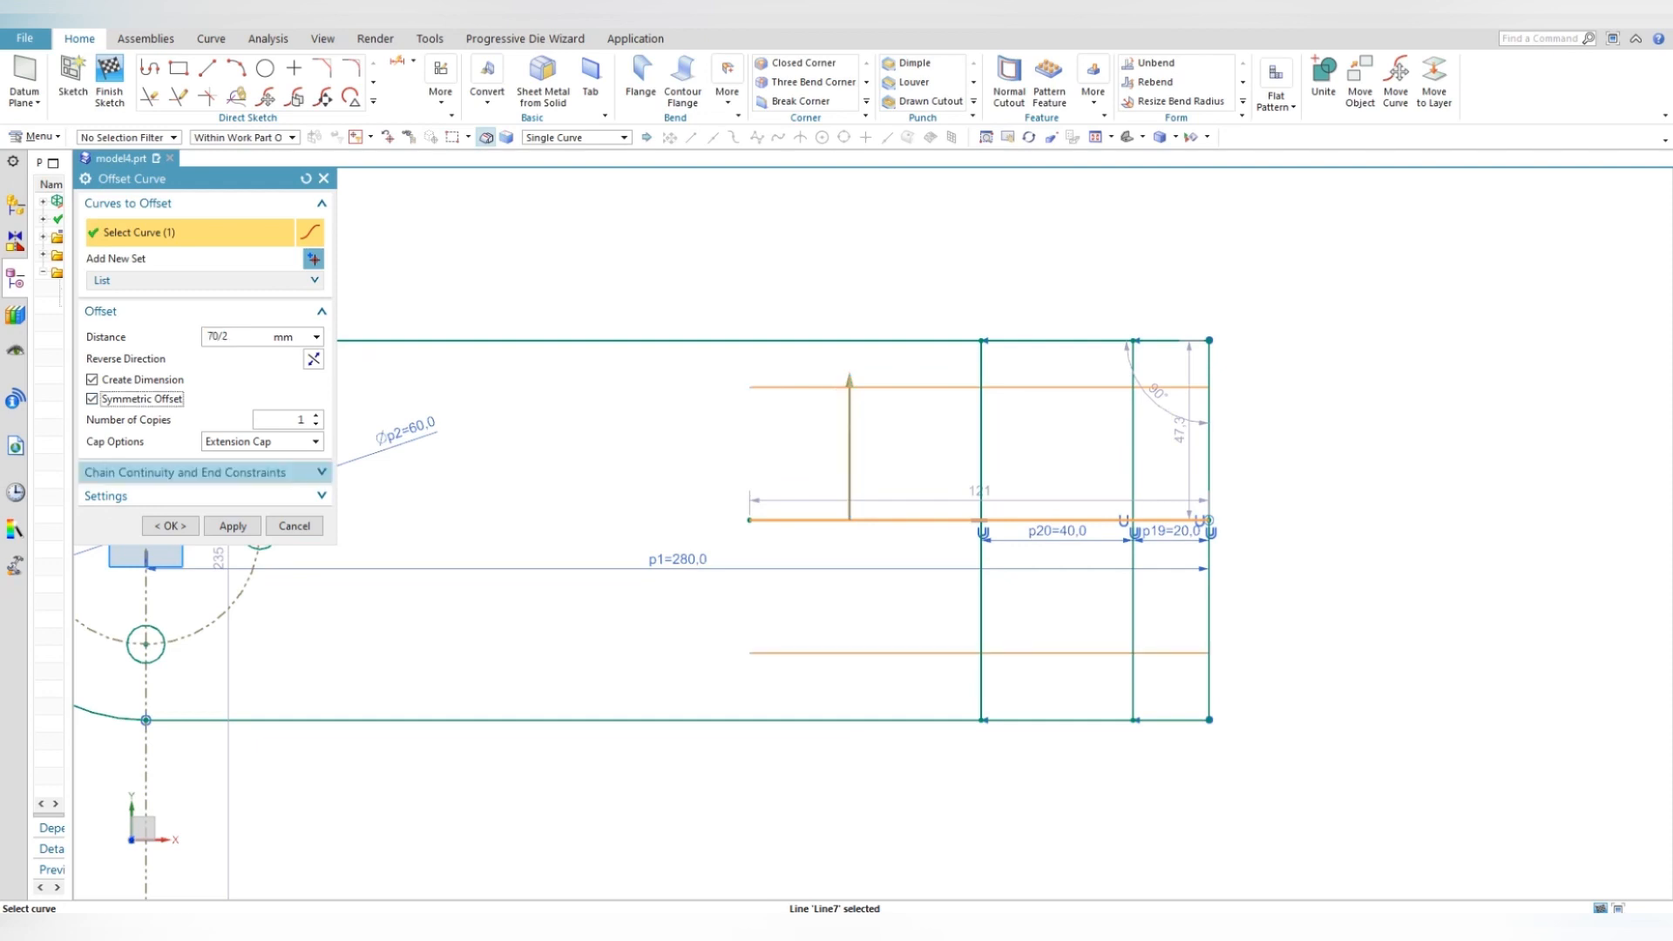
left_click(232, 526)
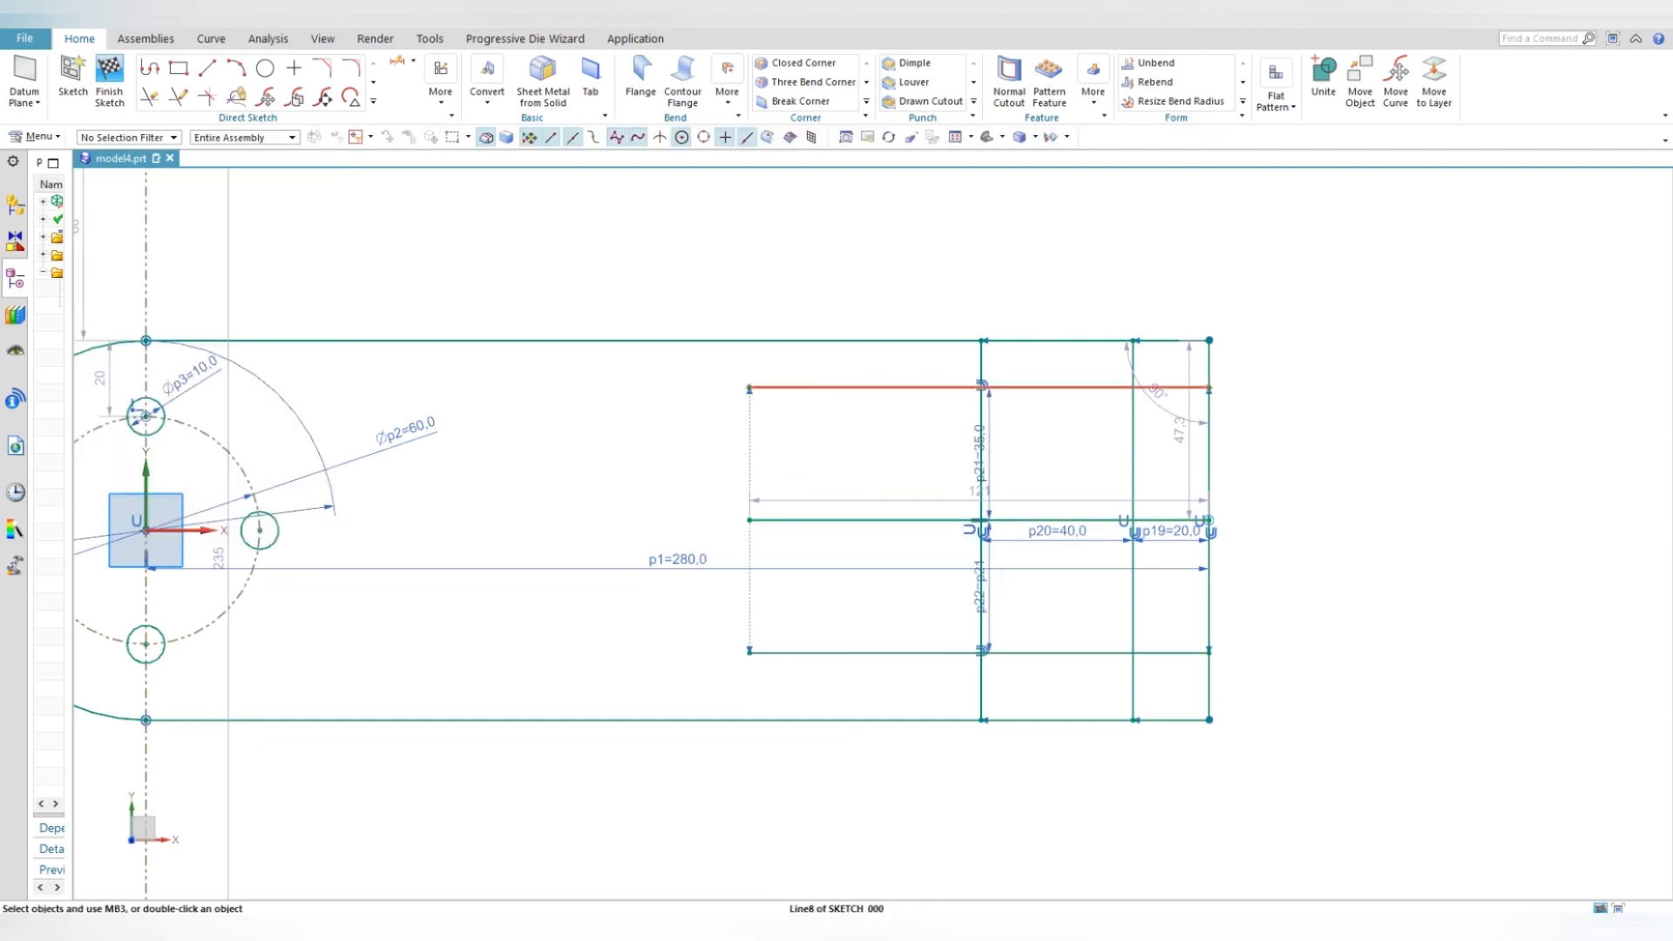
- Convert the two inner vertical lines, the middle horizontal line and its two offset lines to reference curves
left_click(1067, 387)
left_click(981, 362)
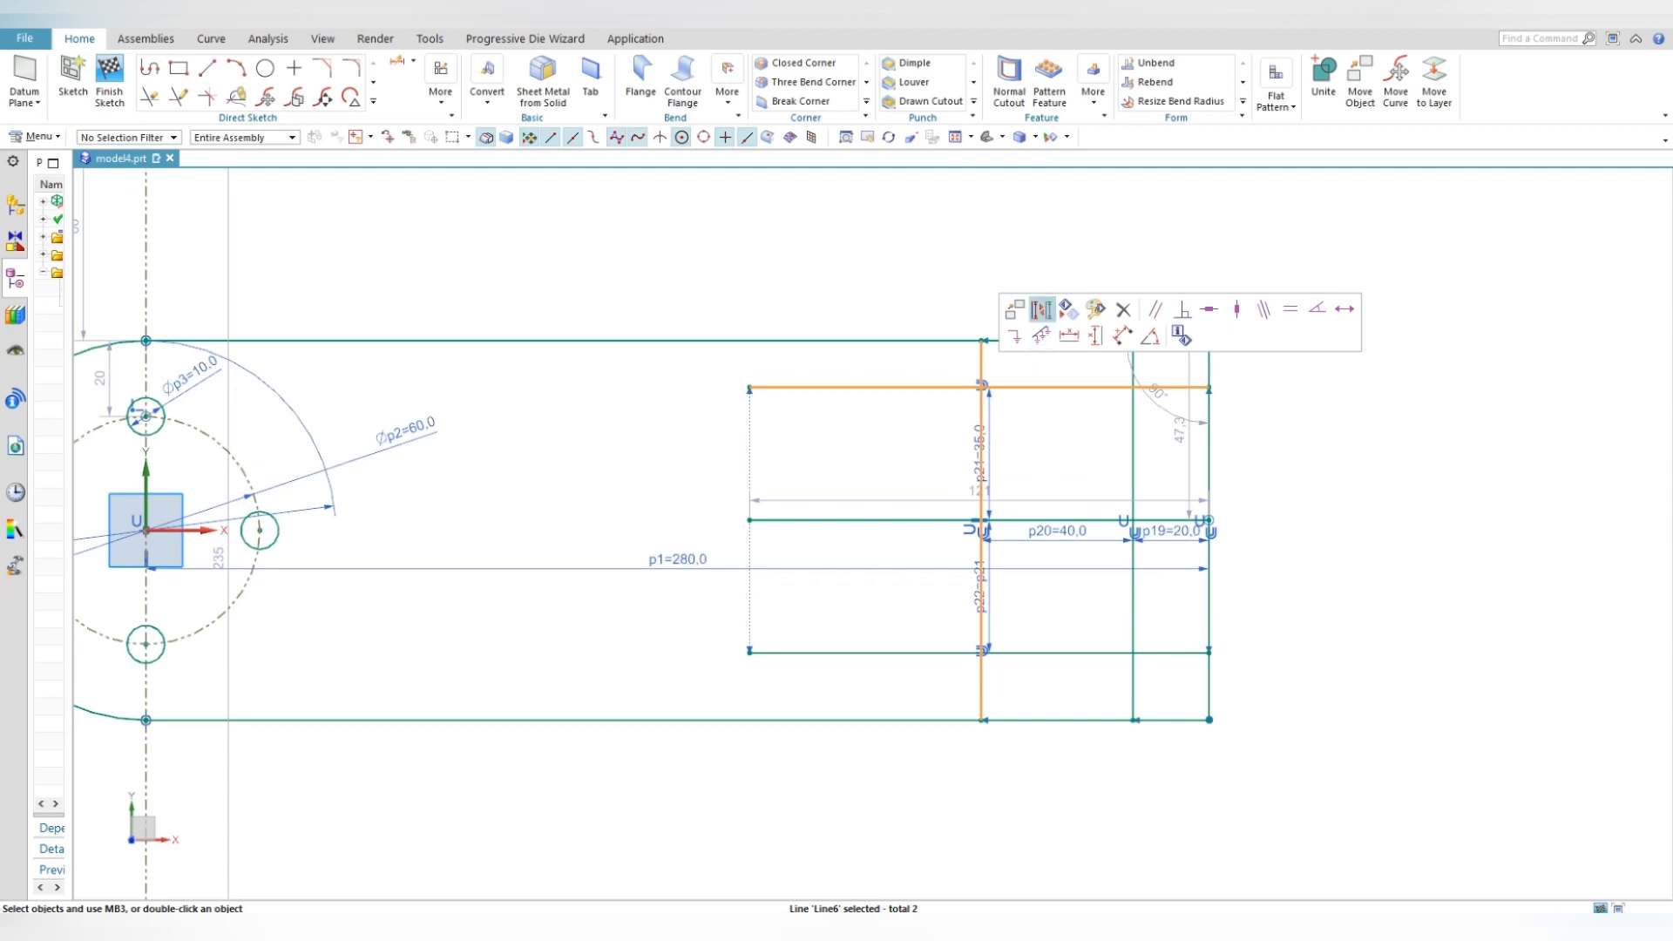
left_click(1041, 308)
left_click(1132, 454)
left_click(1033, 521)
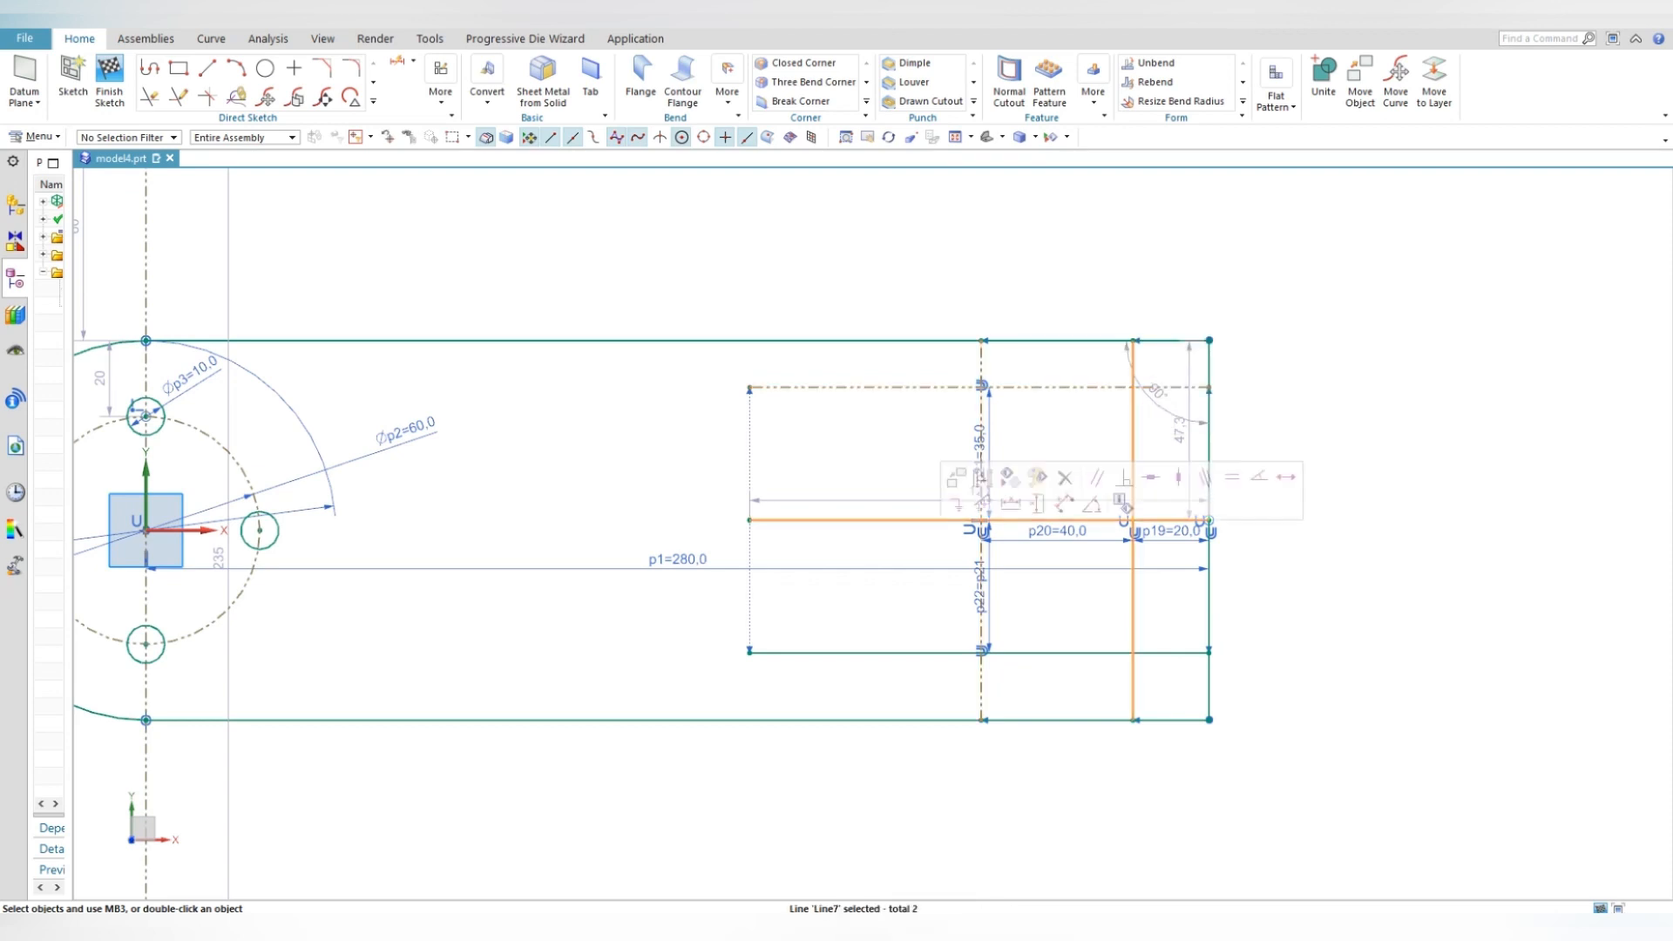
left_click(1002, 652)
left_click(975, 598)
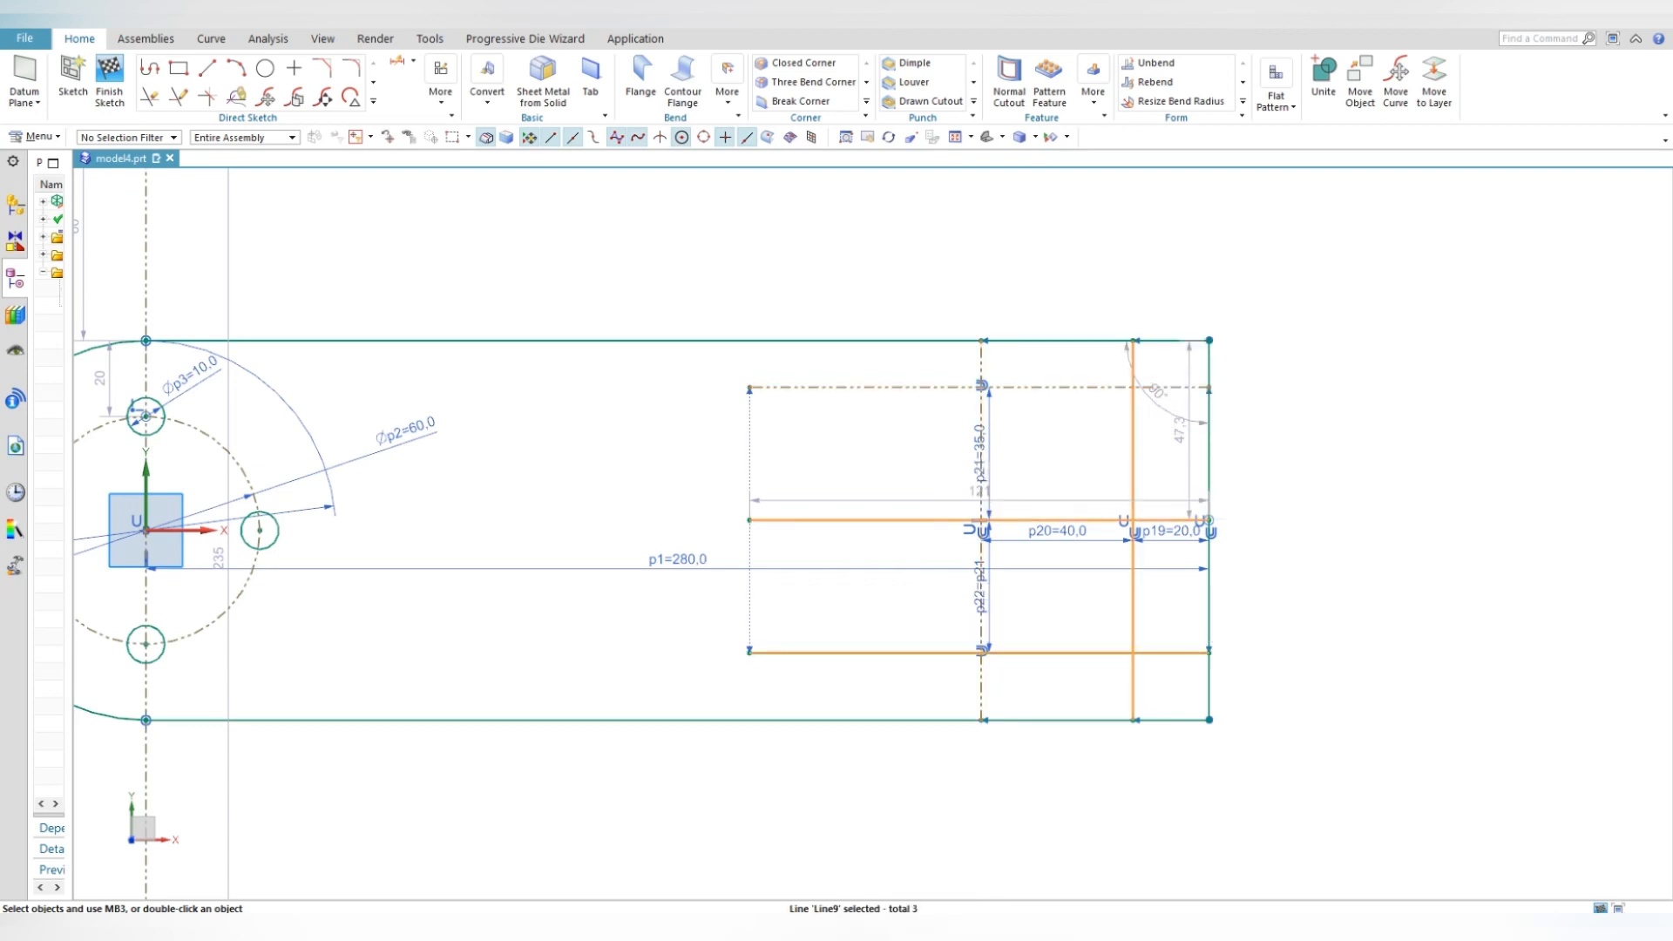
- Hide all PMI objects with Show and Hide to clear the dimensions from the sketch
scroll(1379, 546, "up", 1)
key("ctrl+w")
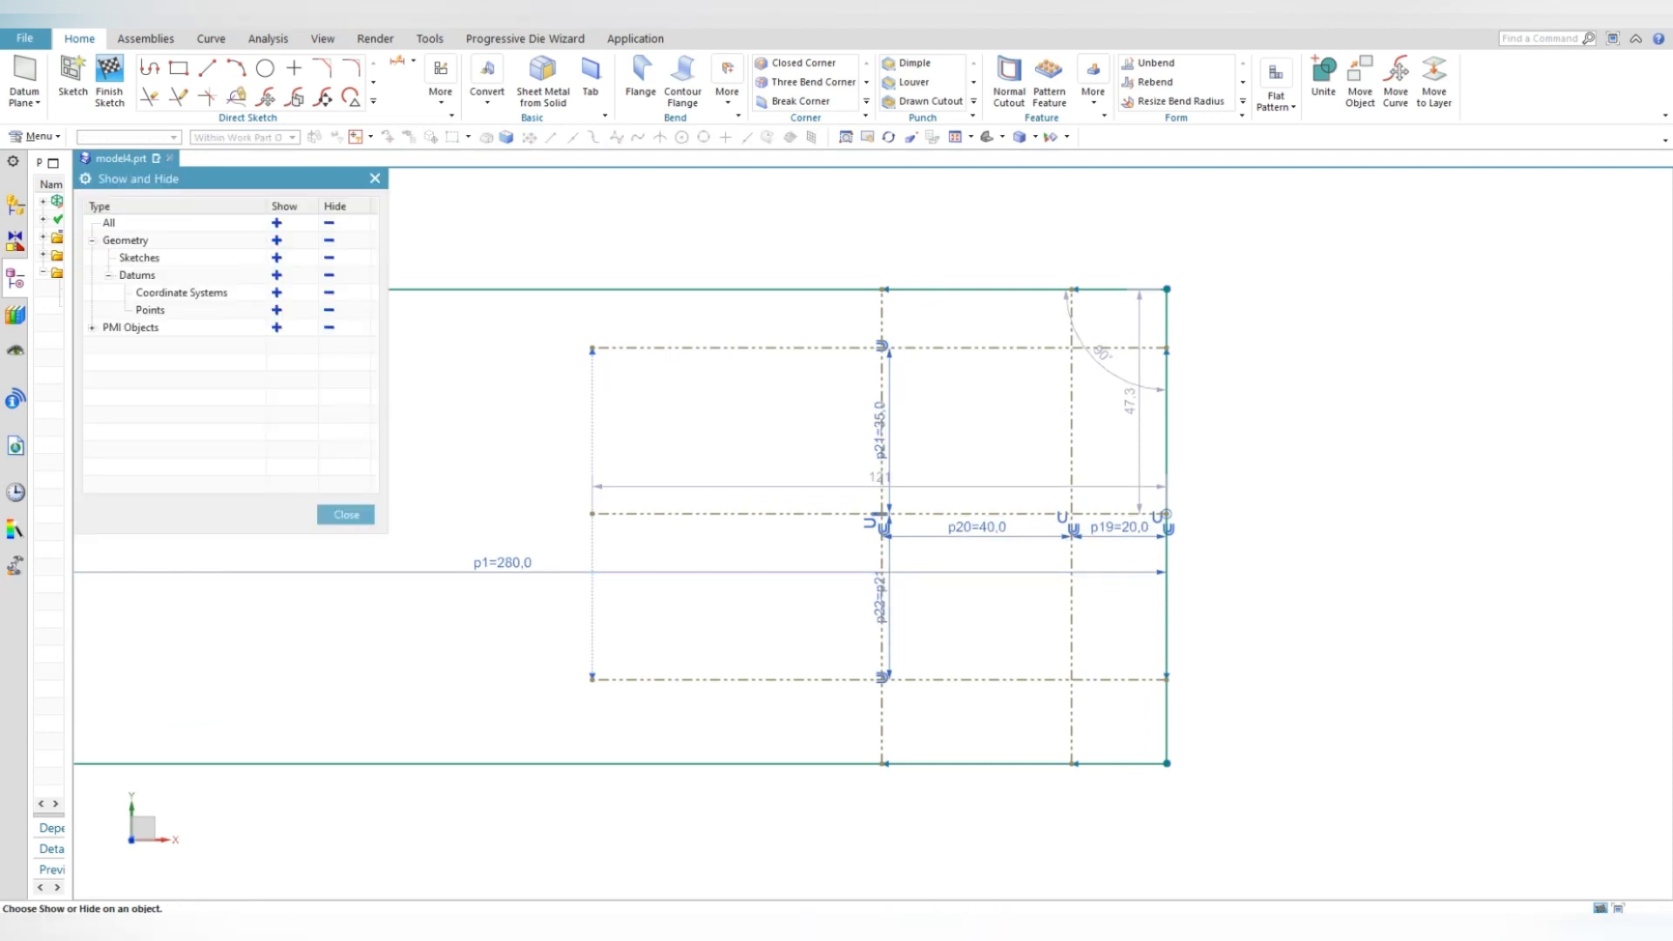
left_click(329, 327)
key("Escape")
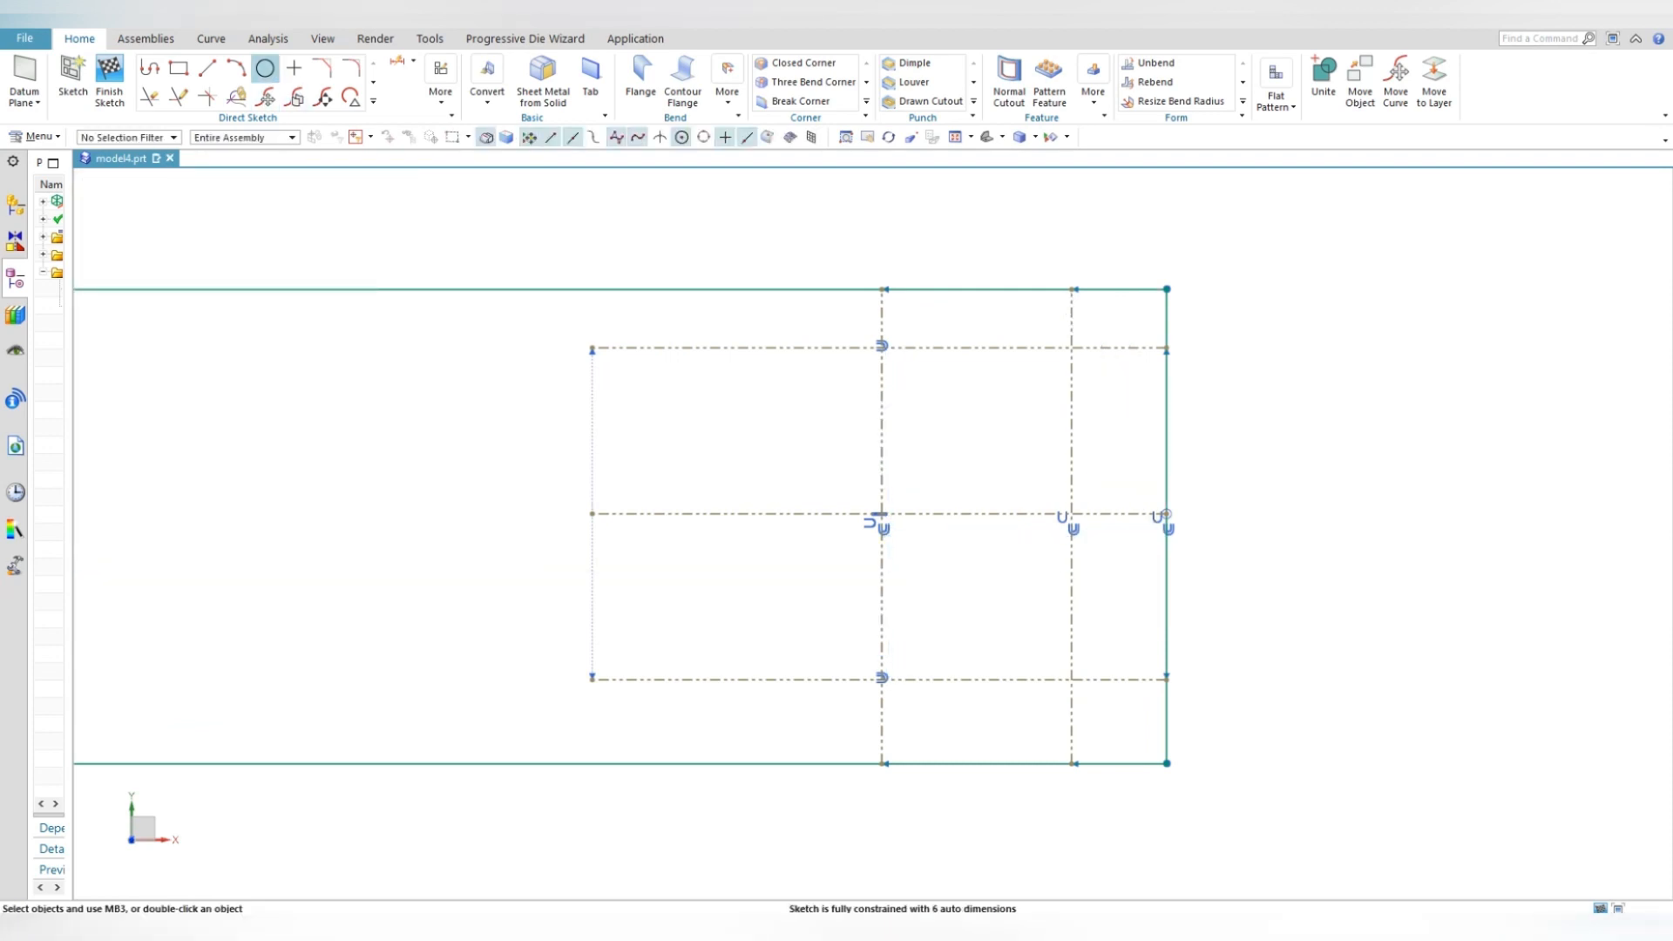
- Sketch four circles of 10 mm diameter where the two vertical reference lines cross the outer horizontal reference lines near the straight end
left_click(265, 68)
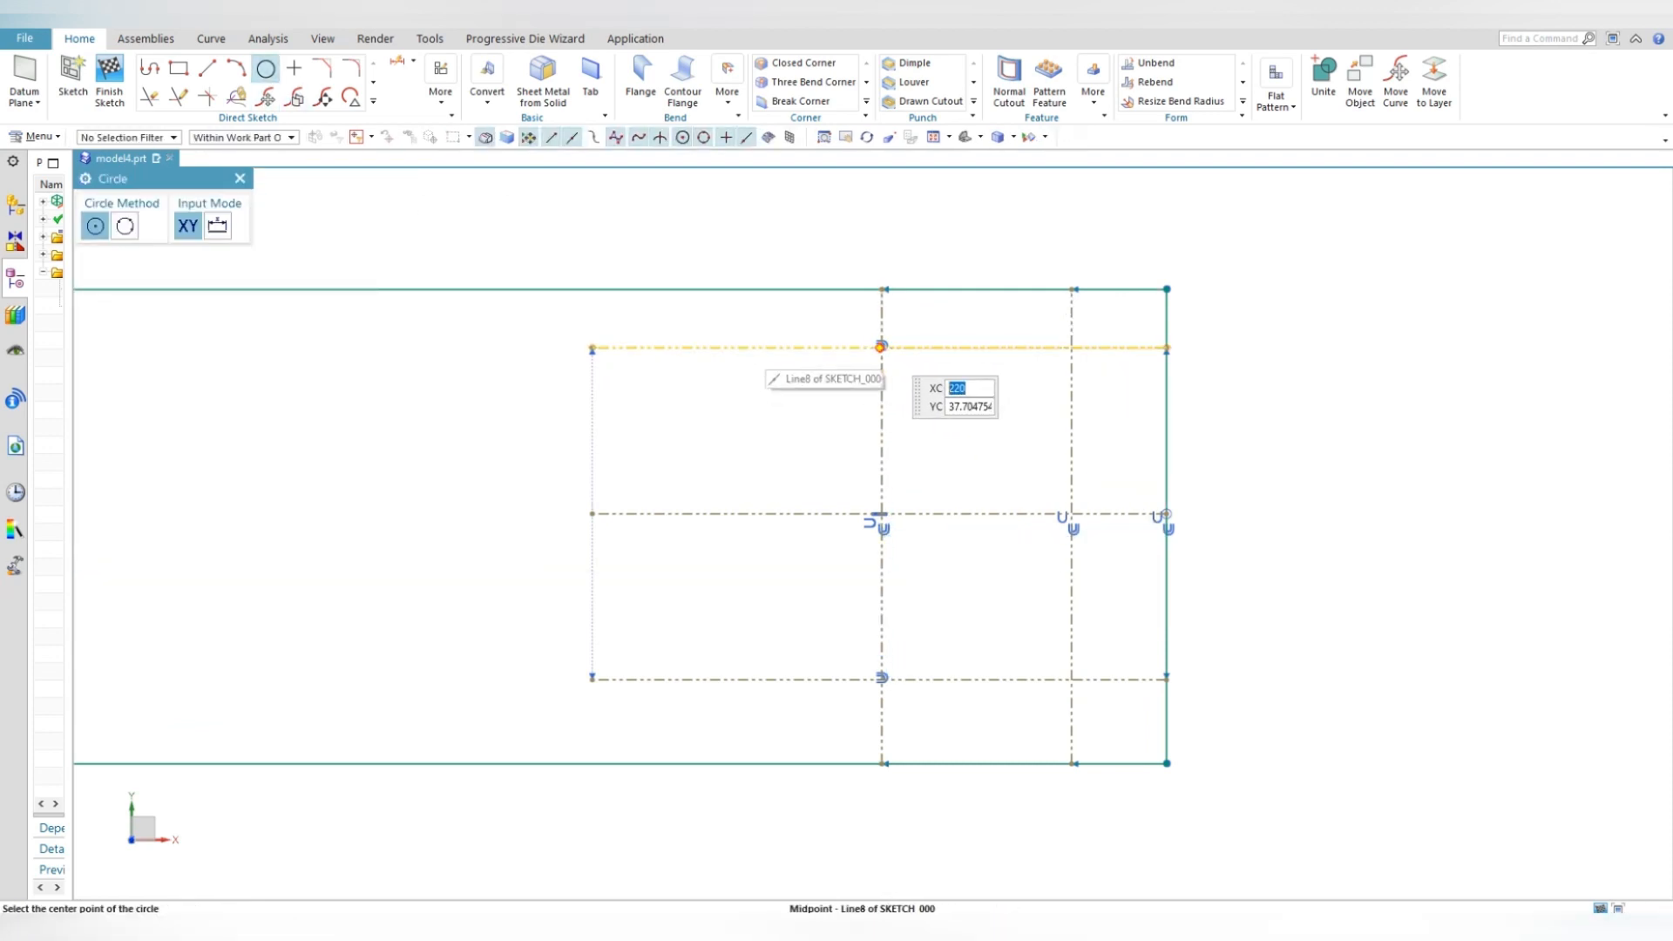
left_click(882, 347)
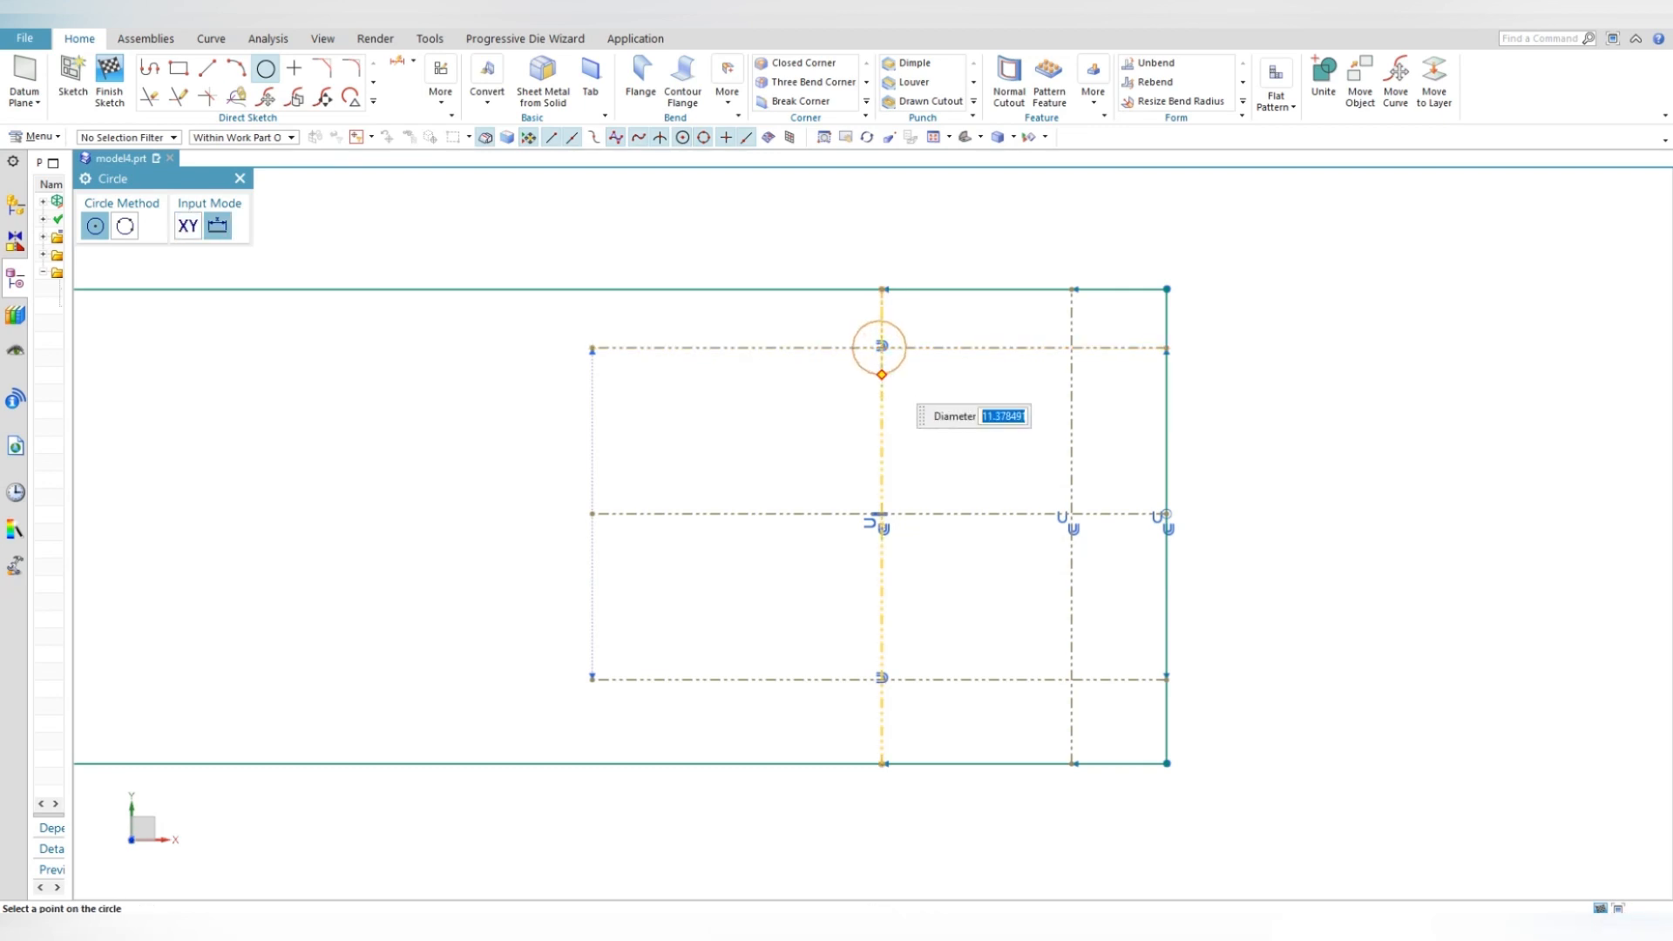
type("10")
key("Return")
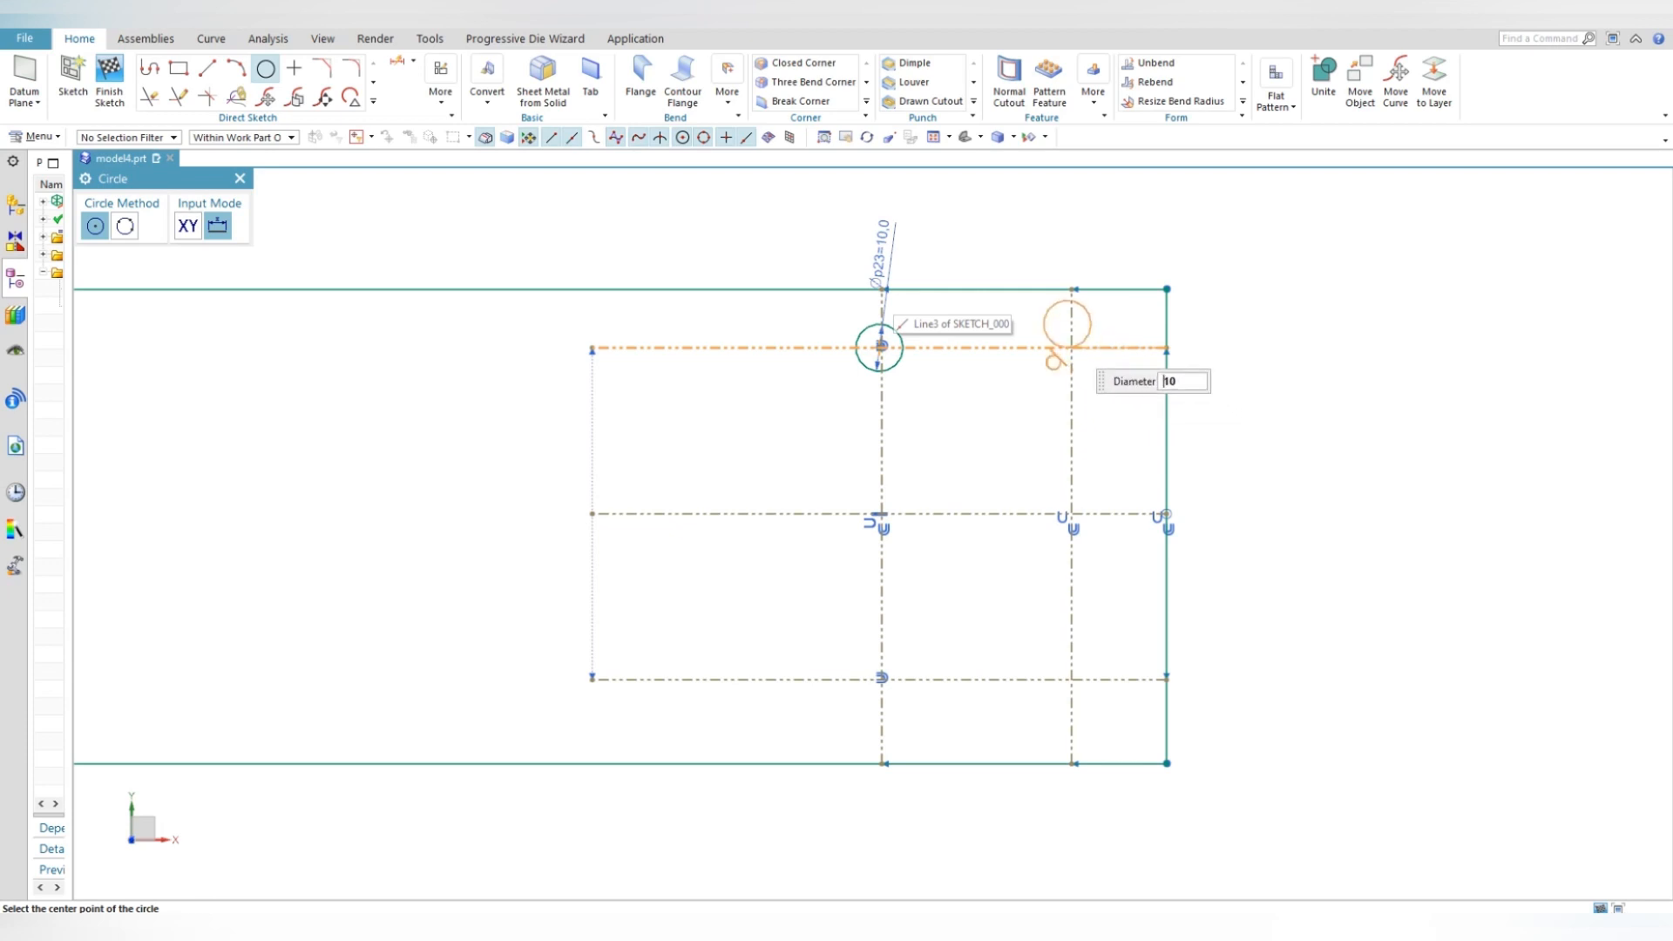
left_click(1071, 346)
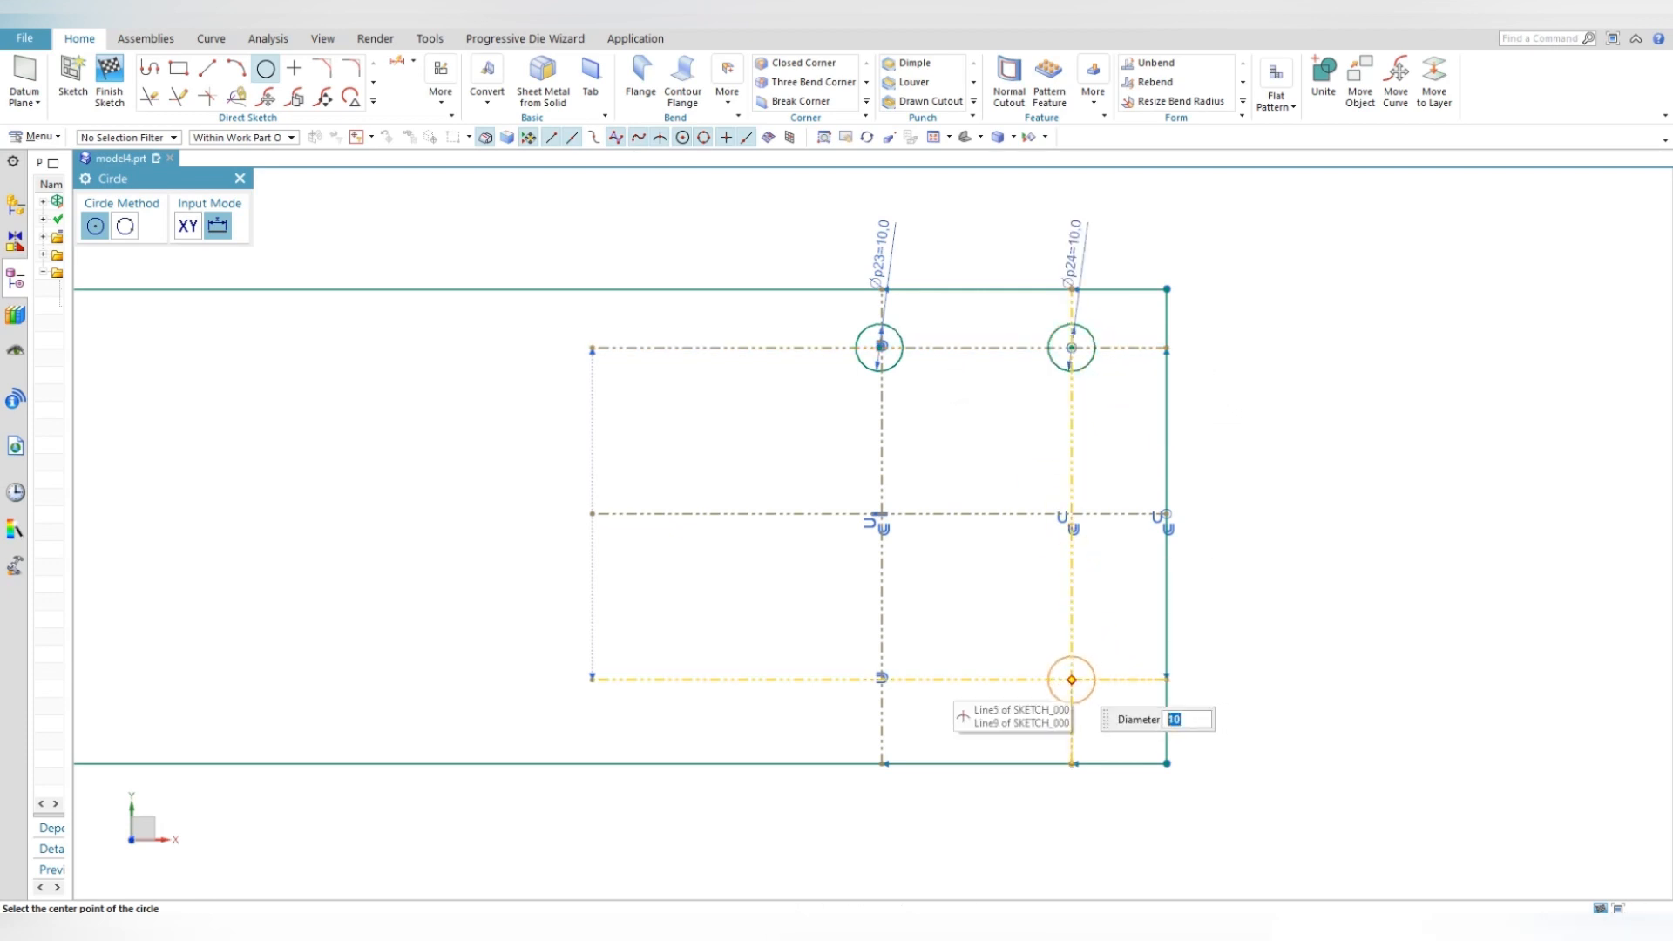
left_click(1072, 680)
left_click(882, 679)
key("Escape")
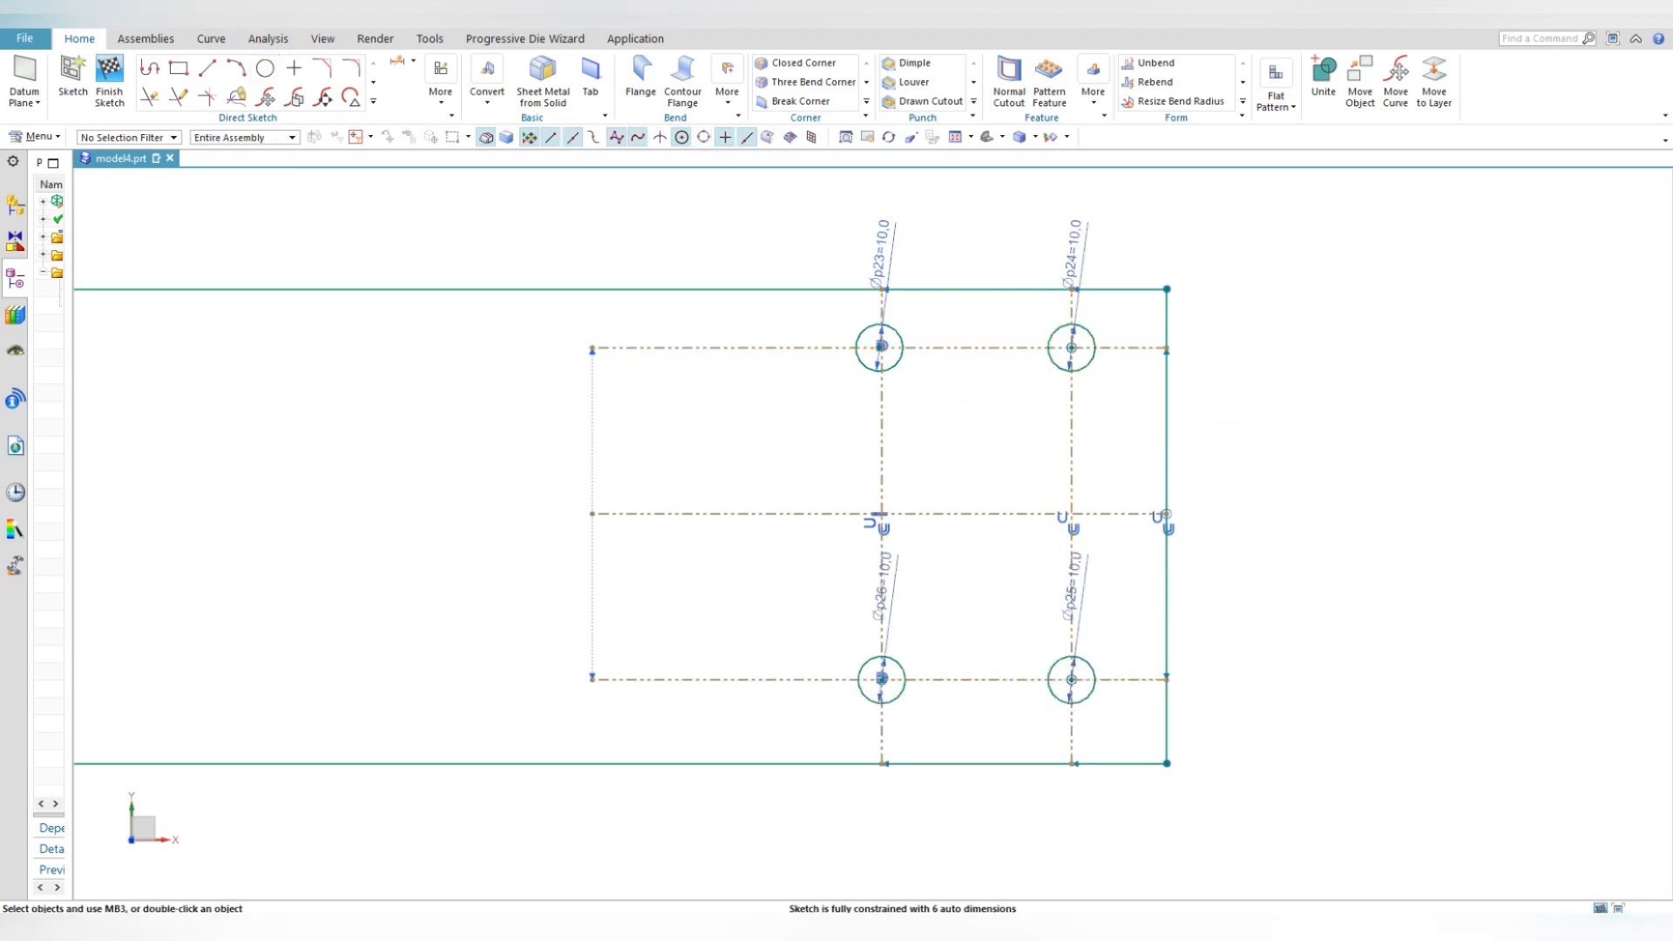
left_click(373, 100)
left_click(265, 209)
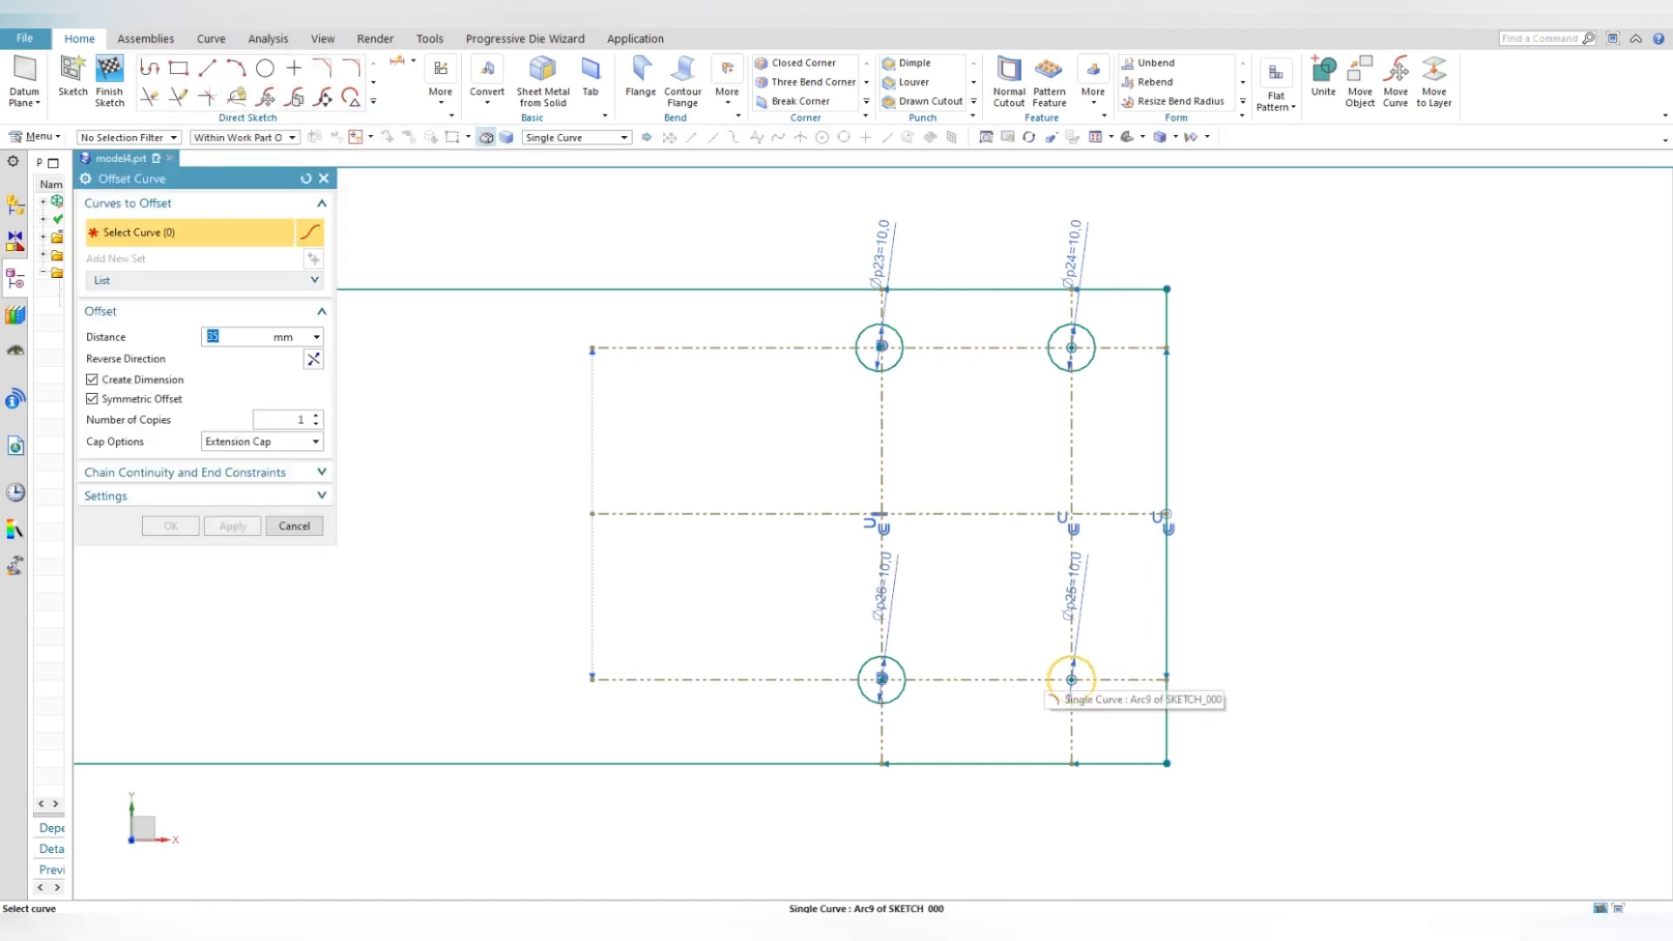
key("Escape")
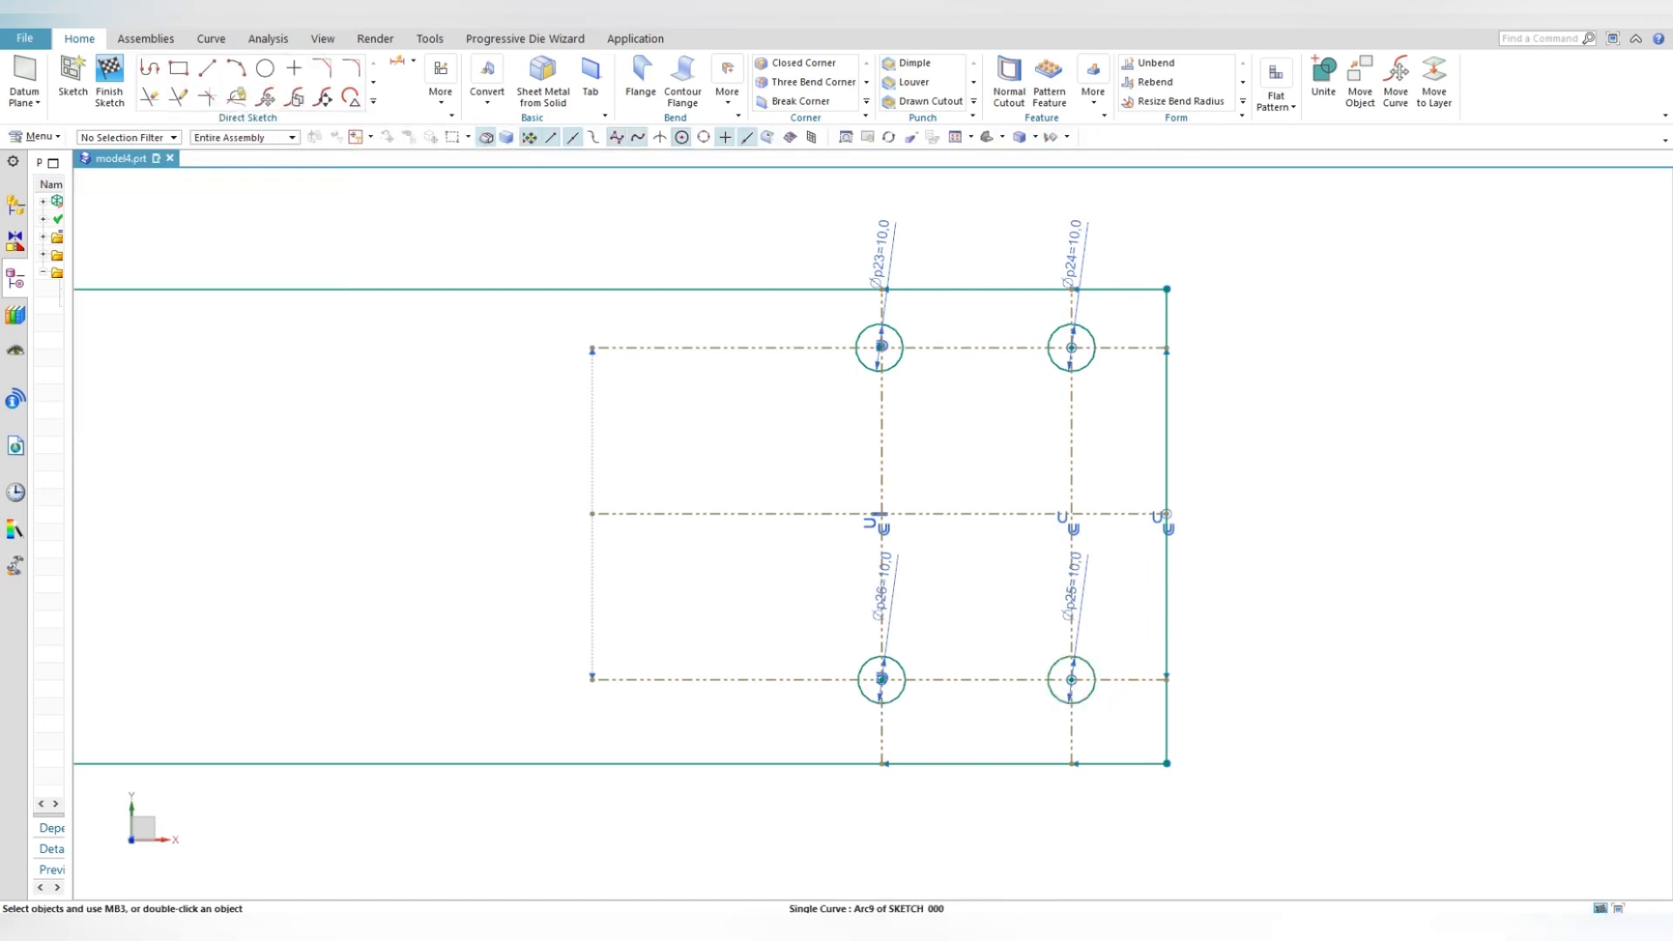
- Sketch a circle with diameter 12.5/2 mm where the inner vertical reference line crosses the middle horizontal reference line
left_click(265, 68)
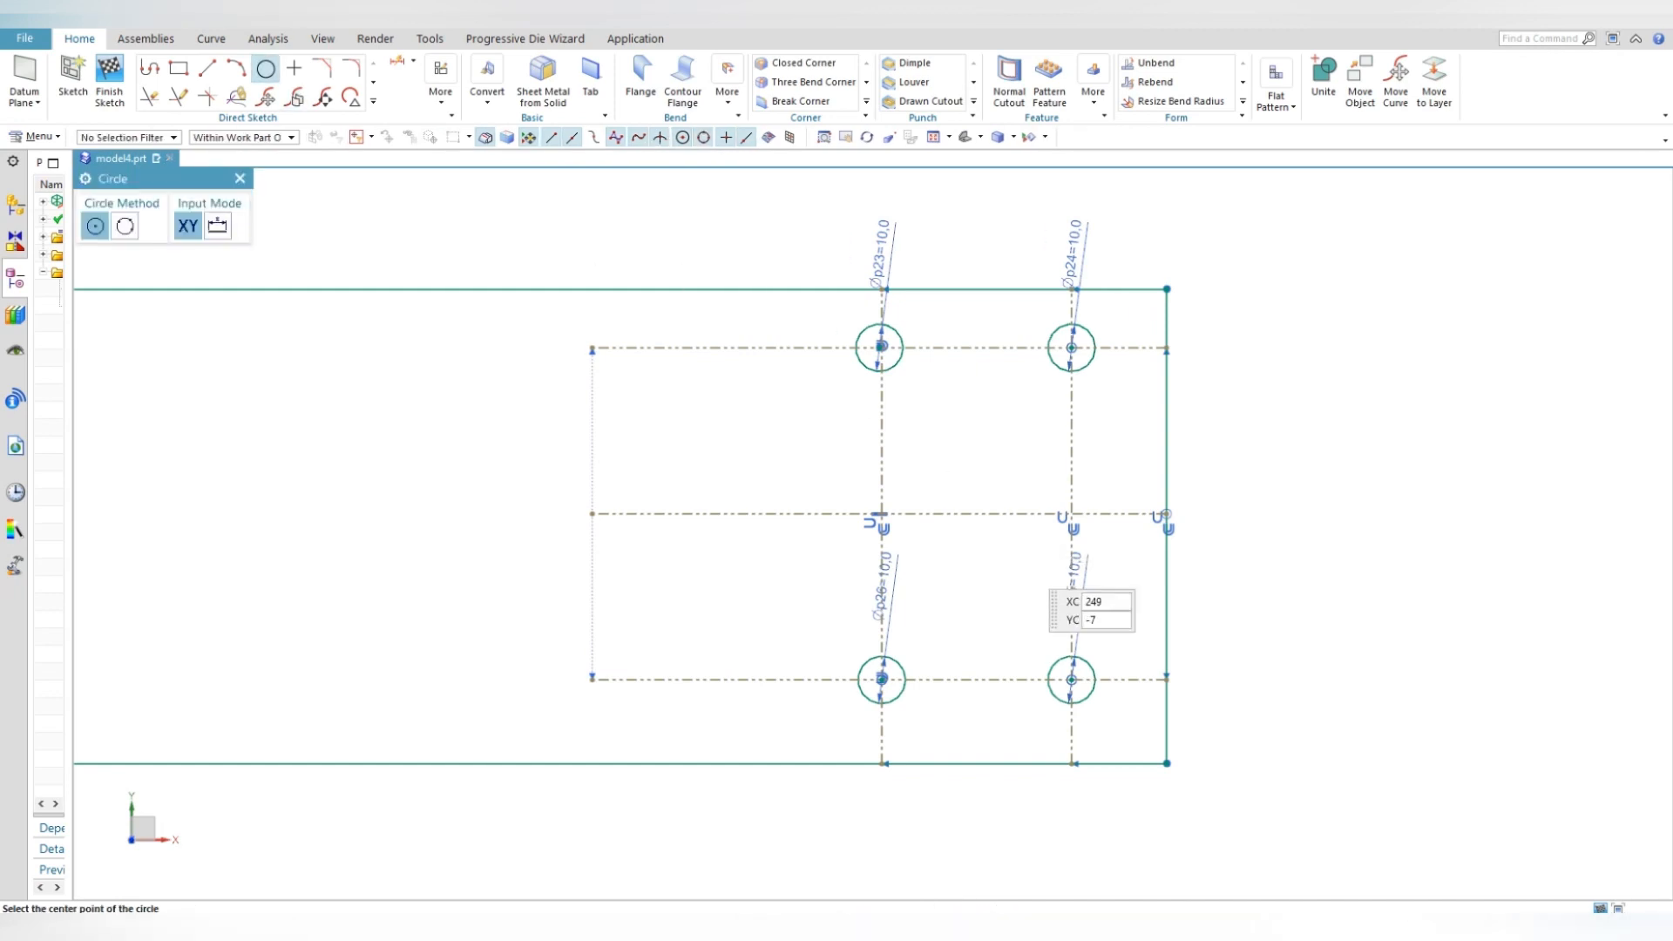
left_click(882, 514)
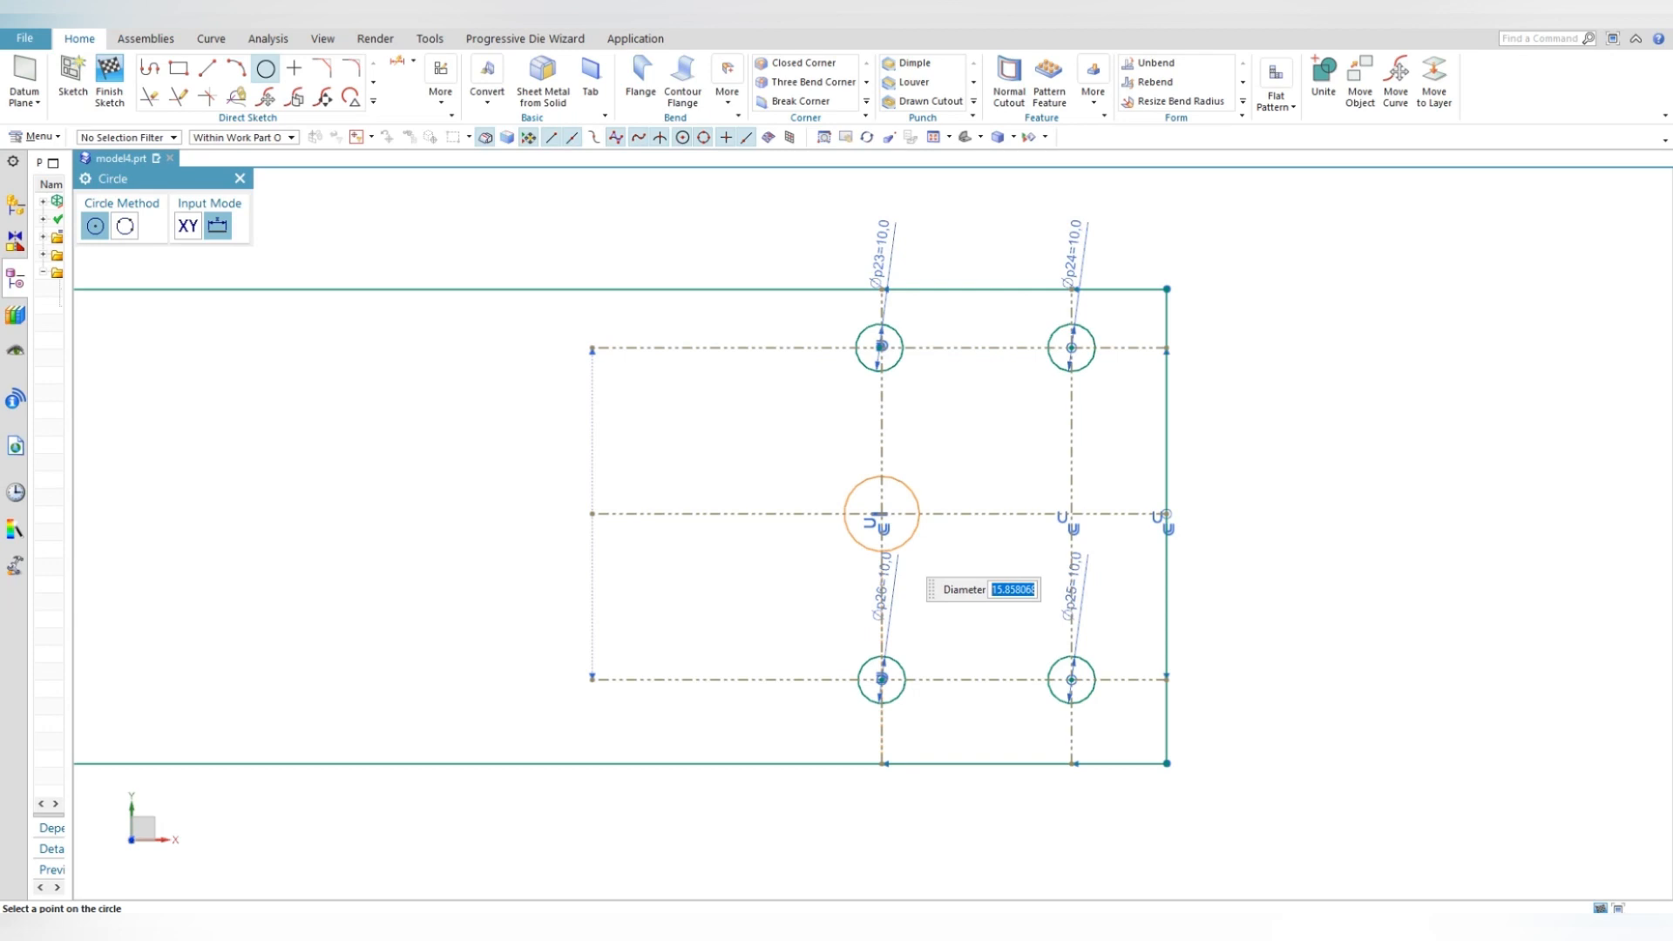
type("12.5/2")
key("Return")
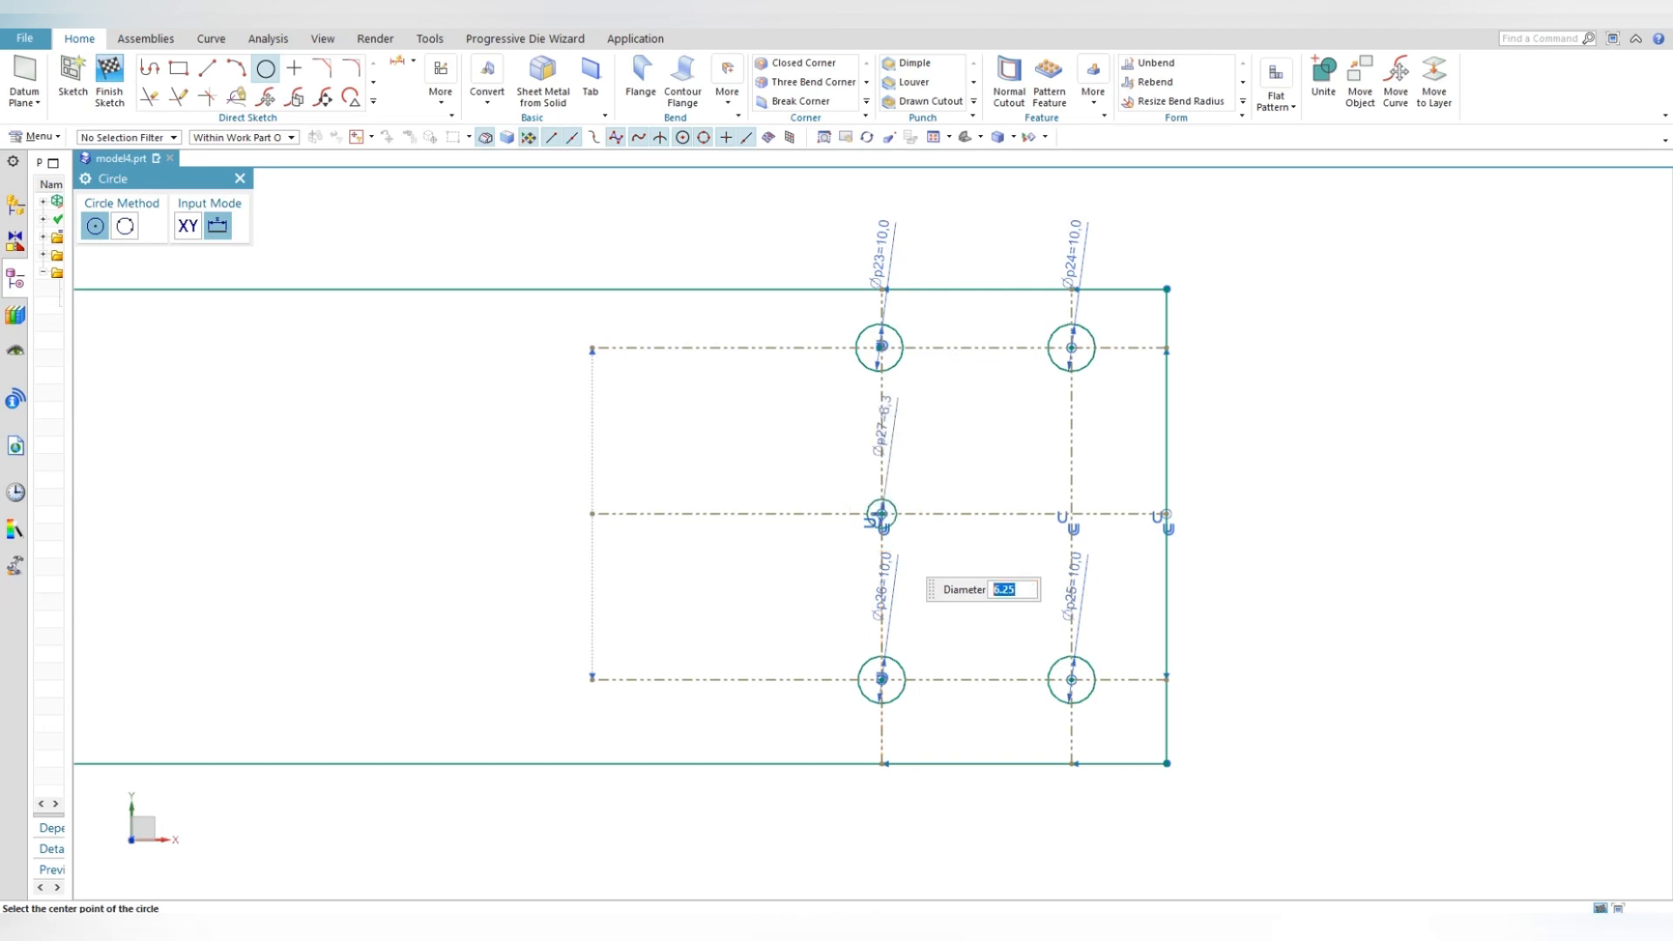
key("Escape")
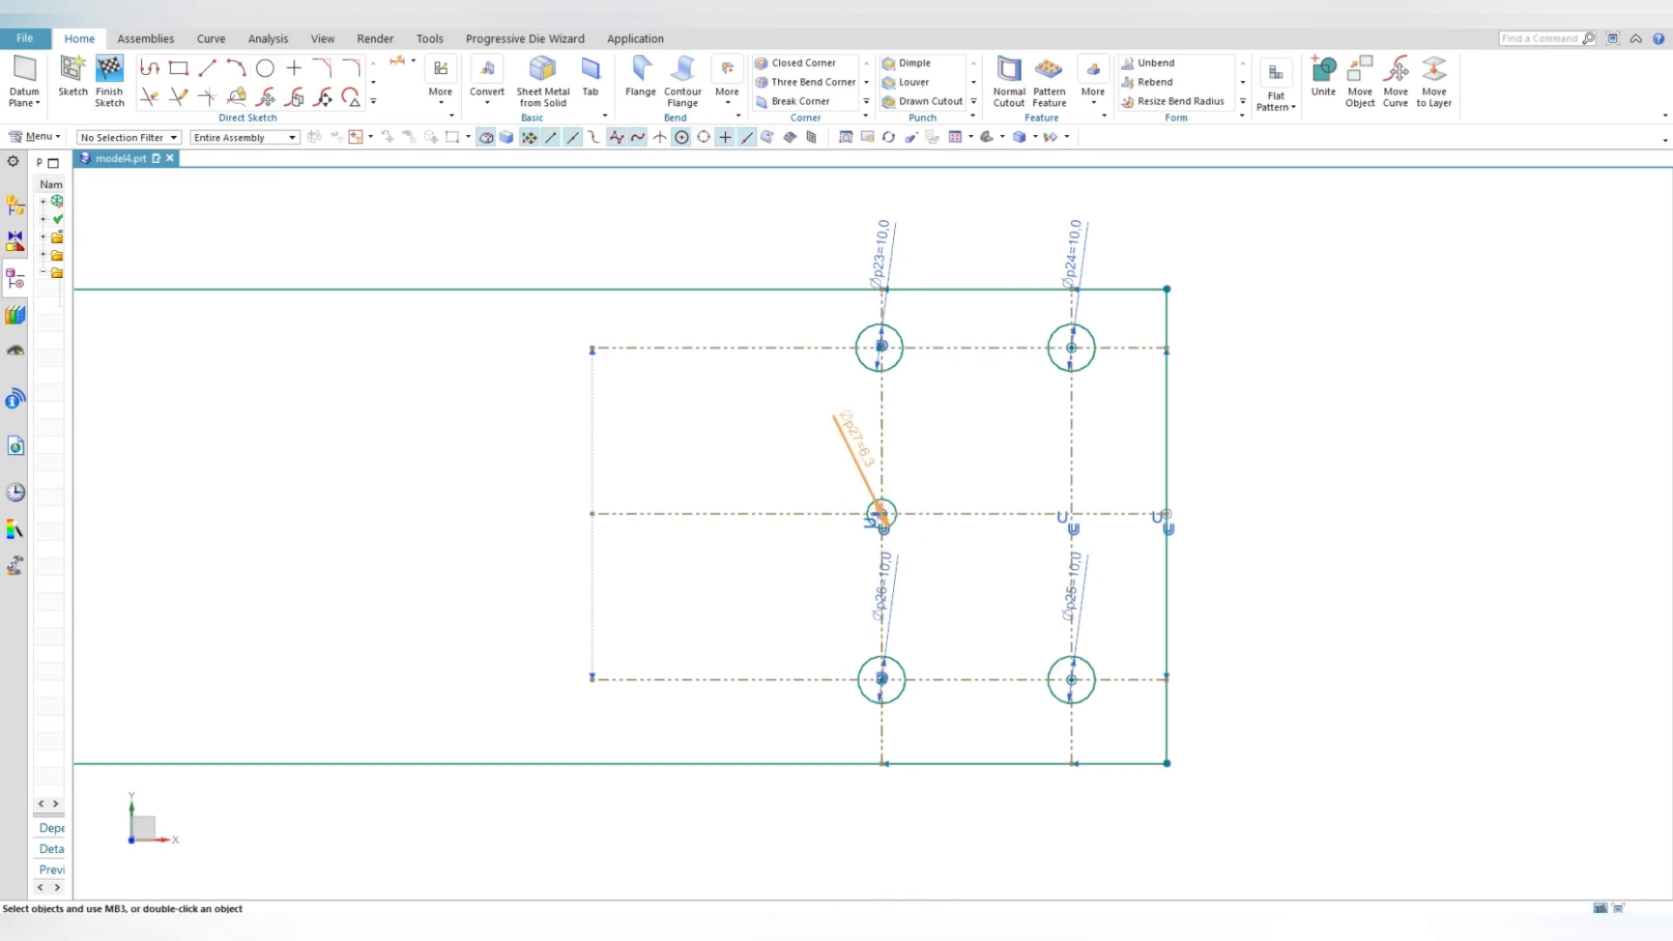
- Set the middle circle's diameter to 12.5*2 mm
double_click(819, 451)
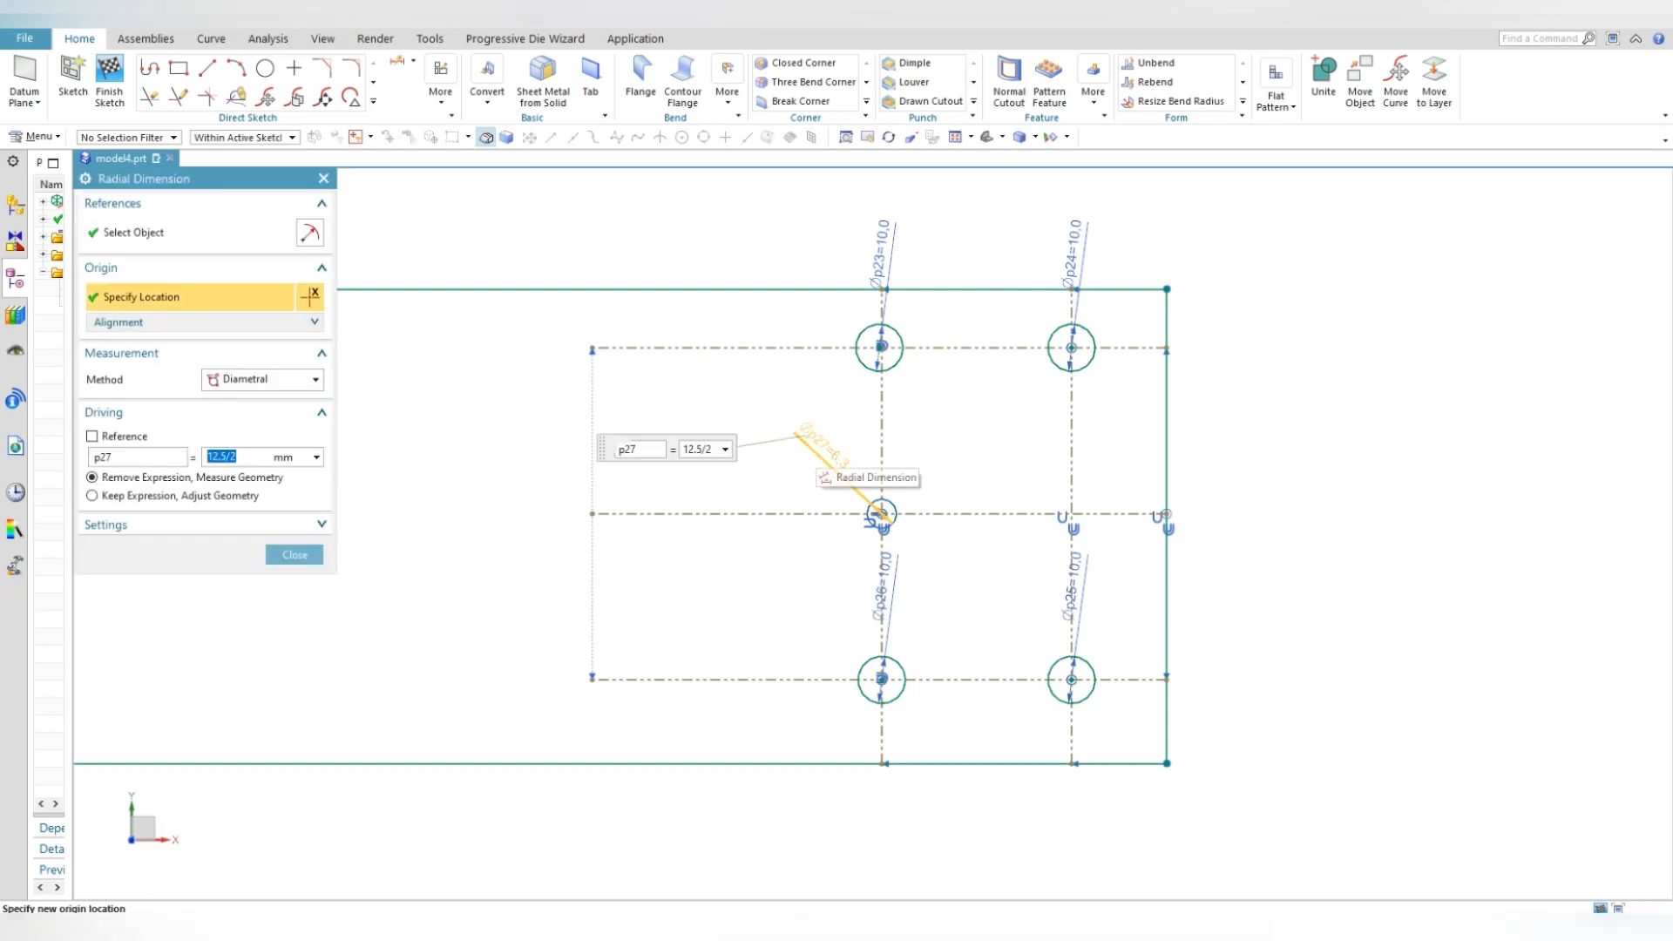
type("12.5")
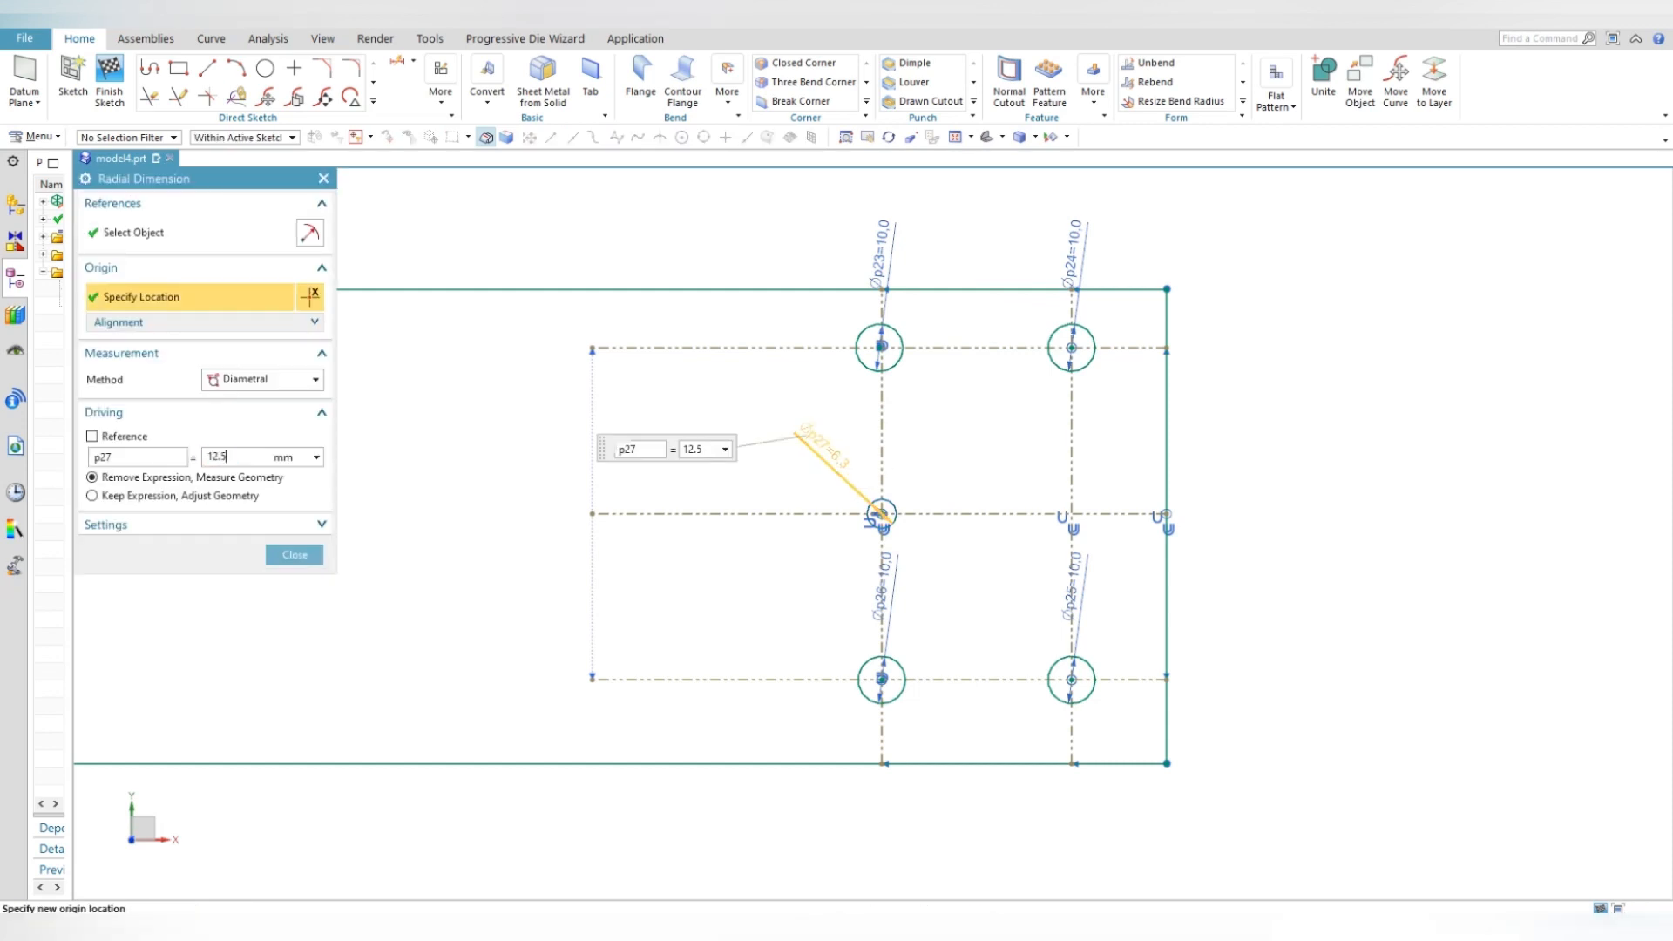
type("*2")
key("Return")
key("Escape")
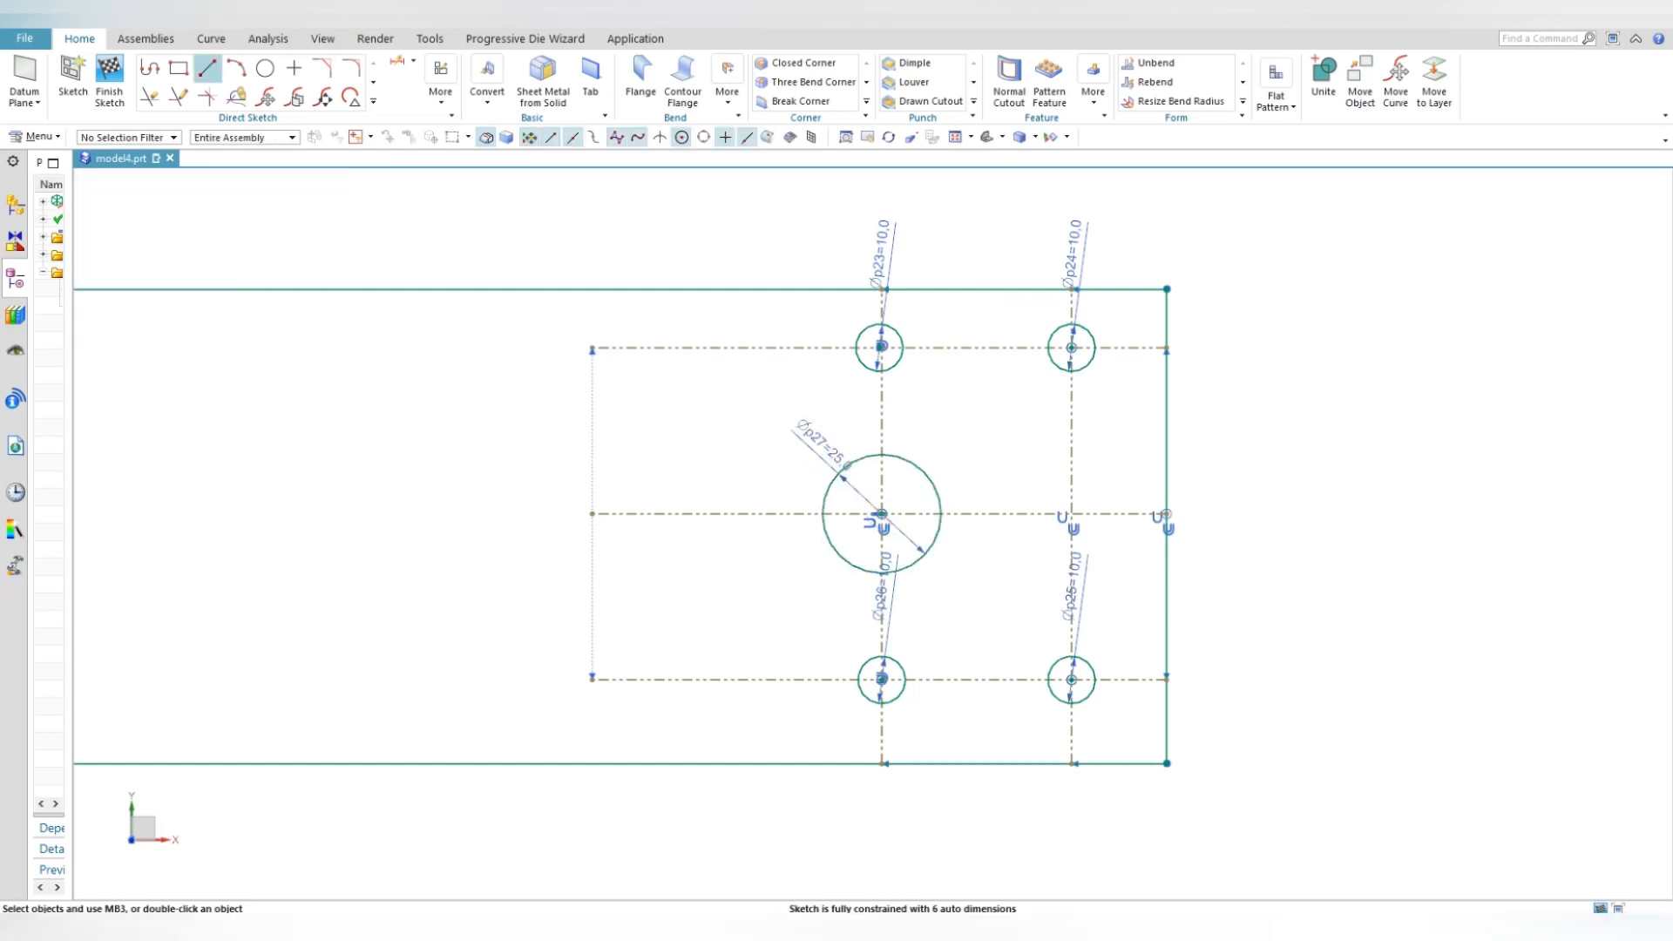
- Sketch two horizontal lines from the middle circle's top and bottom past the straight end edge, about 76 mm and 72 mm long
left_click(881, 453)
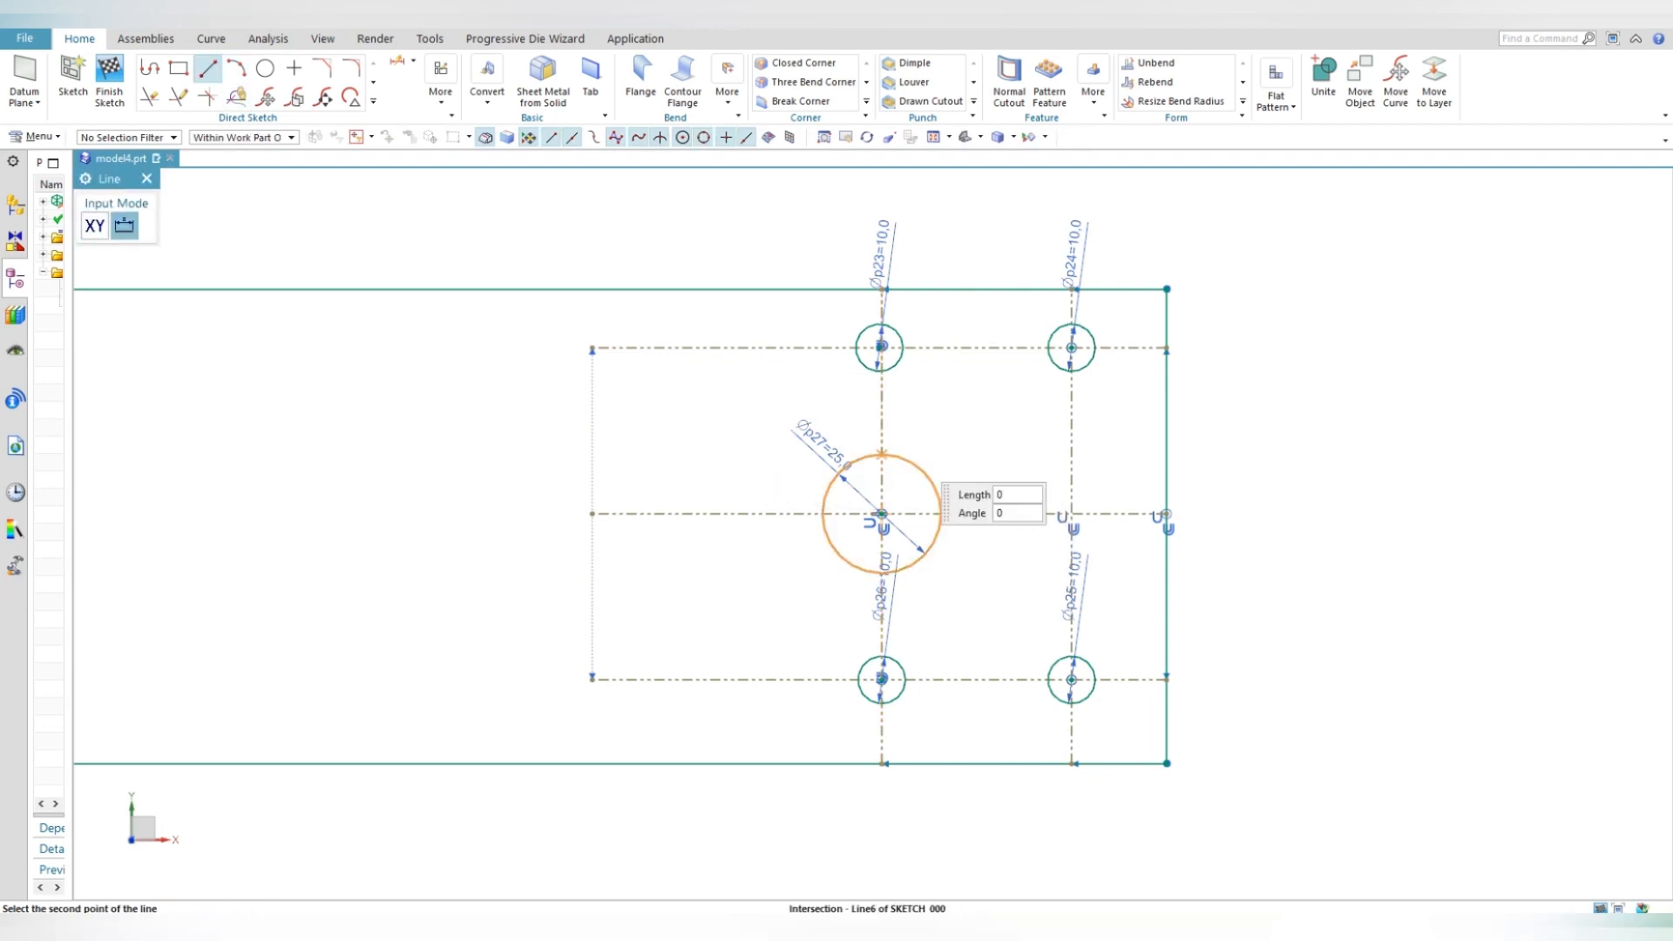
left_click(1245, 454)
key("Escape")
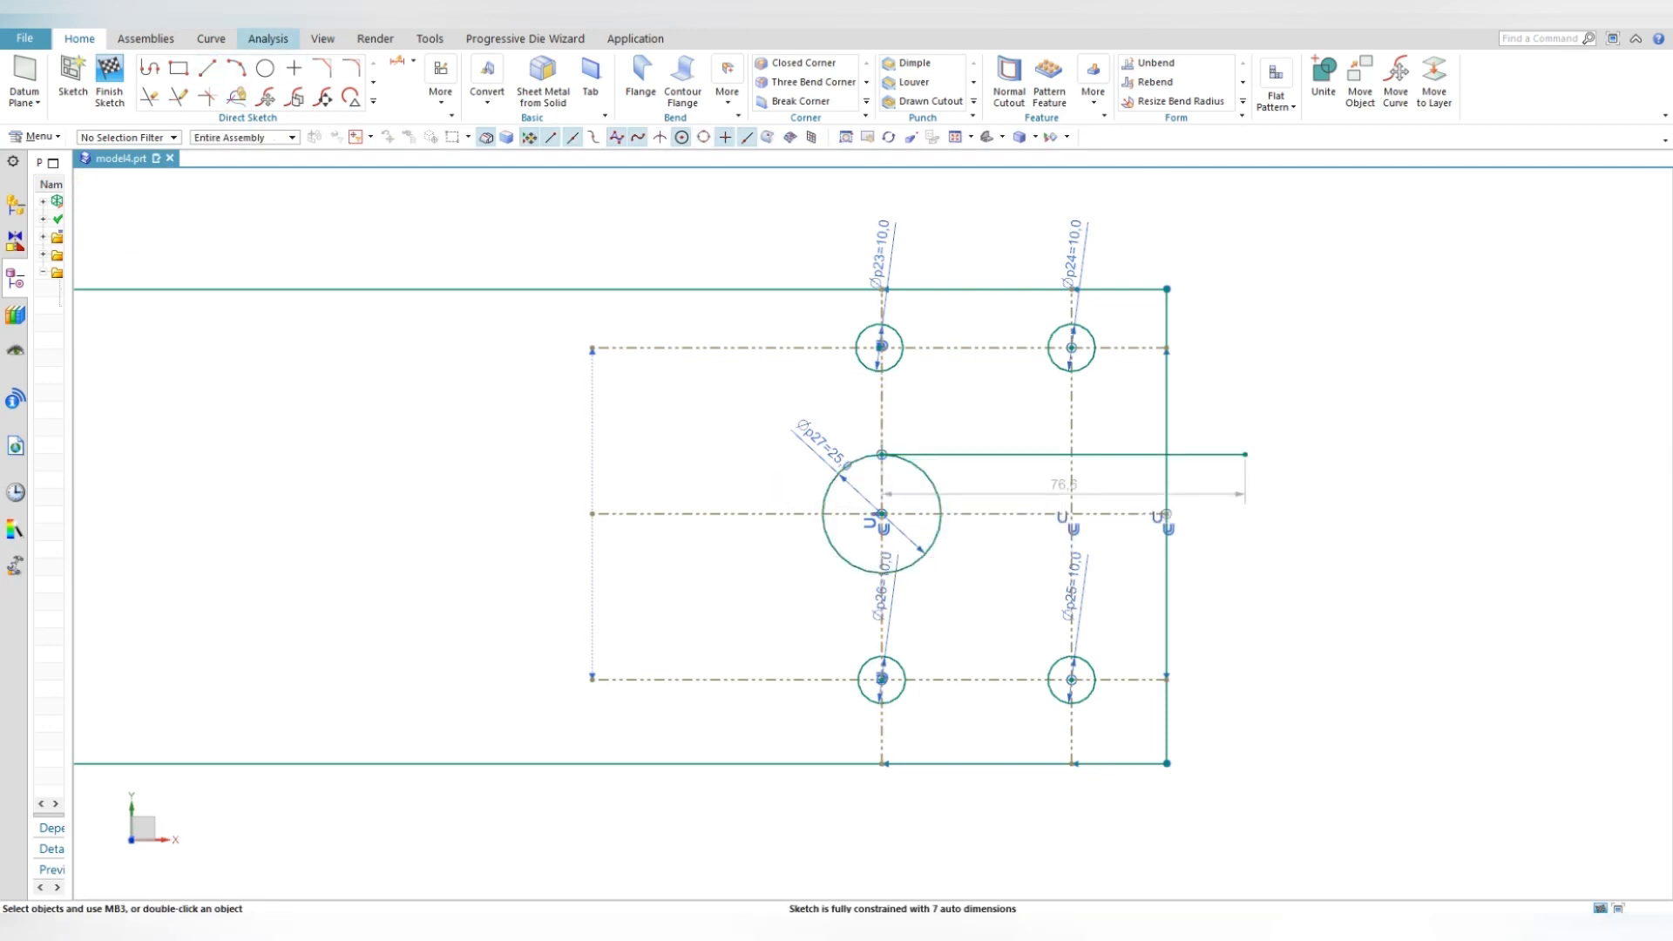
left_click(207, 68)
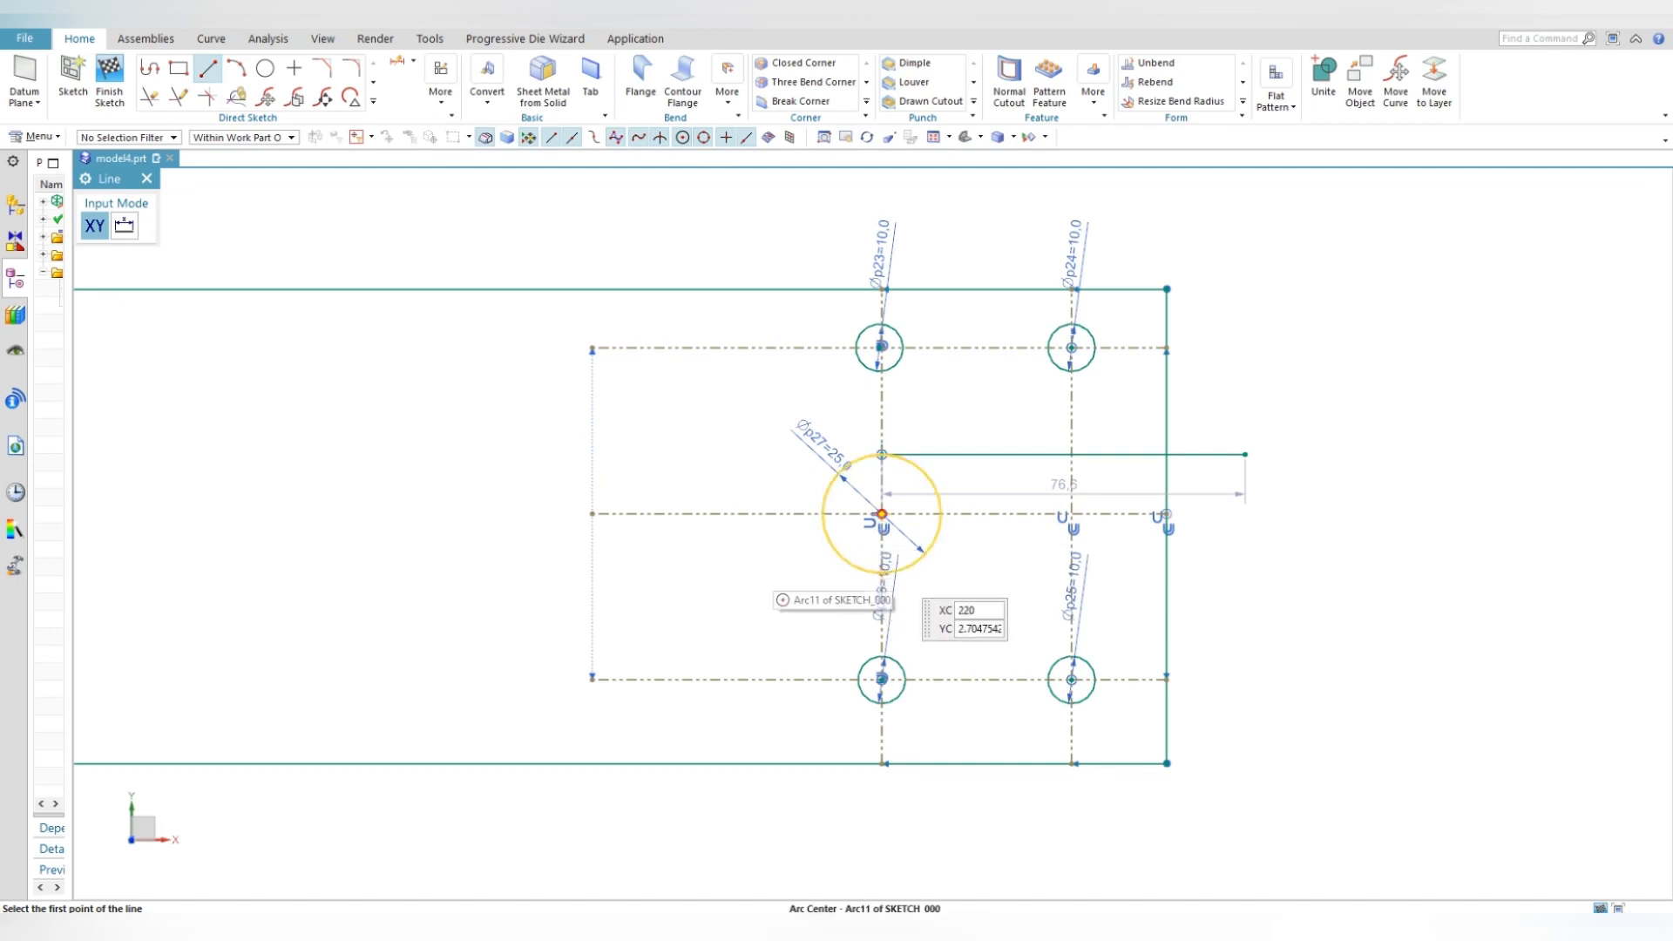
left_click(882, 514)
left_click(1223, 572)
key("Escape")
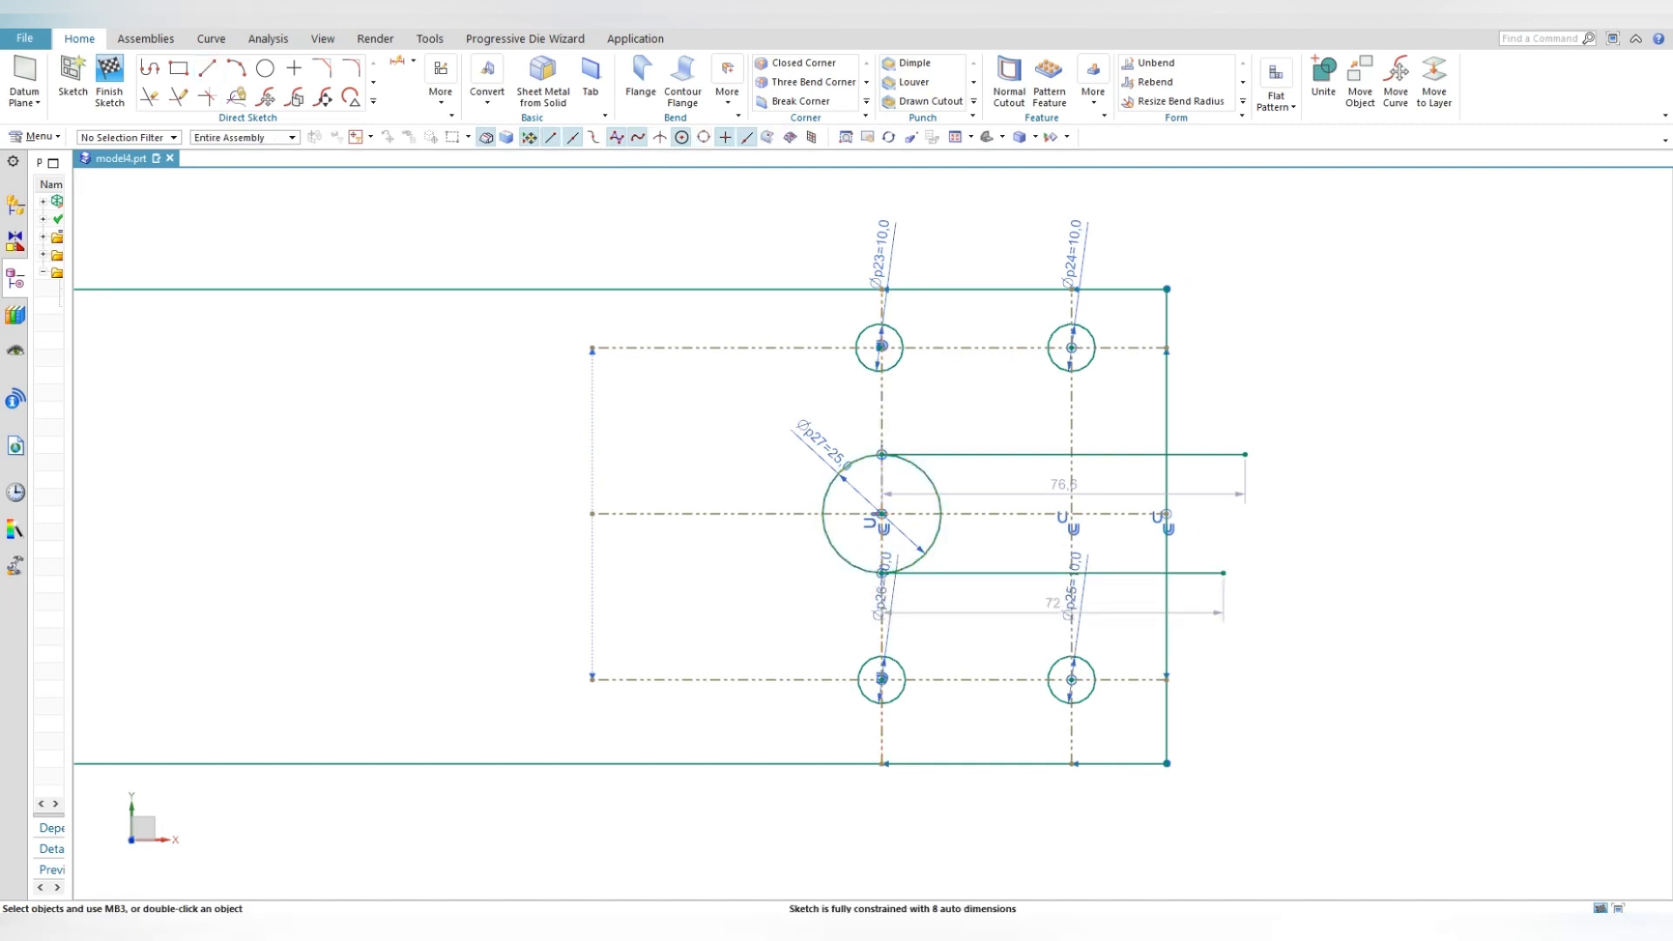
- Trim both horizontal lines back to the straight end edge and try to trim the edge portion between them
left_click(150, 95)
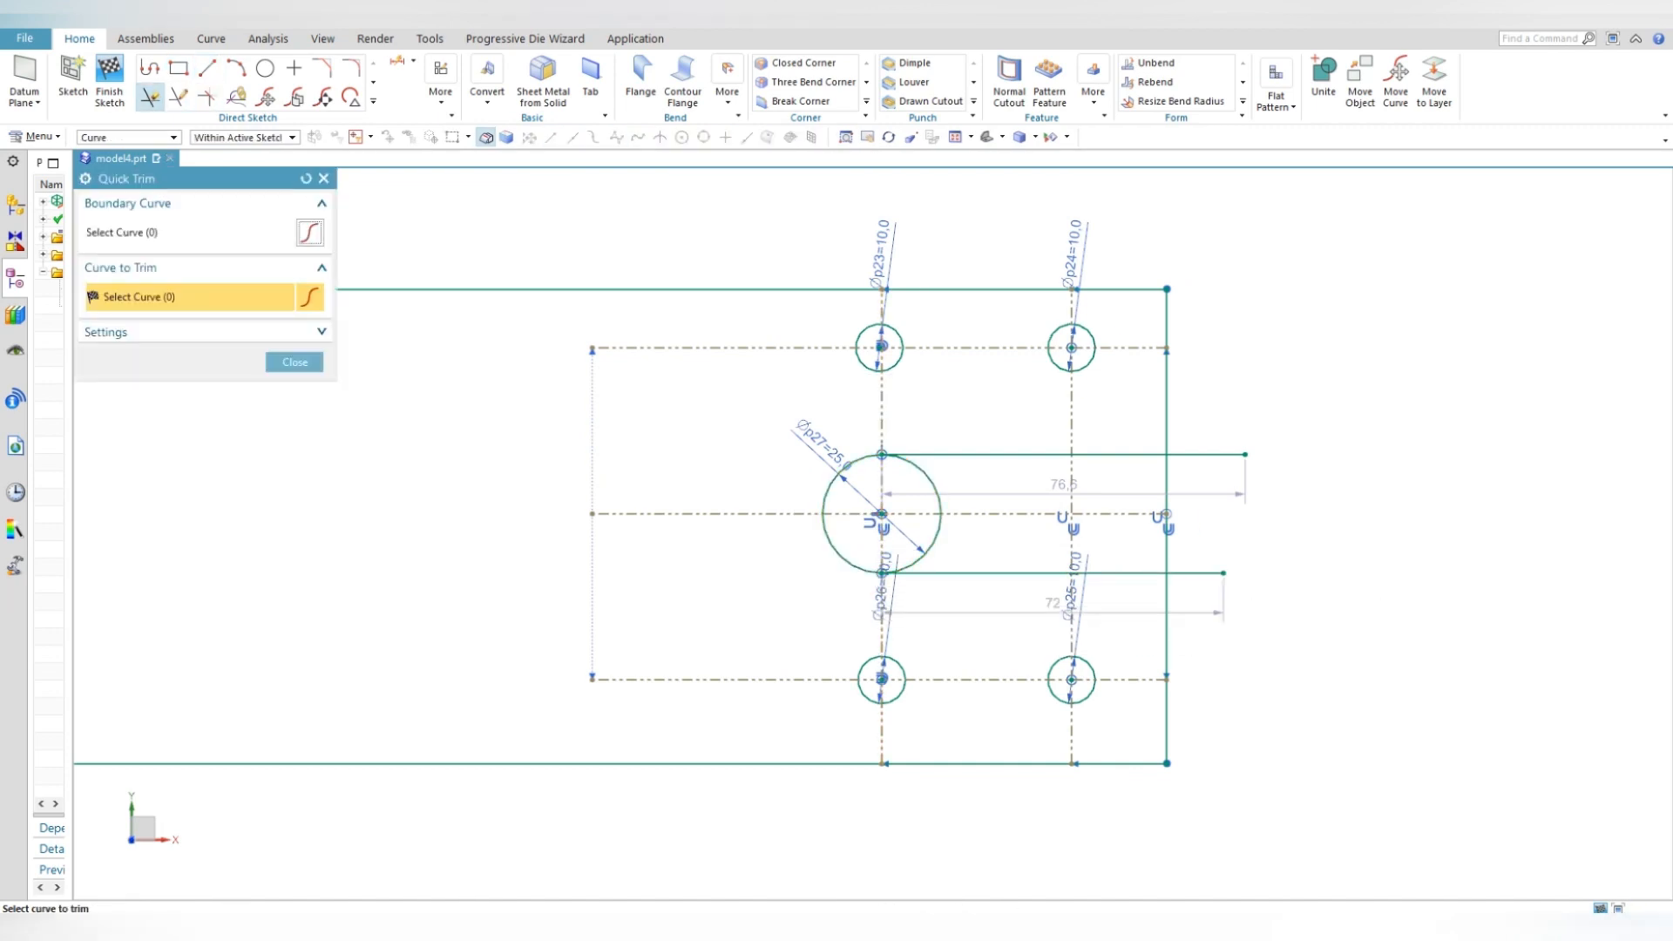
left_click(1225, 454)
left_click(1211, 573)
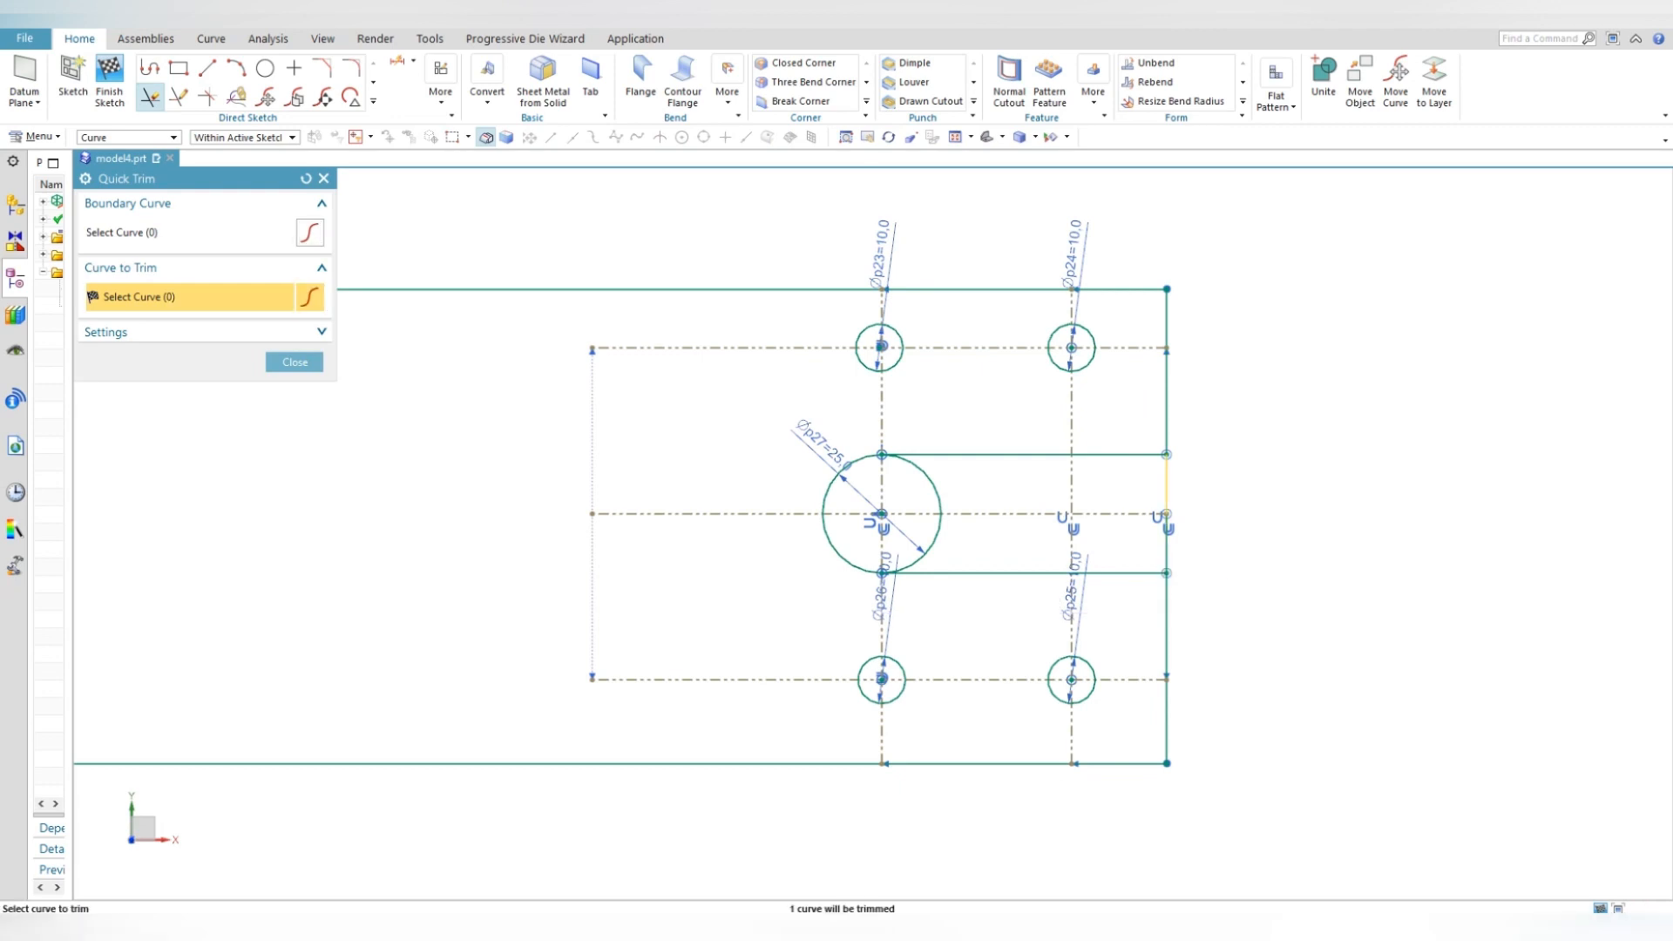
left_click(1167, 483)
key("Escape")
key("Escape")
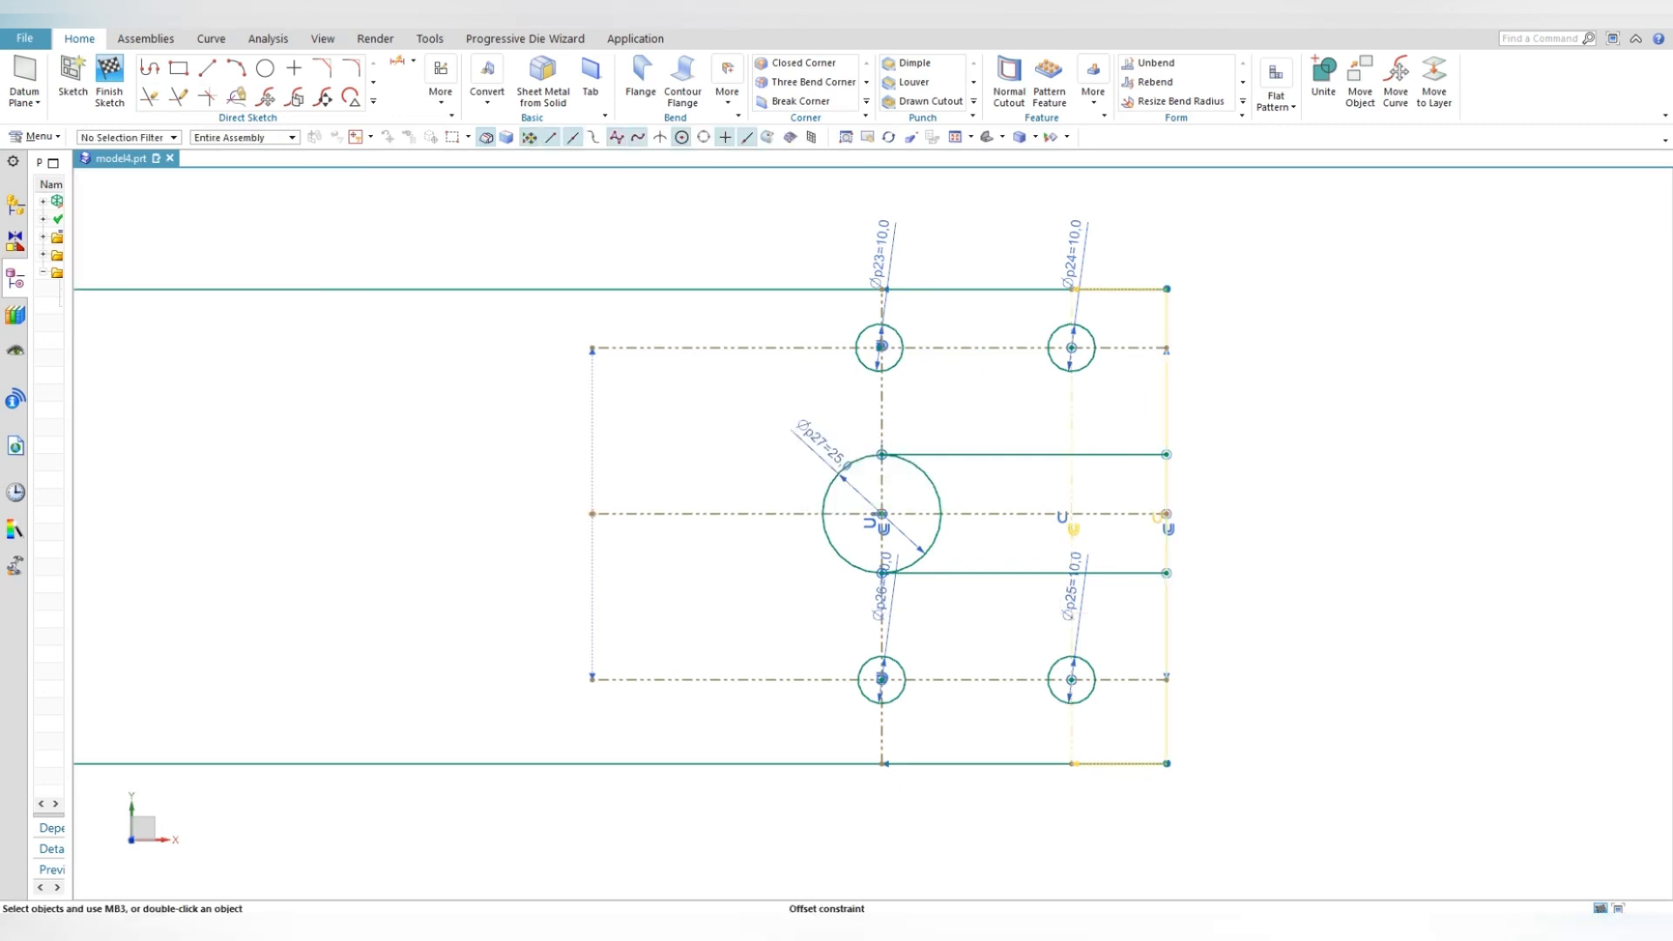
- Delete the three offset constraints linking the straight end edge and the two inner vertical reference lines
right_click(1162, 521)
left_click(1194, 497)
right_click(1064, 520)
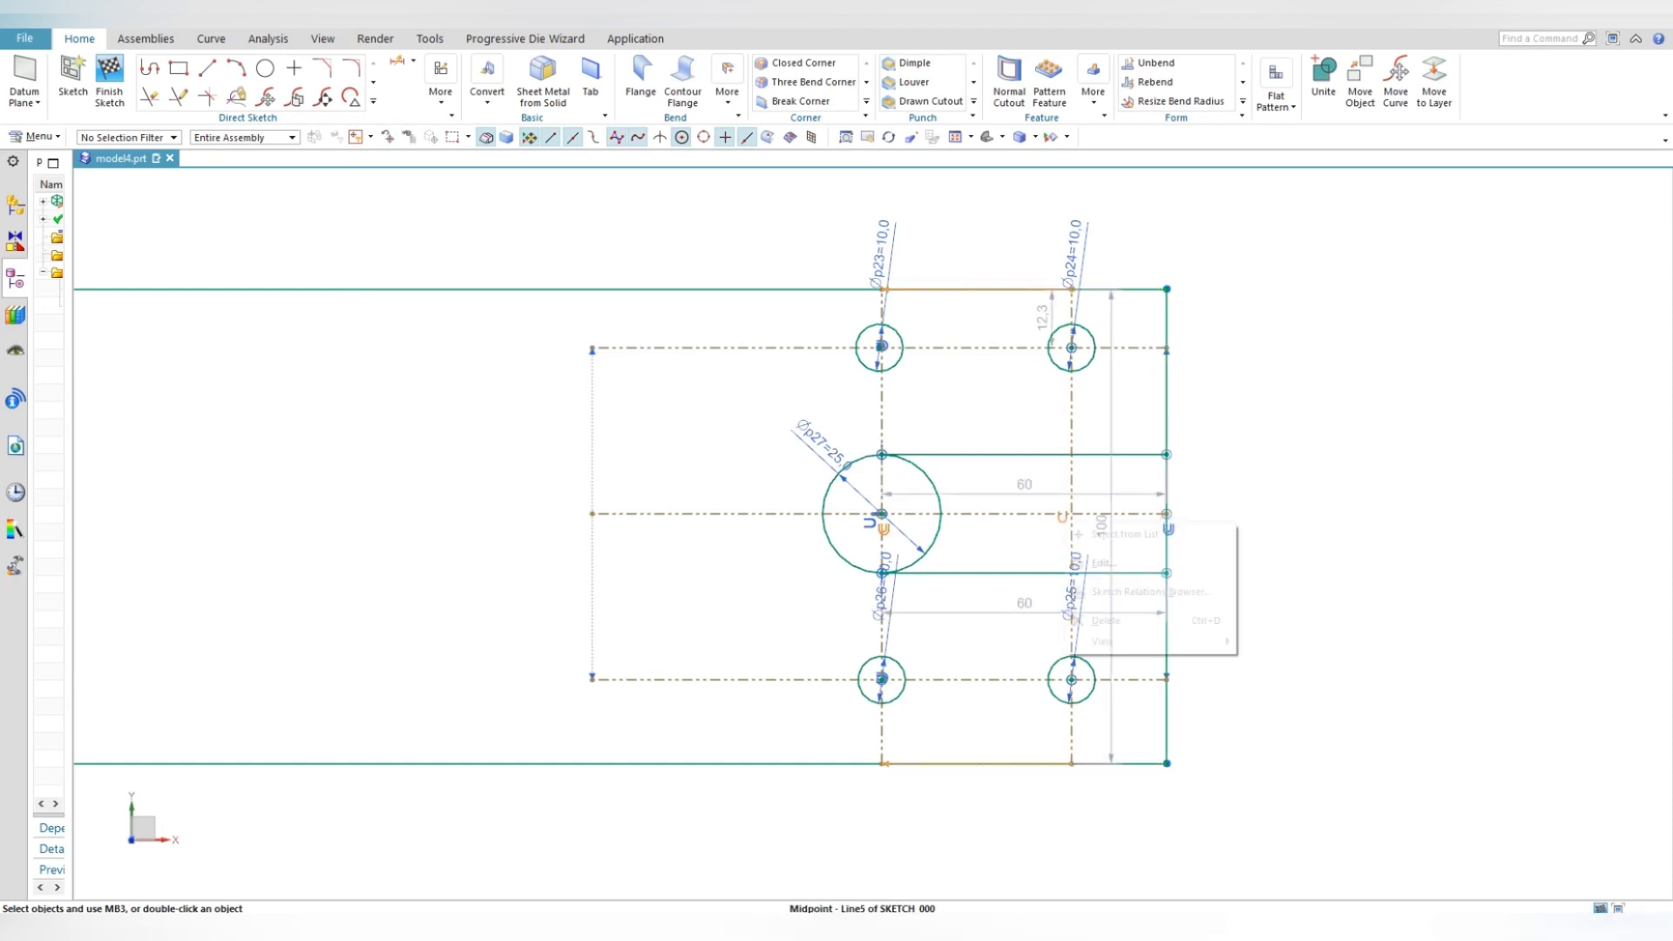
left_click(1107, 500)
right_click(1169, 529)
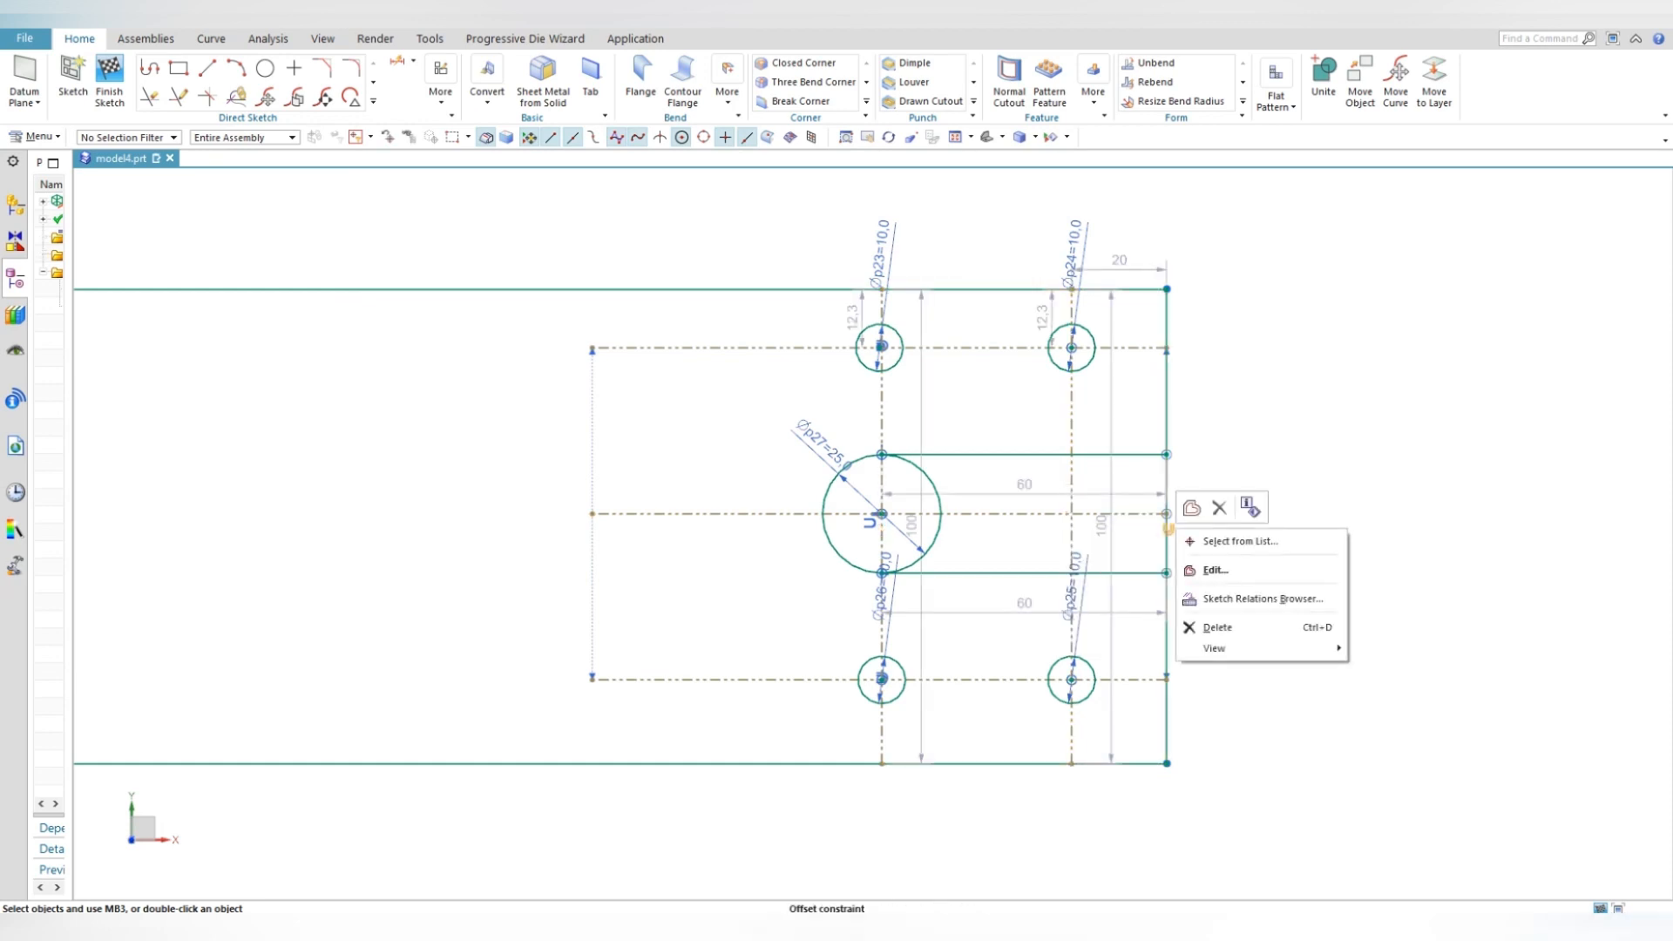
left_click(1219, 507)
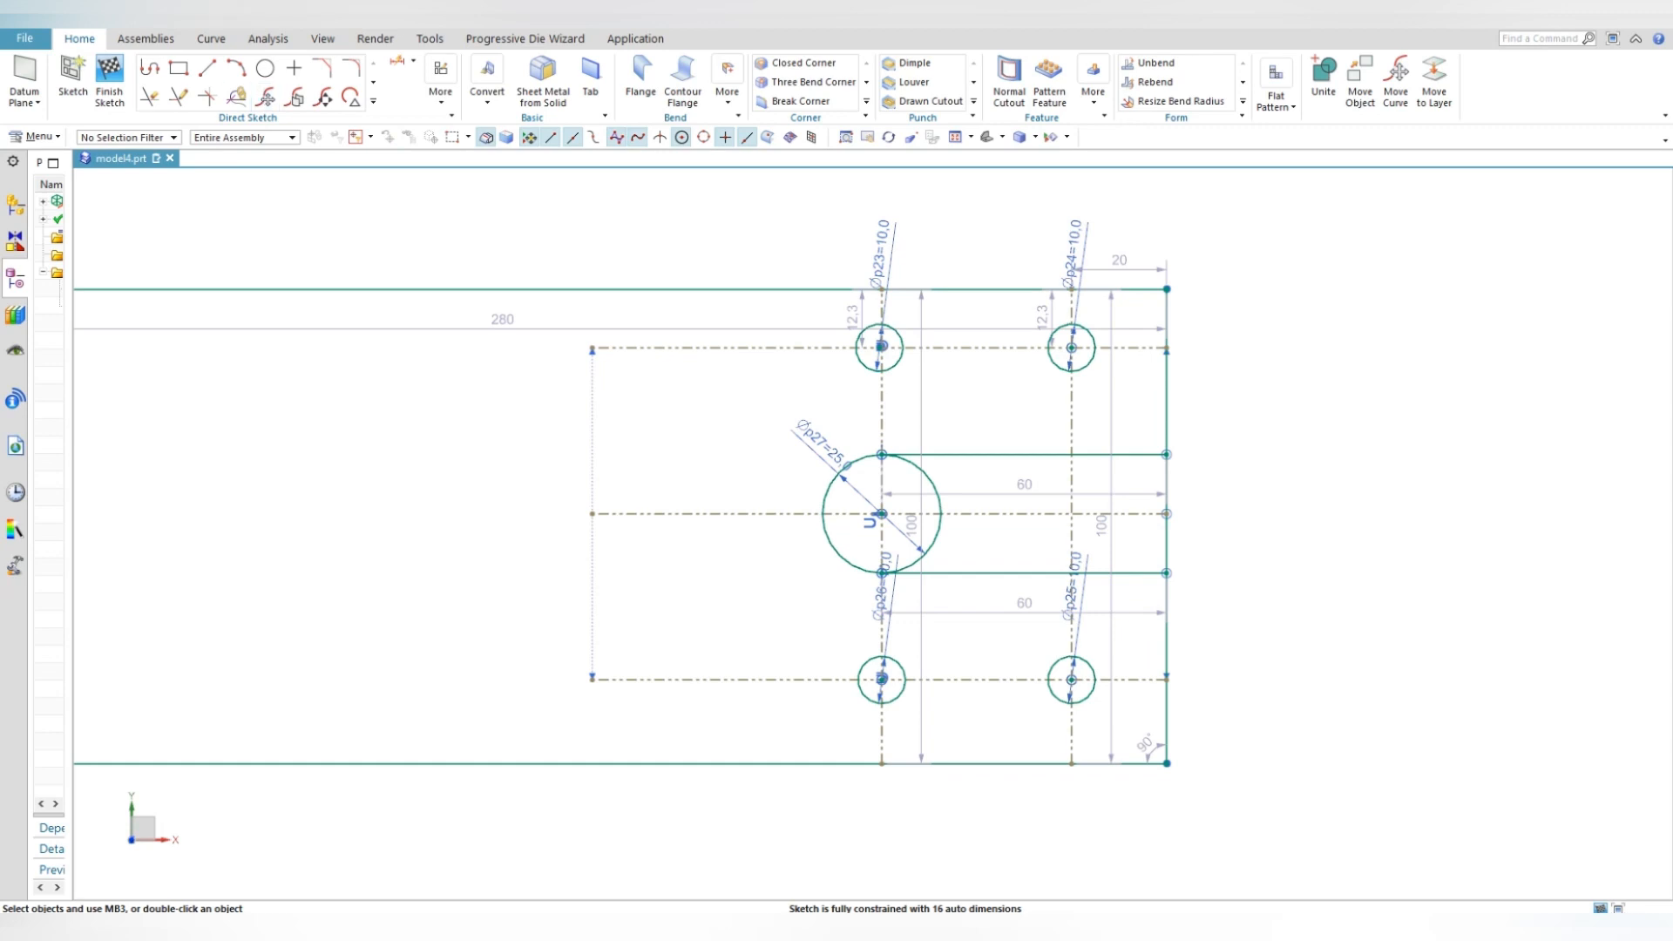
- Trim away the end edge between the two horizontal lines and the circle's half facing the straight end to open the slot
left_click(149, 95)
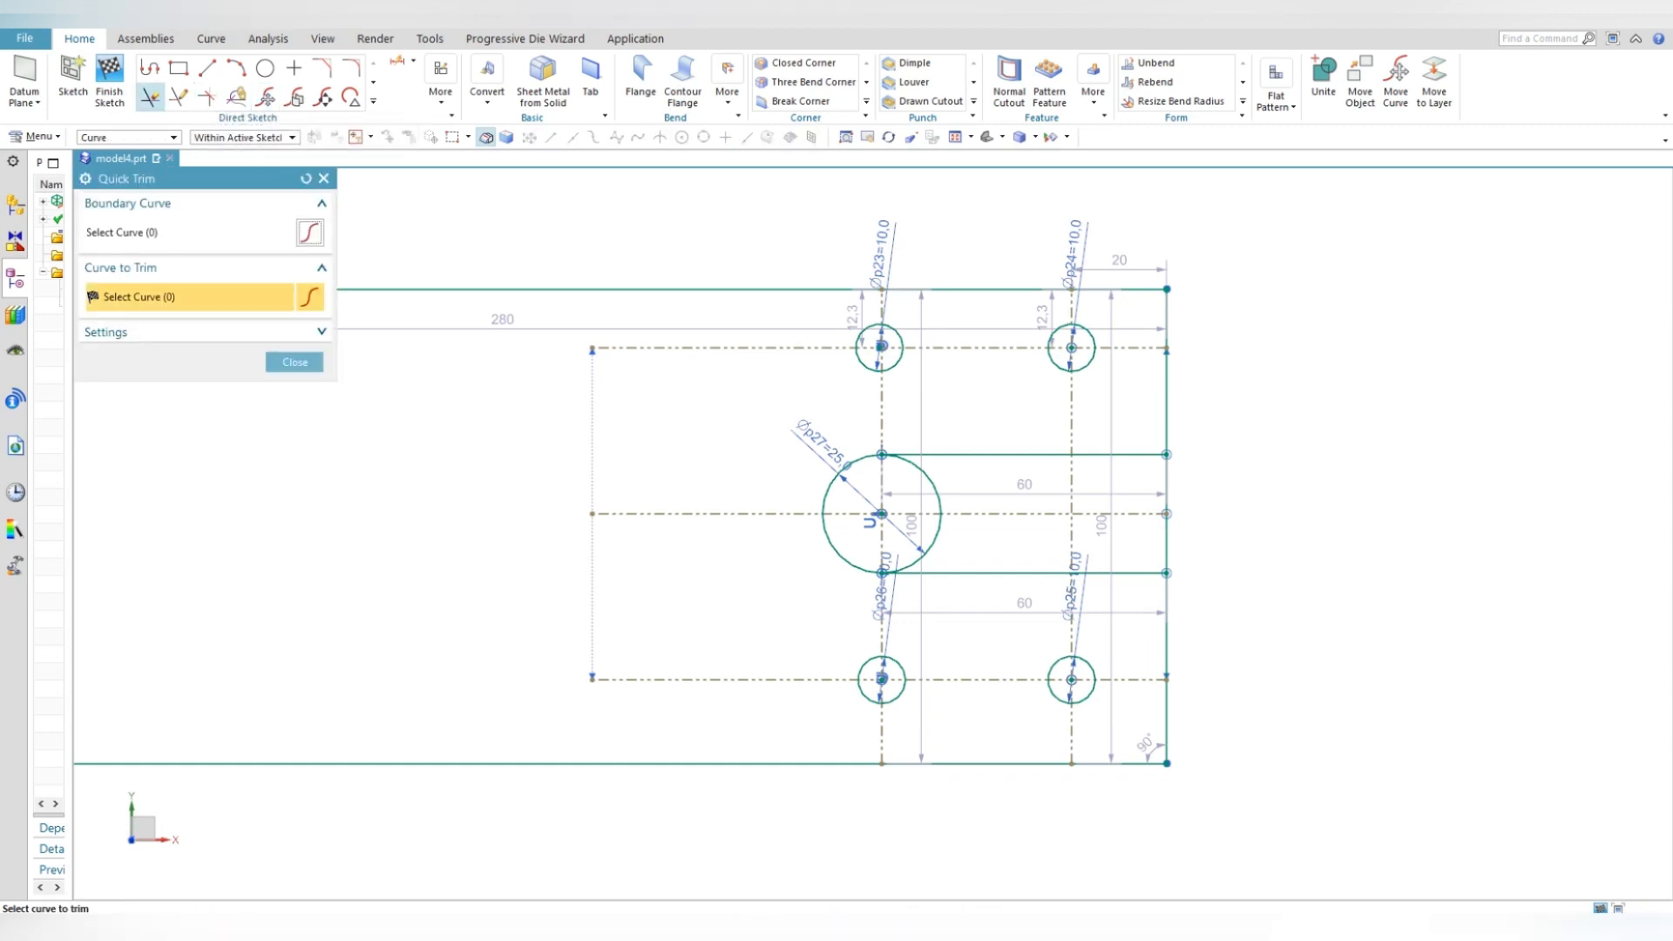
left_click(1166, 484)
left_click(1167, 543)
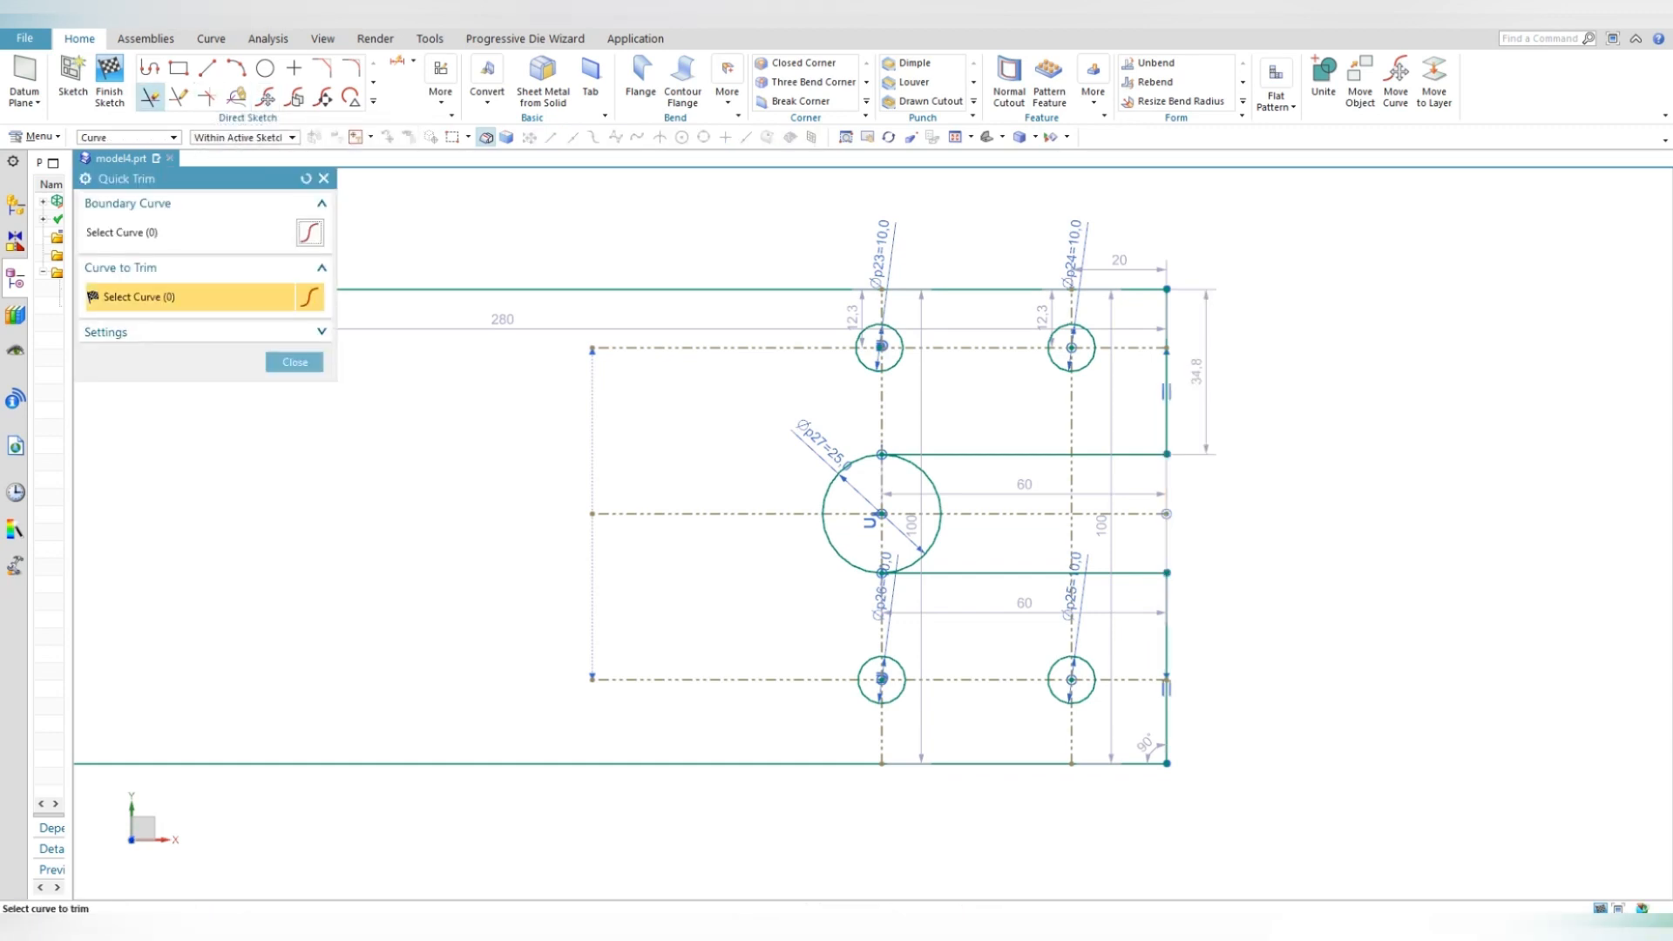
left_click(925, 472)
left_click(912, 565)
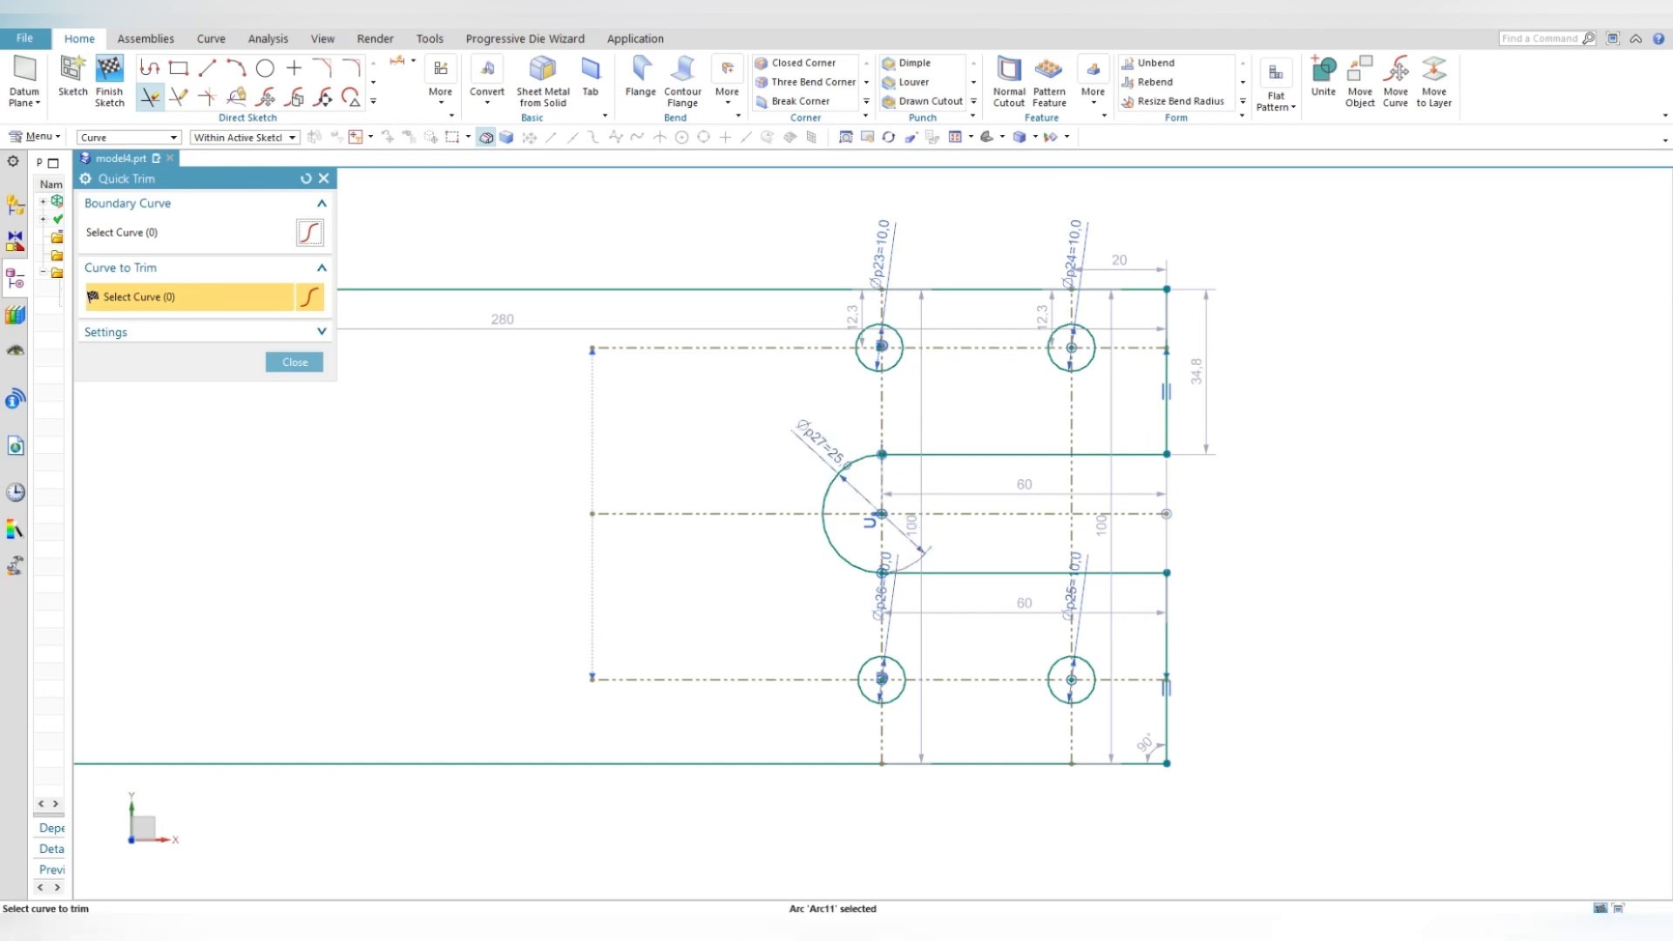
- Make corners joining the slot's semicircular arc to its upper and lower horizontal lines
scroll(903, 560, "up", 1)
scroll(902, 558, "up", 3)
scroll(828, 518, "down", 2)
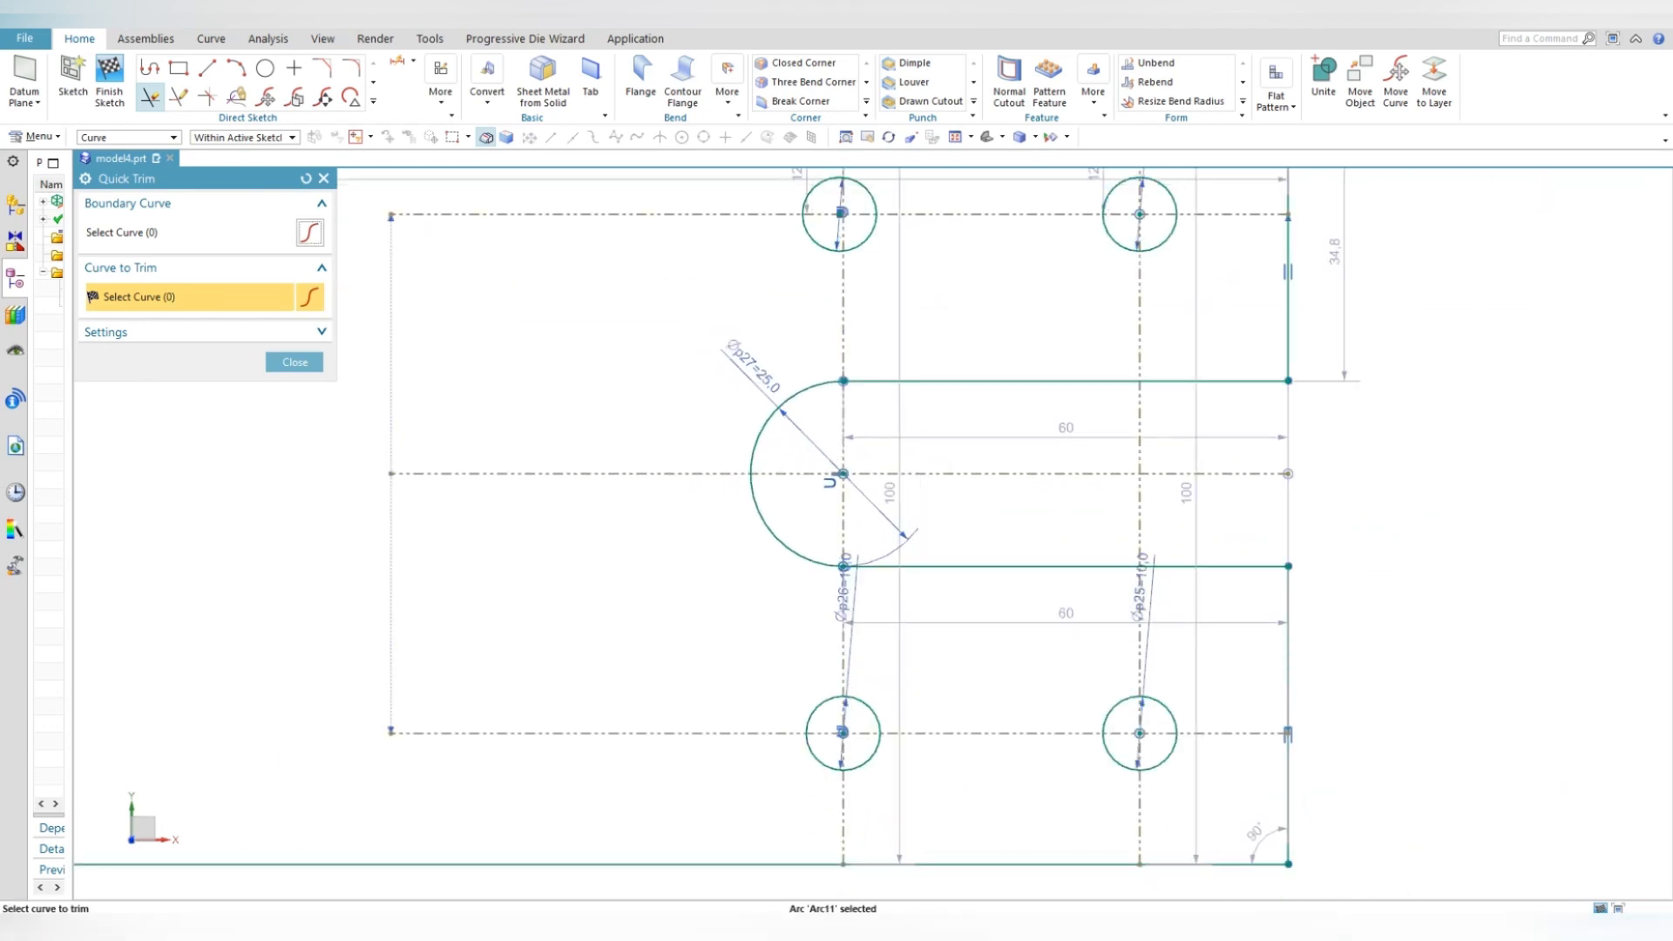
left_click(206, 96)
left_click(789, 397)
left_click(906, 381)
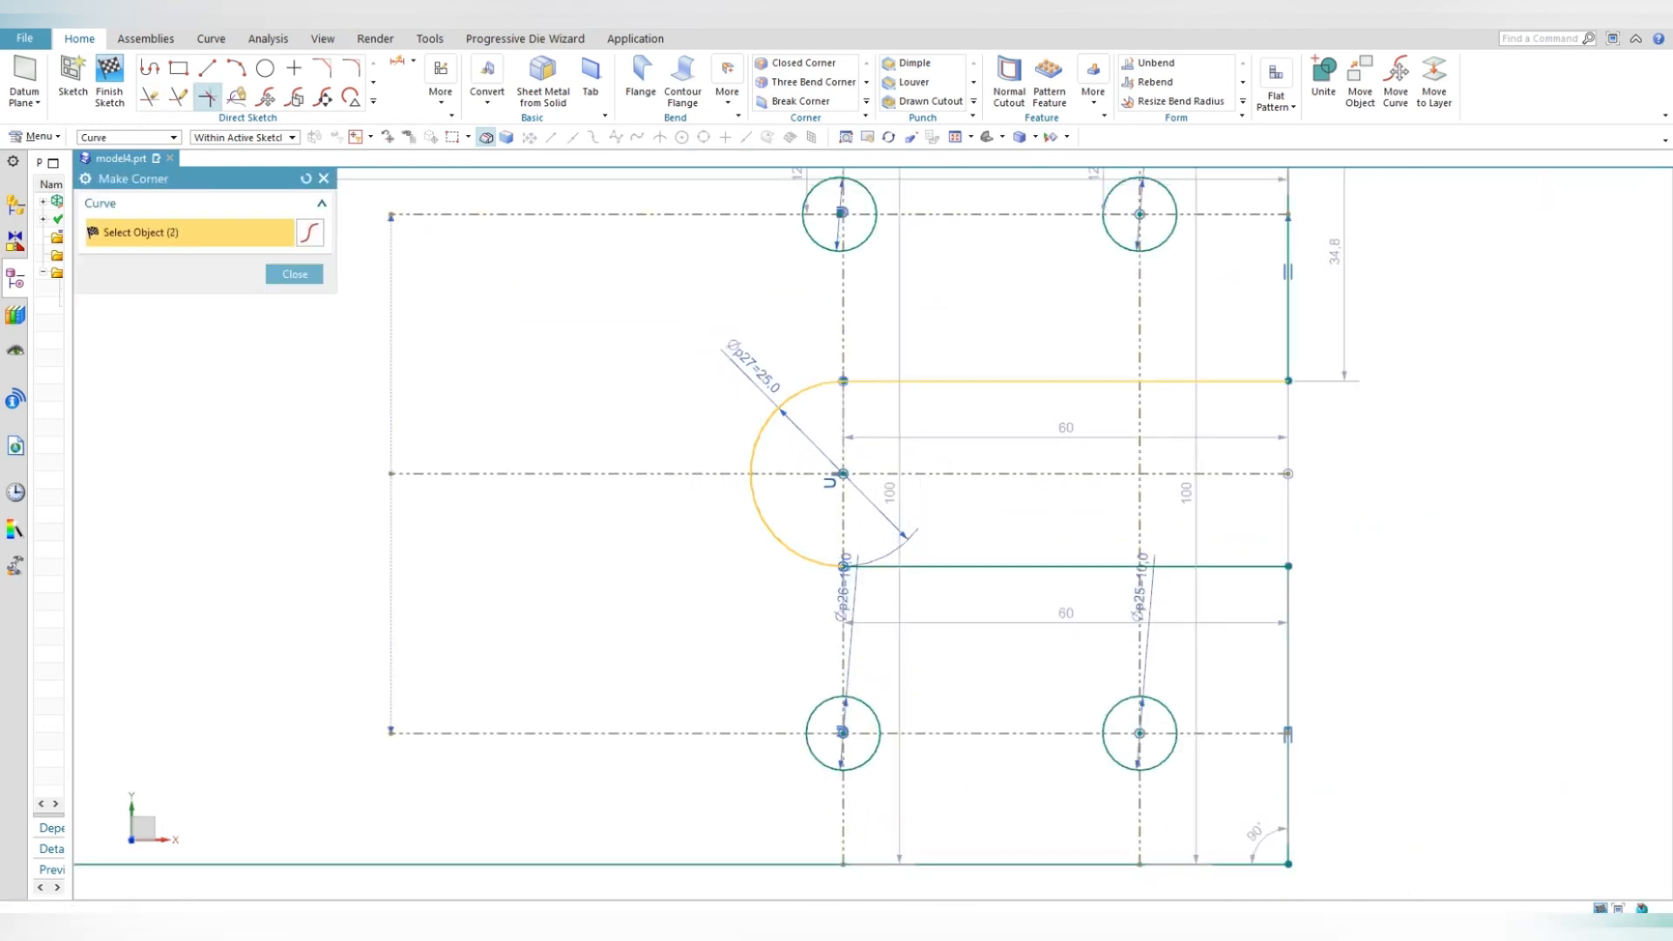
left_click(798, 554)
left_click(1038, 566)
key("Escape")
- Hide all PMI objects with Show and Hide to clear the dimensions from the whole sketch
scroll(1038, 562, "down", 4)
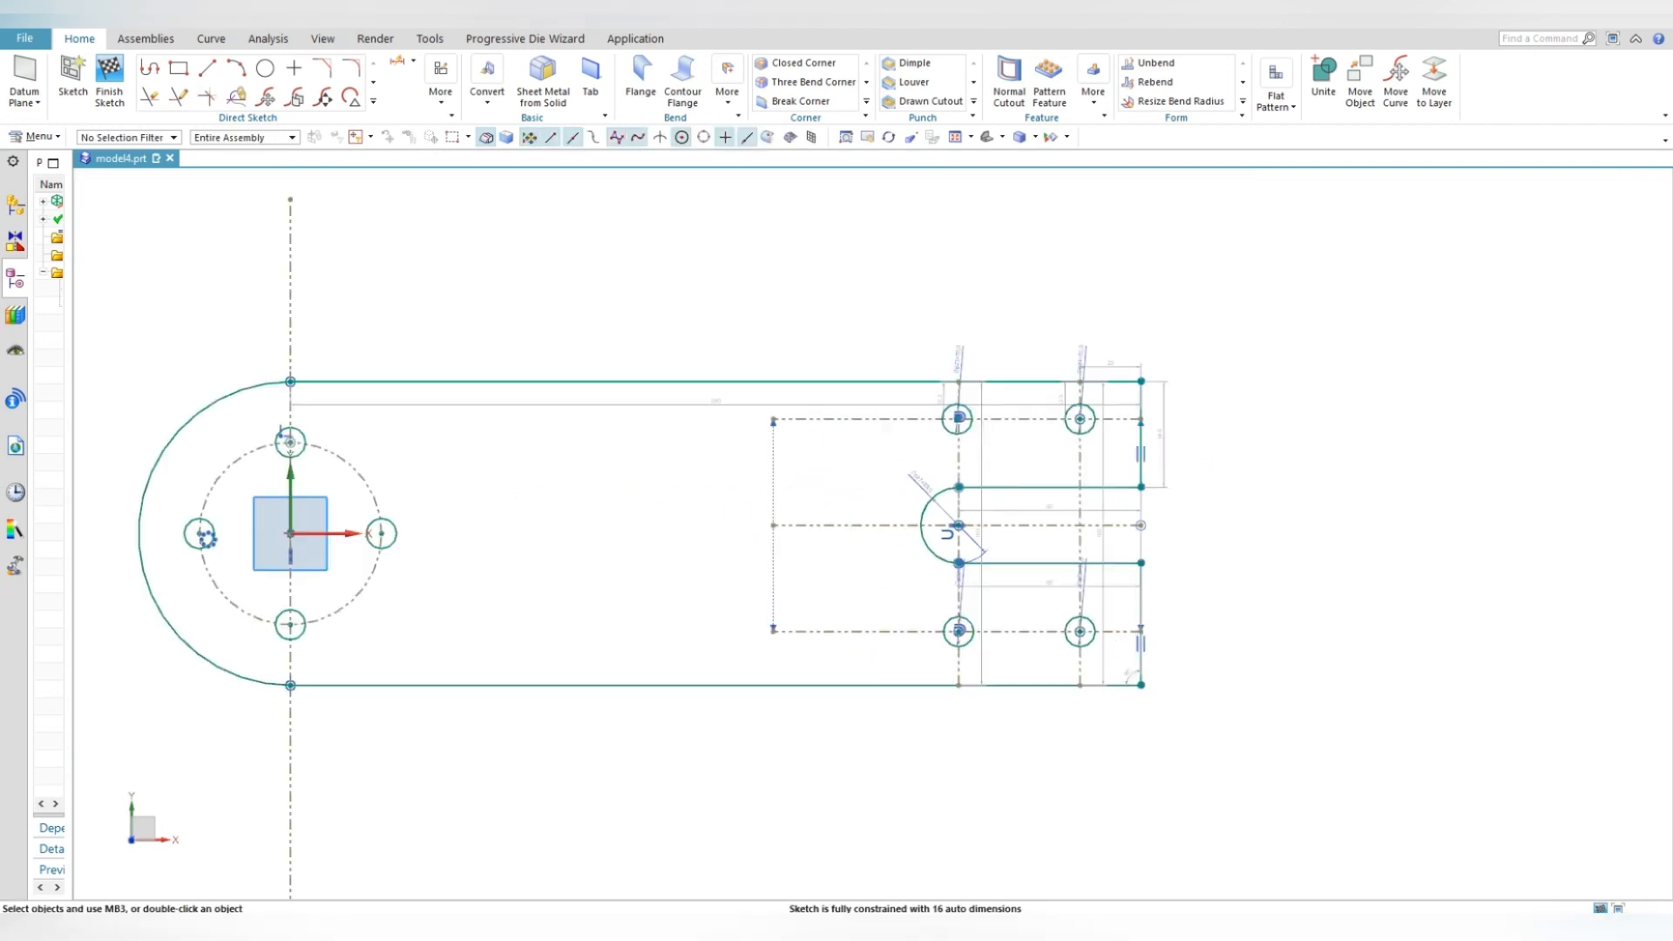
scroll(1040, 562, "down", 2)
key("ctrl+w")
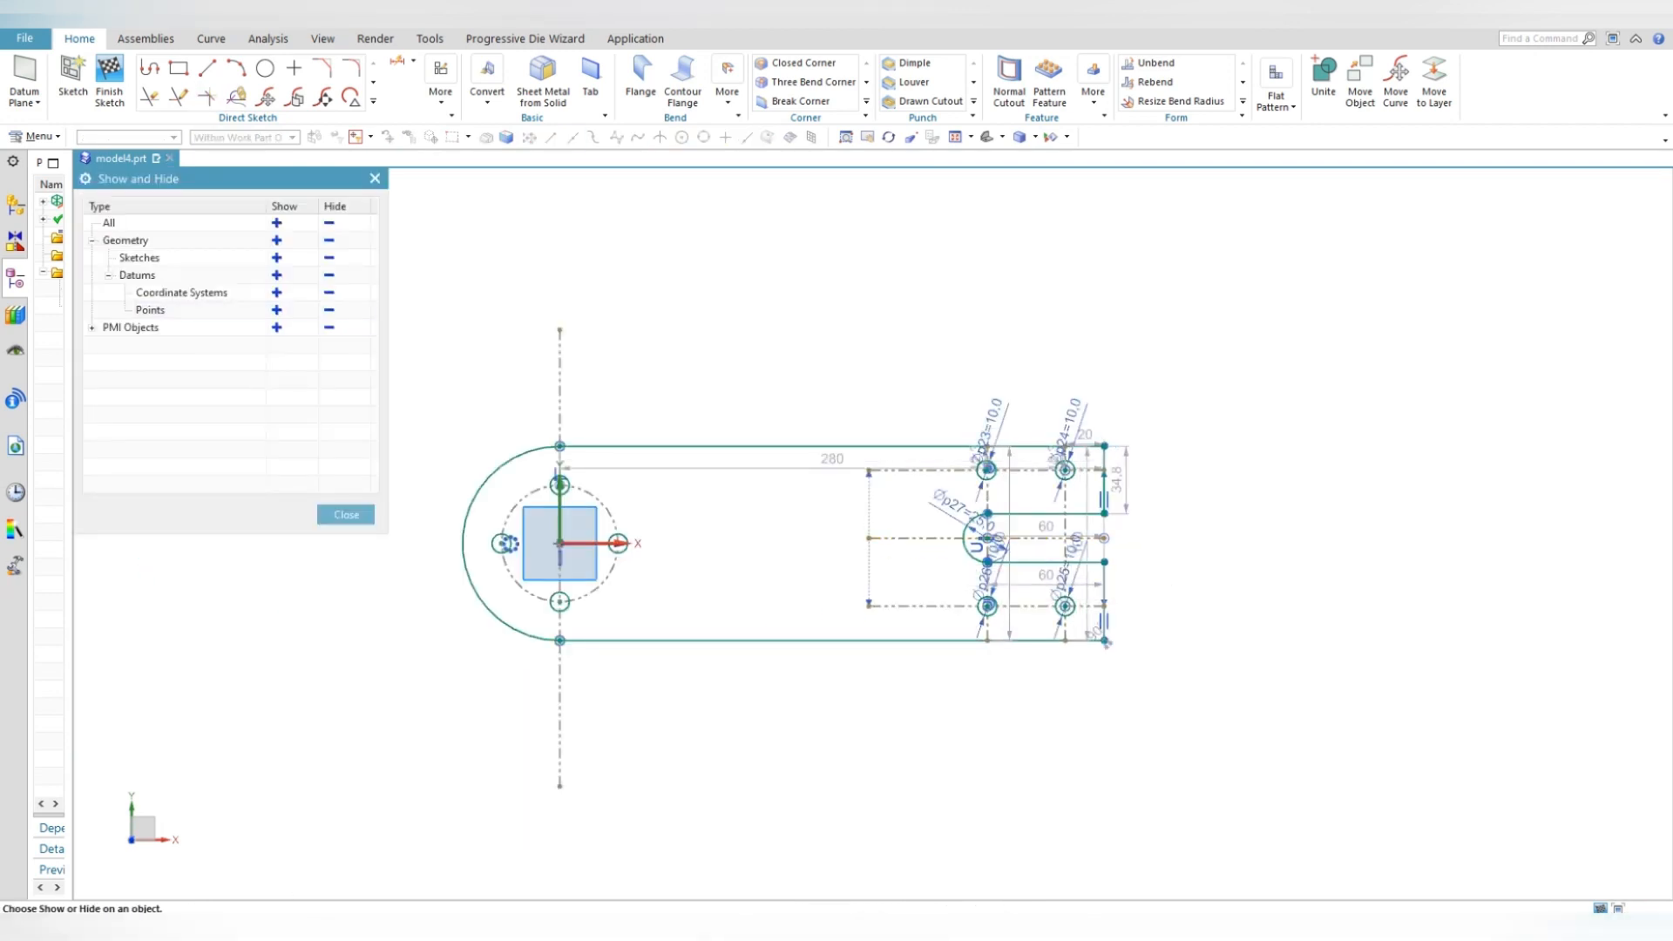
left_click(329, 327)
key("Escape")
scroll(746, 502, "up", 2)
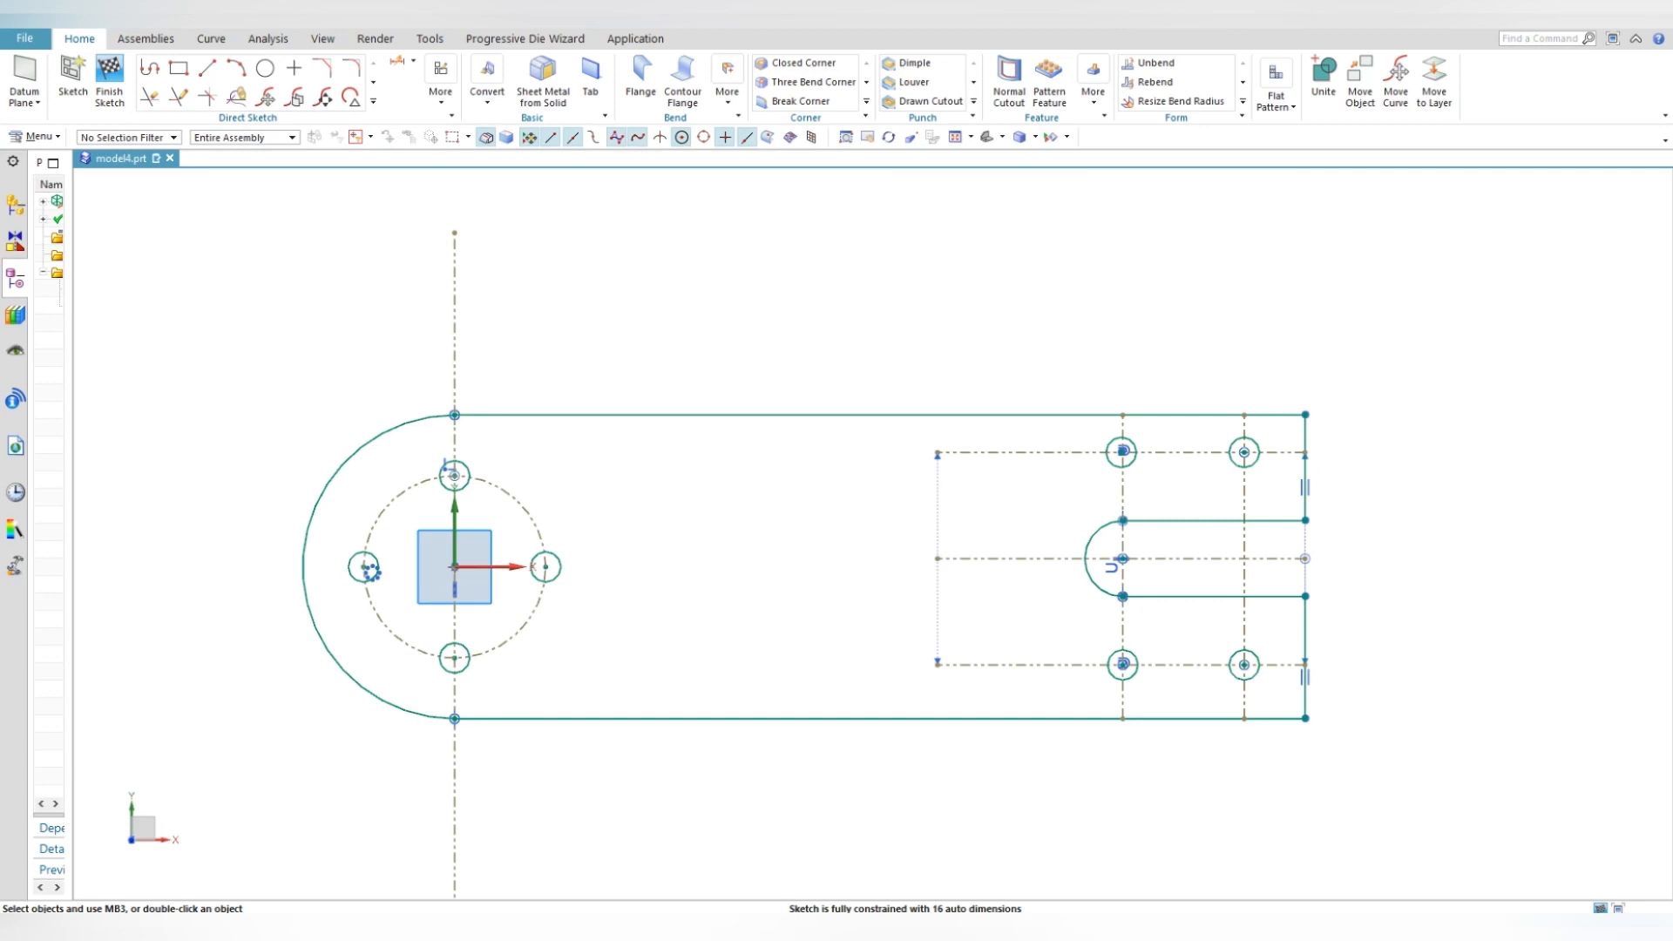
- Try a one-sided 35 mm offset of the rounded end's vertical reference line with Symmetric Offset off, and undo it
scroll(840, 513, "down", 2)
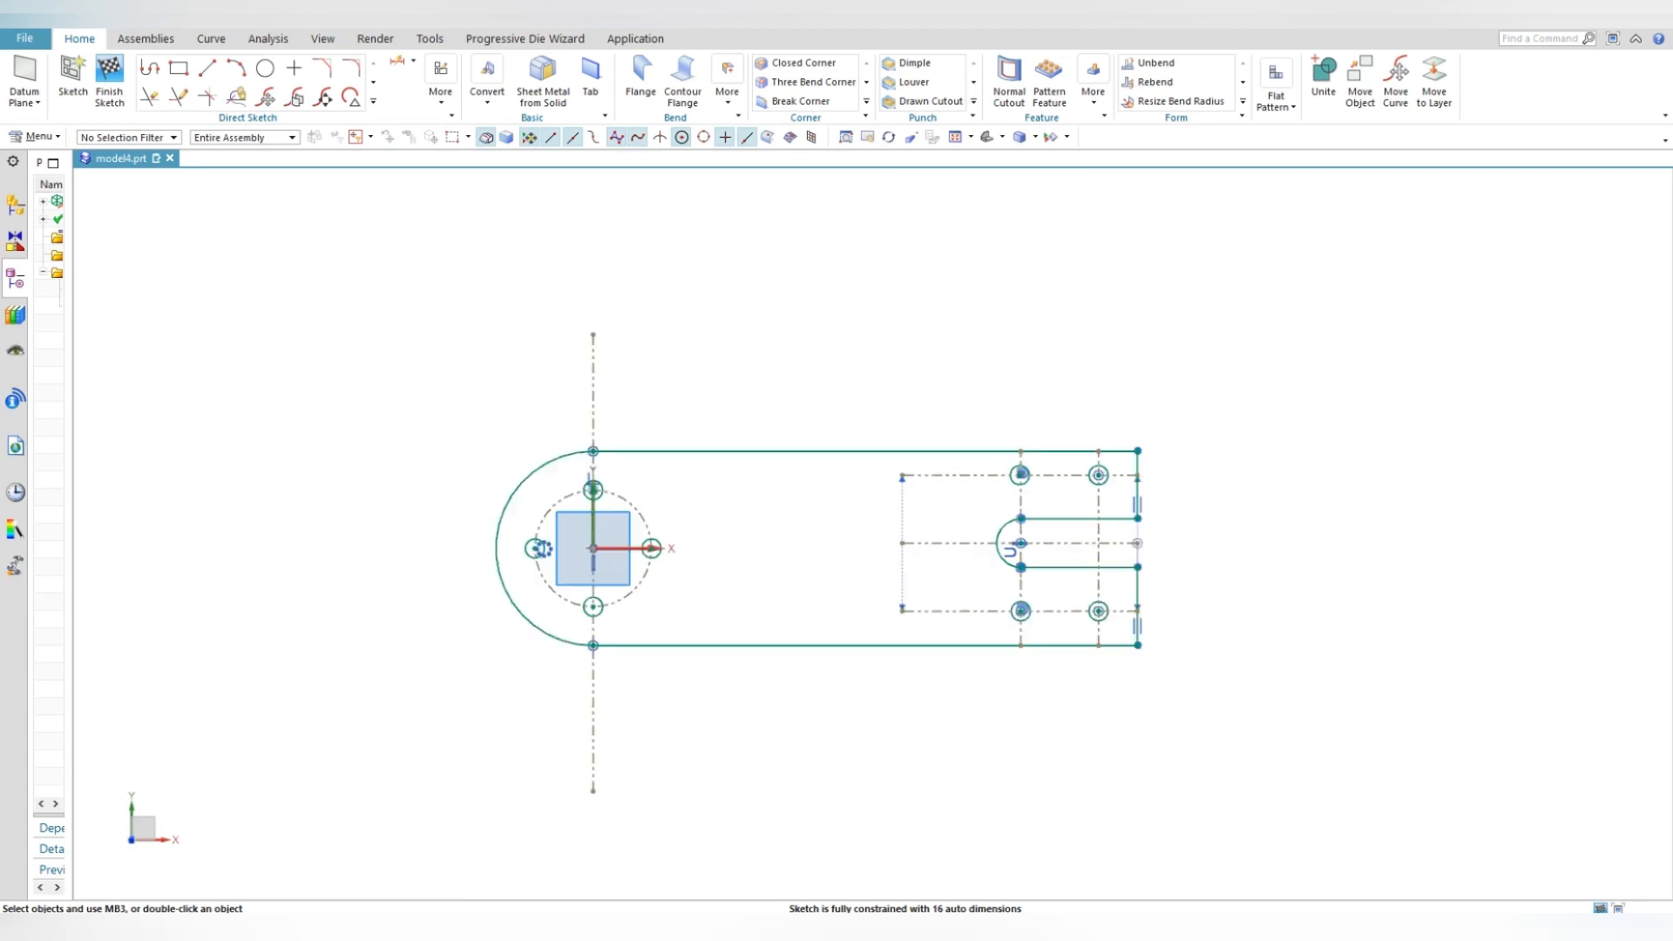
left_click(373, 101)
left_click(265, 236)
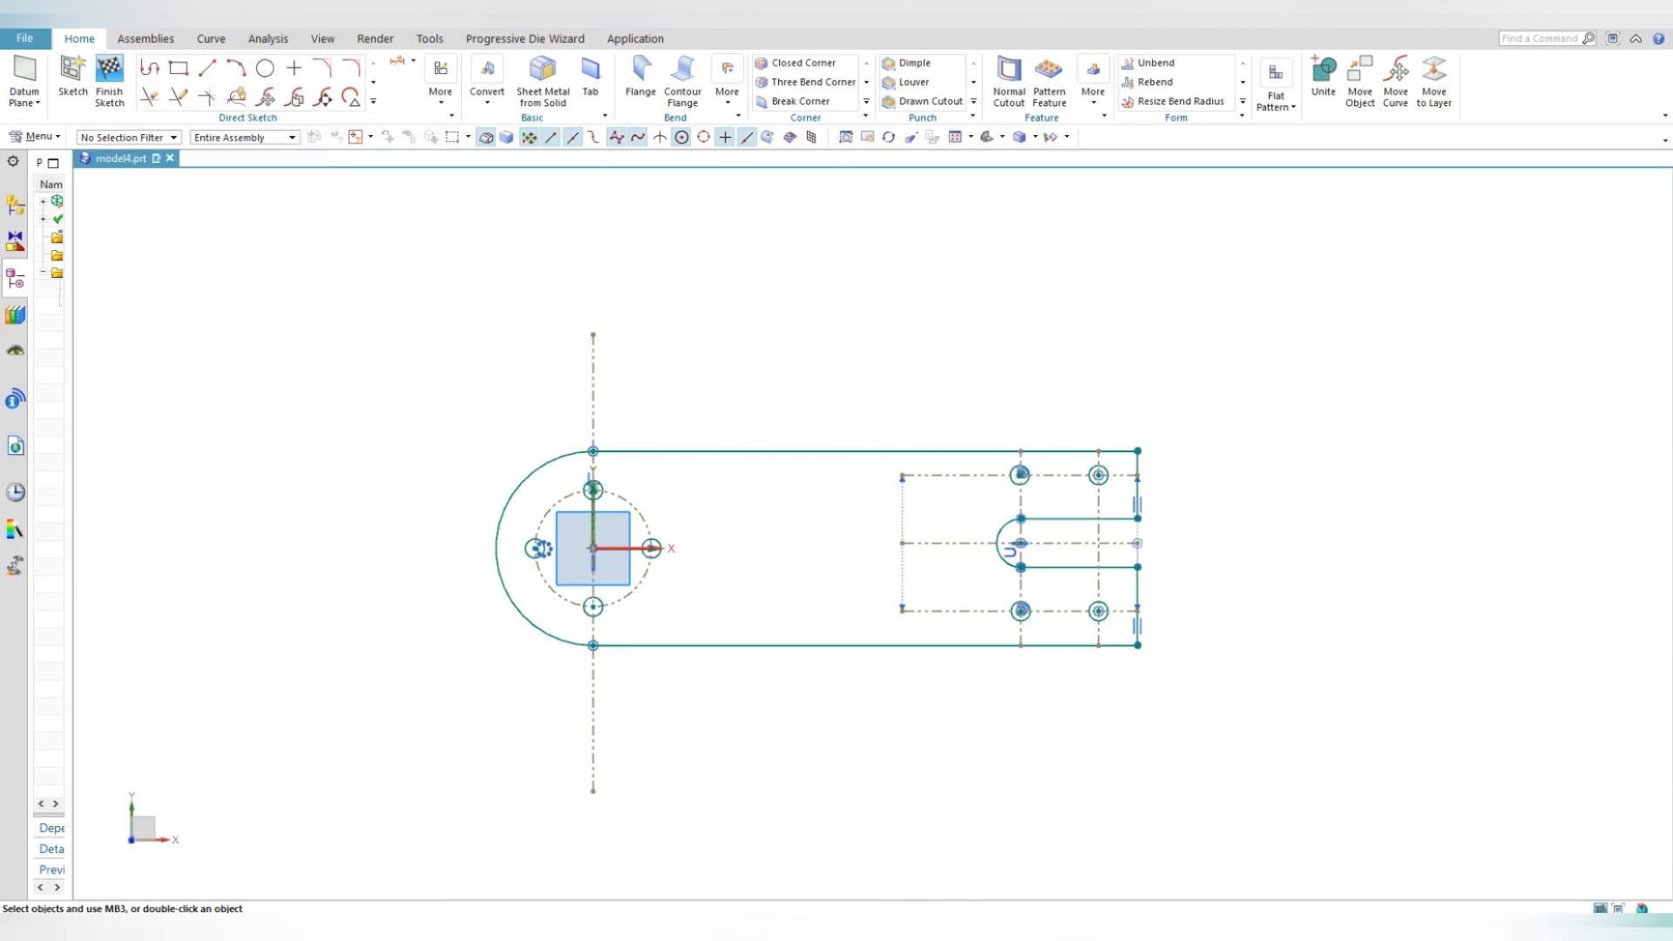
left_click(593, 393)
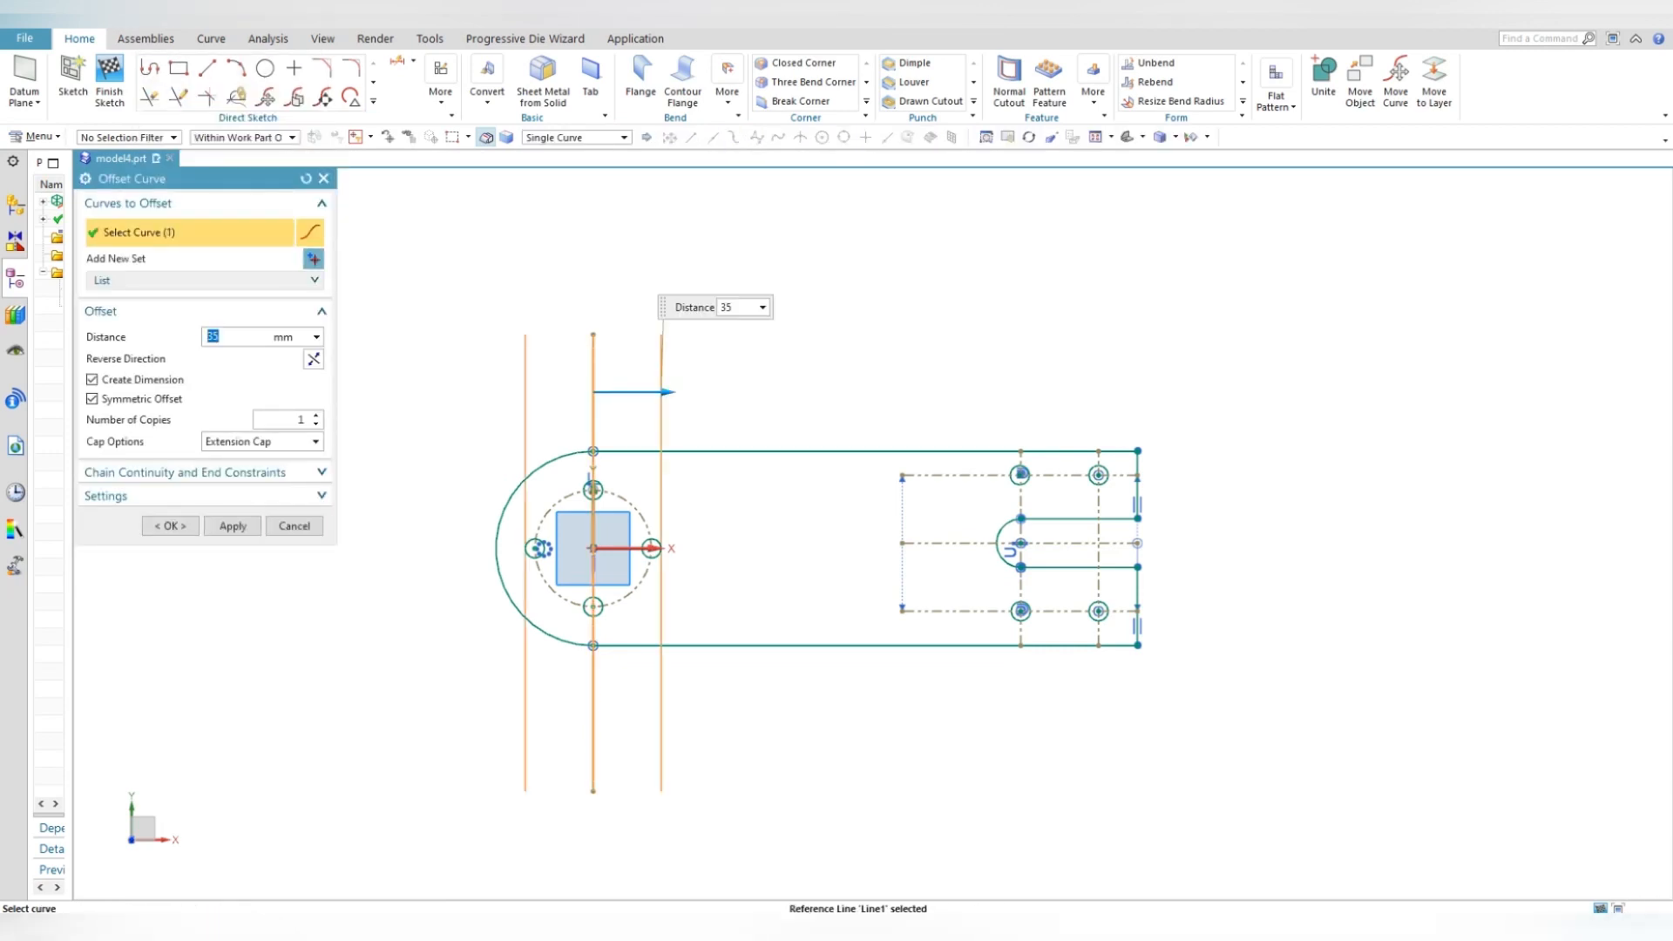
left_click(92, 399)
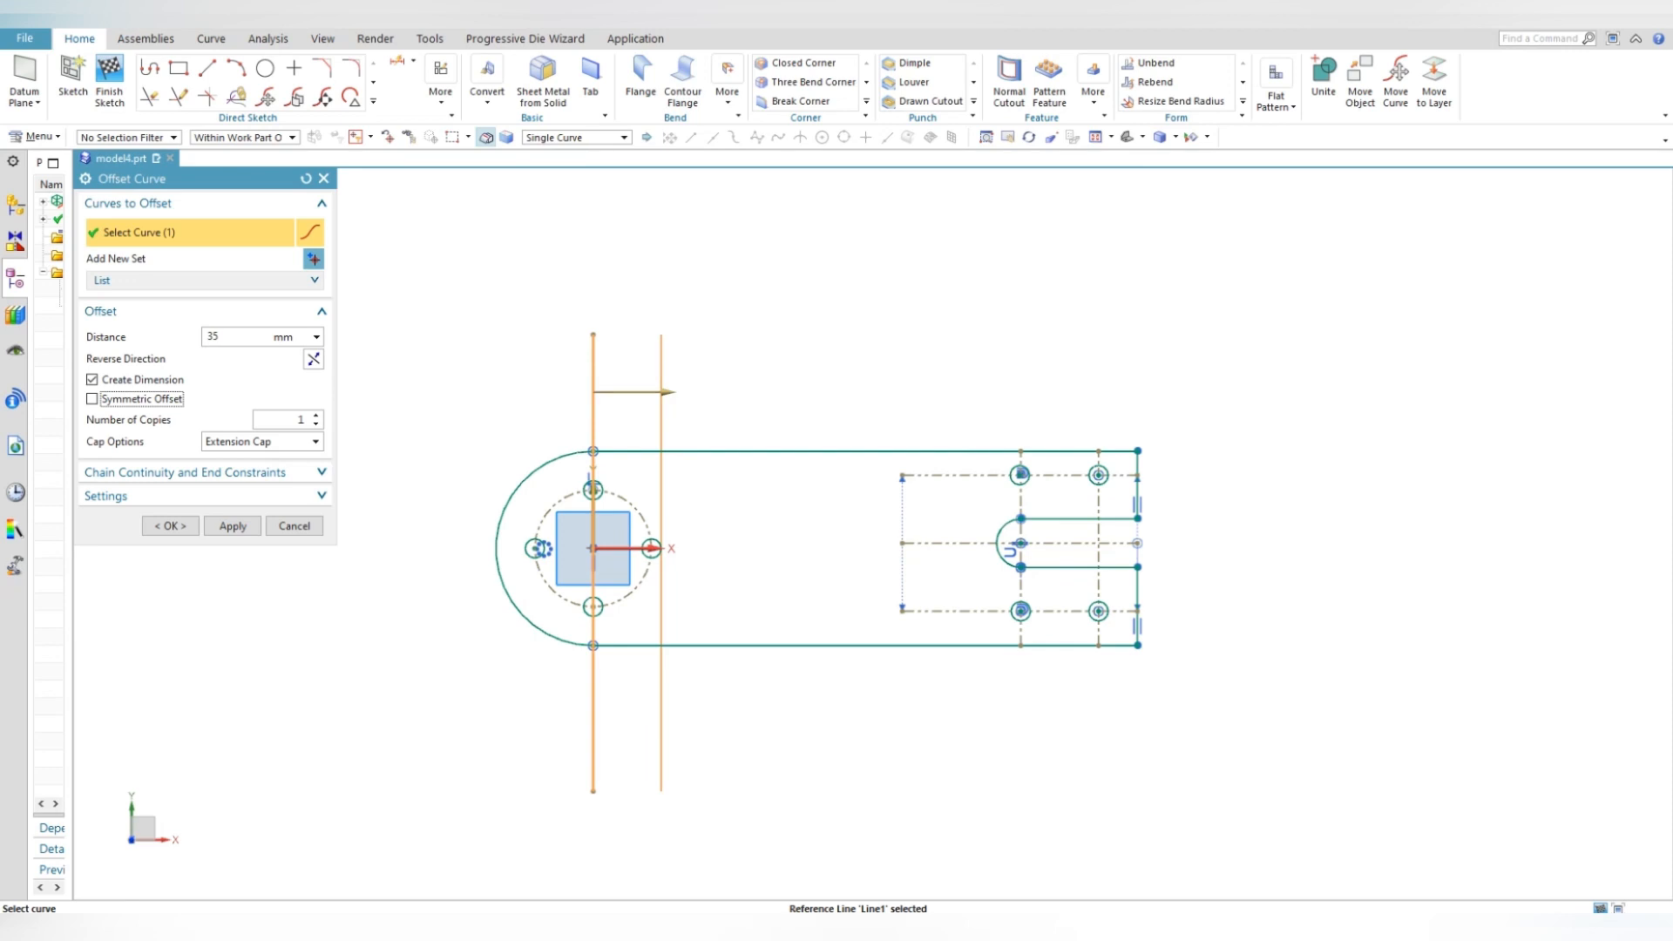
key("Return")
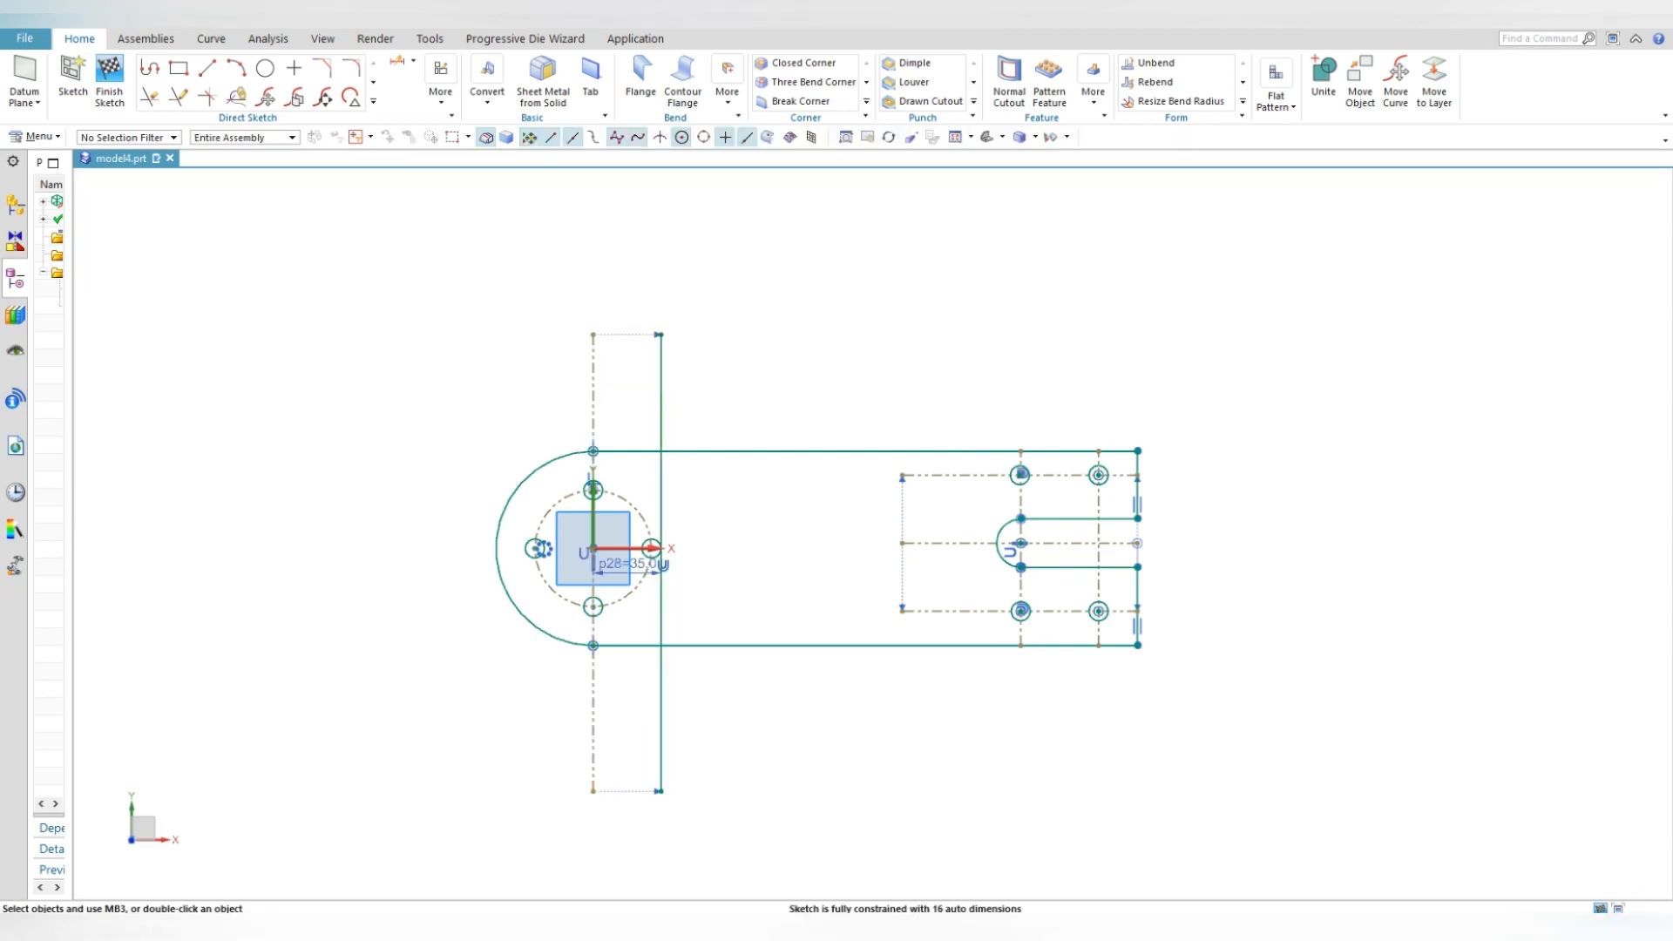
key("ctrl+z")
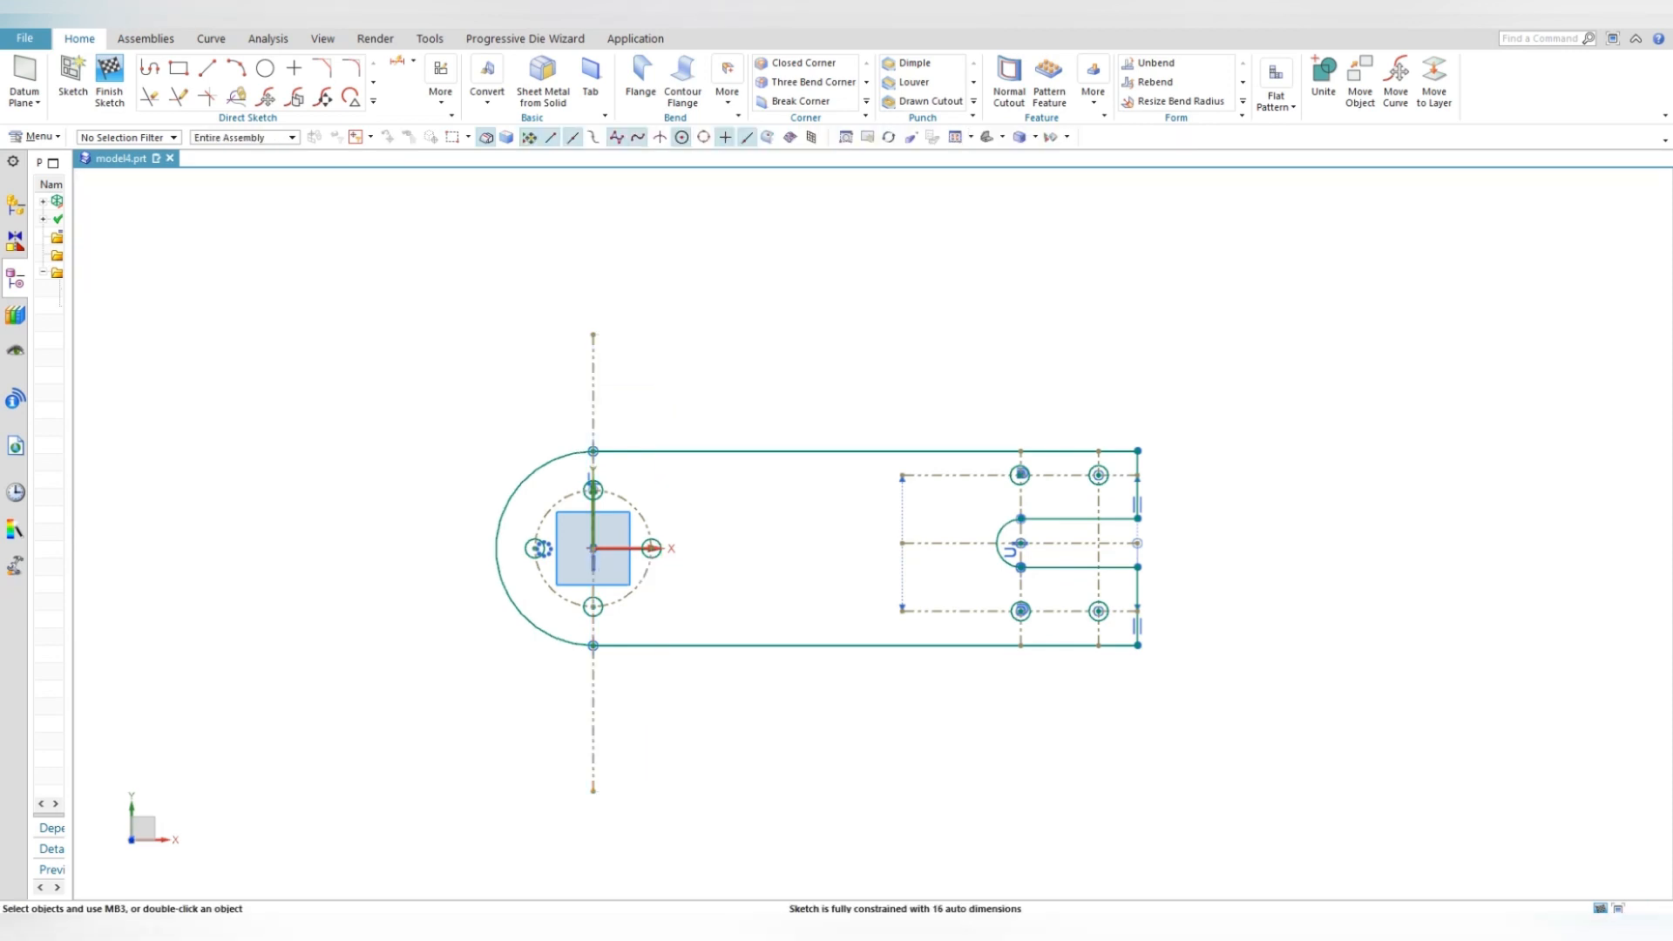
- Offset the rounded end's vertical reference line by 45+70 mm toward the straight end
left_click(373, 101)
left_click(264, 209)
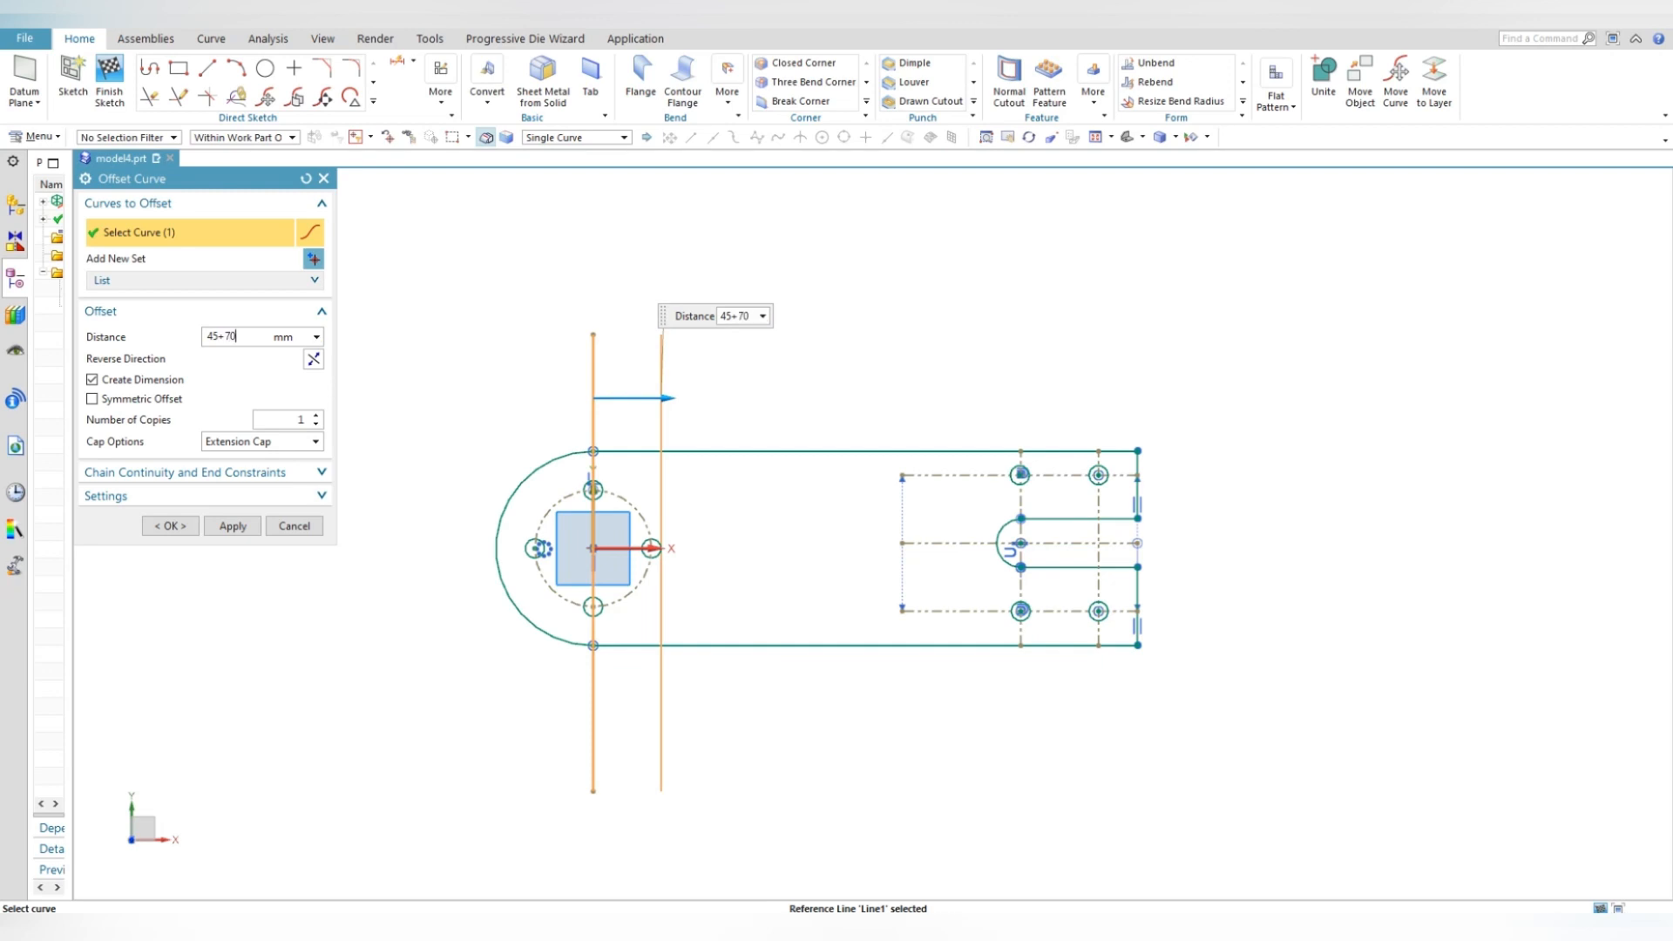
type("45+70")
key("Return")
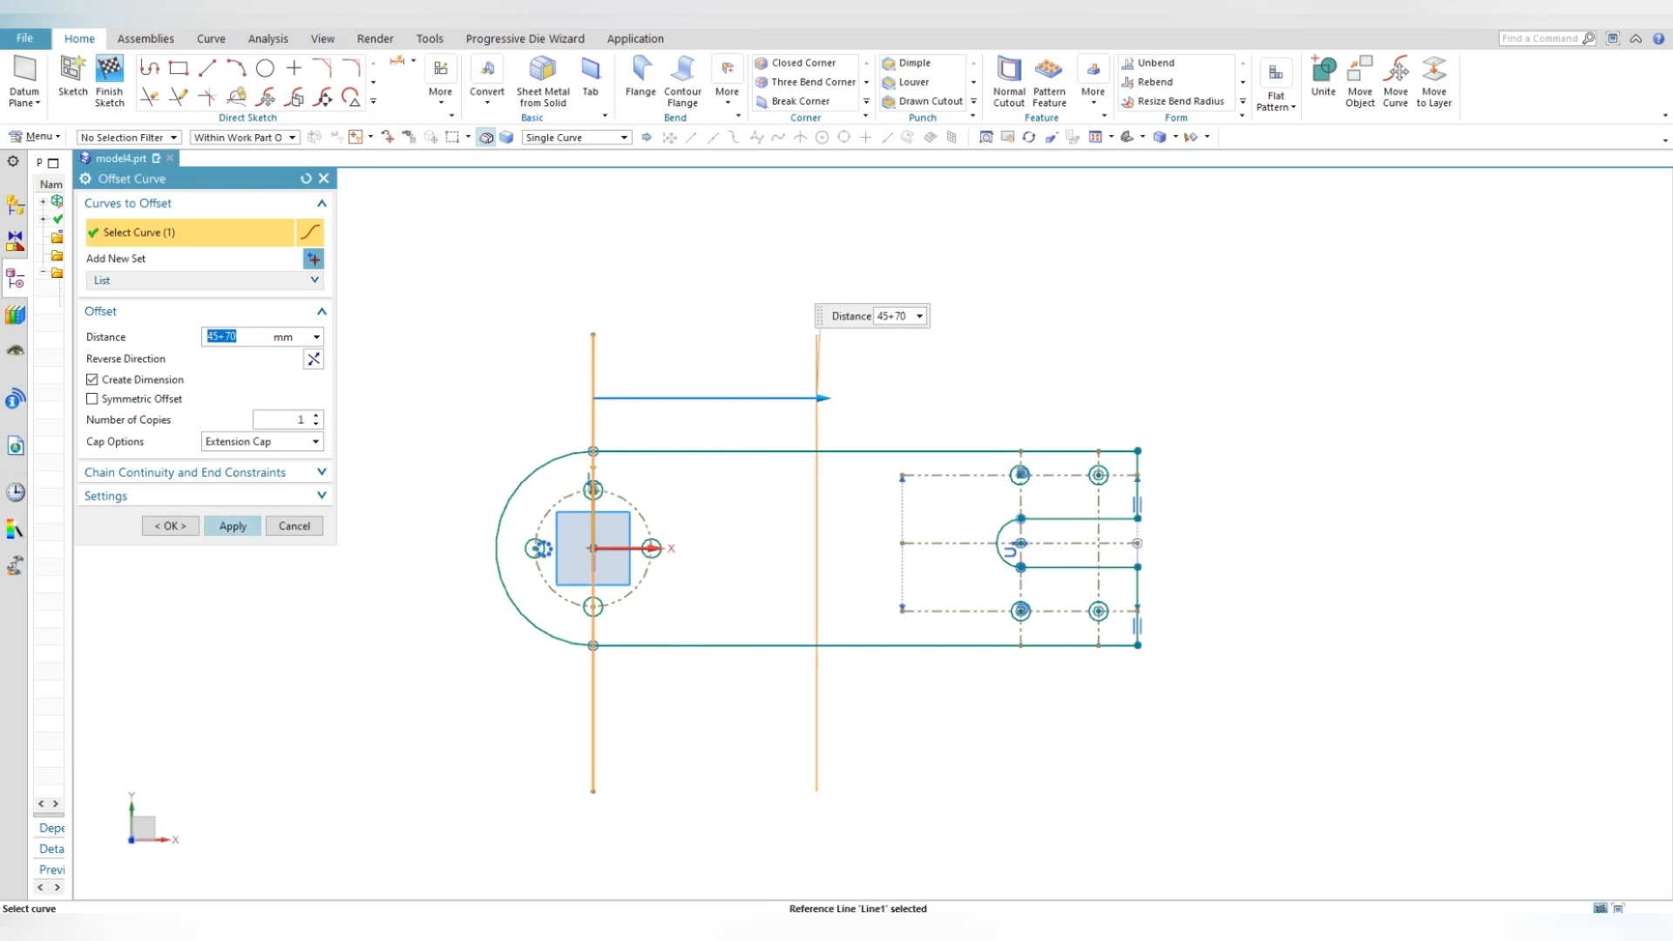
left_click(170, 525)
- Draw a circle about 66 mm in diameter centred on the new vertical line, about 18 mm above the plate's upper edge
left_click(265, 69)
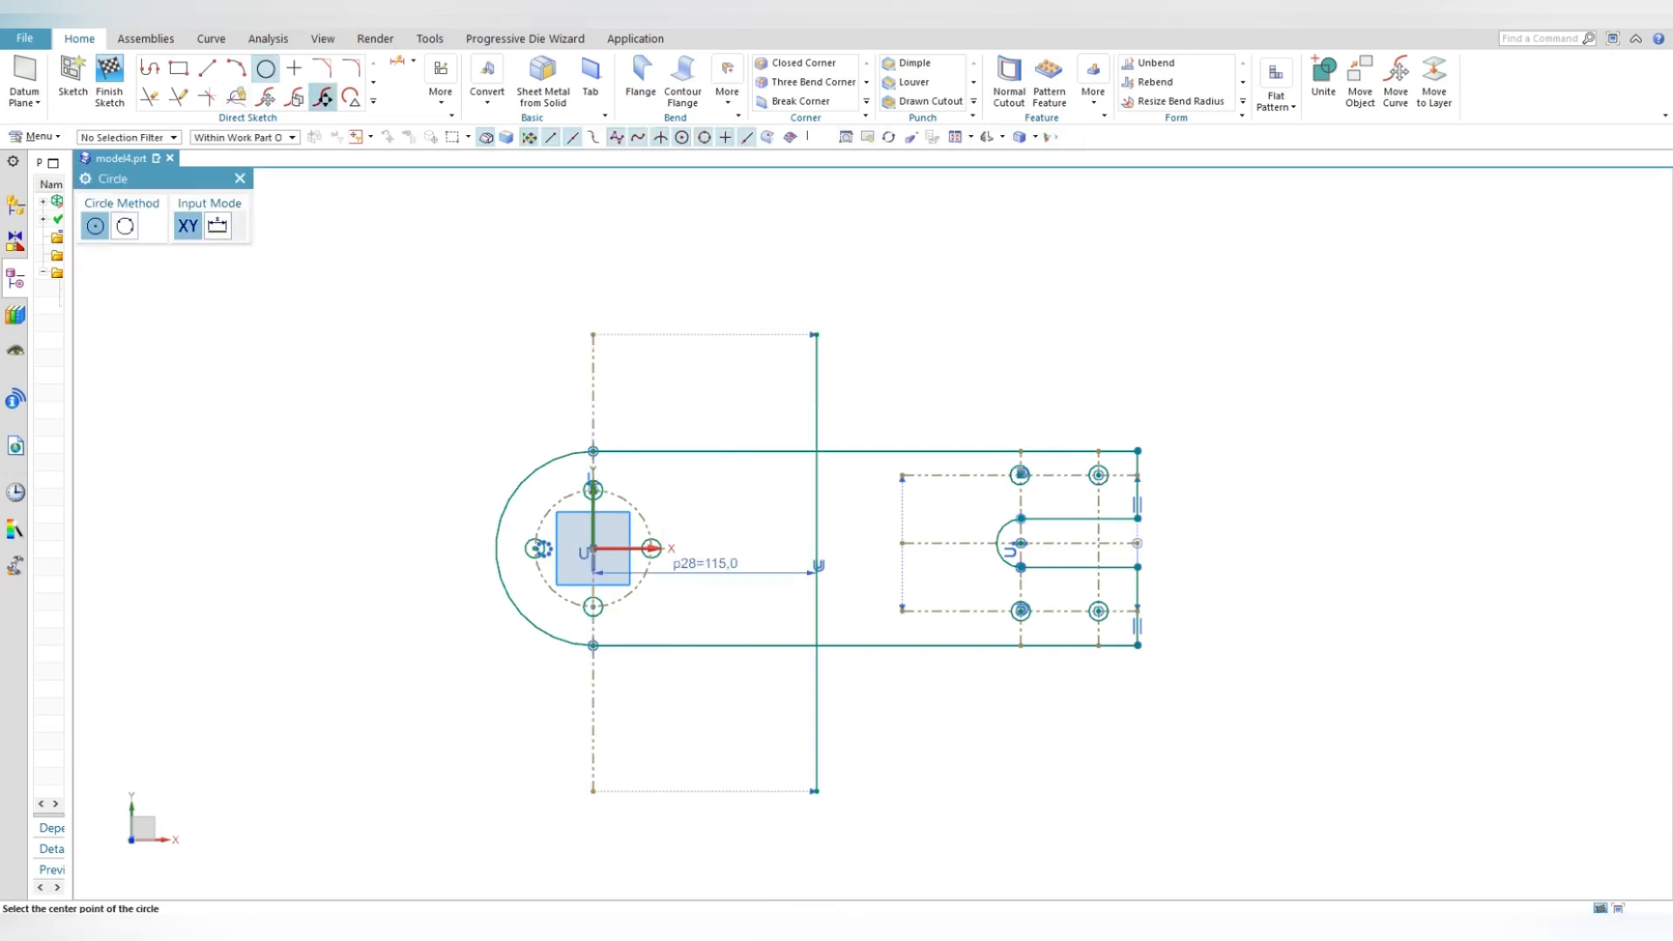
left_click(817, 416)
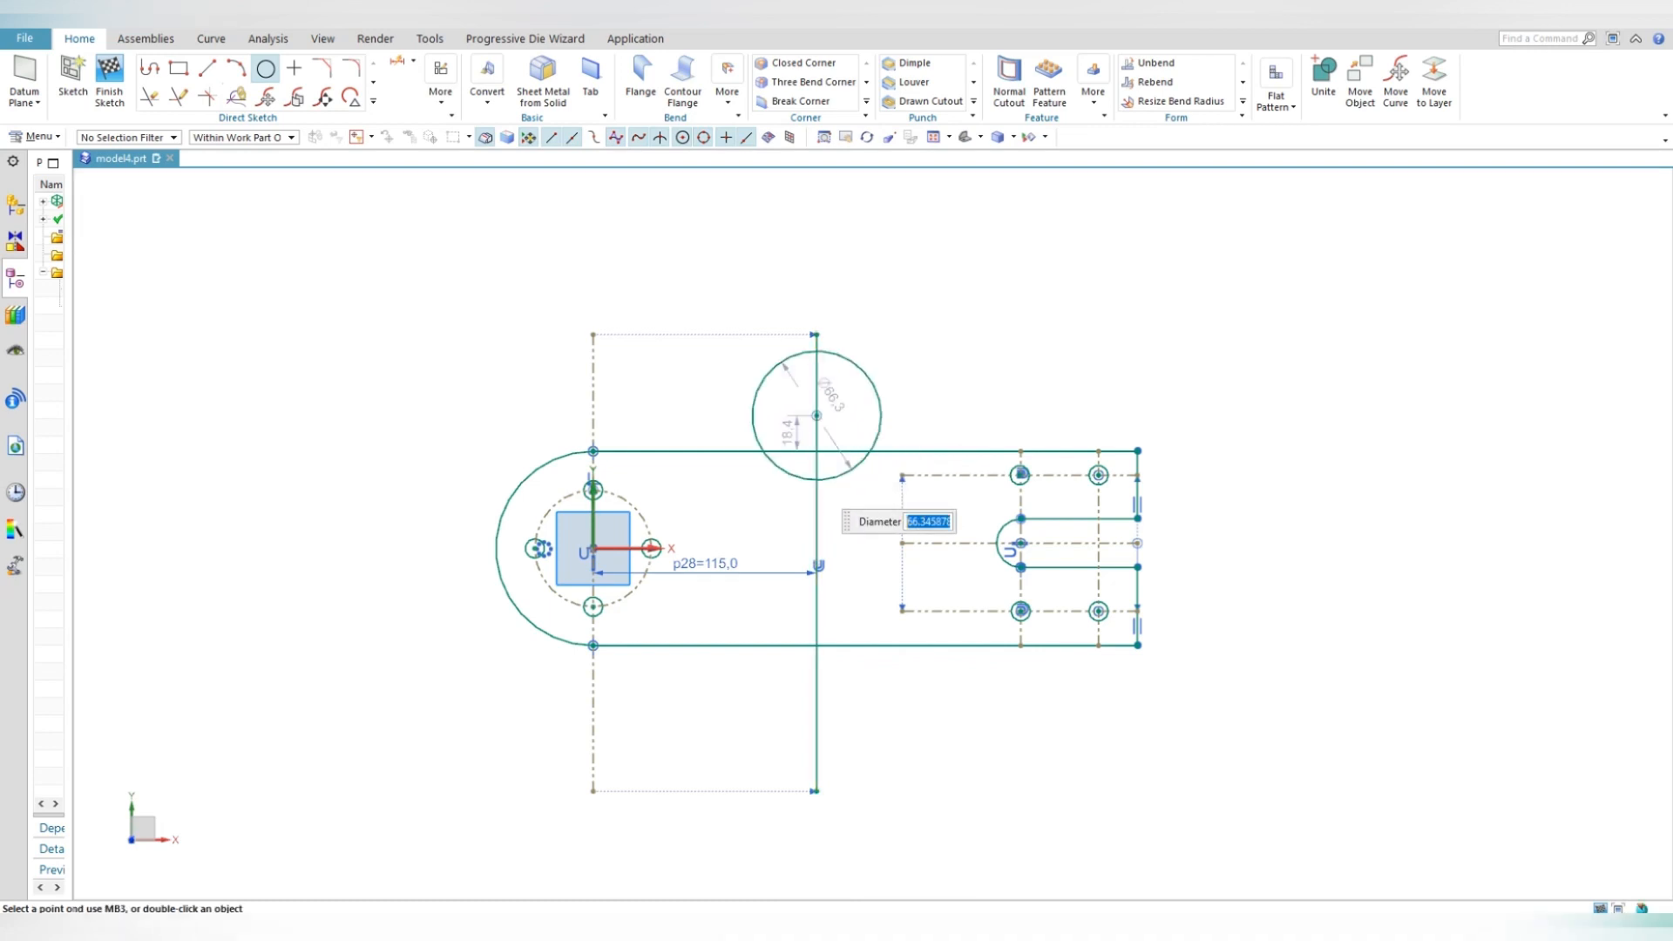
key("Return")
- Set the circle centre's distance from the plate's upper edge to 15 mm and its diameter to 35*2 mm
double_click(786, 429)
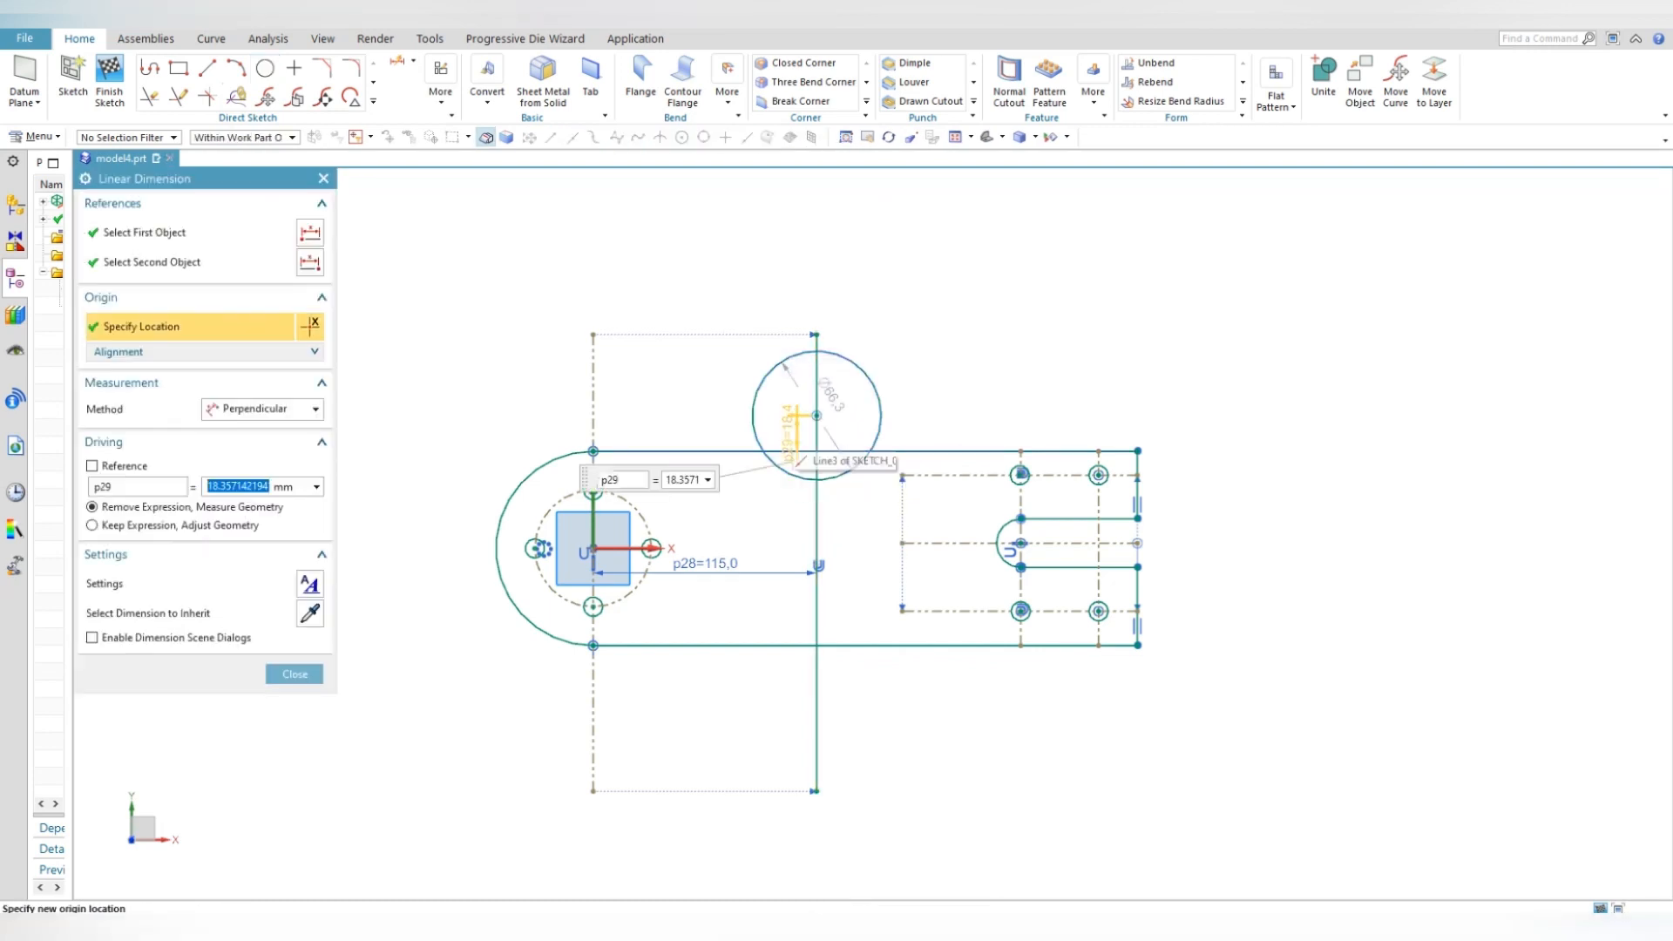
type("15")
key("Return")
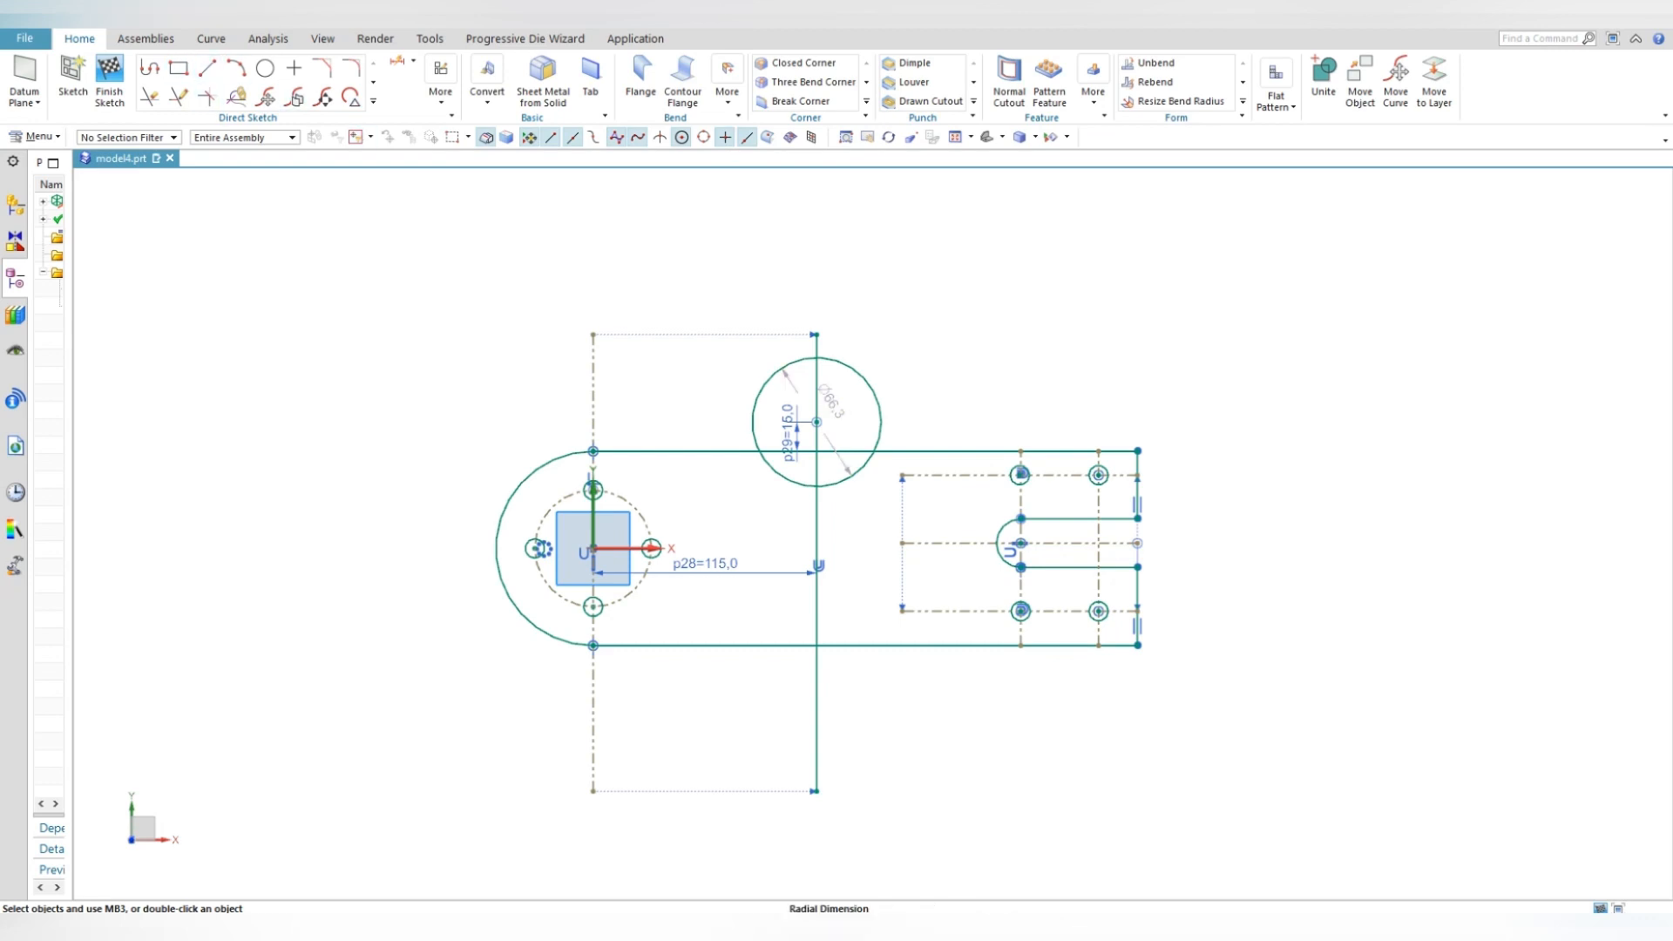
double_click(908, 377)
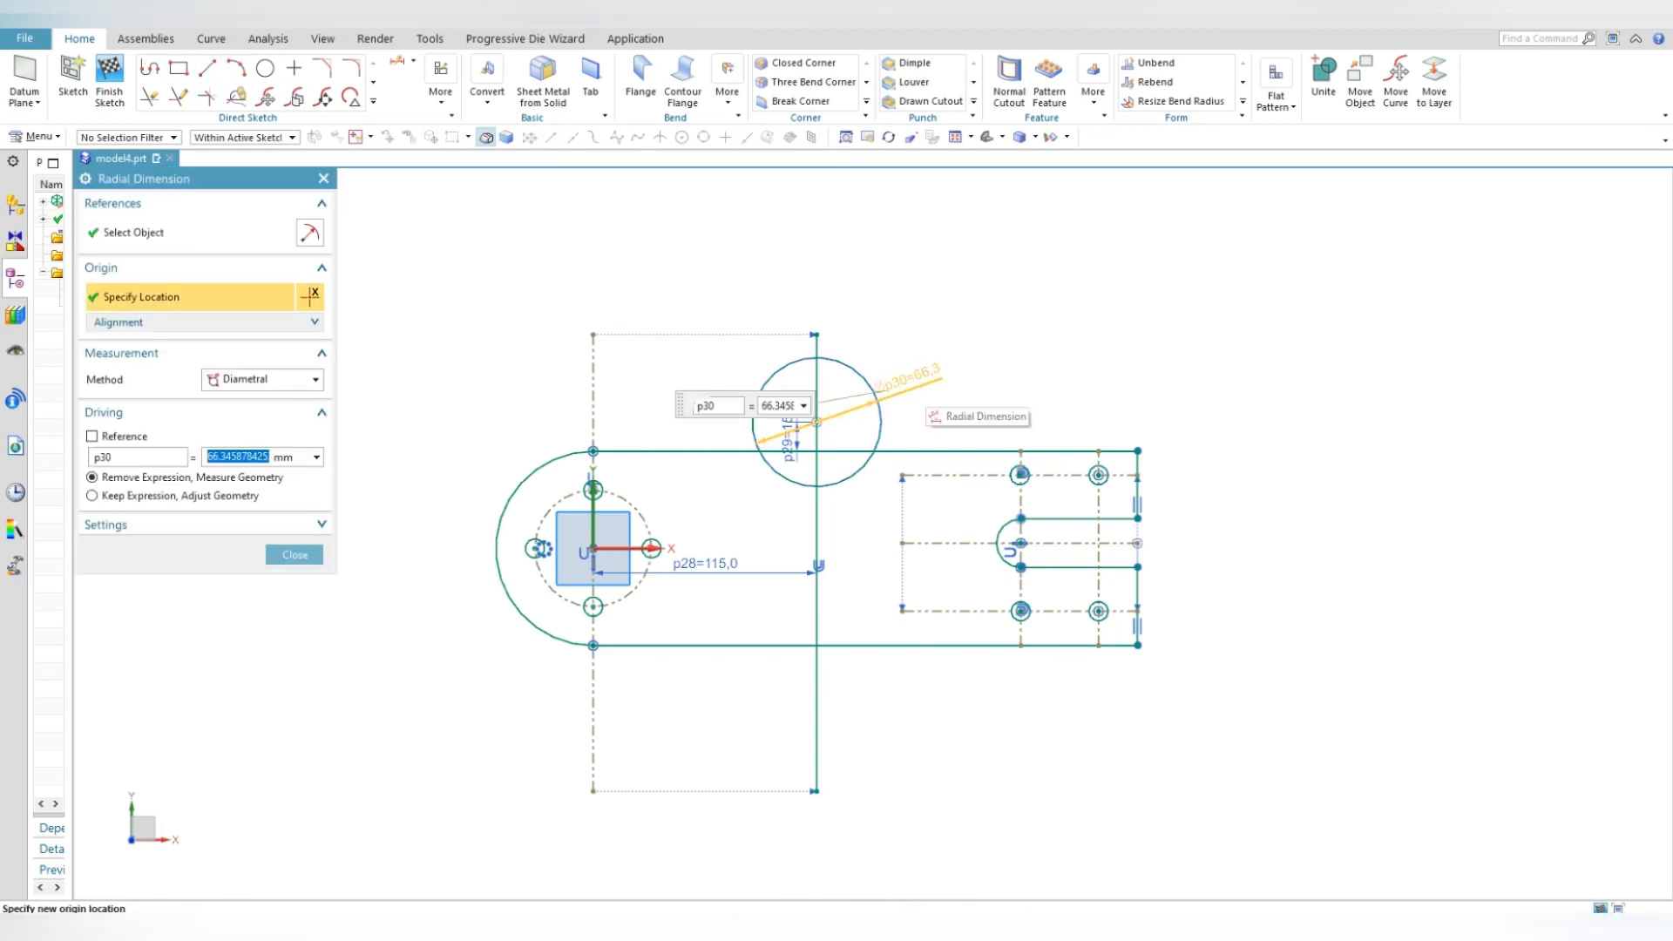
type("35*2")
key("Return")
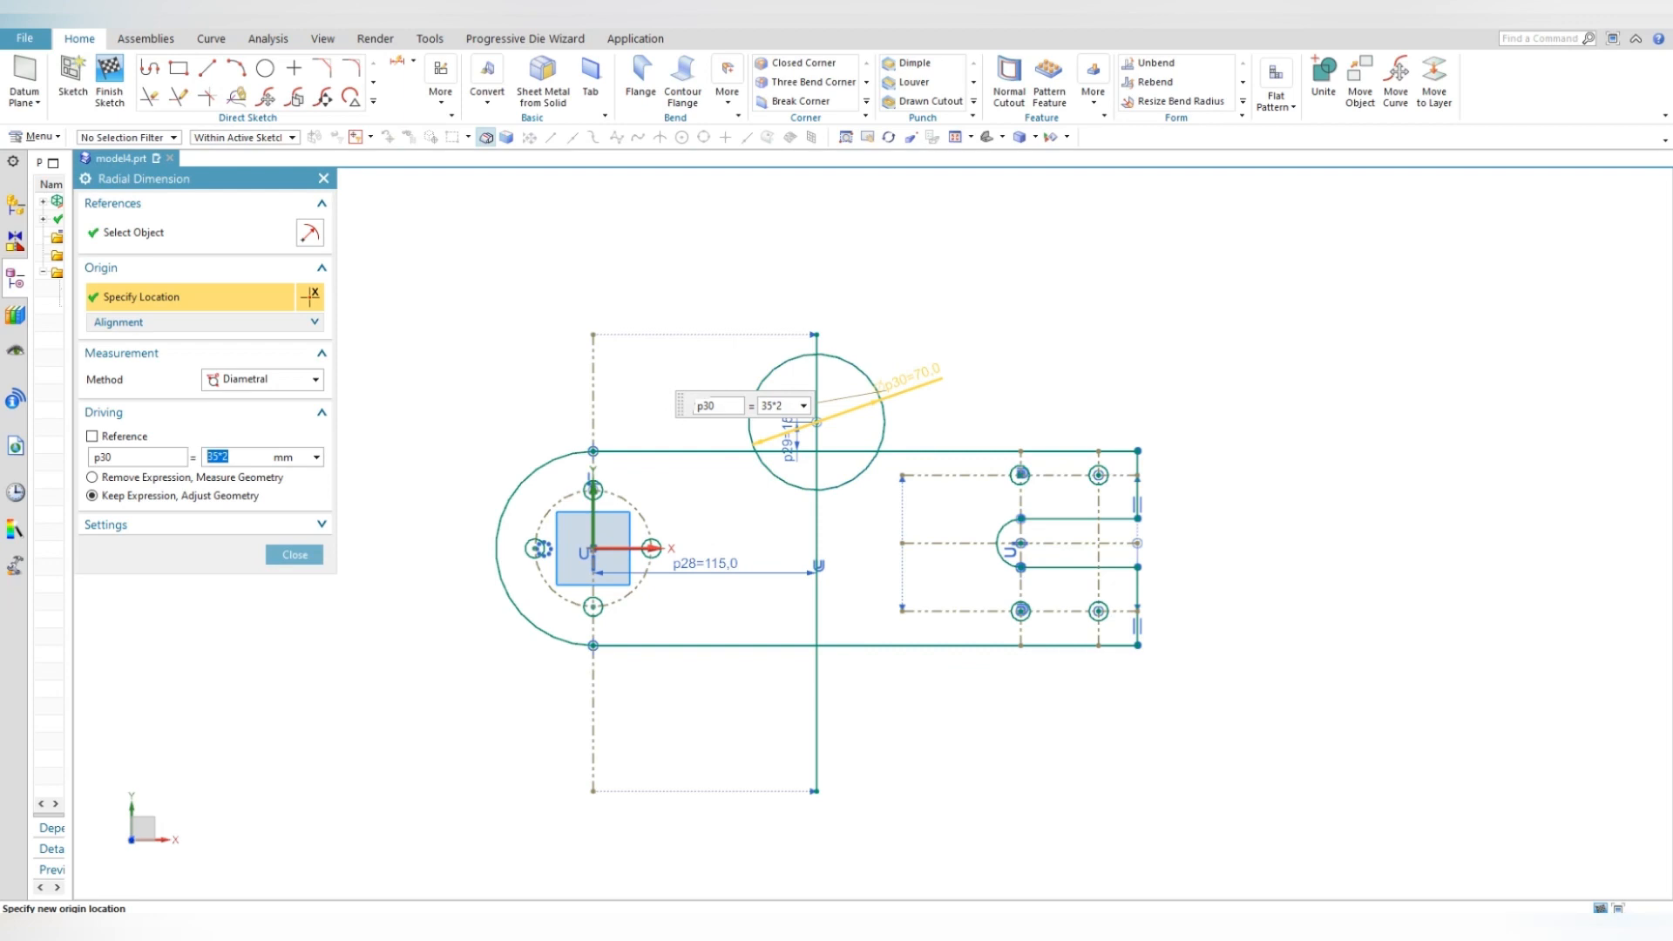
key("Escape")
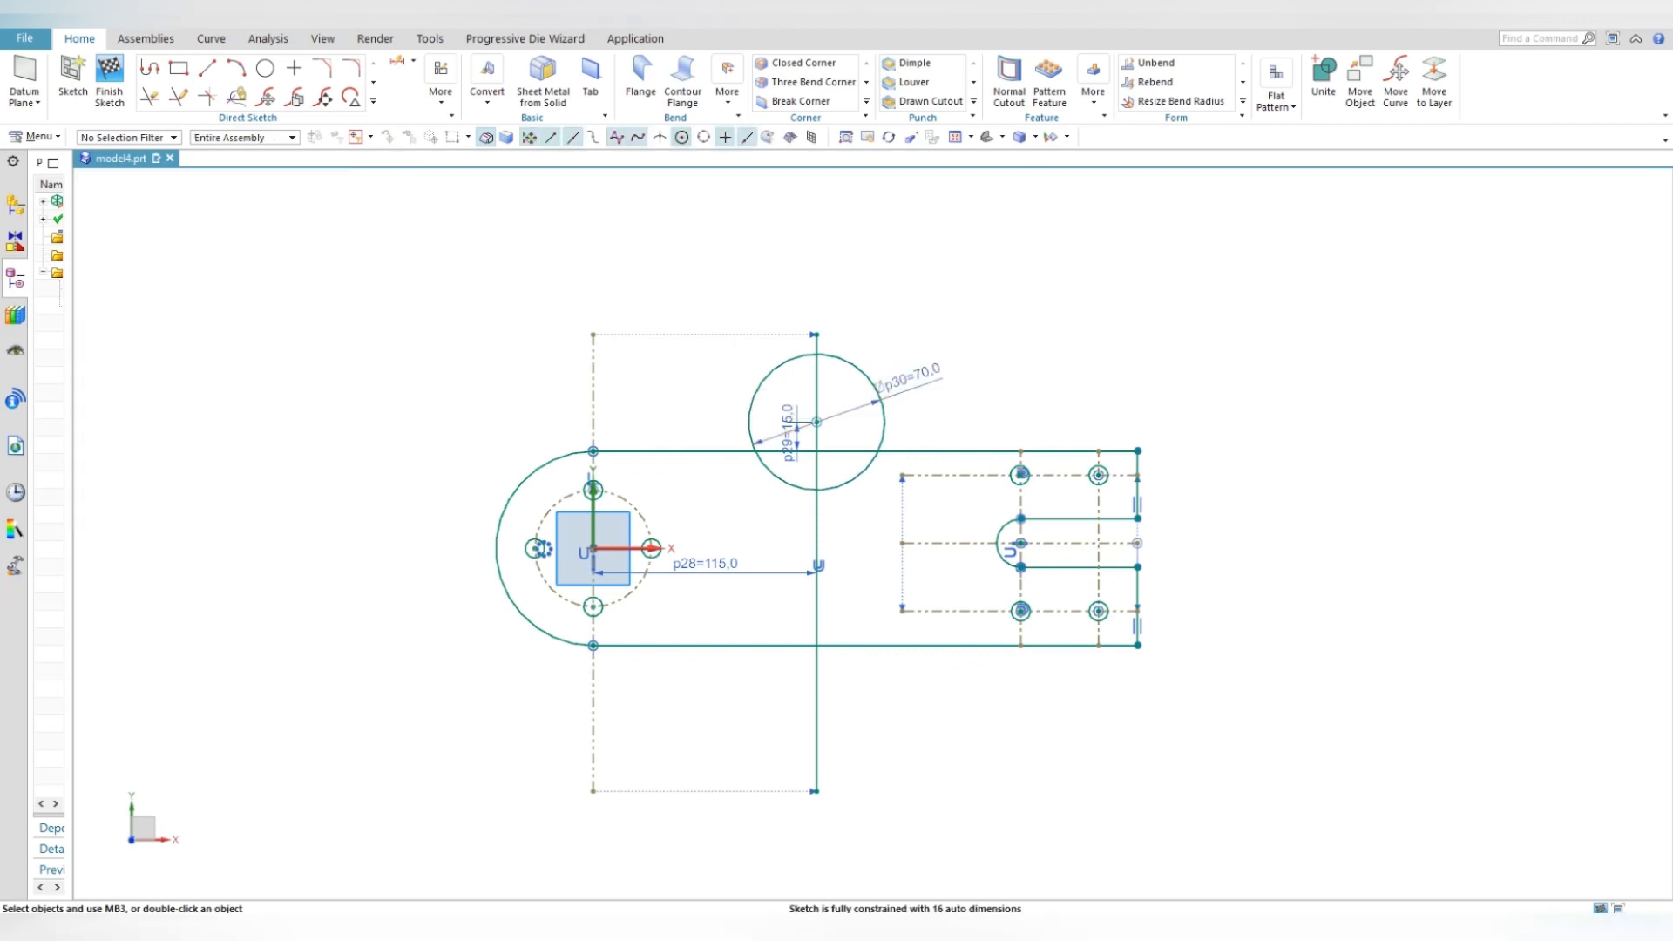
- Trim the circle and the plate's upper edge to leave an open arc notch, and convert the notch's vertical centre line to reference
left_click(150, 96)
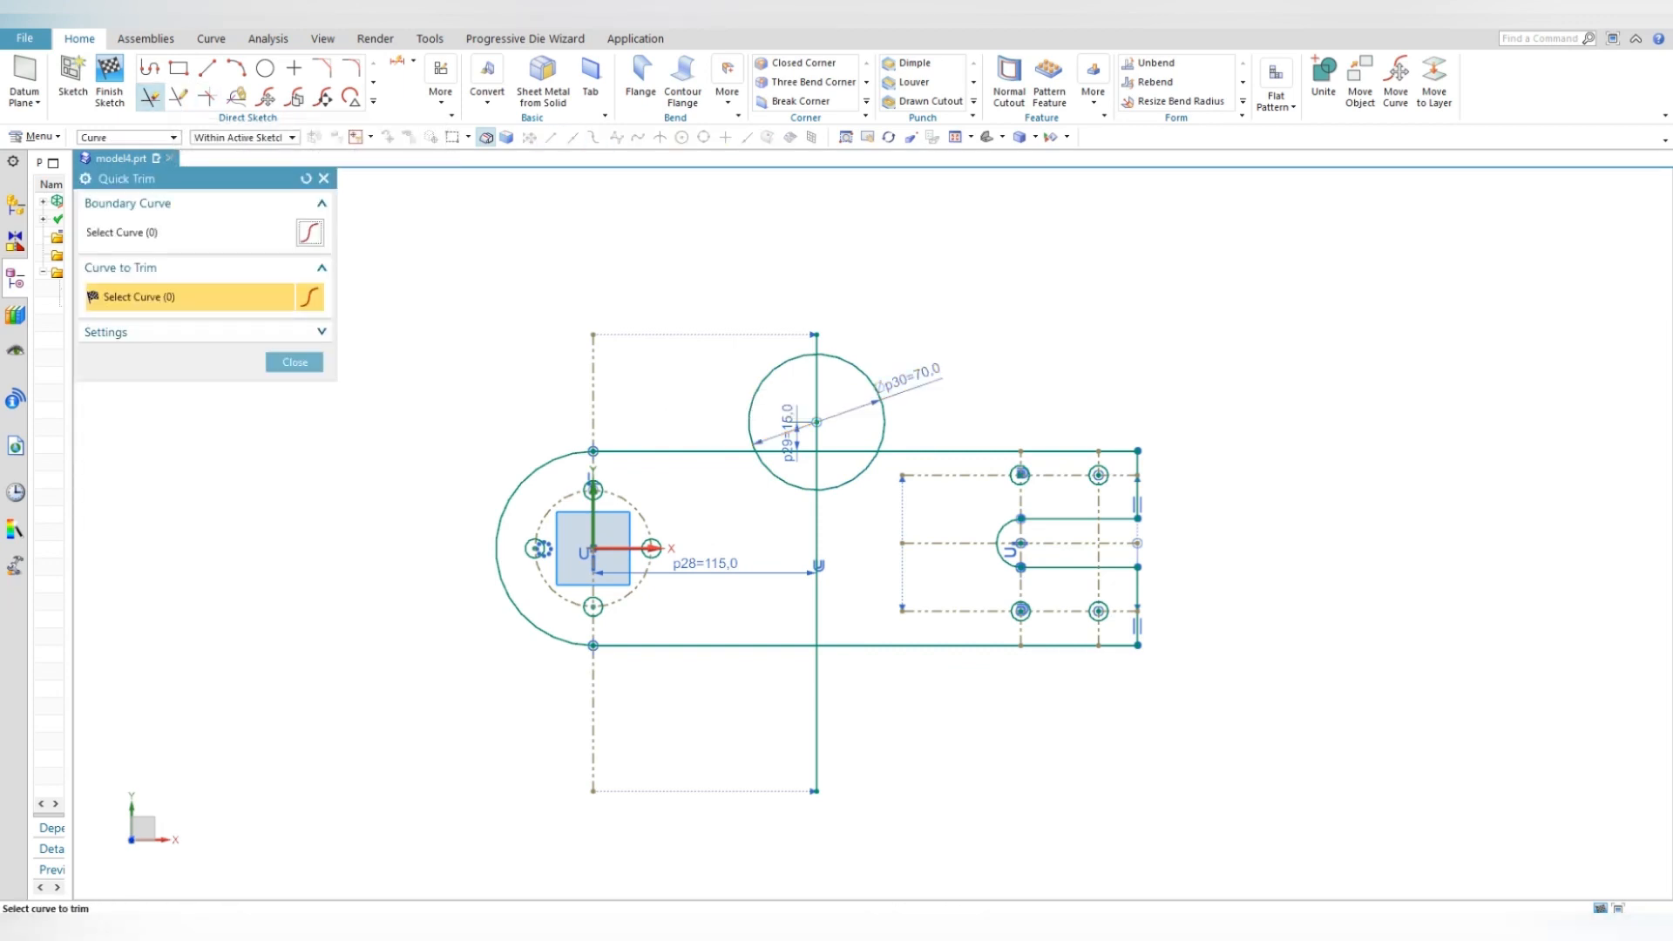
left_click(765, 375)
left_click(867, 376)
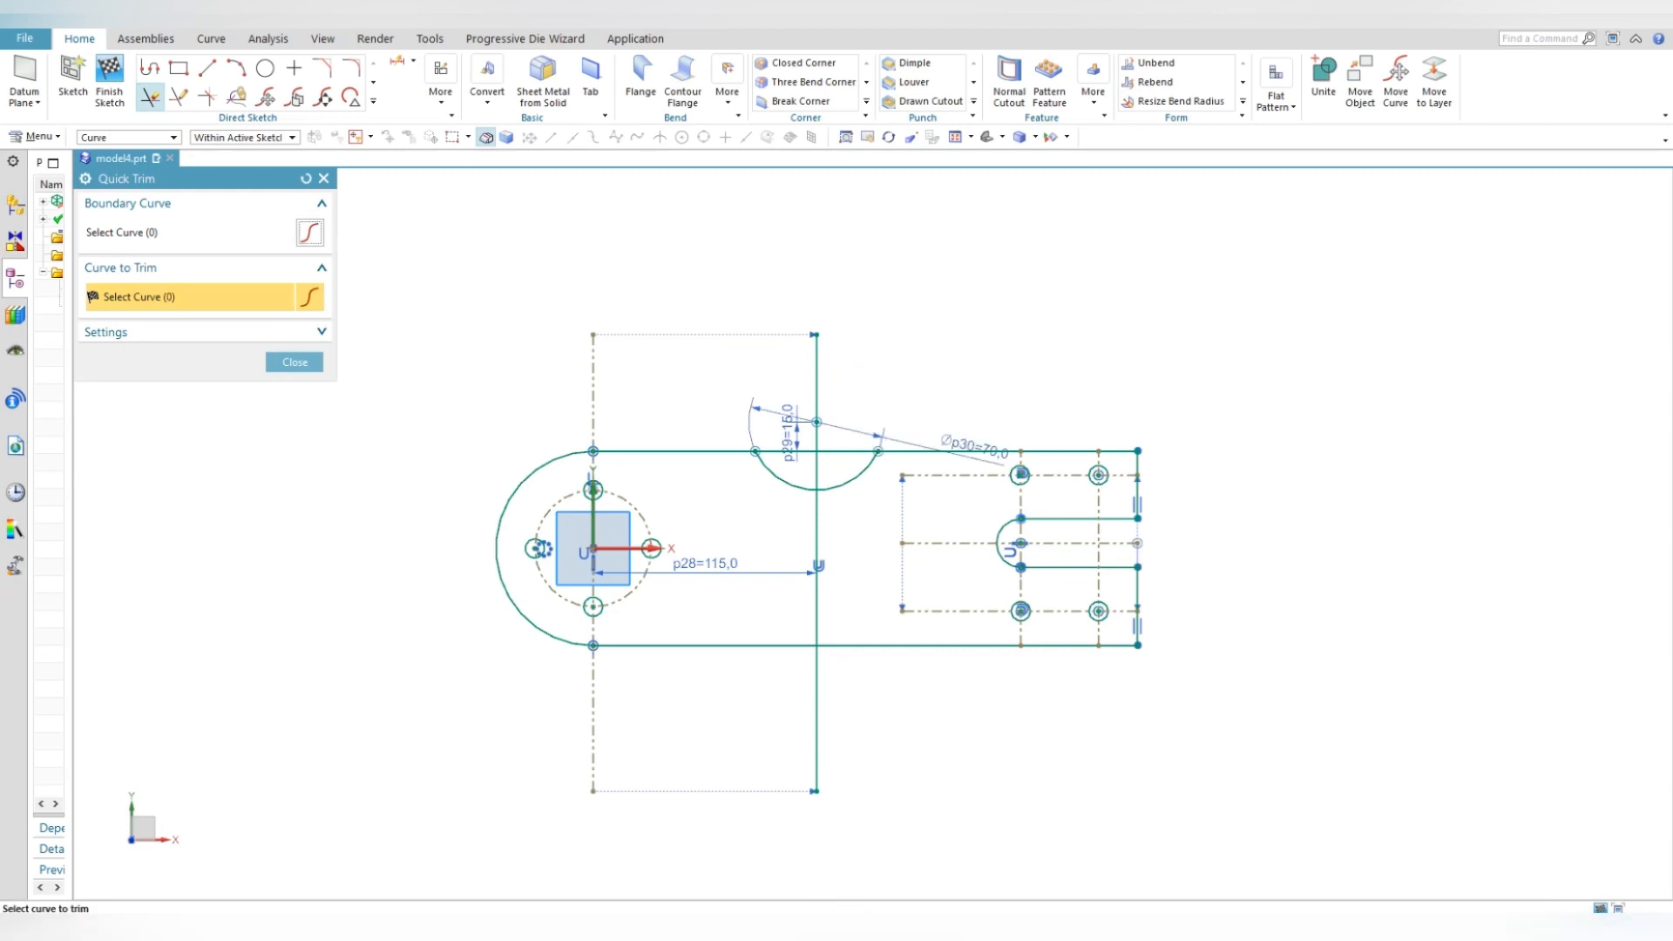
key("Escape")
right_click(817, 523)
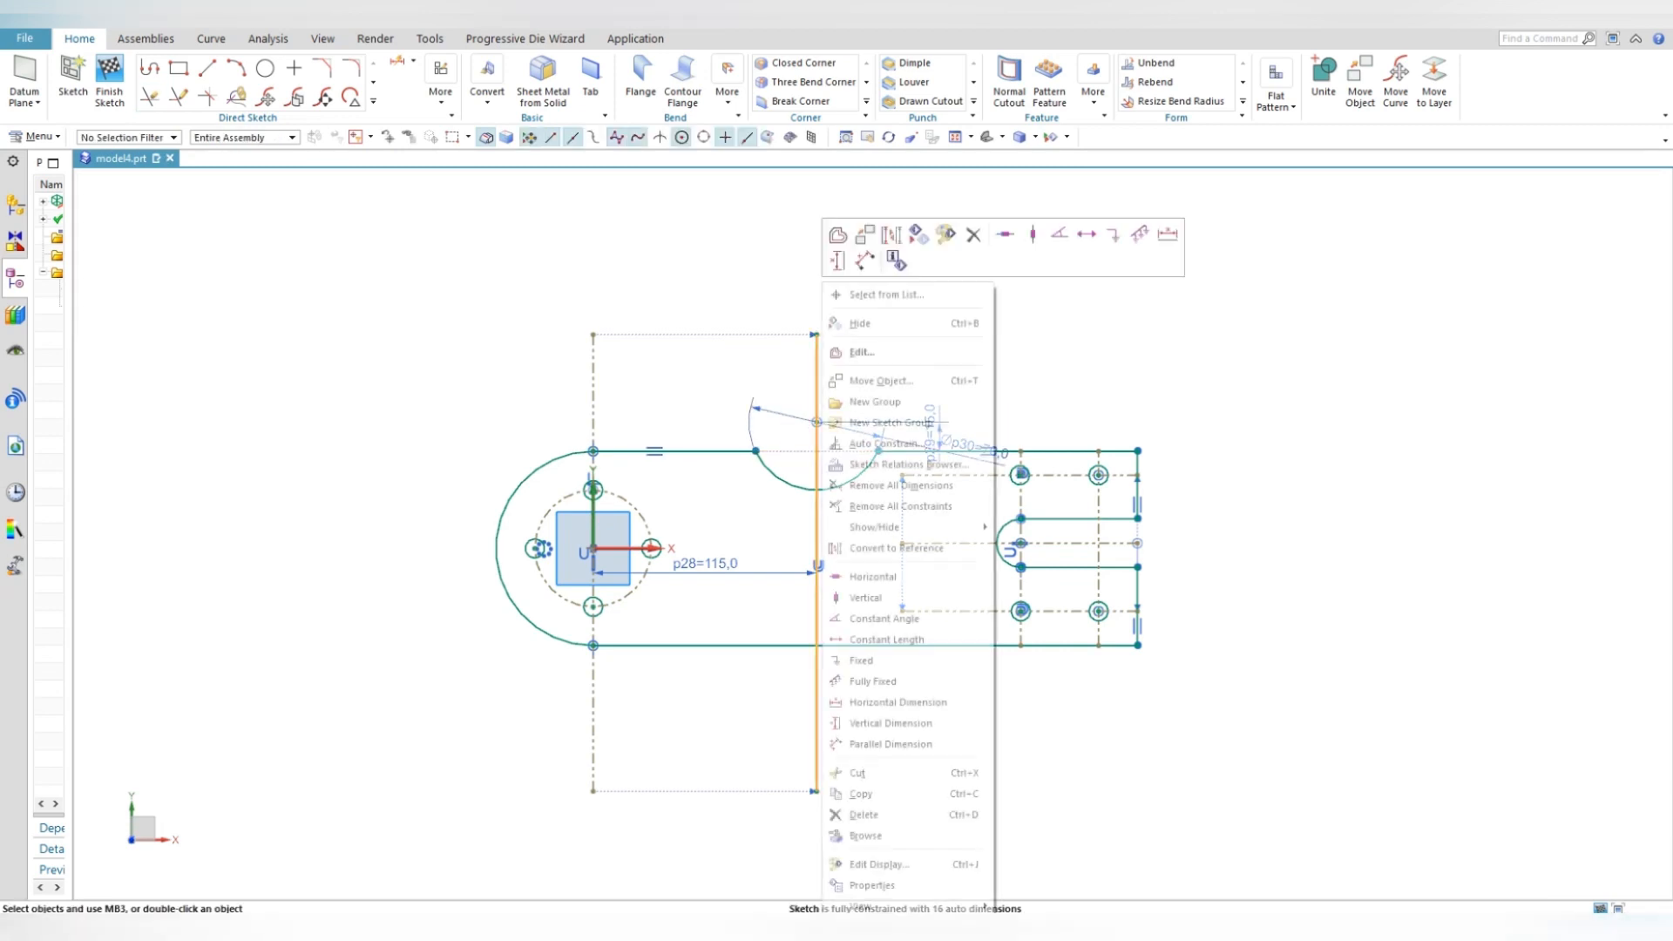
left_click(891, 234)
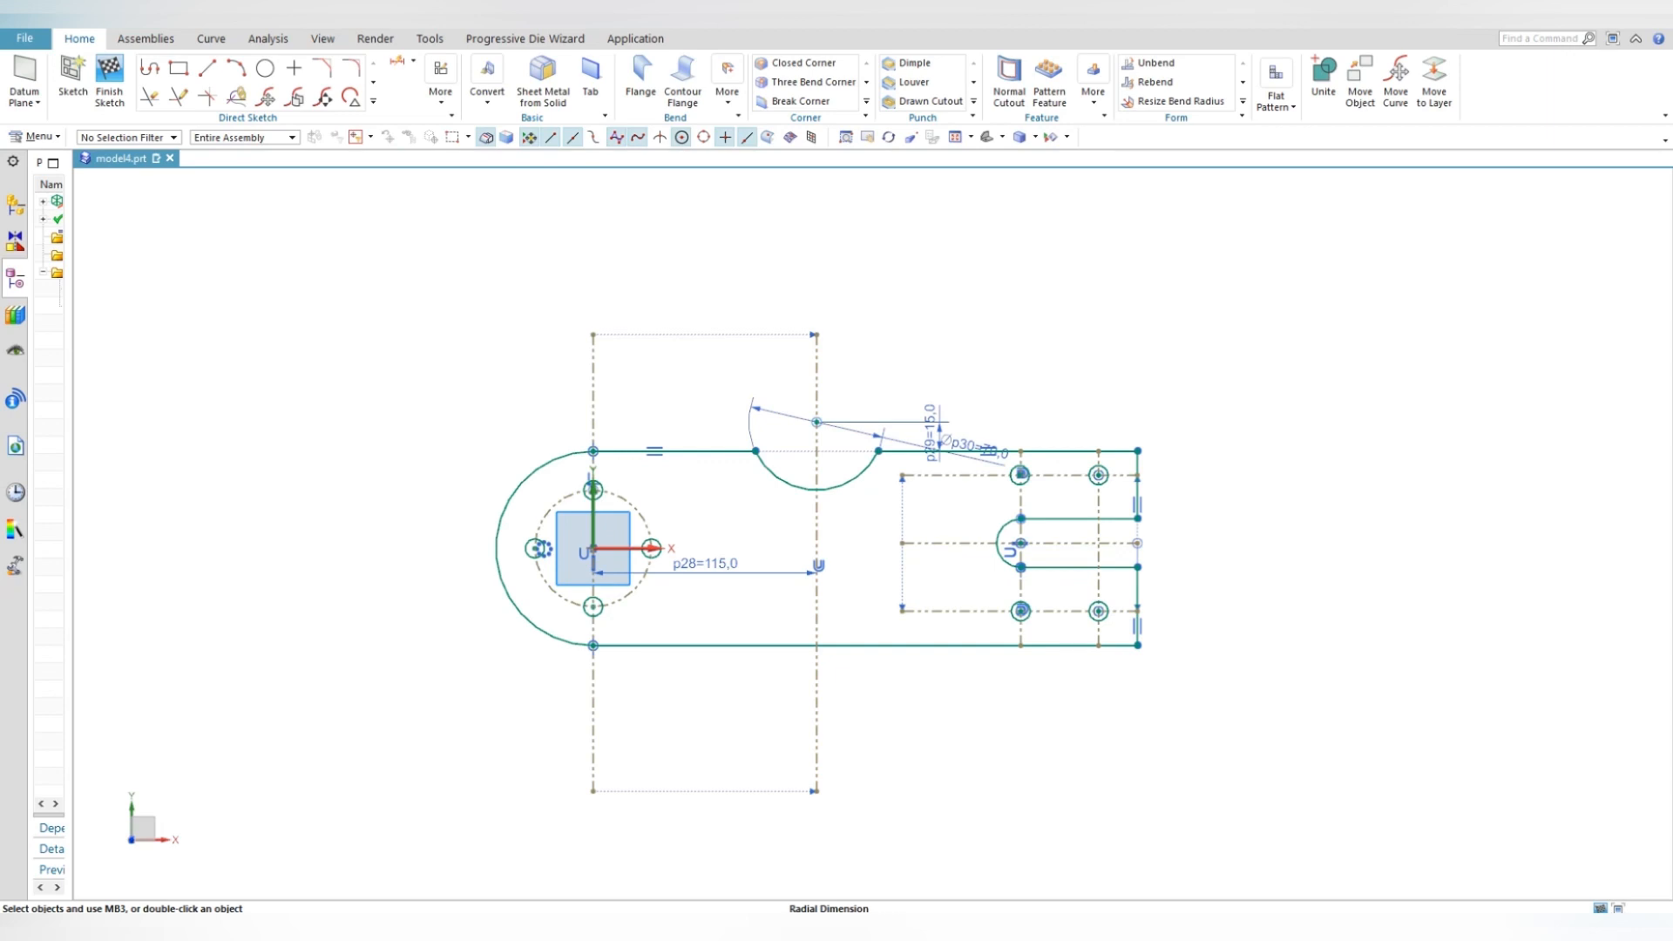
- Offset the rounded end's vertical reference line by 45+20 mm toward the straight end
left_click(373, 100)
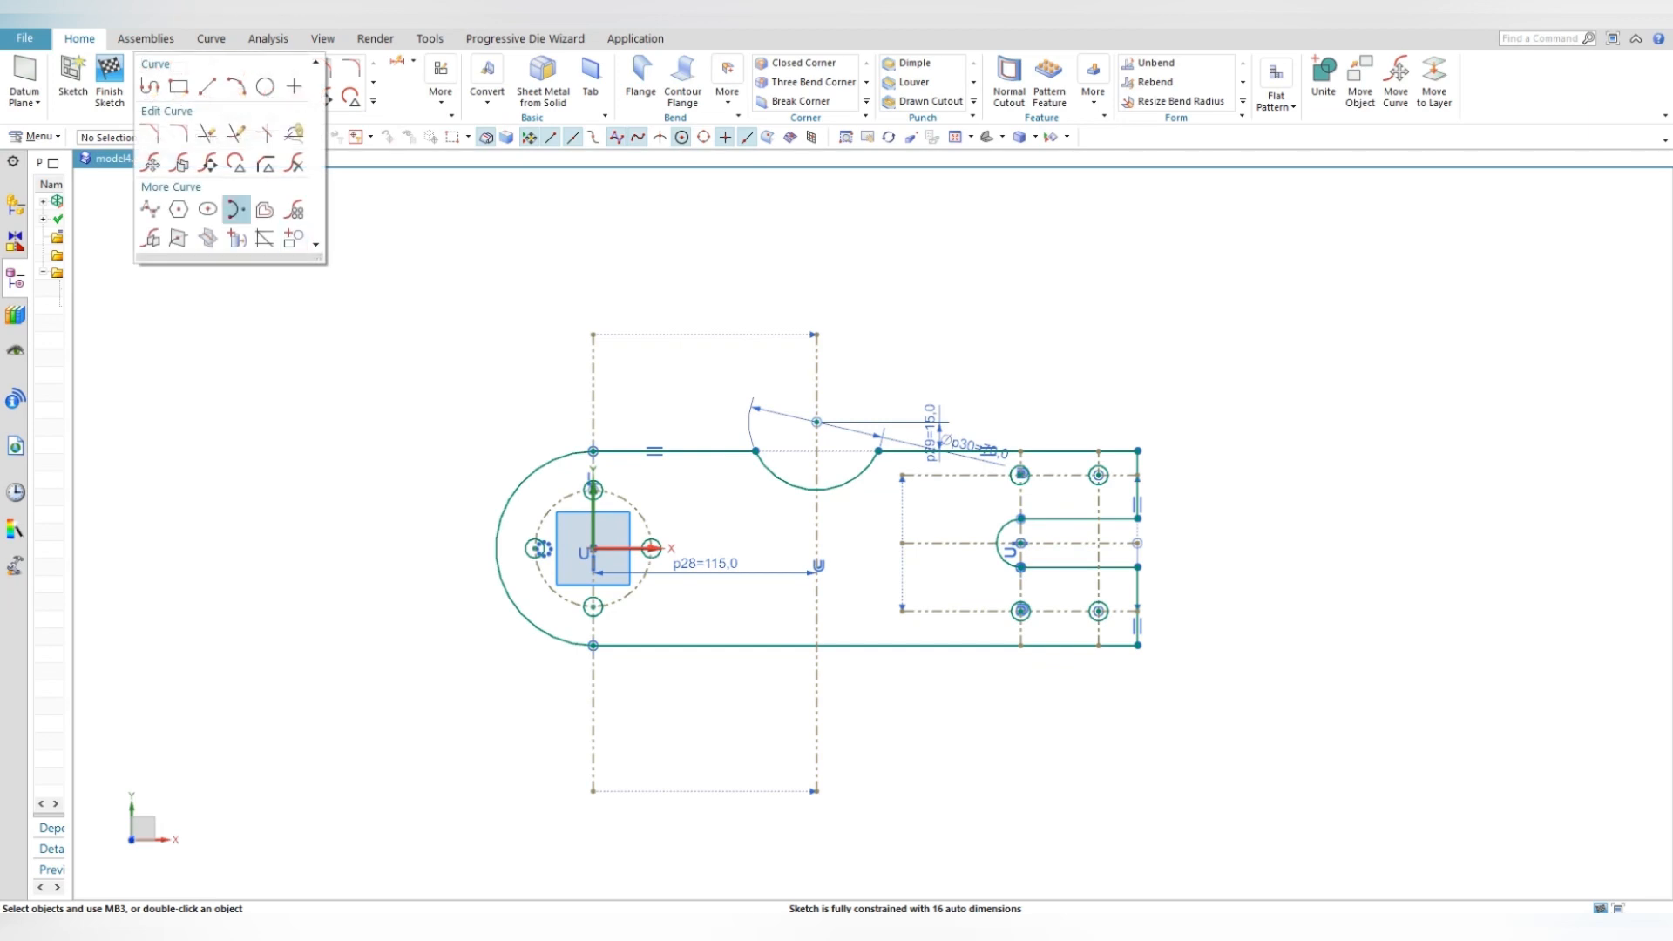
left_click(265, 210)
left_click(593, 418)
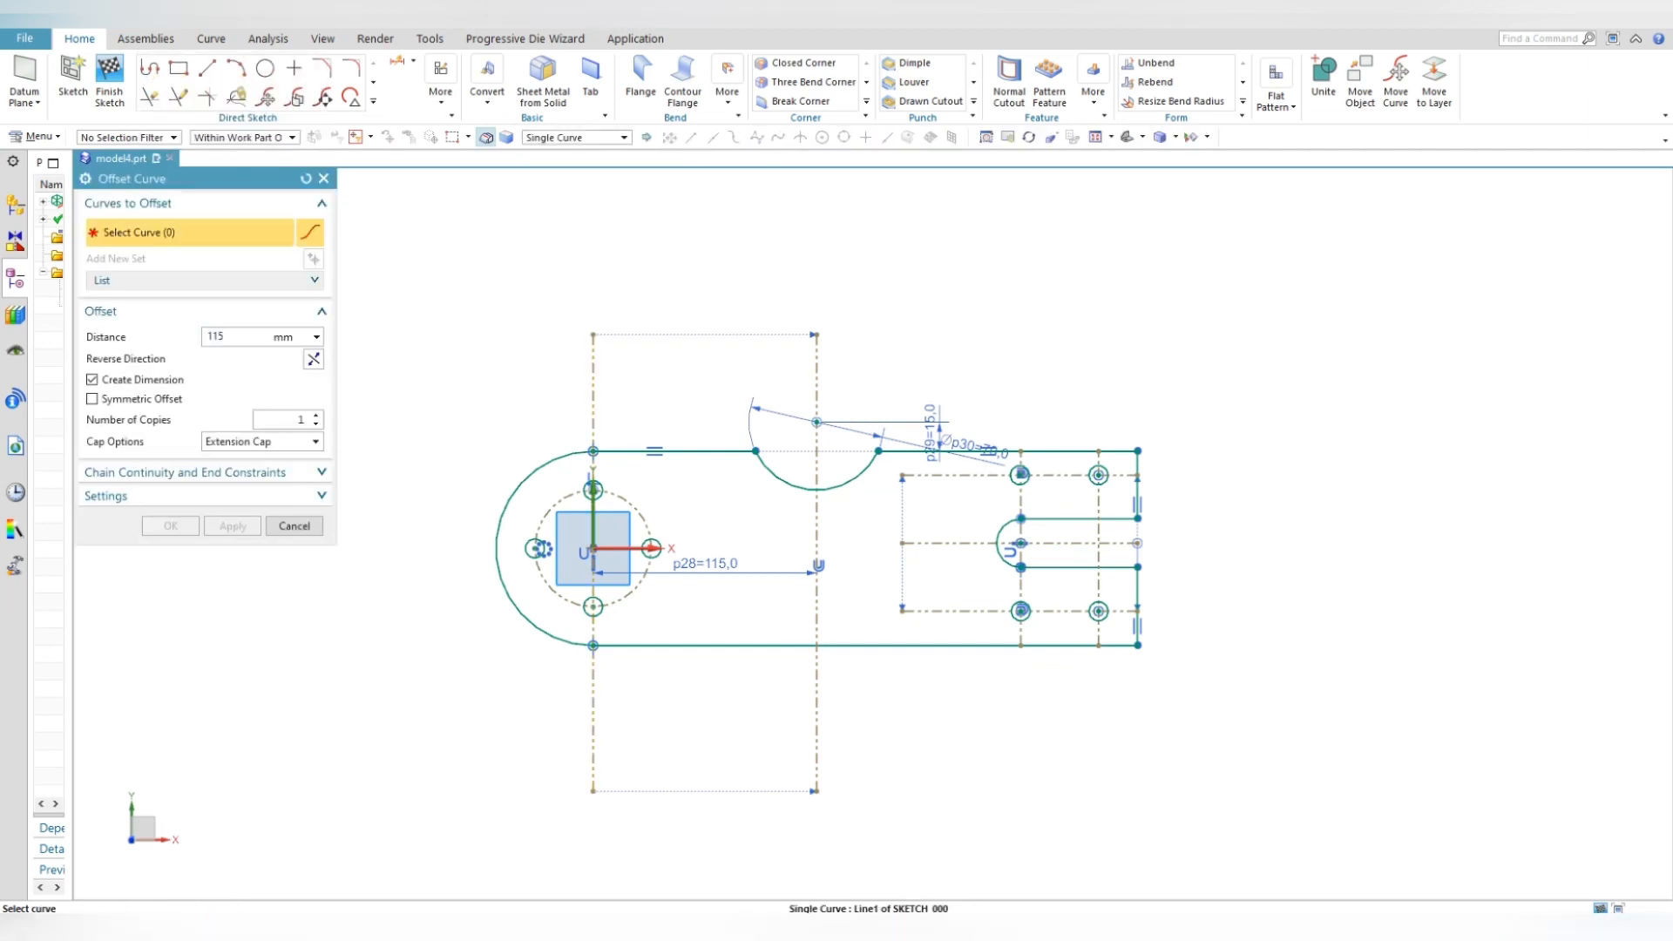
left_click_drag(823, 393, 709, 393)
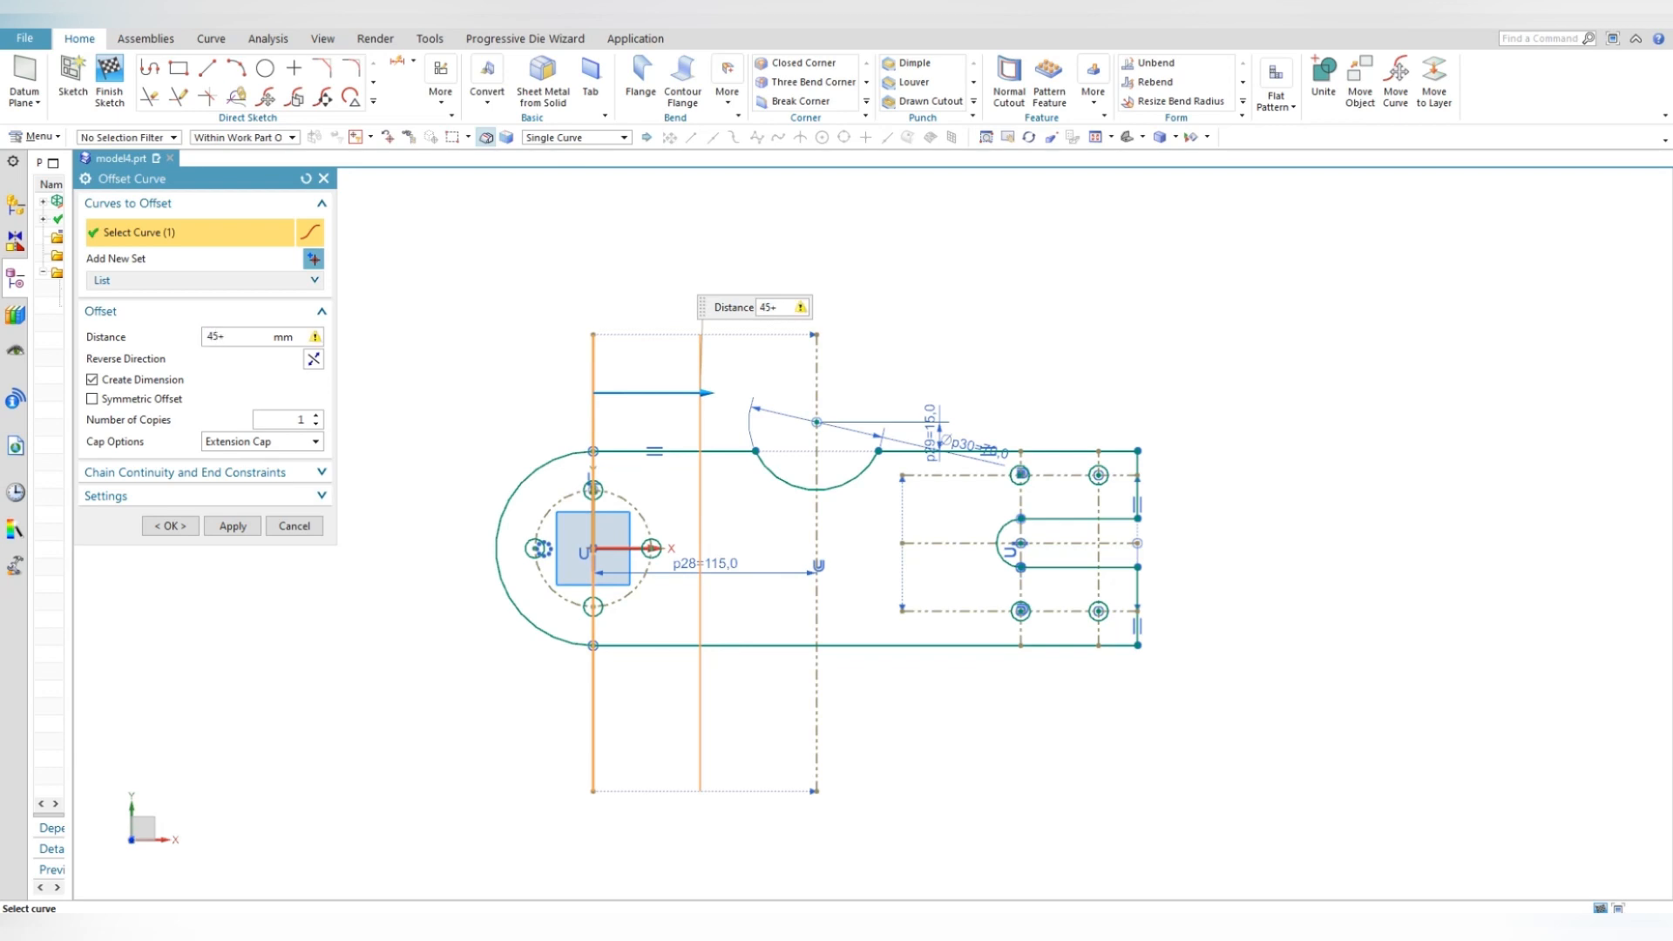
key("Return")
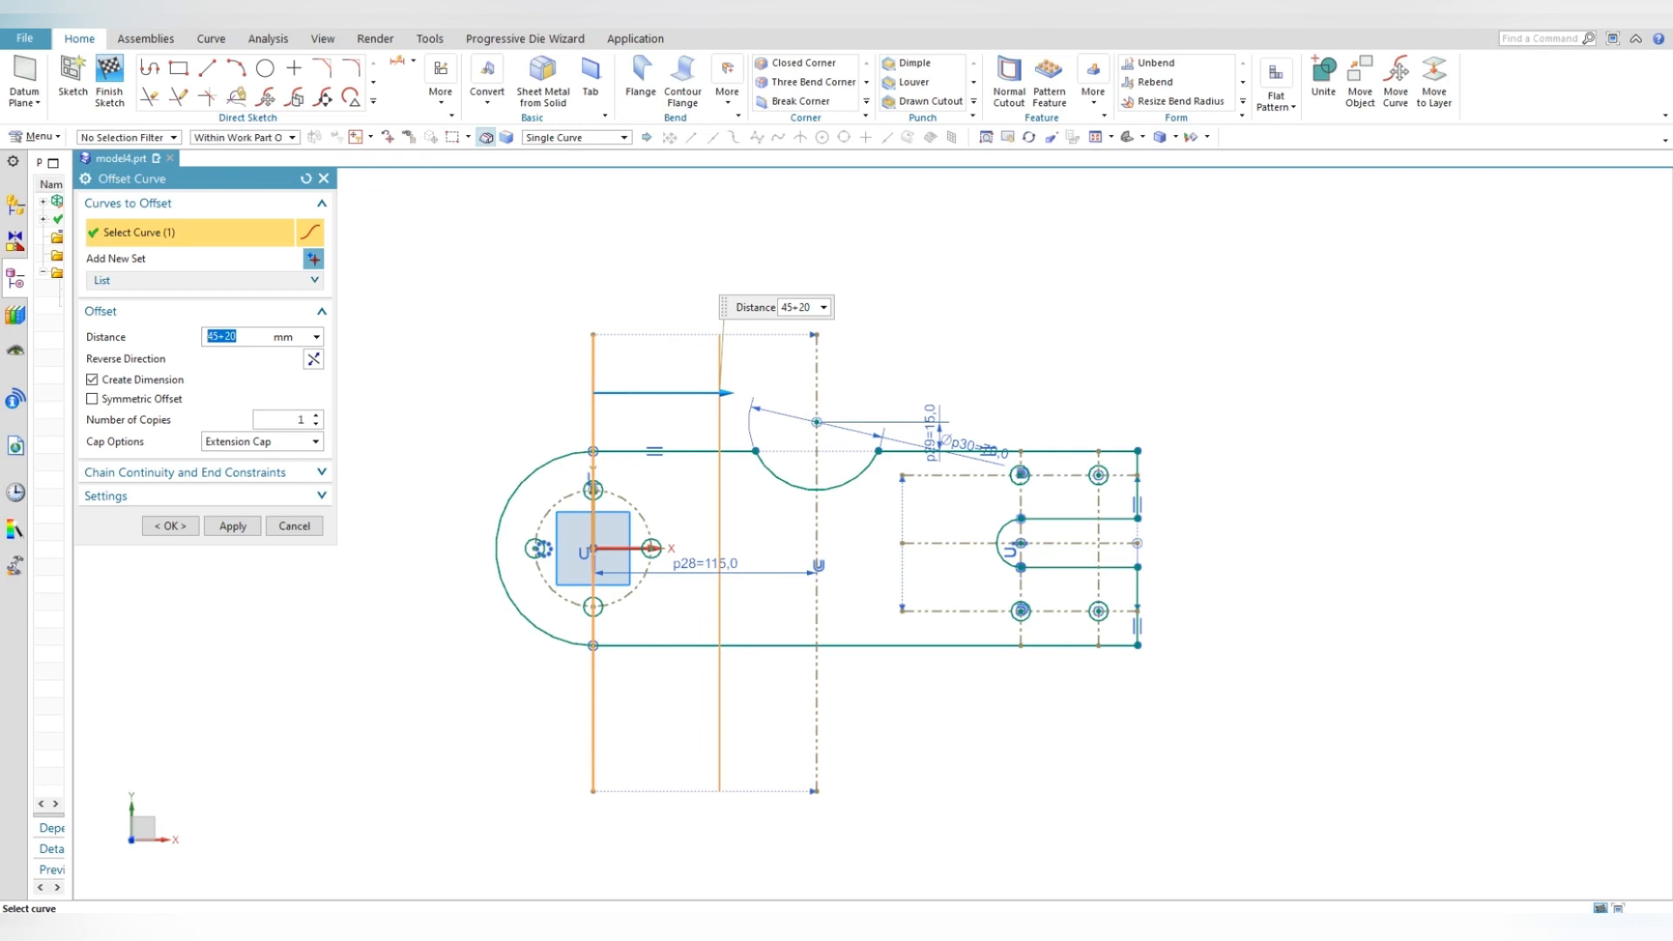
key("Return")
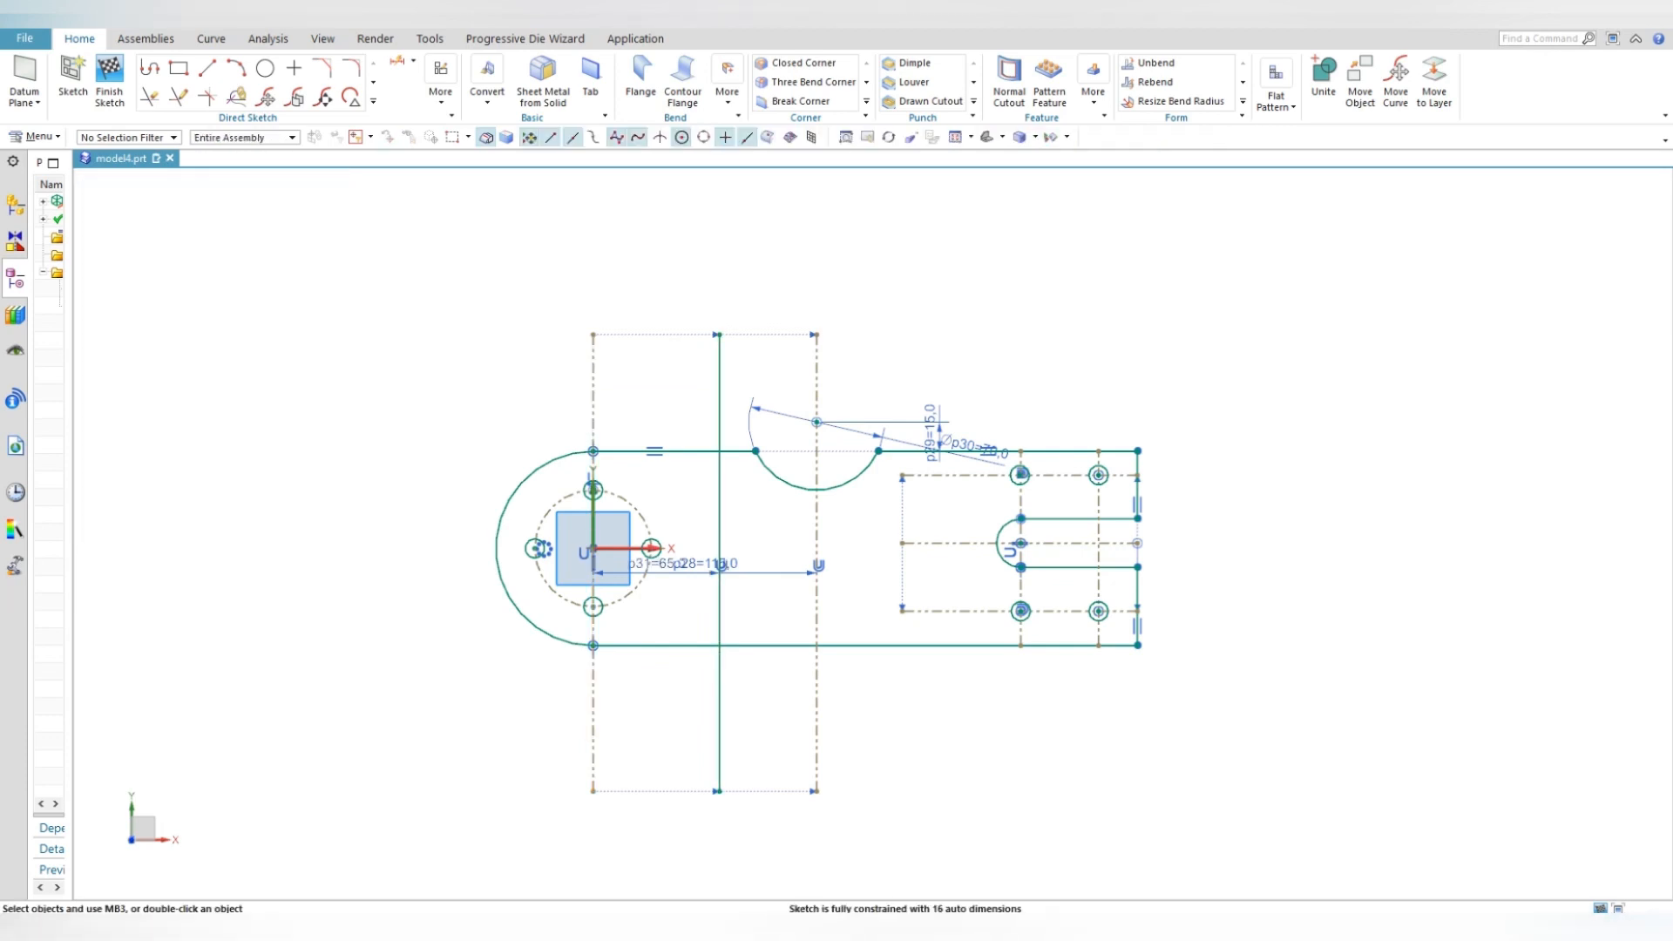
- Stretch the horizontal reference lines past the newest vertical line, and draw a 16 mm circle where the middle one crosses it
double_click(941, 543)
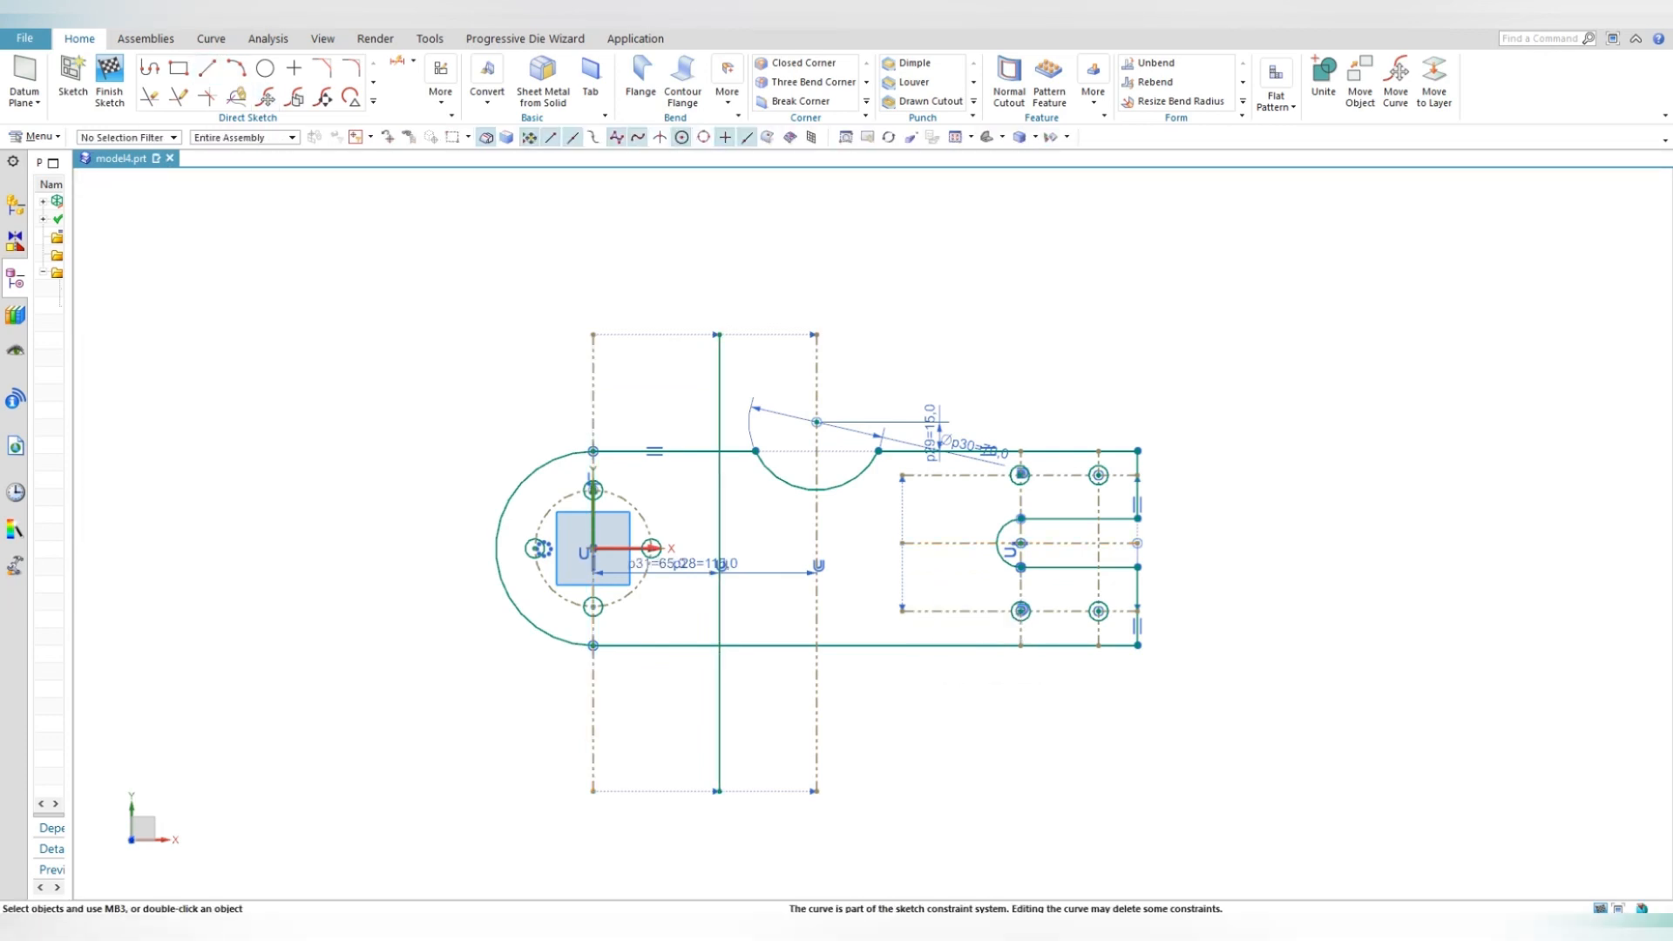
left_click_drag(902, 543, 700, 610)
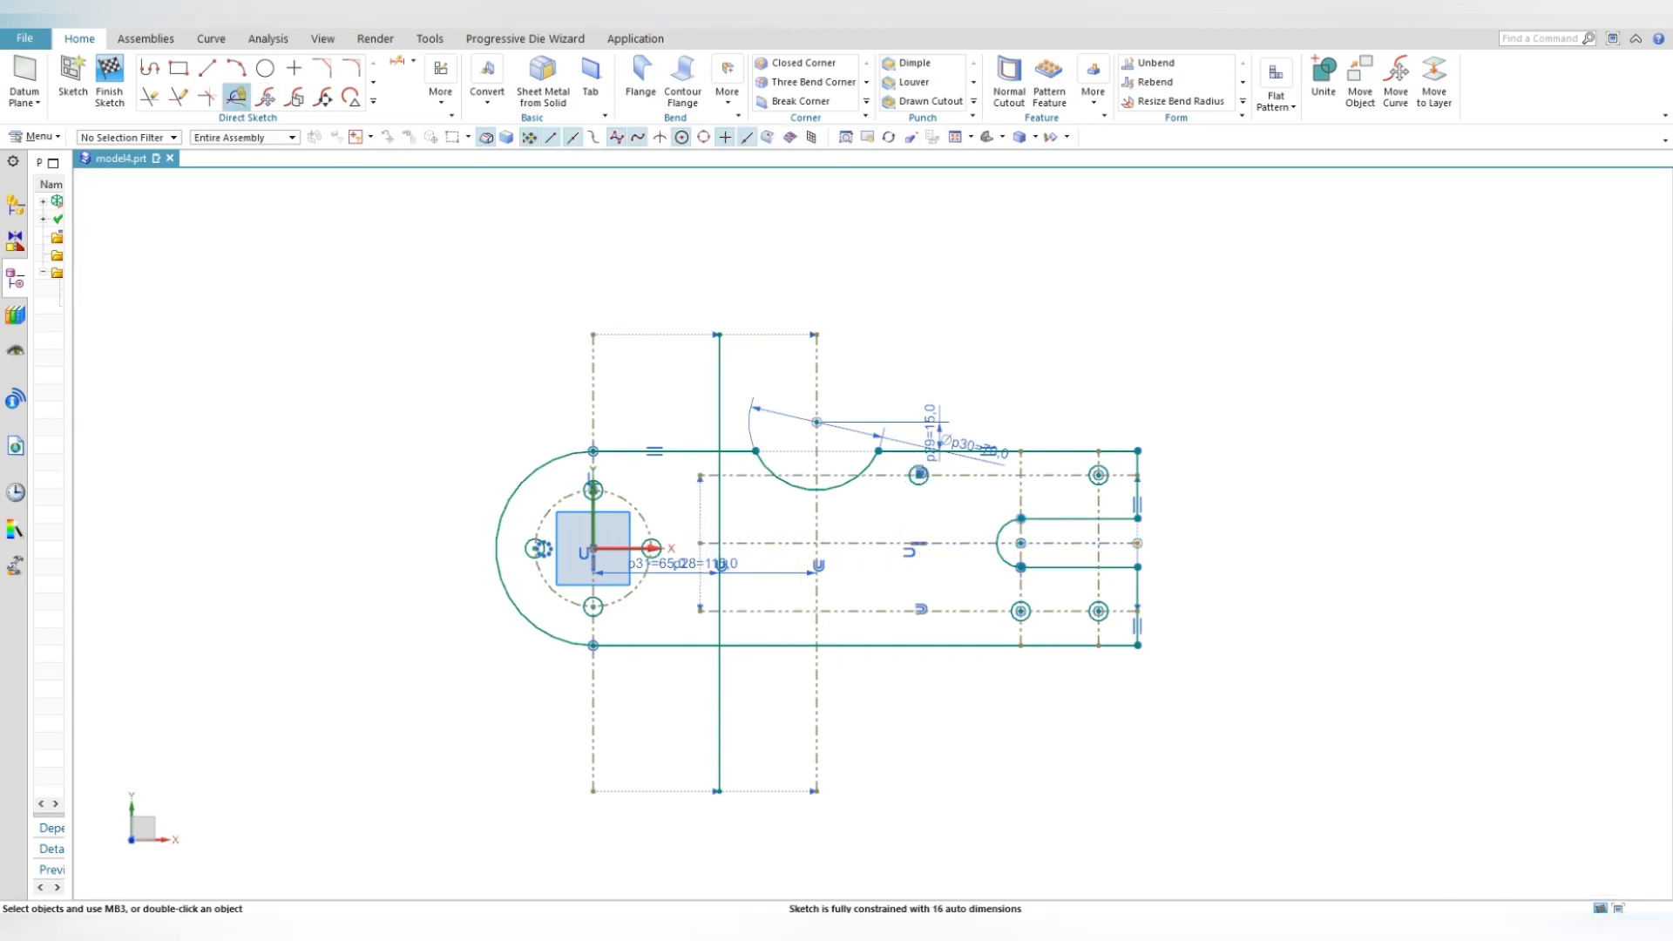
left_click(265, 68)
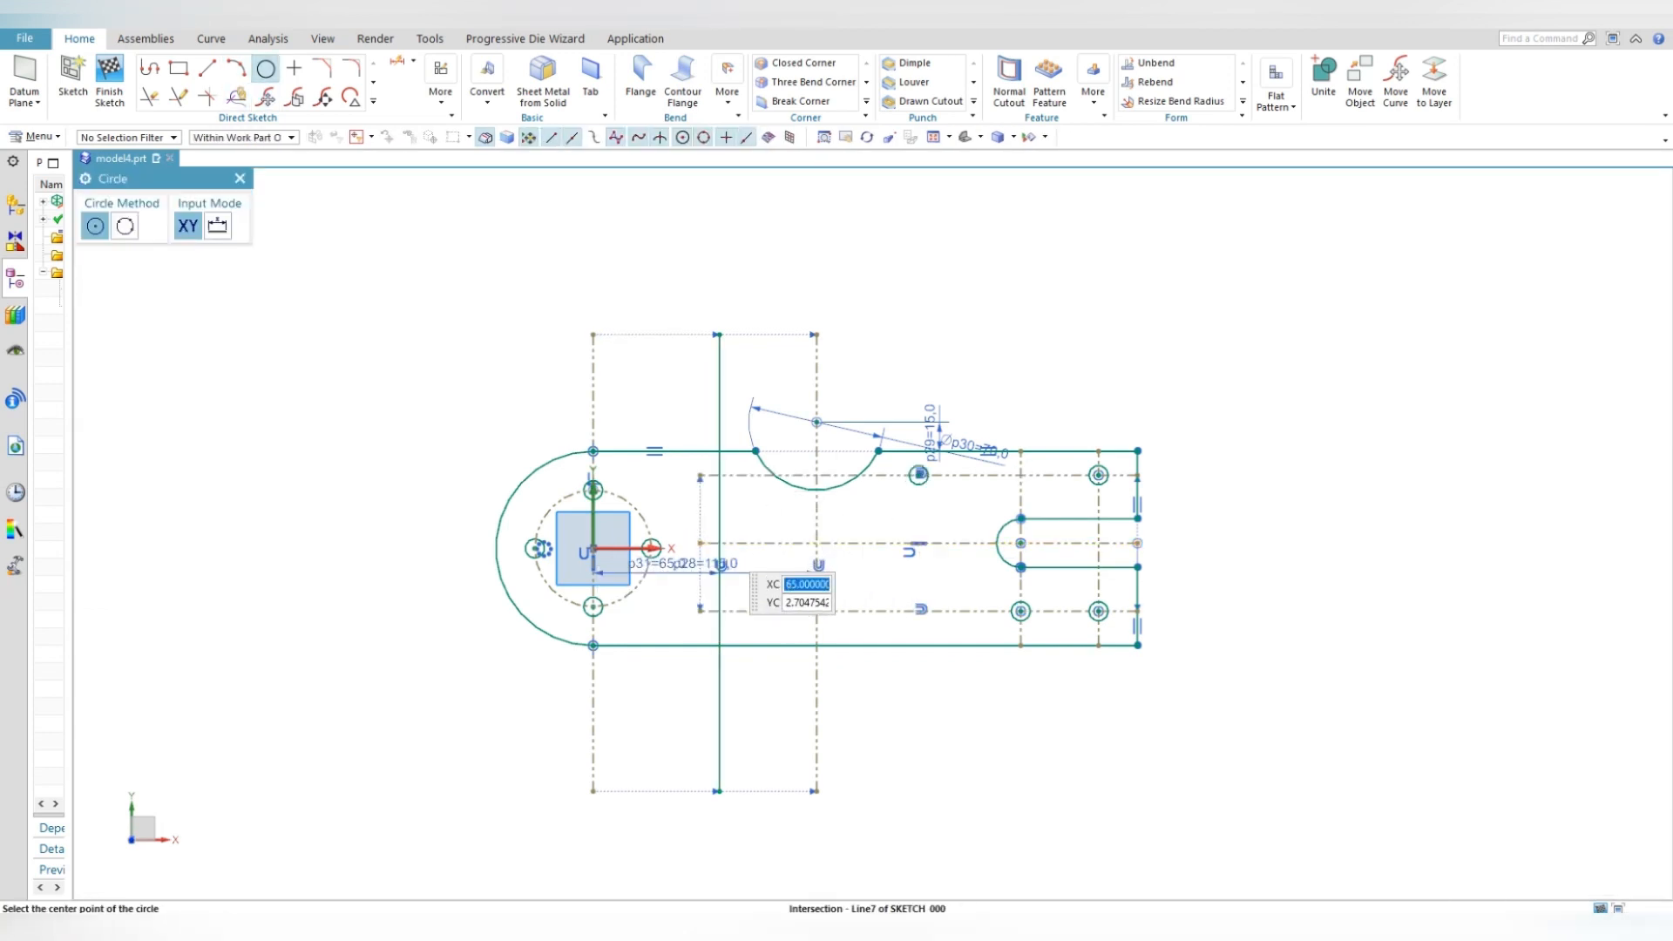
left_click(719, 543)
scroll(738, 562, "up", 6)
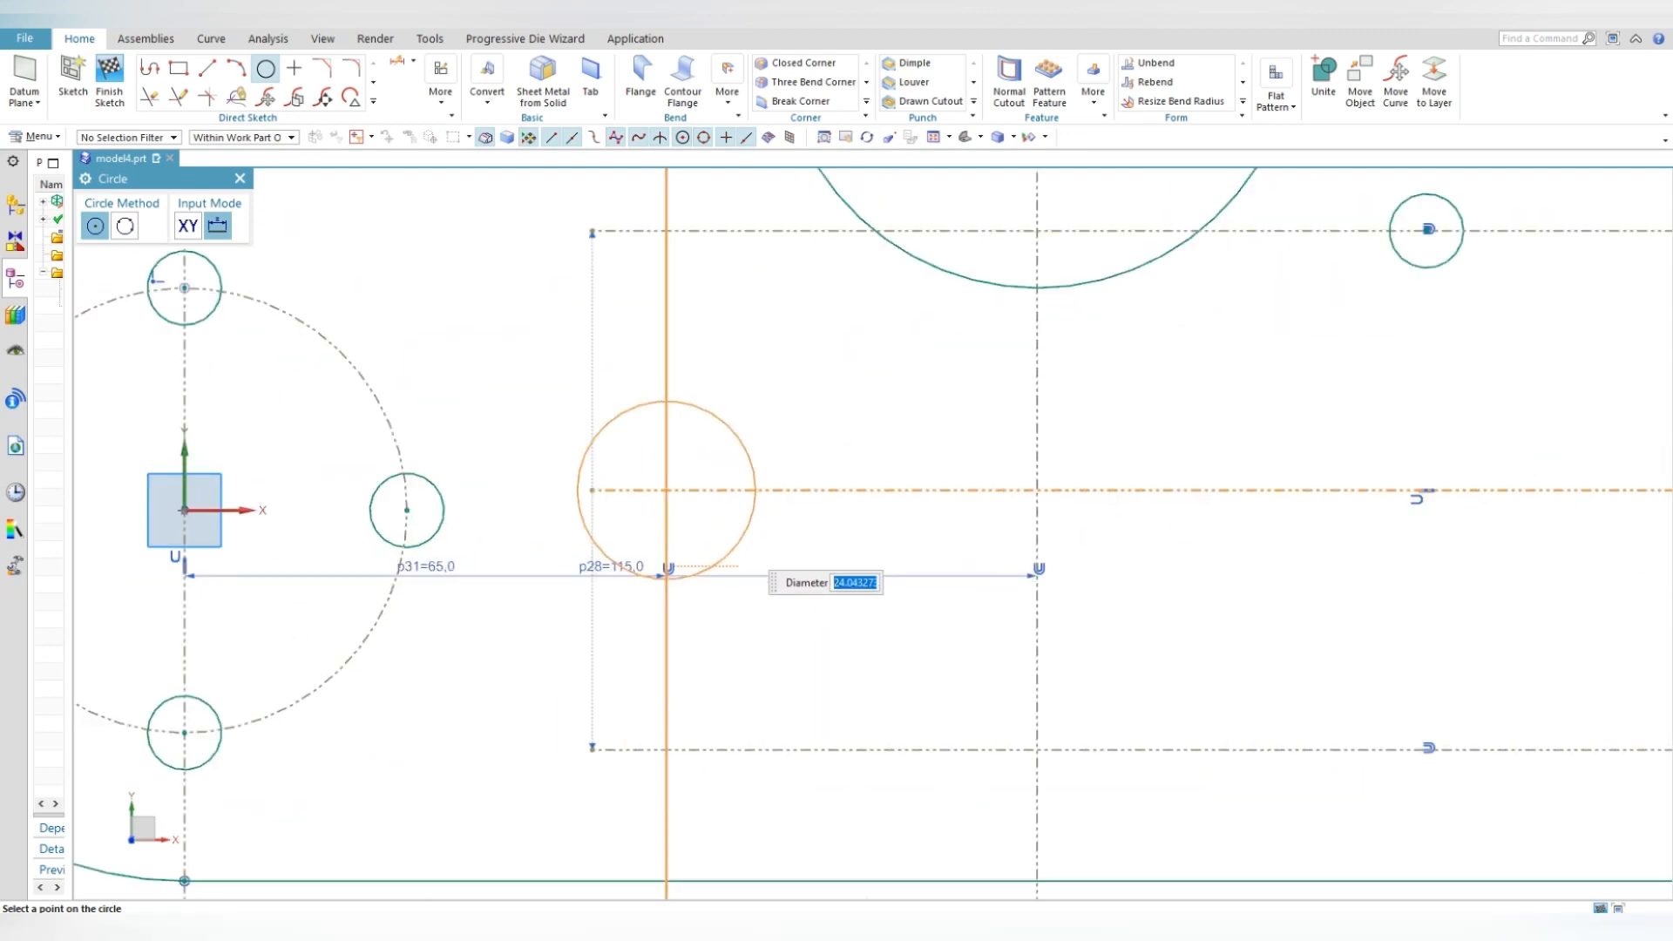
type("16")
key("Return")
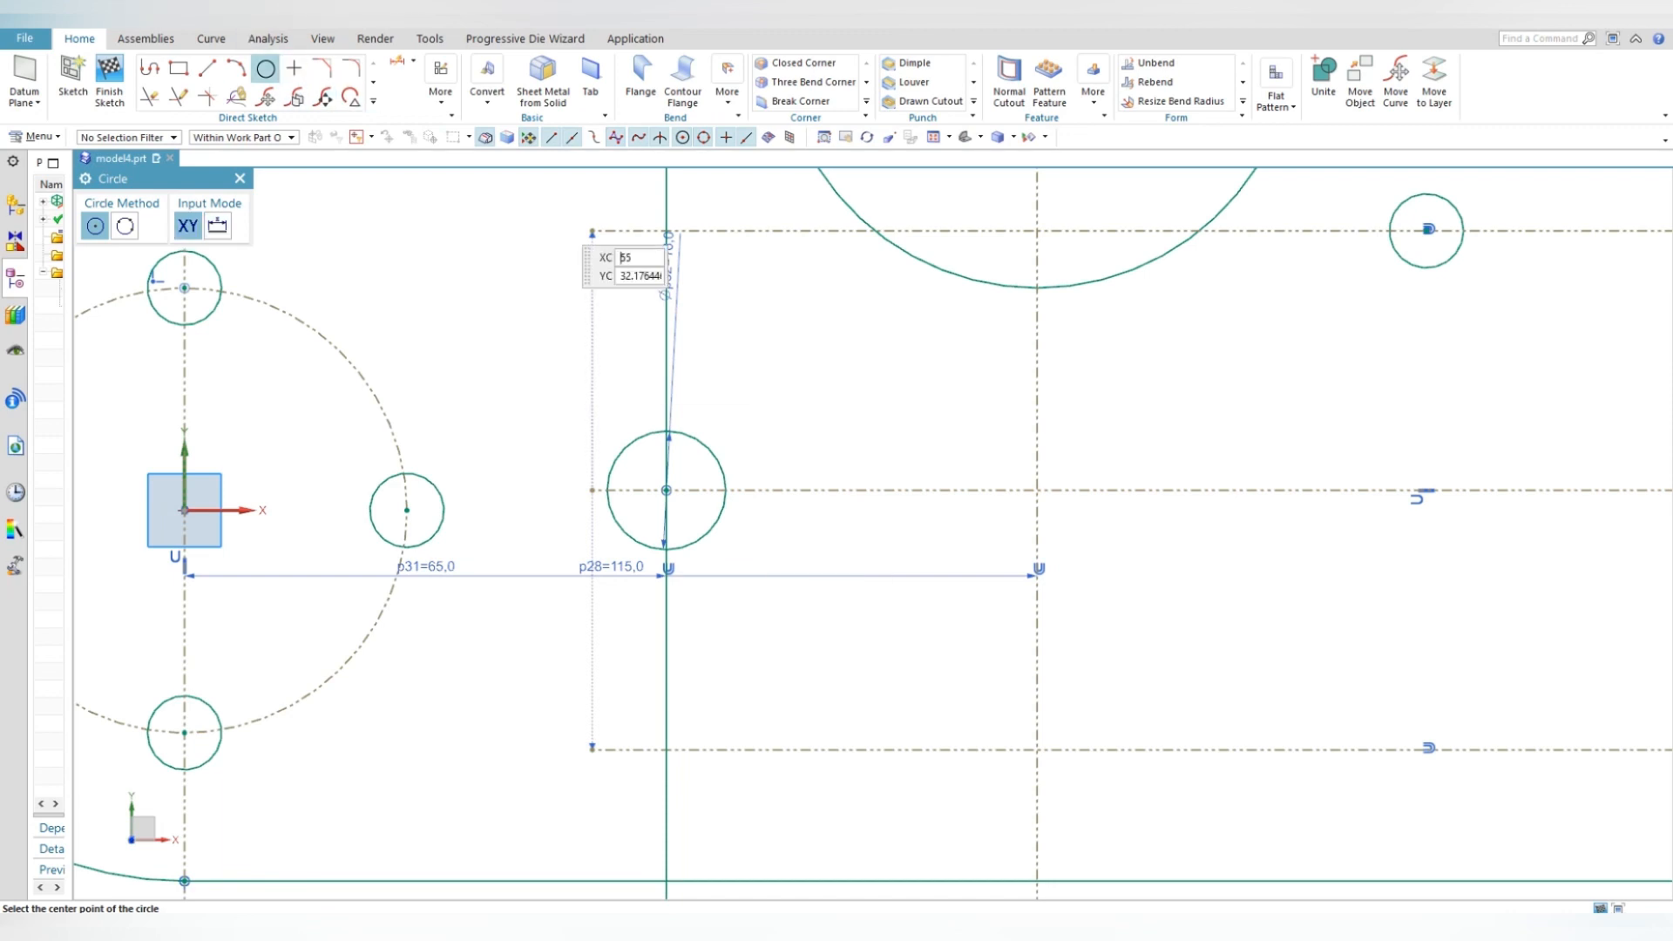
- Offset the vertical line through the 16 mm circle by 30 mm toward the straight end
left_click(373, 101)
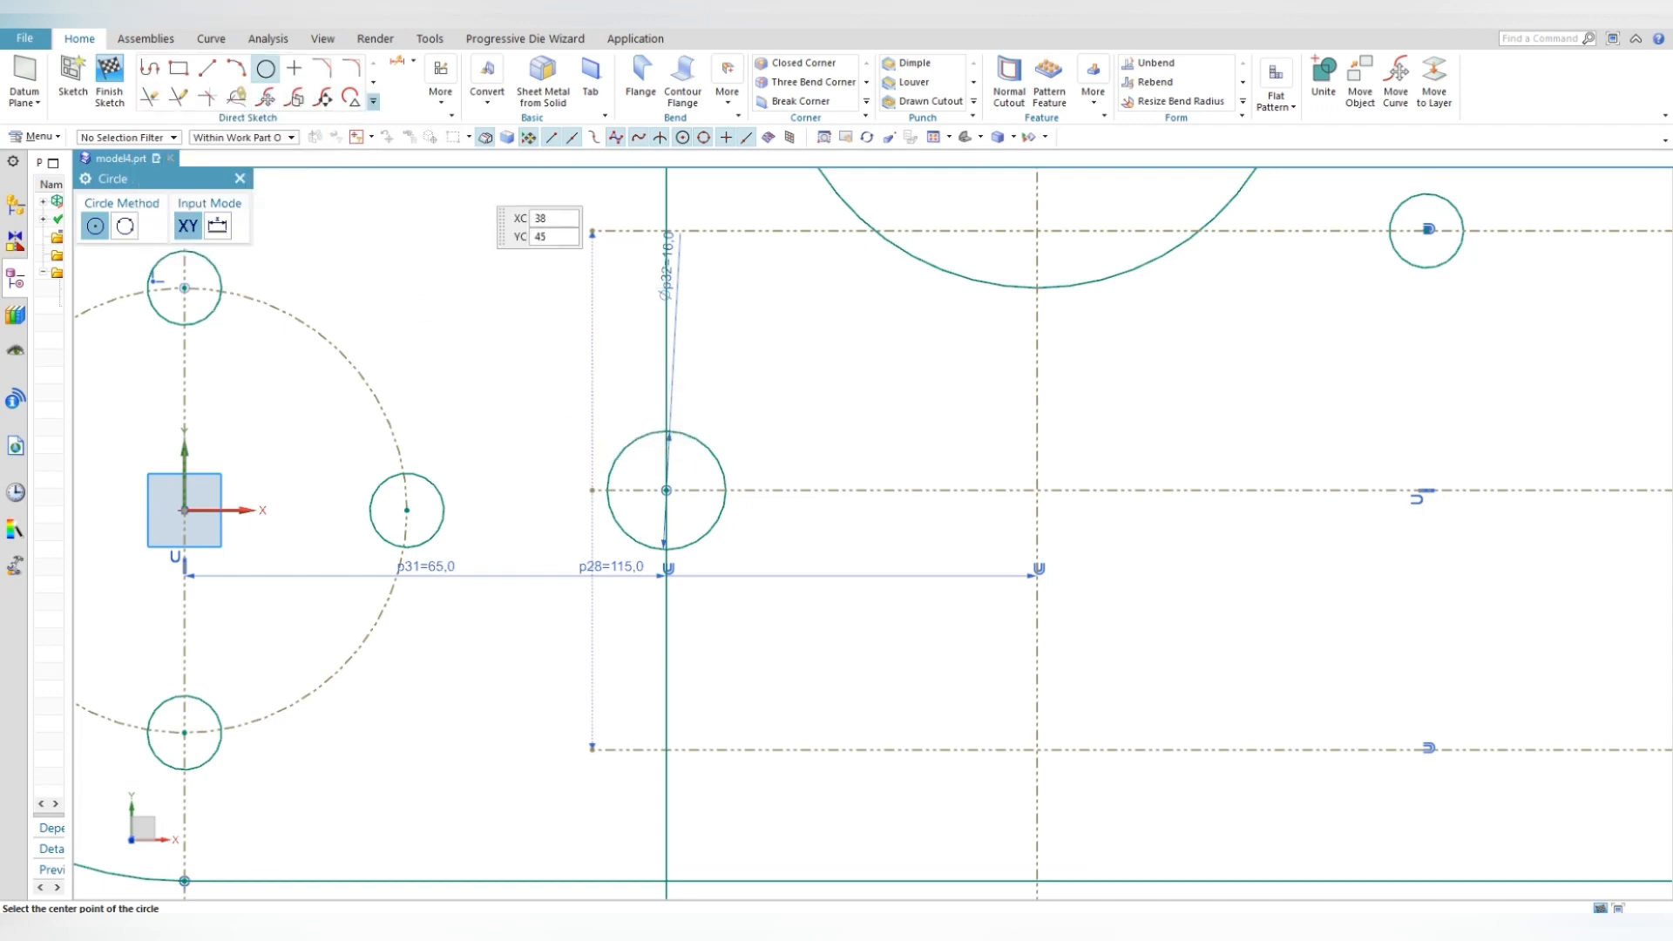
left_click(373, 100)
left_click(266, 209)
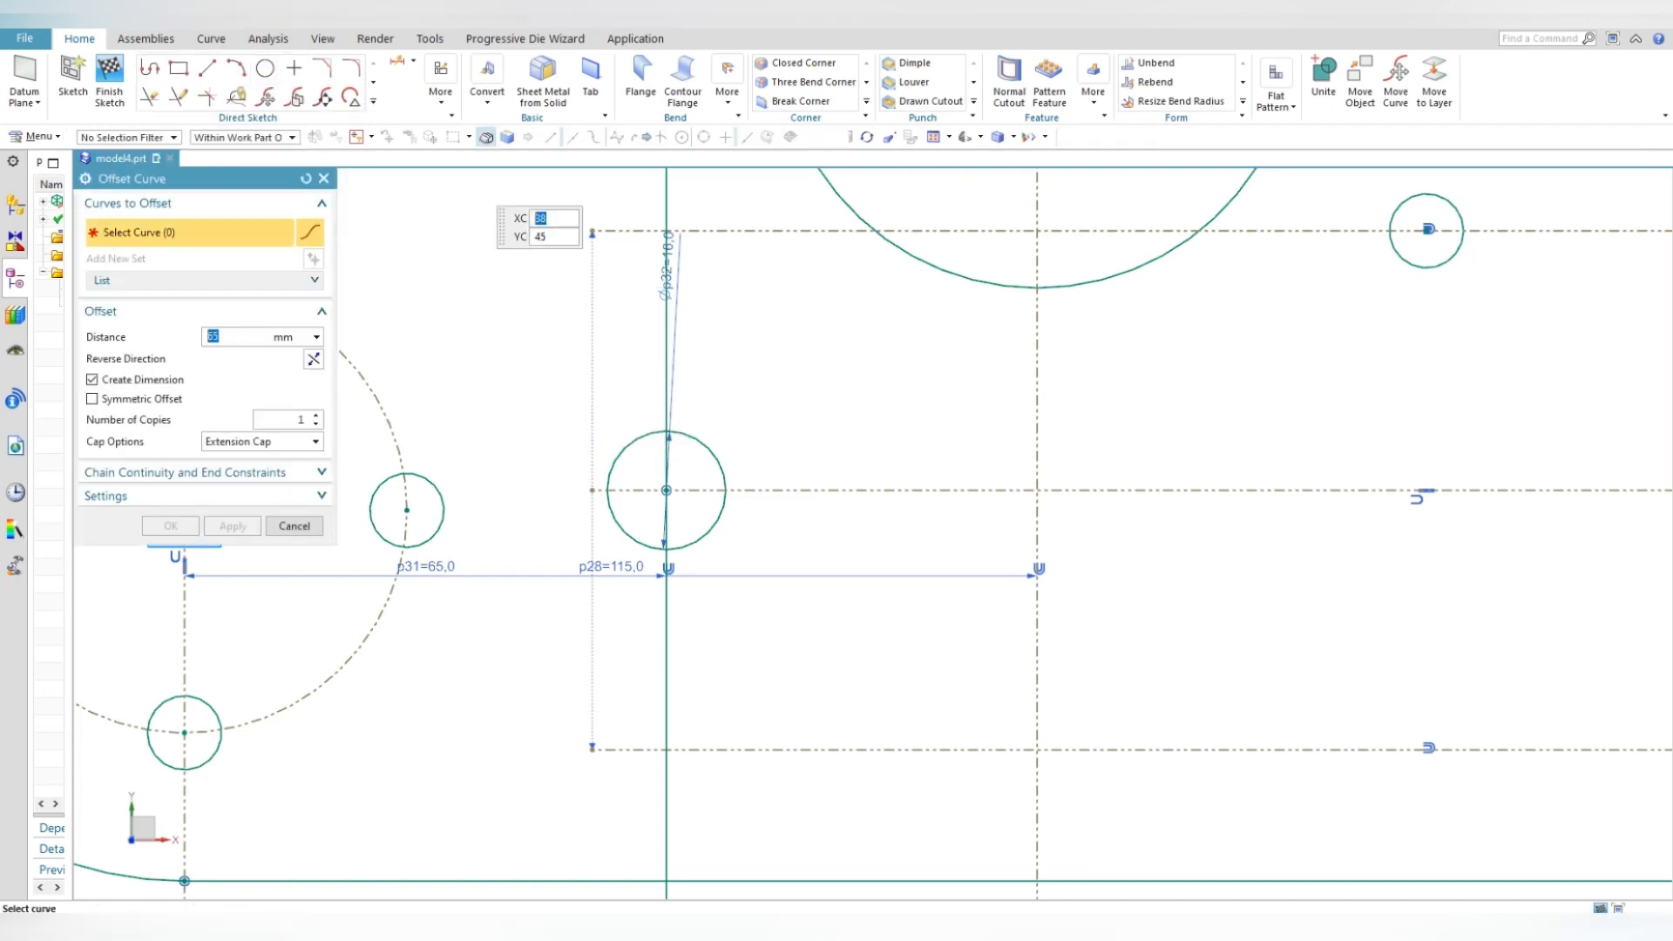
left_click(666, 338)
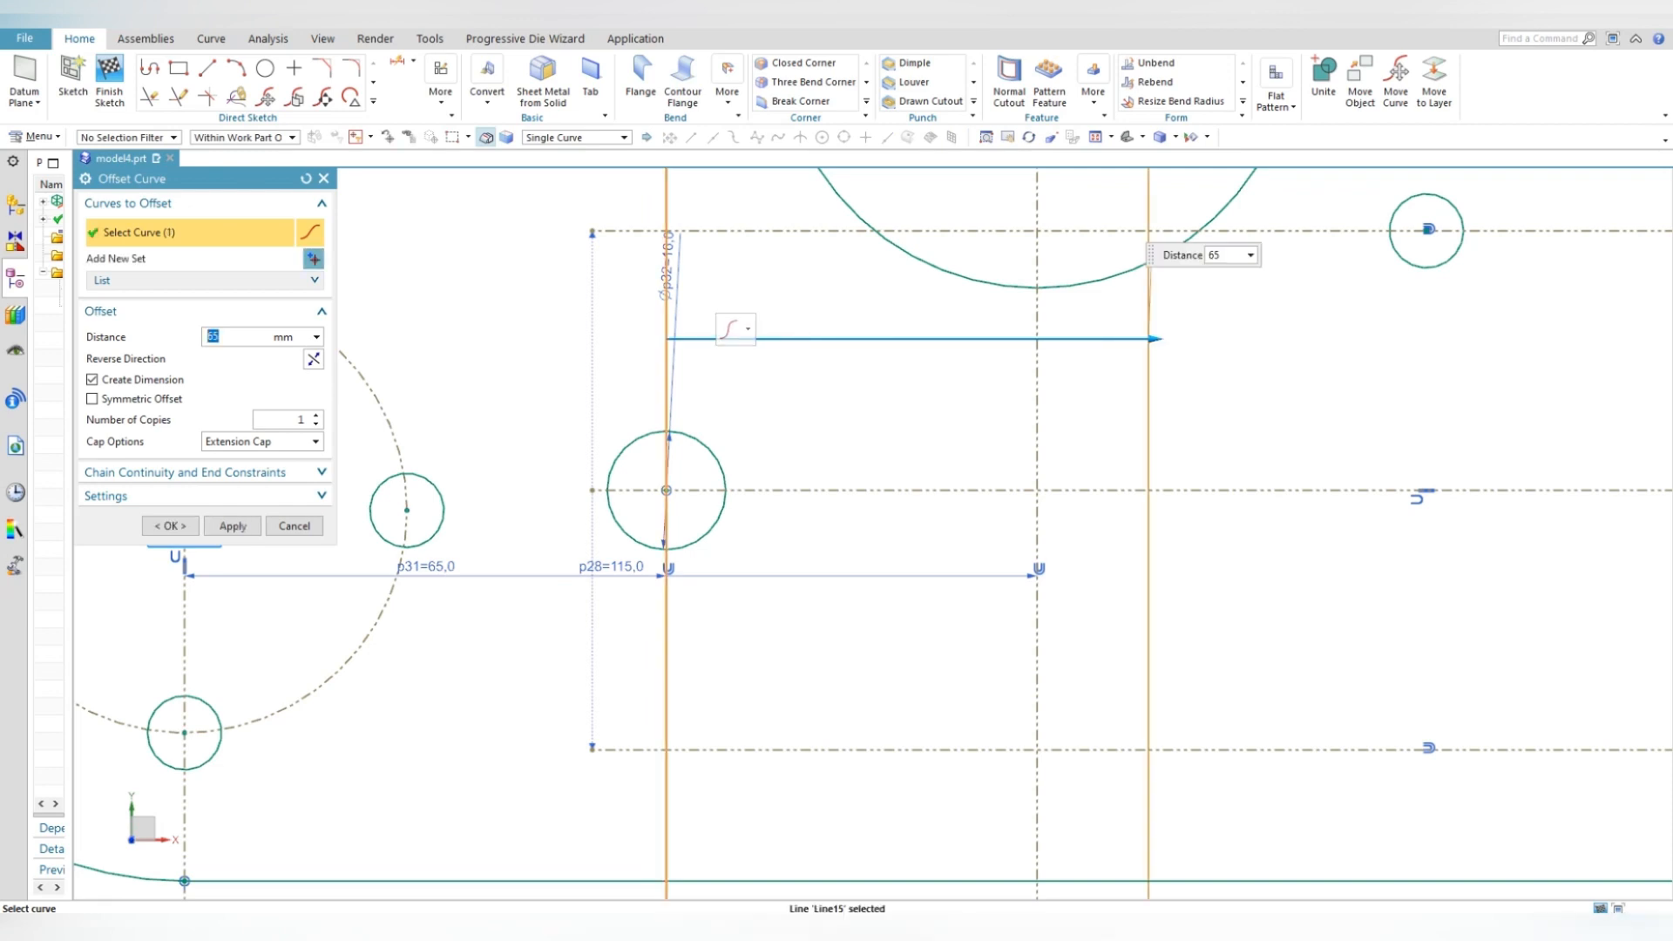
type("30")
key("Return")
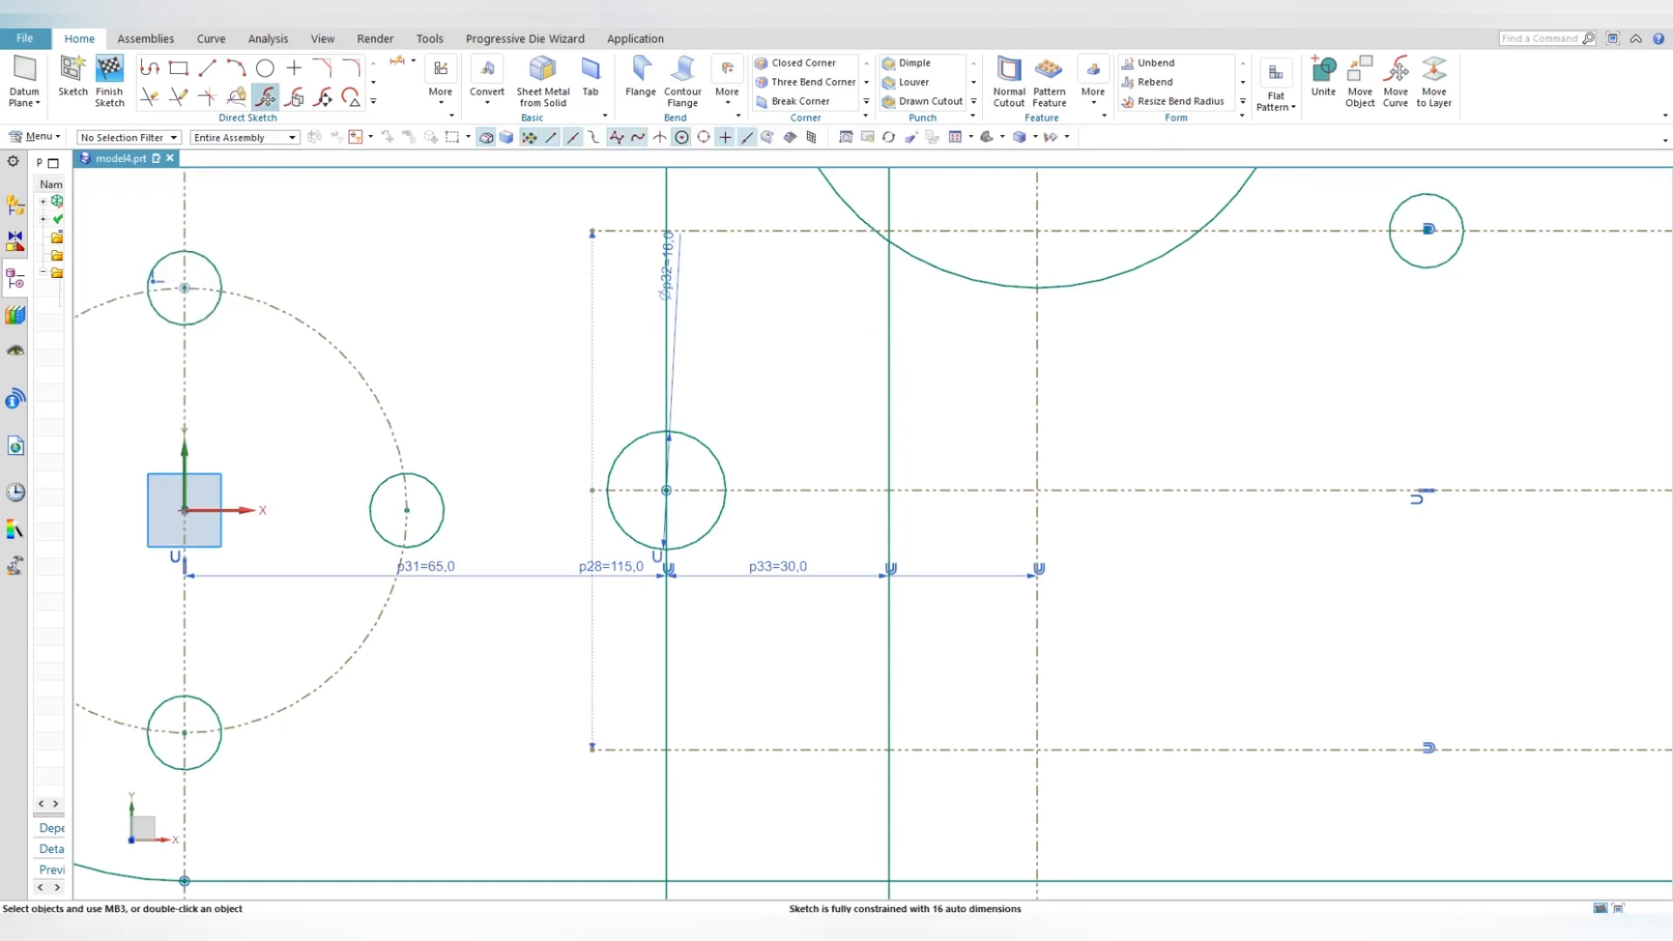
- Draw a circle about 13 mm in diameter where the new vertical line crosses the middle horizontal reference line
key("o")
left_click(889, 489)
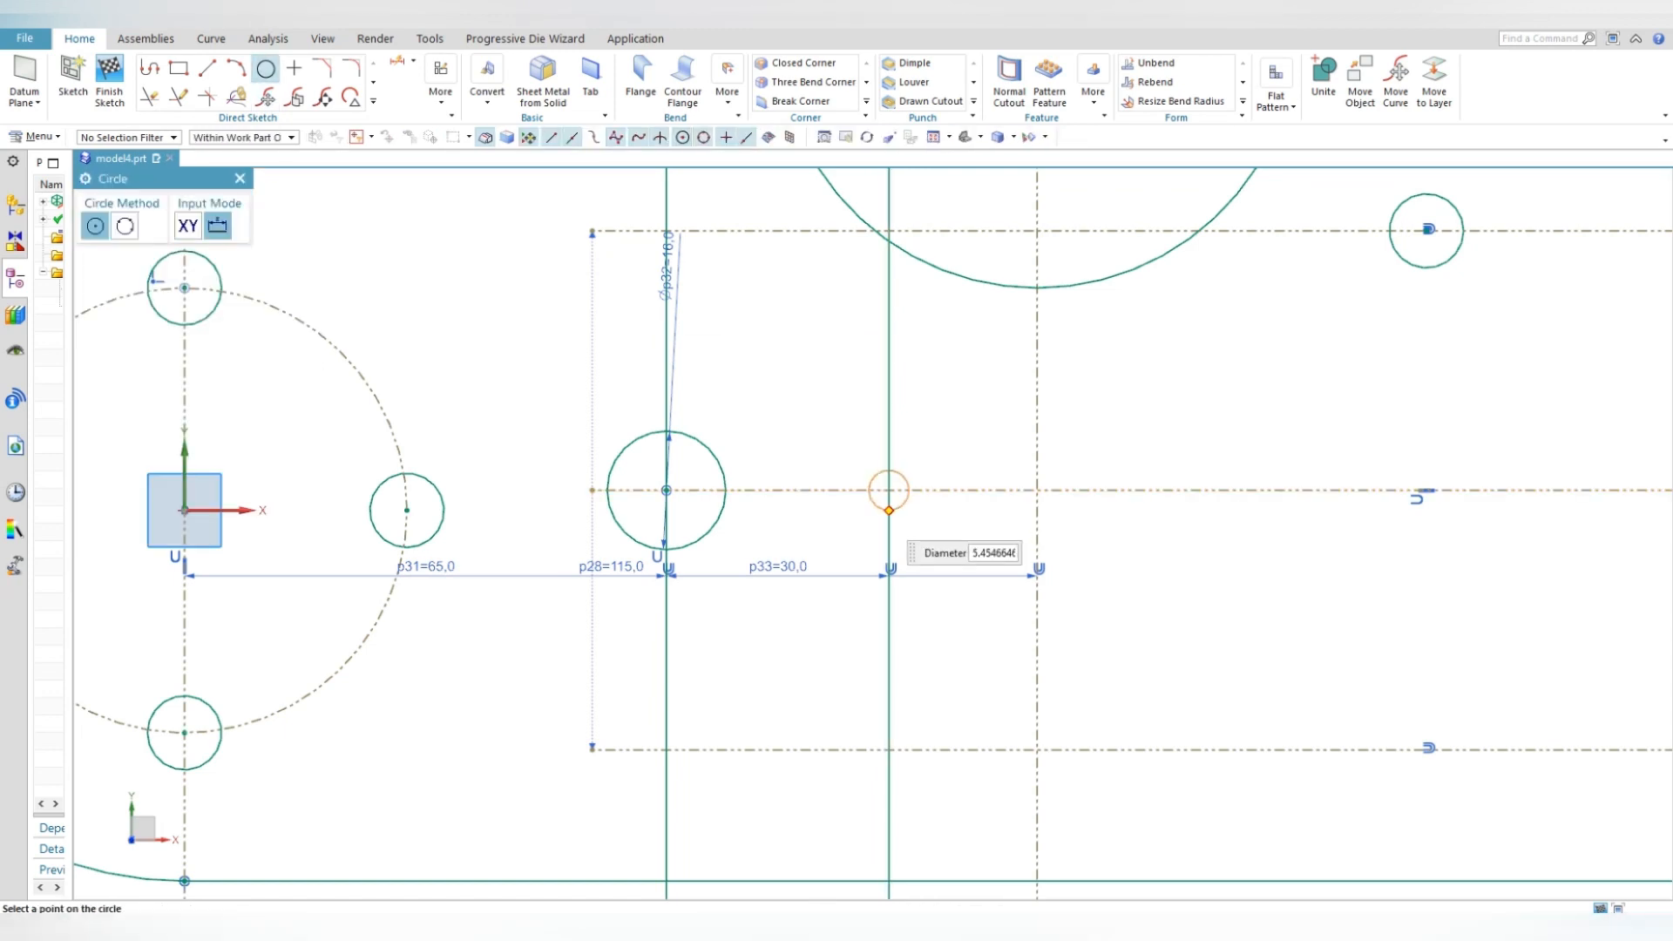
key("Return")
key("Escape")
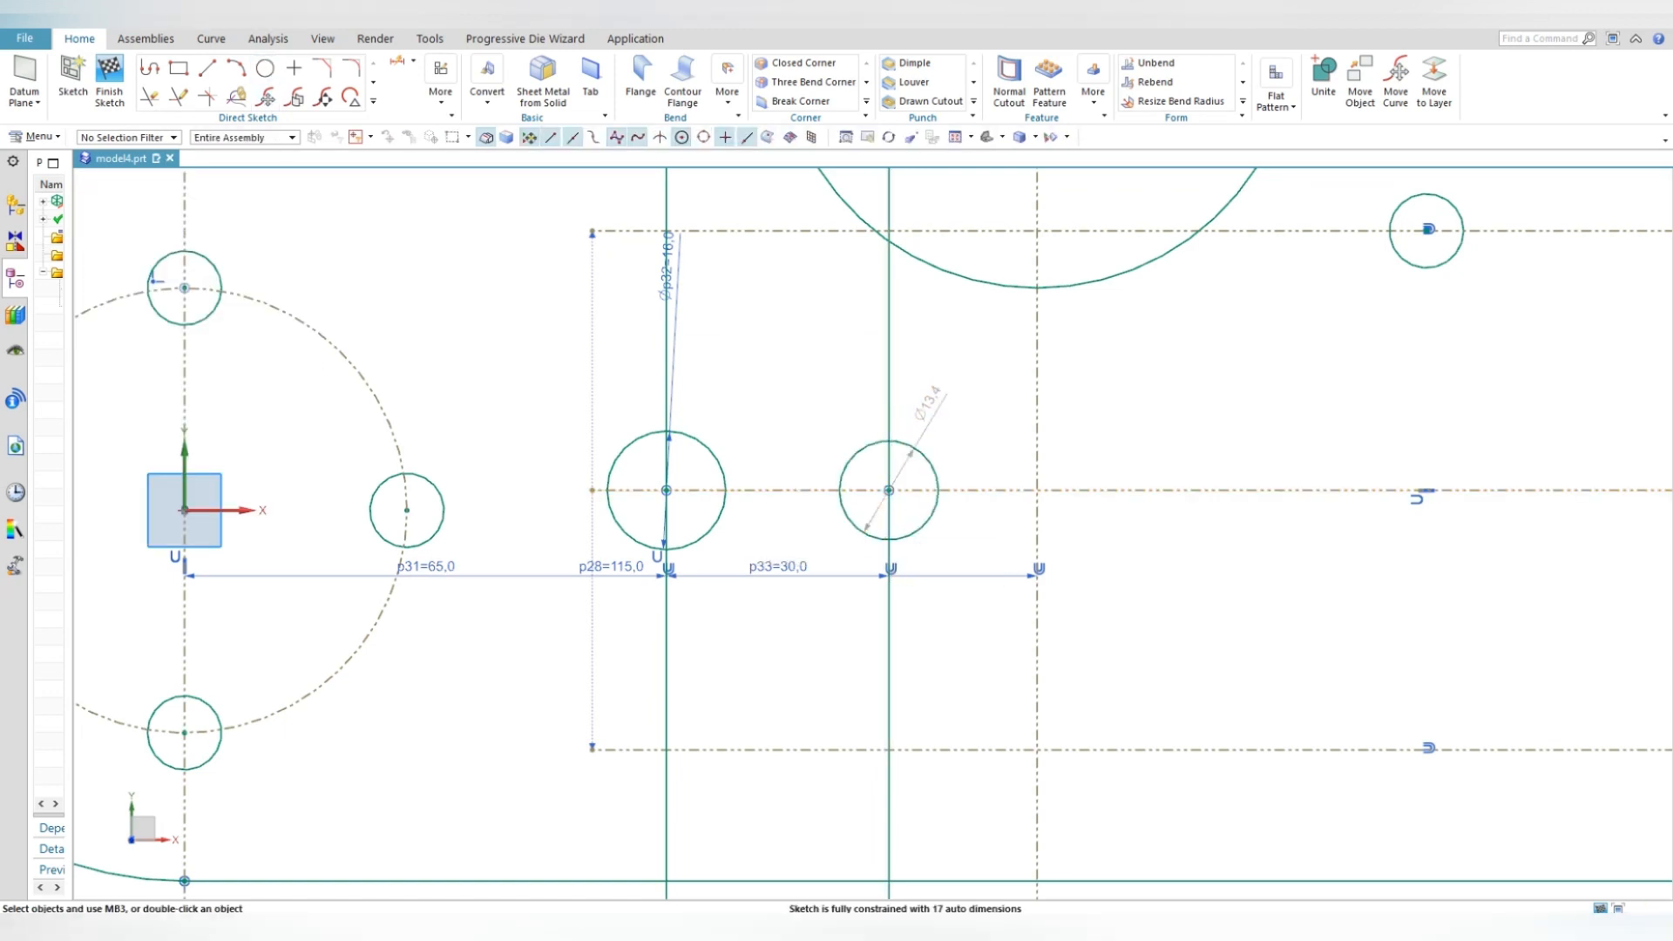
- Set the diameter of the newest circle on the middle reference line to 16 mm
double_click(928, 410)
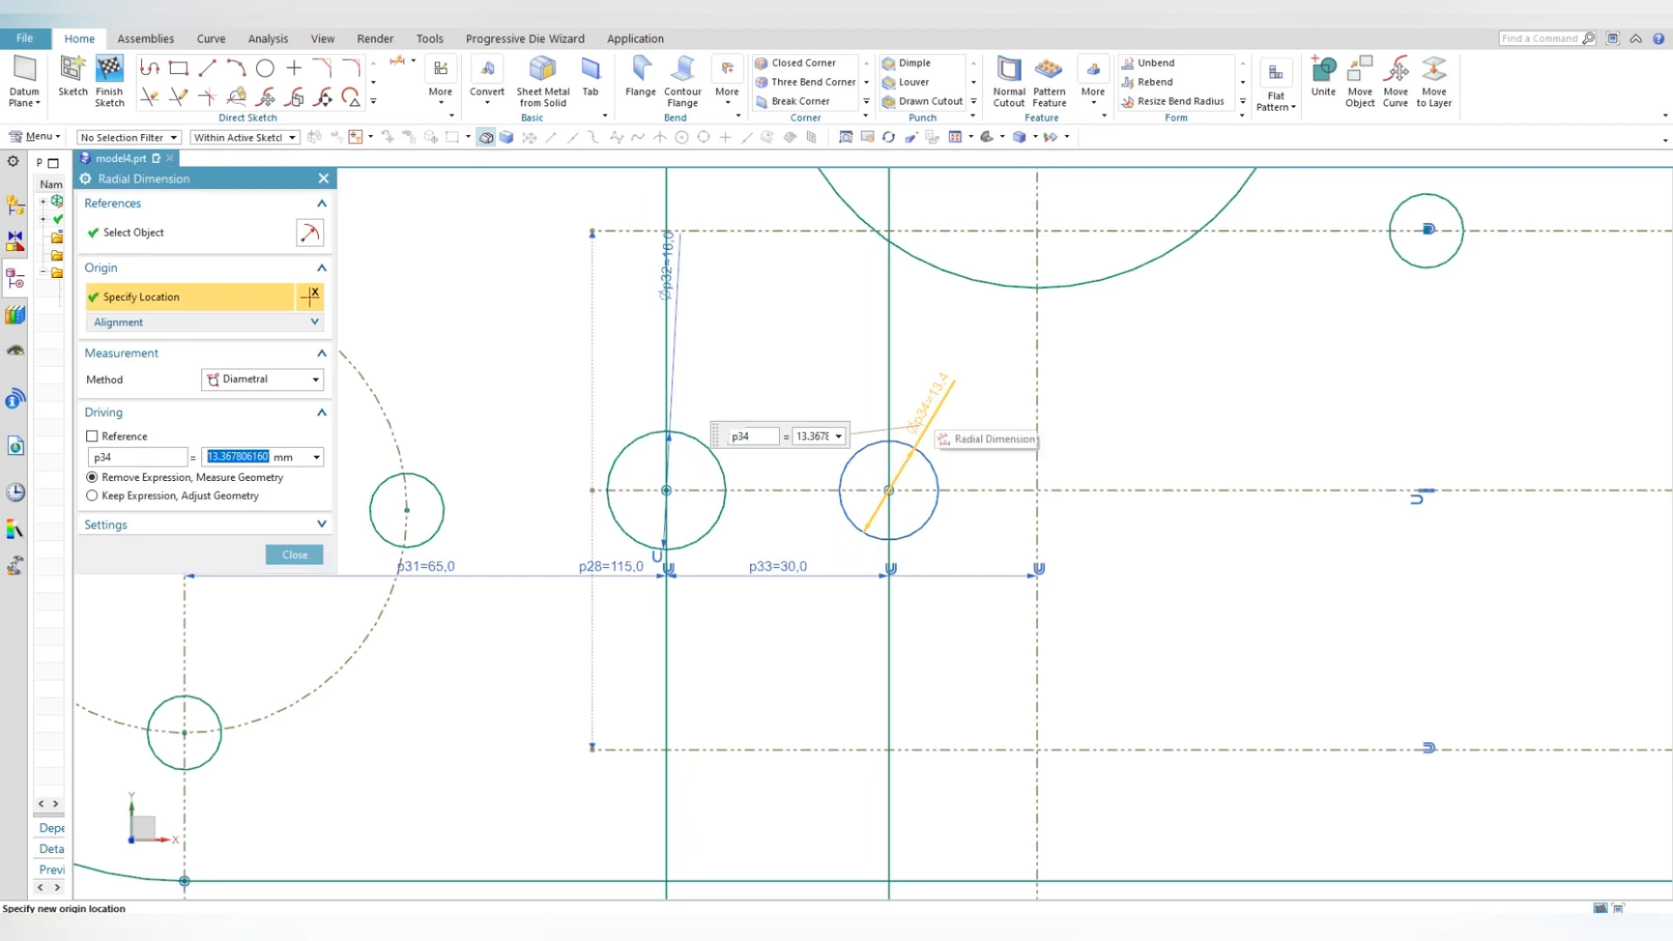
type("16")
key("Return")
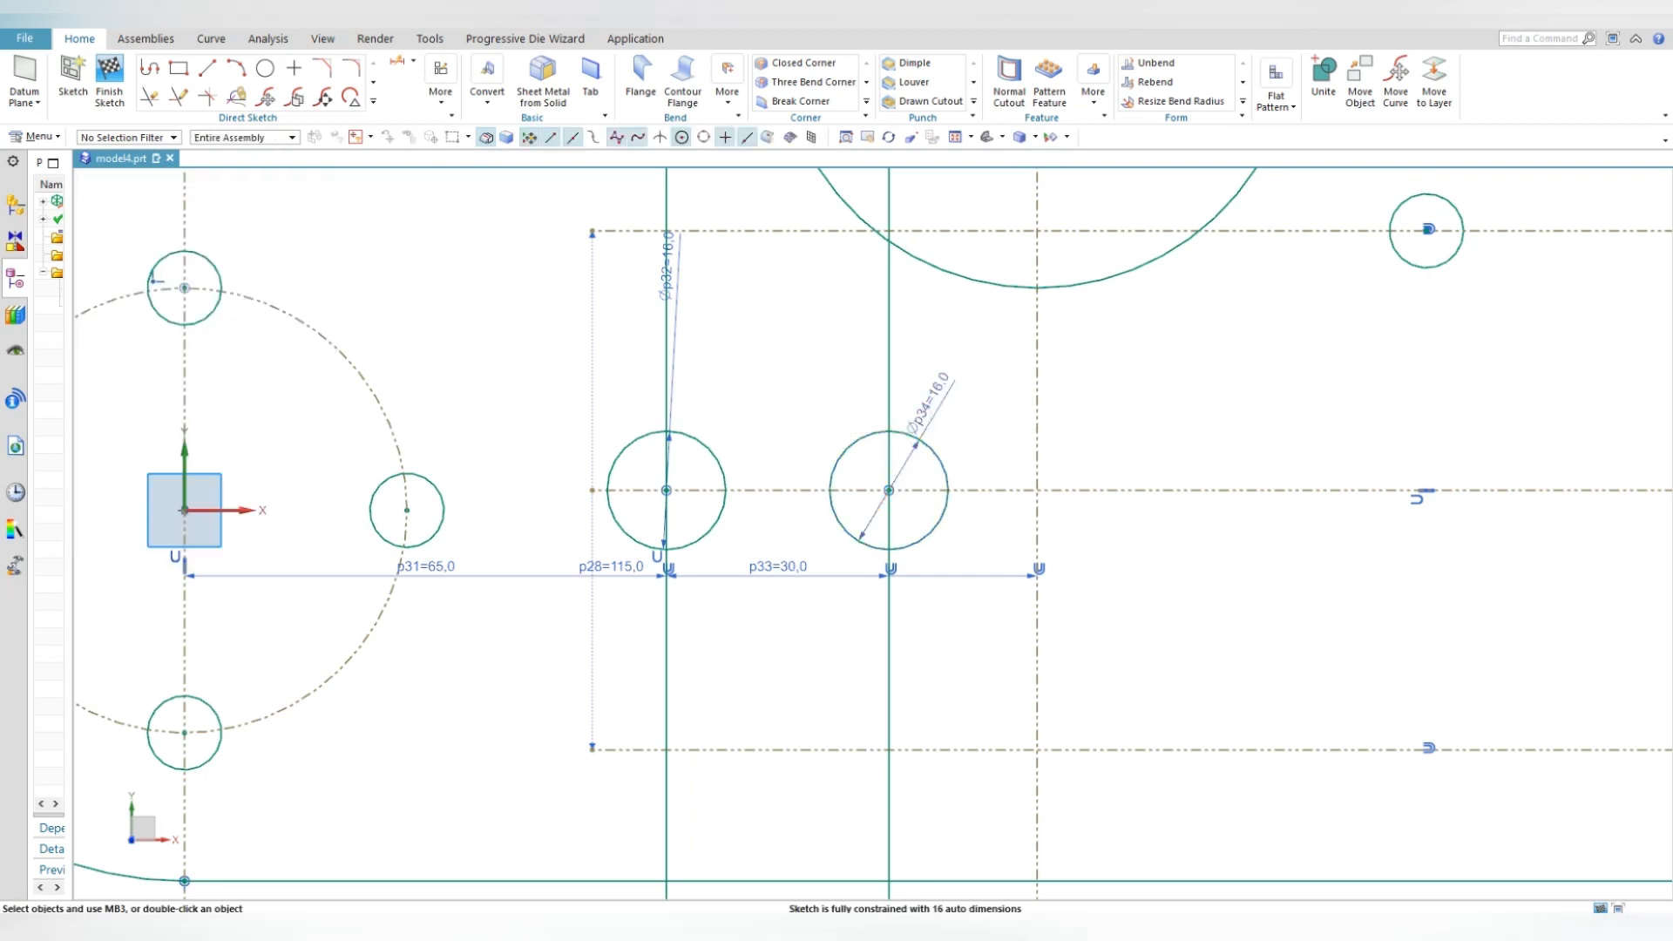
- Draw two horizontal lines joining the upper and lower points of the two 16 mm circles to outline a slot
key("l")
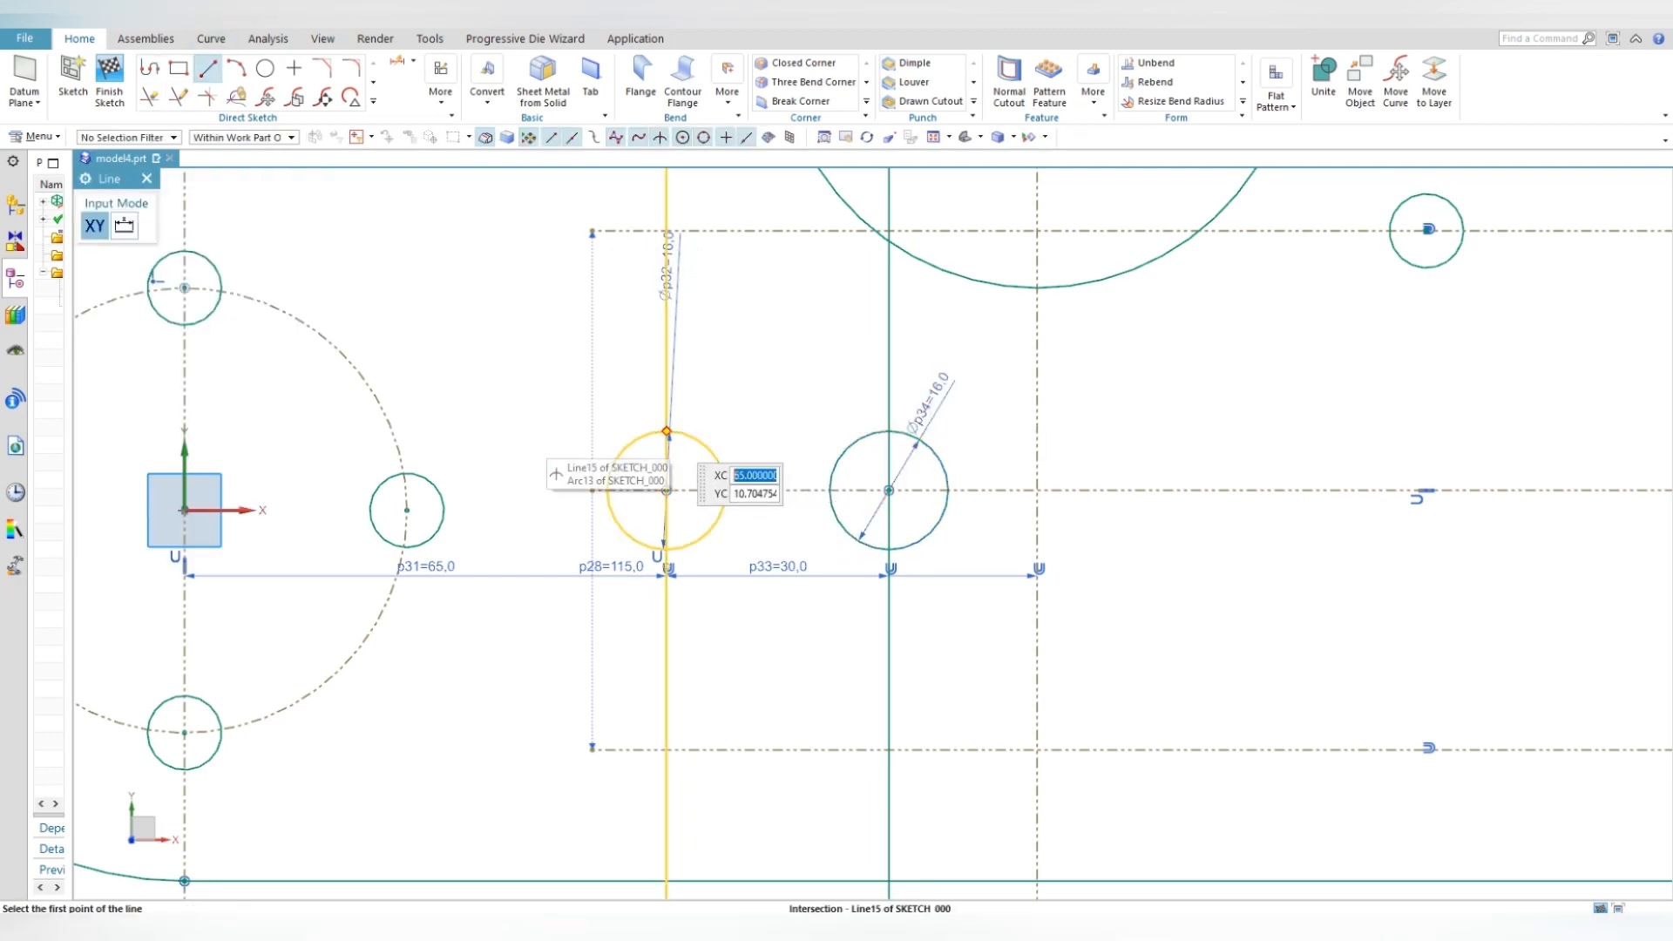
left_click(667, 431)
left_click(889, 430)
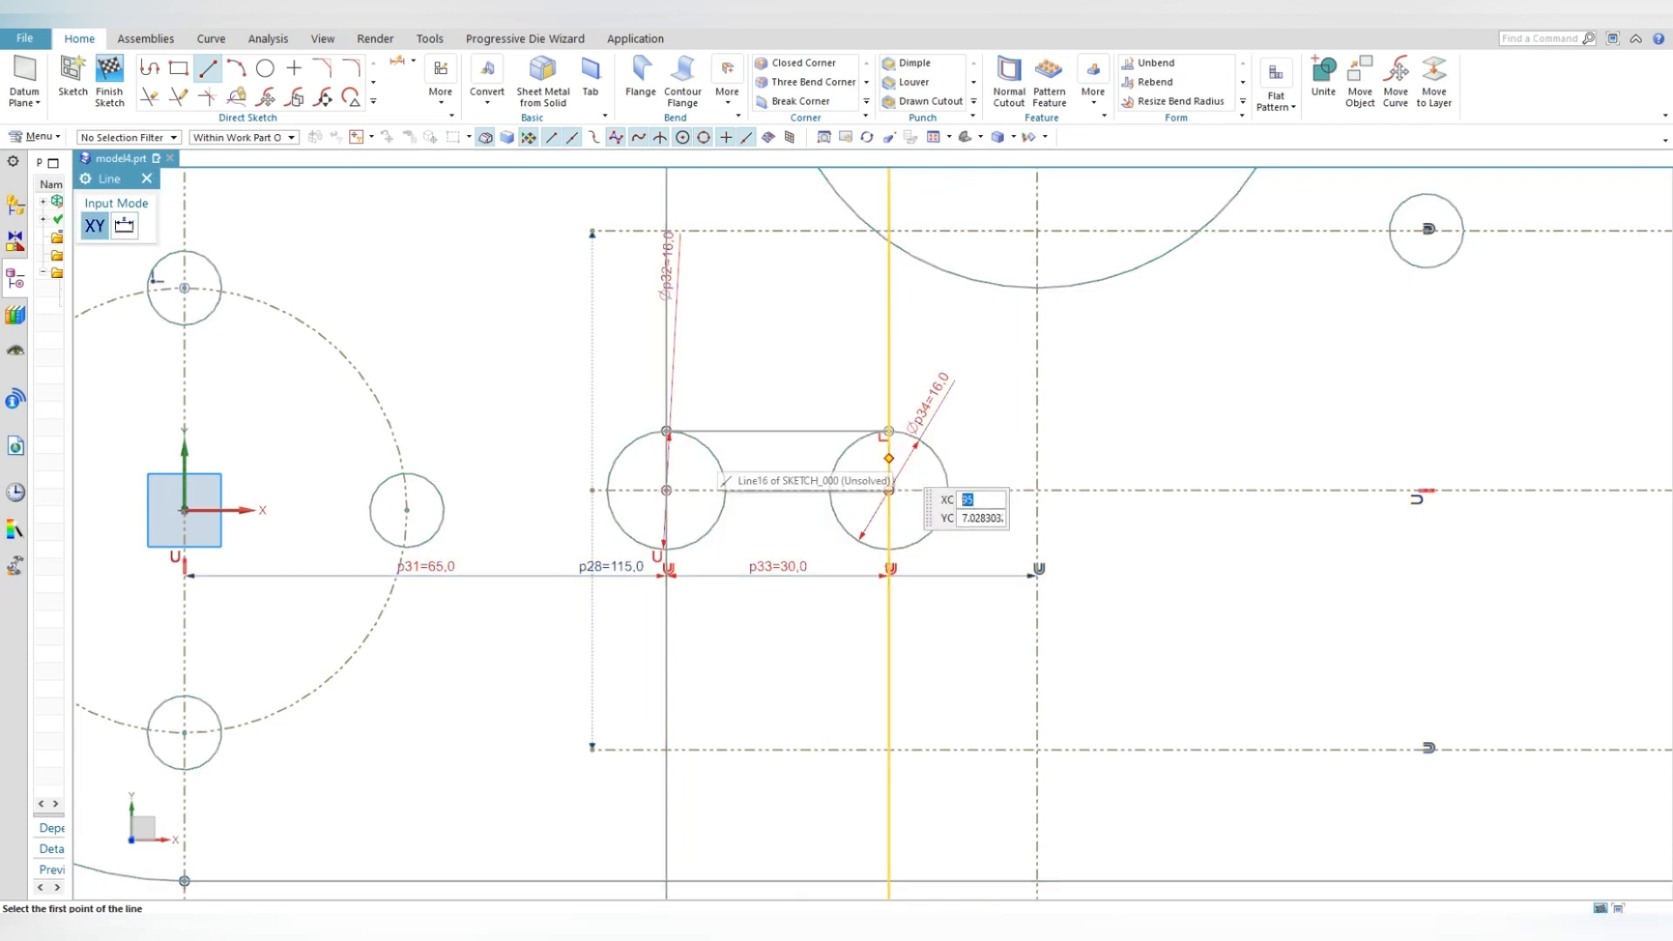
left_click(667, 548)
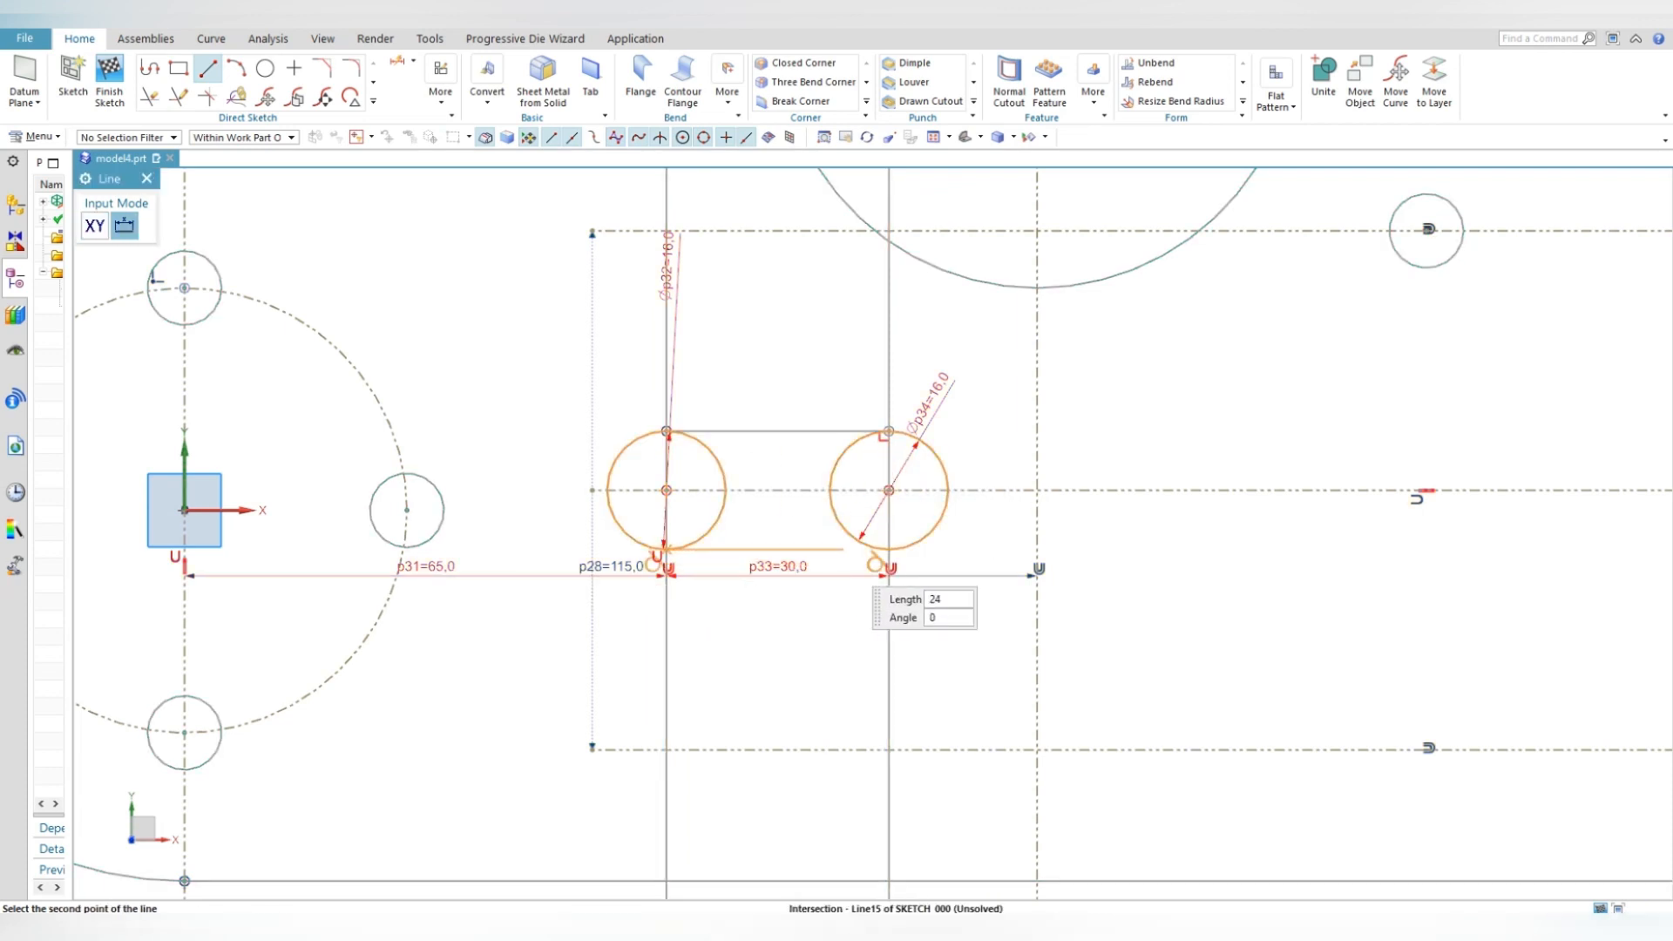
left_click(889, 549)
key("Escape")
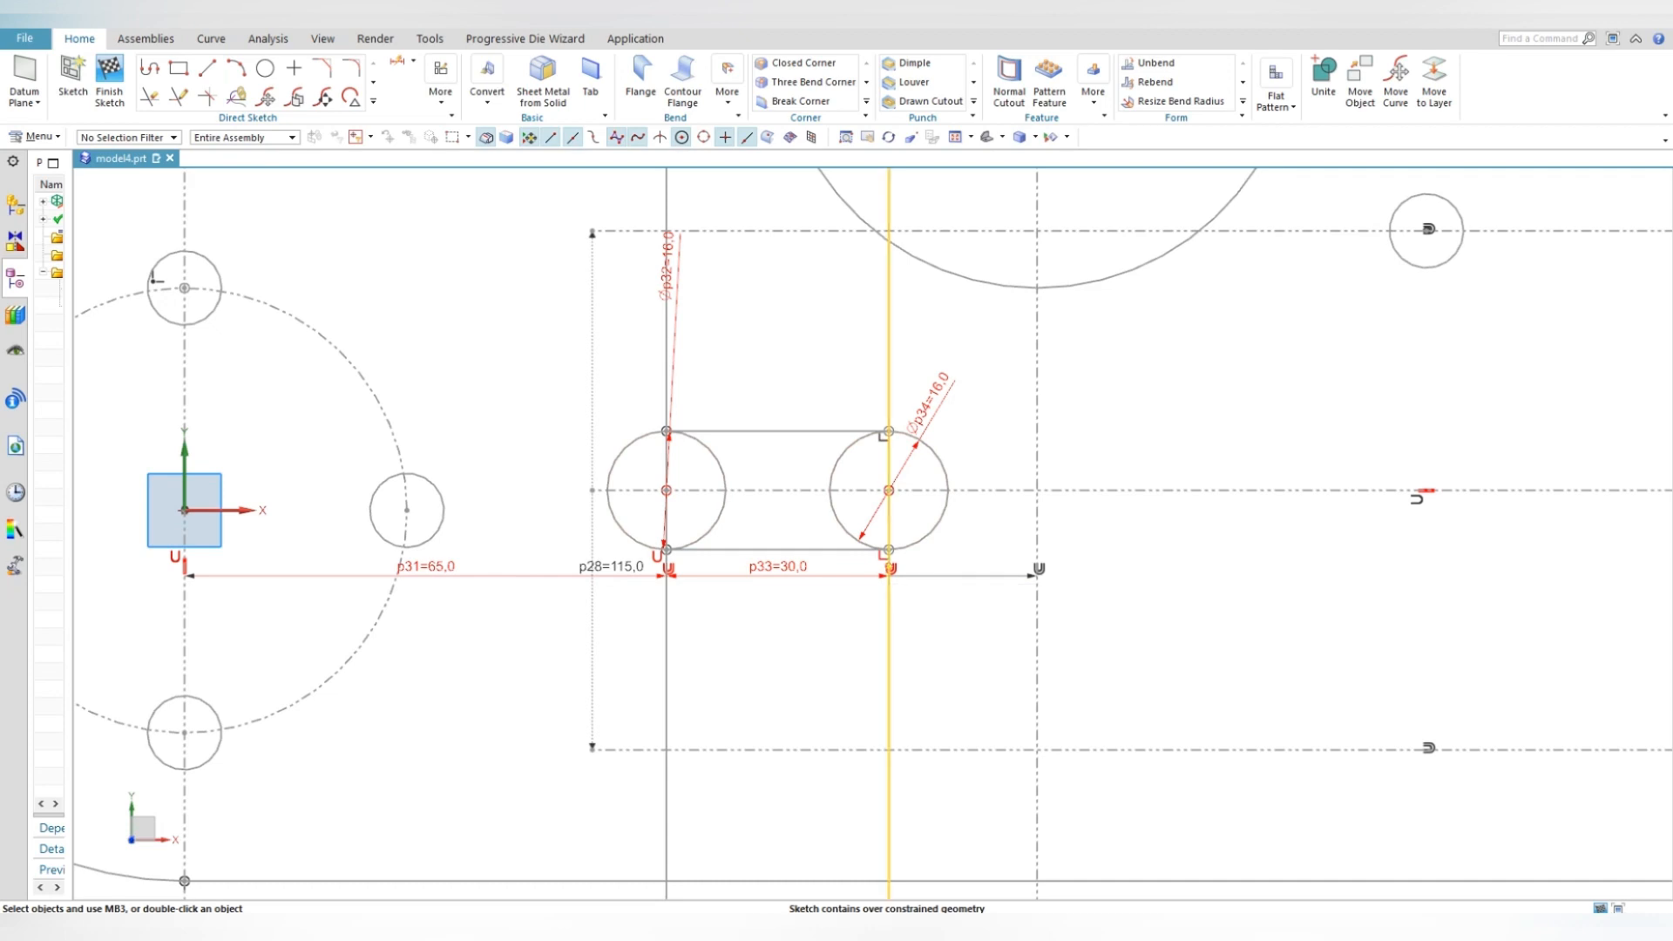
- Delete the 30 mm and 65 mm offset constraints, the upper slot line's perpendicular constraint and the second circle's diameter dimension
right_click(890, 558)
left_click(939, 546)
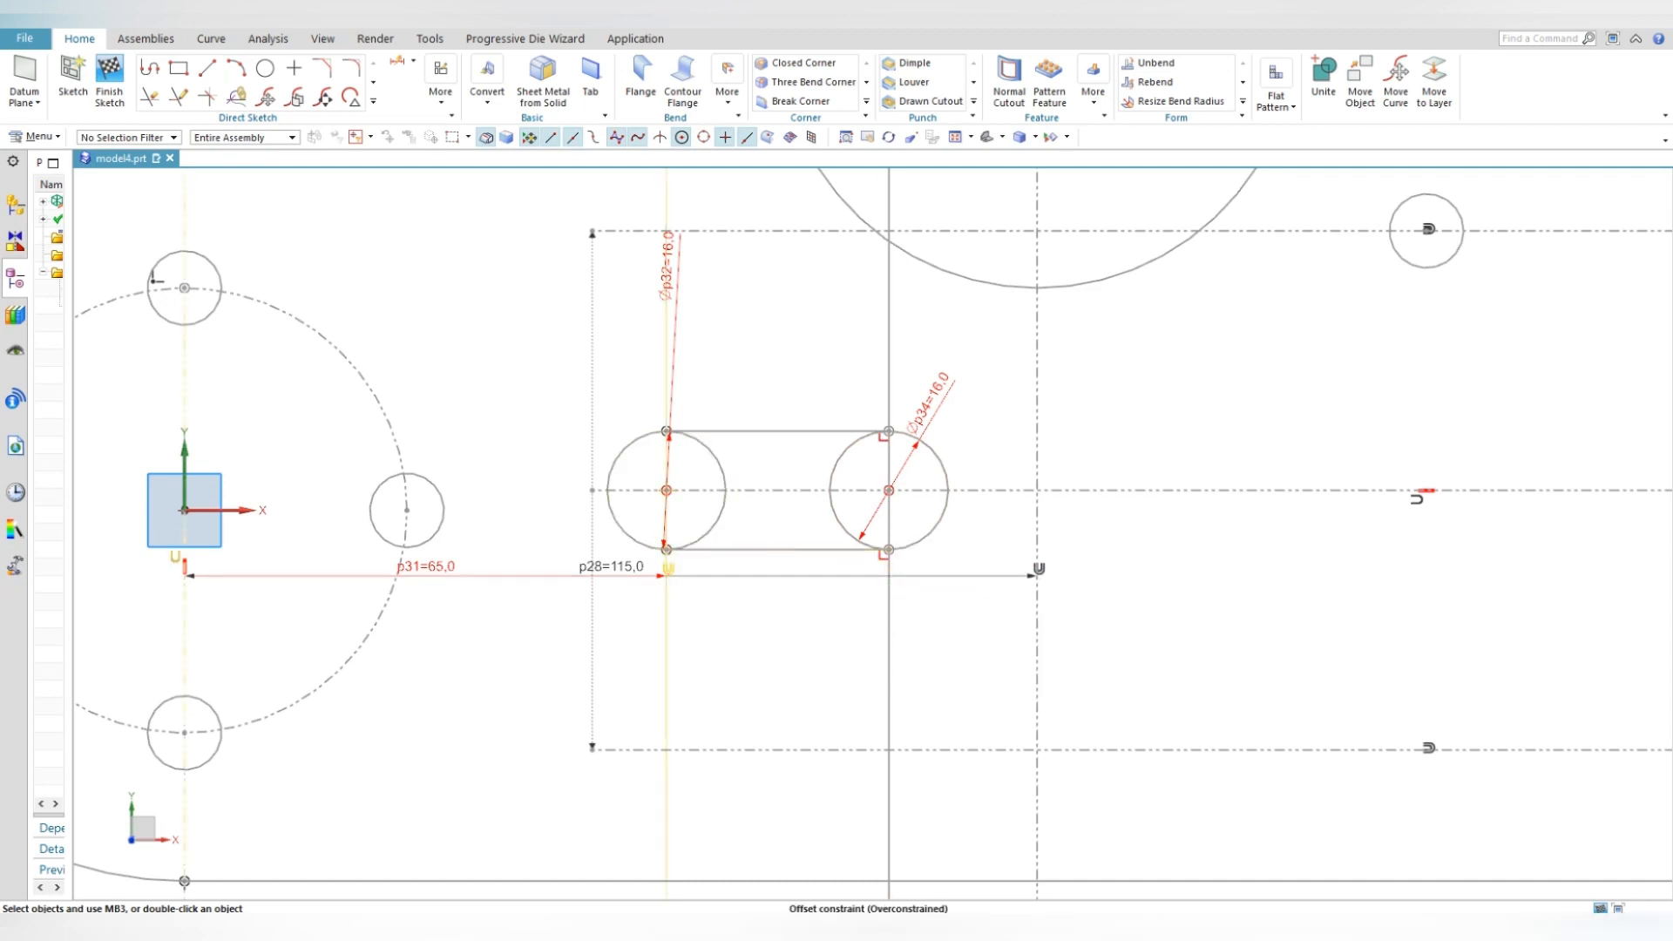
right_click(673, 559)
left_click(720, 544)
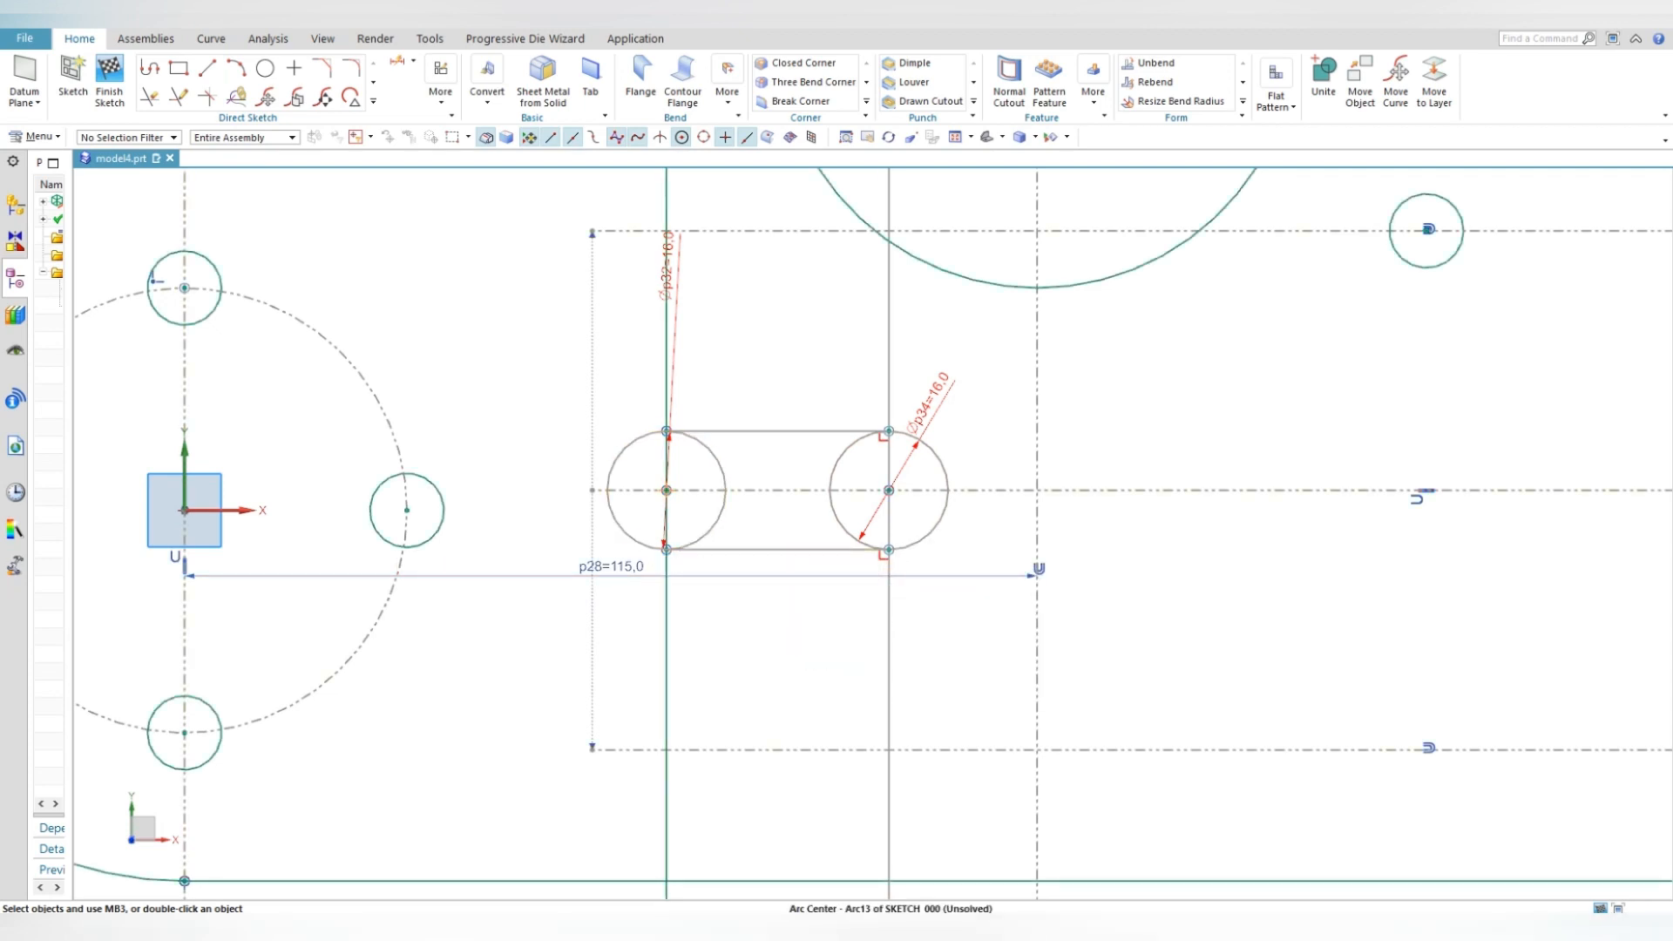
right_click(876, 439)
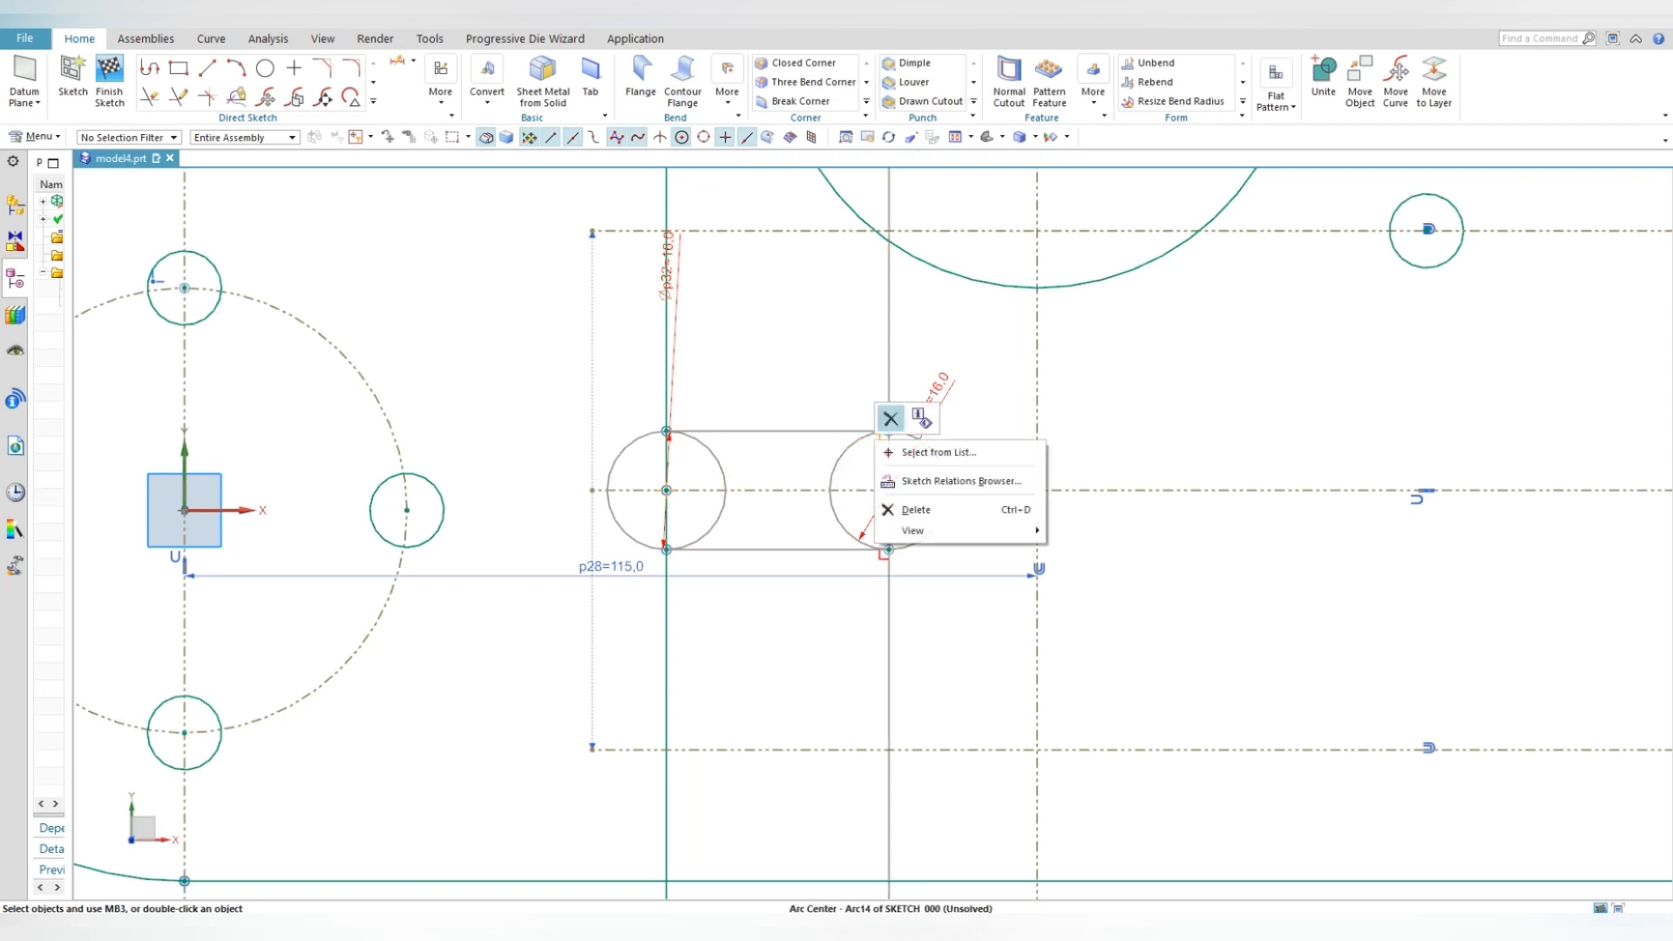
left_click(890, 419)
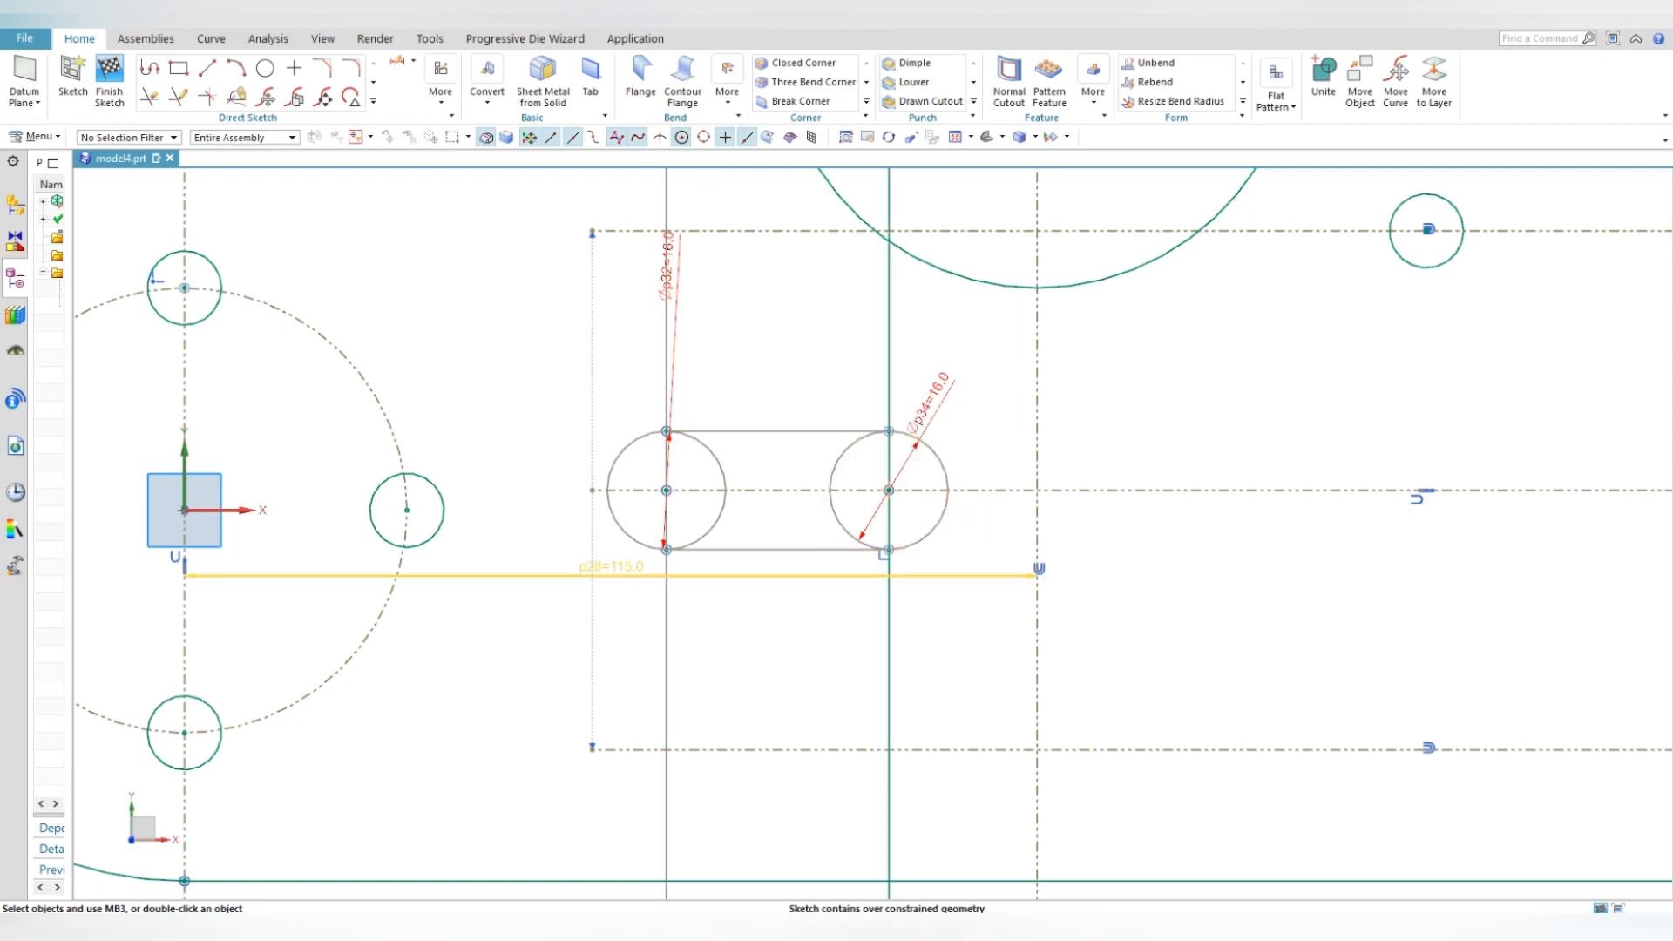
right_click(931, 419)
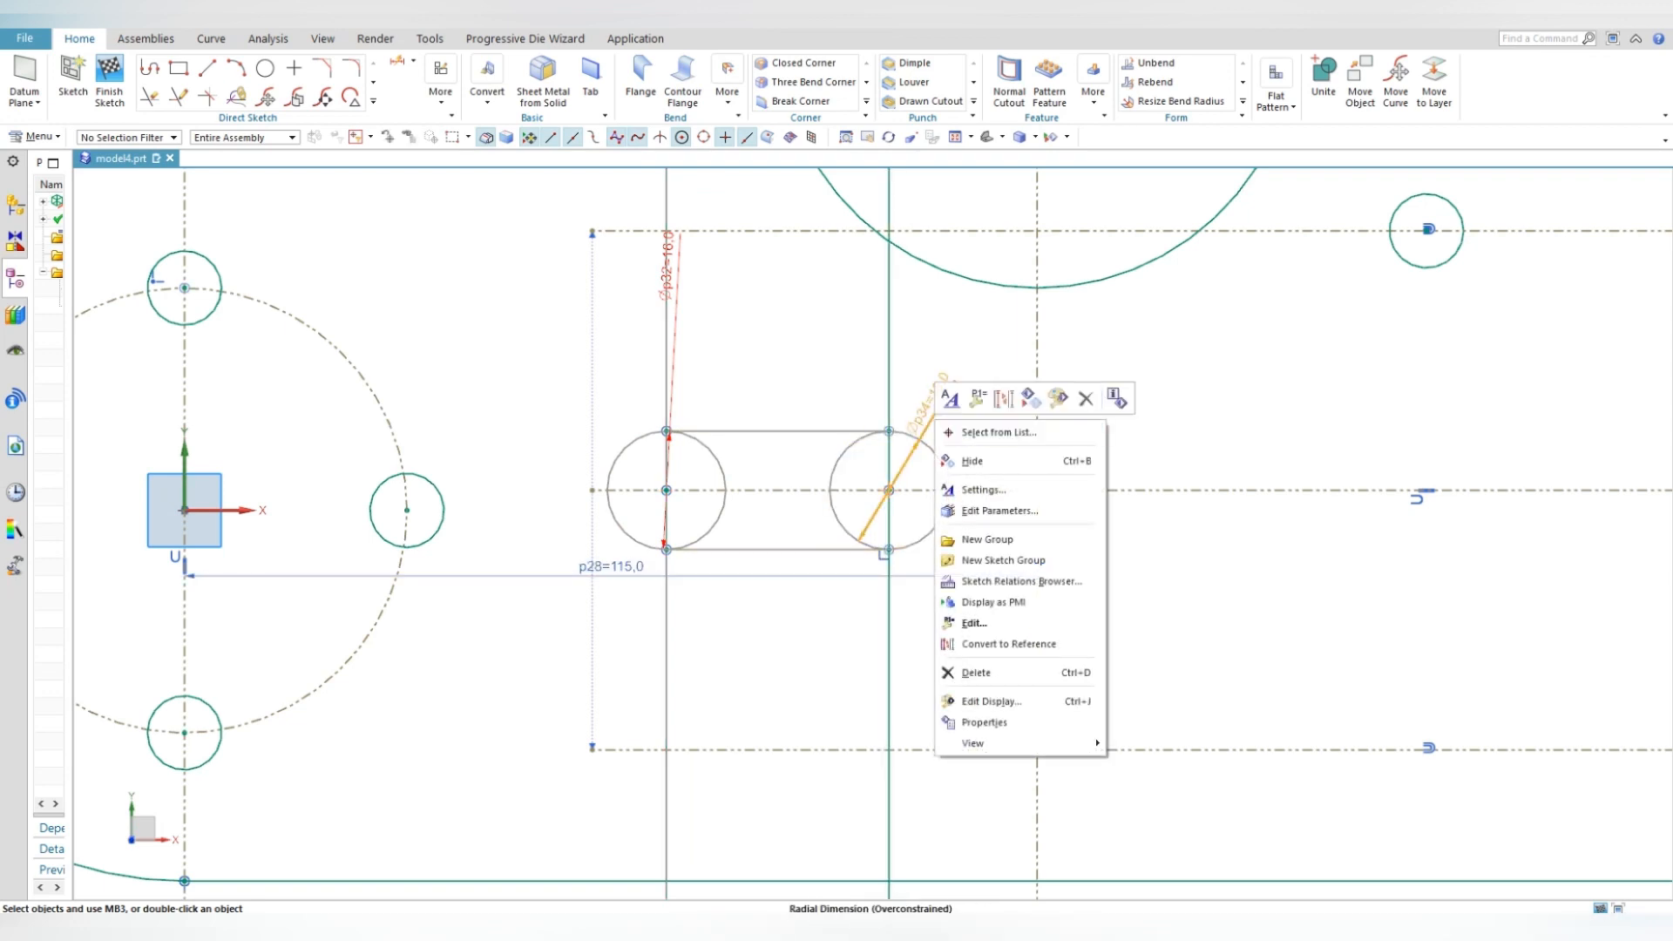
left_click(1086, 398)
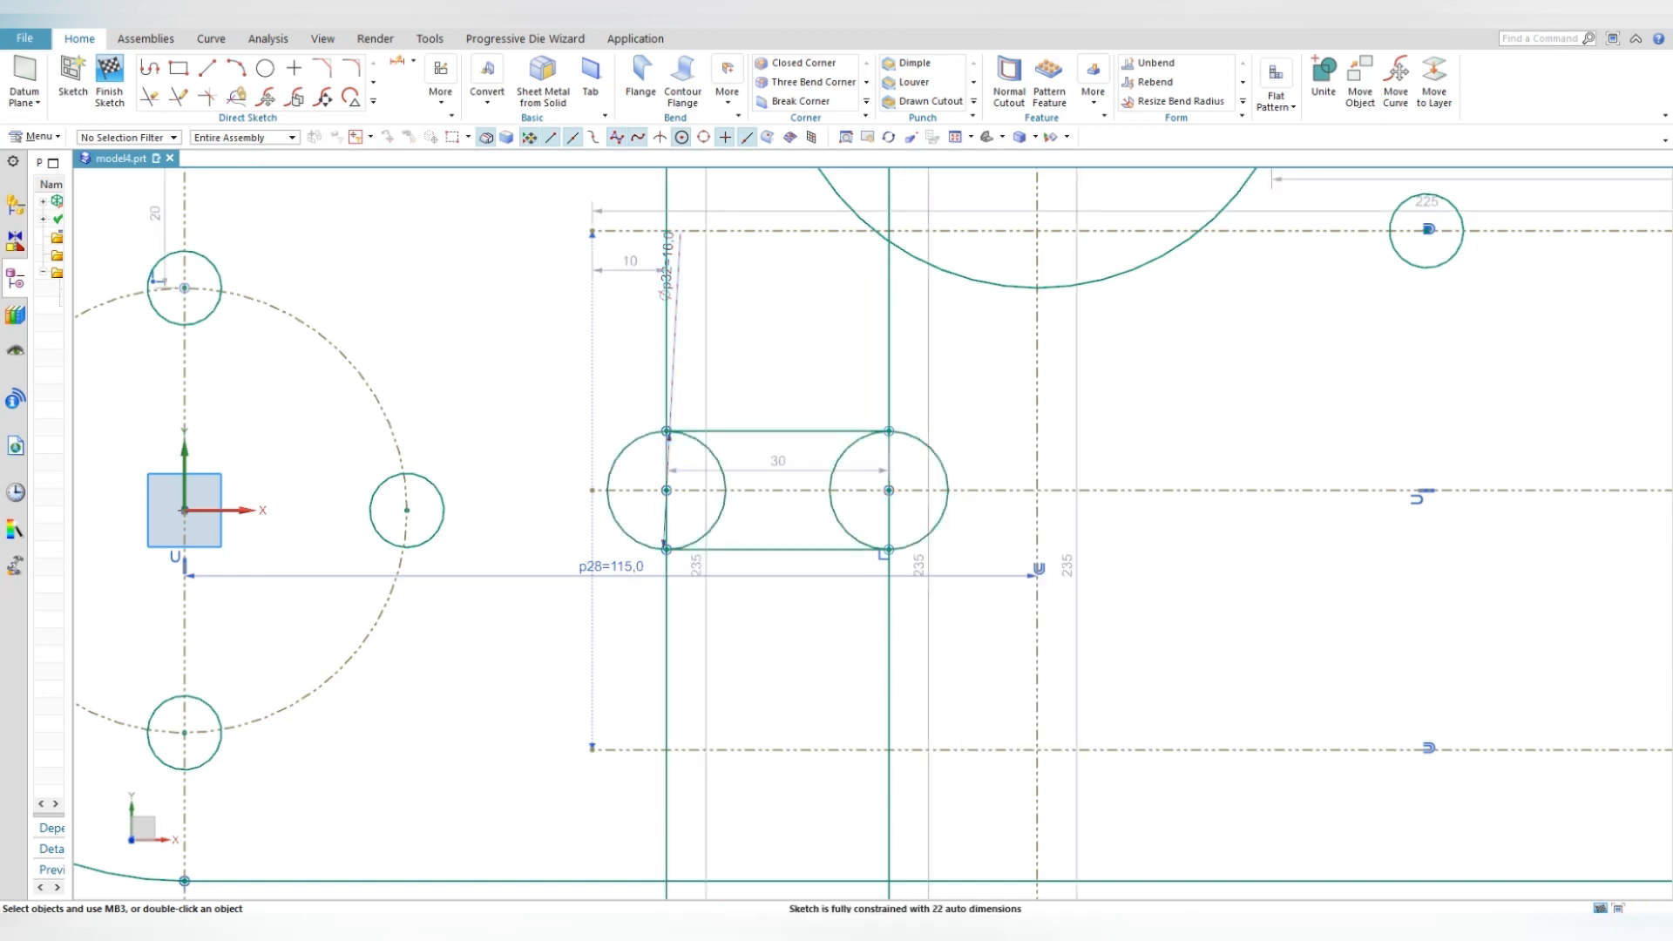
- Trim the inner arcs of the two circles with Quick Trim, leaving a closed slot
right_click(666, 366)
key("Escape")
left_click(150, 96)
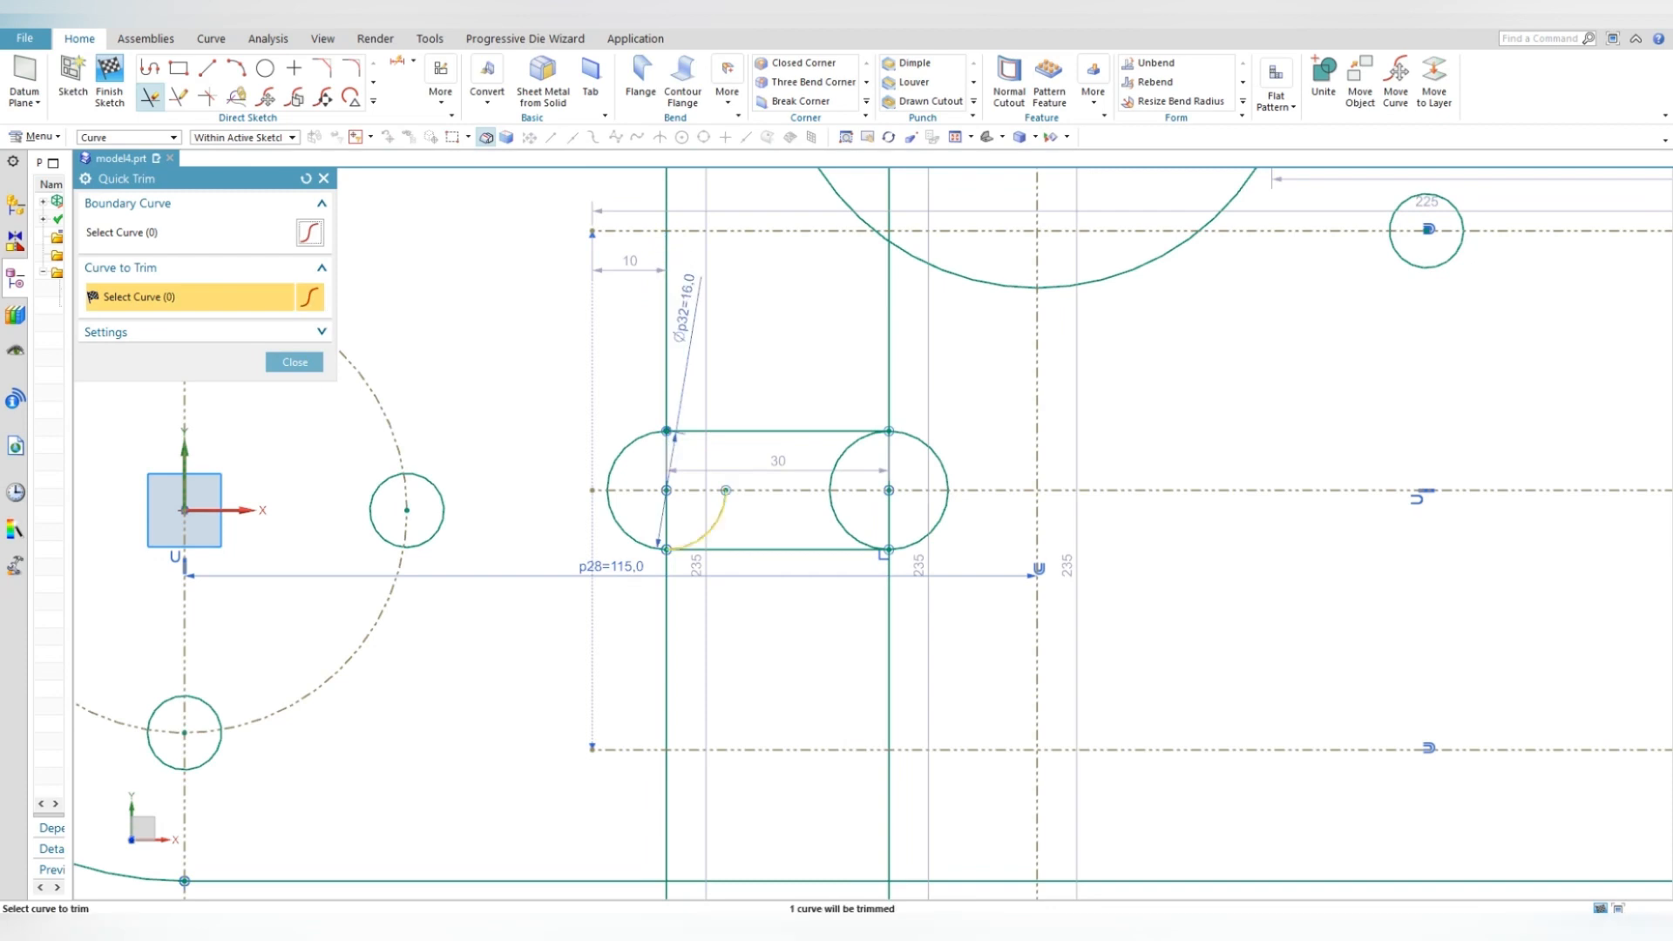
left_click(709, 533)
left_click(847, 532)
left_click(847, 449)
key("Escape")
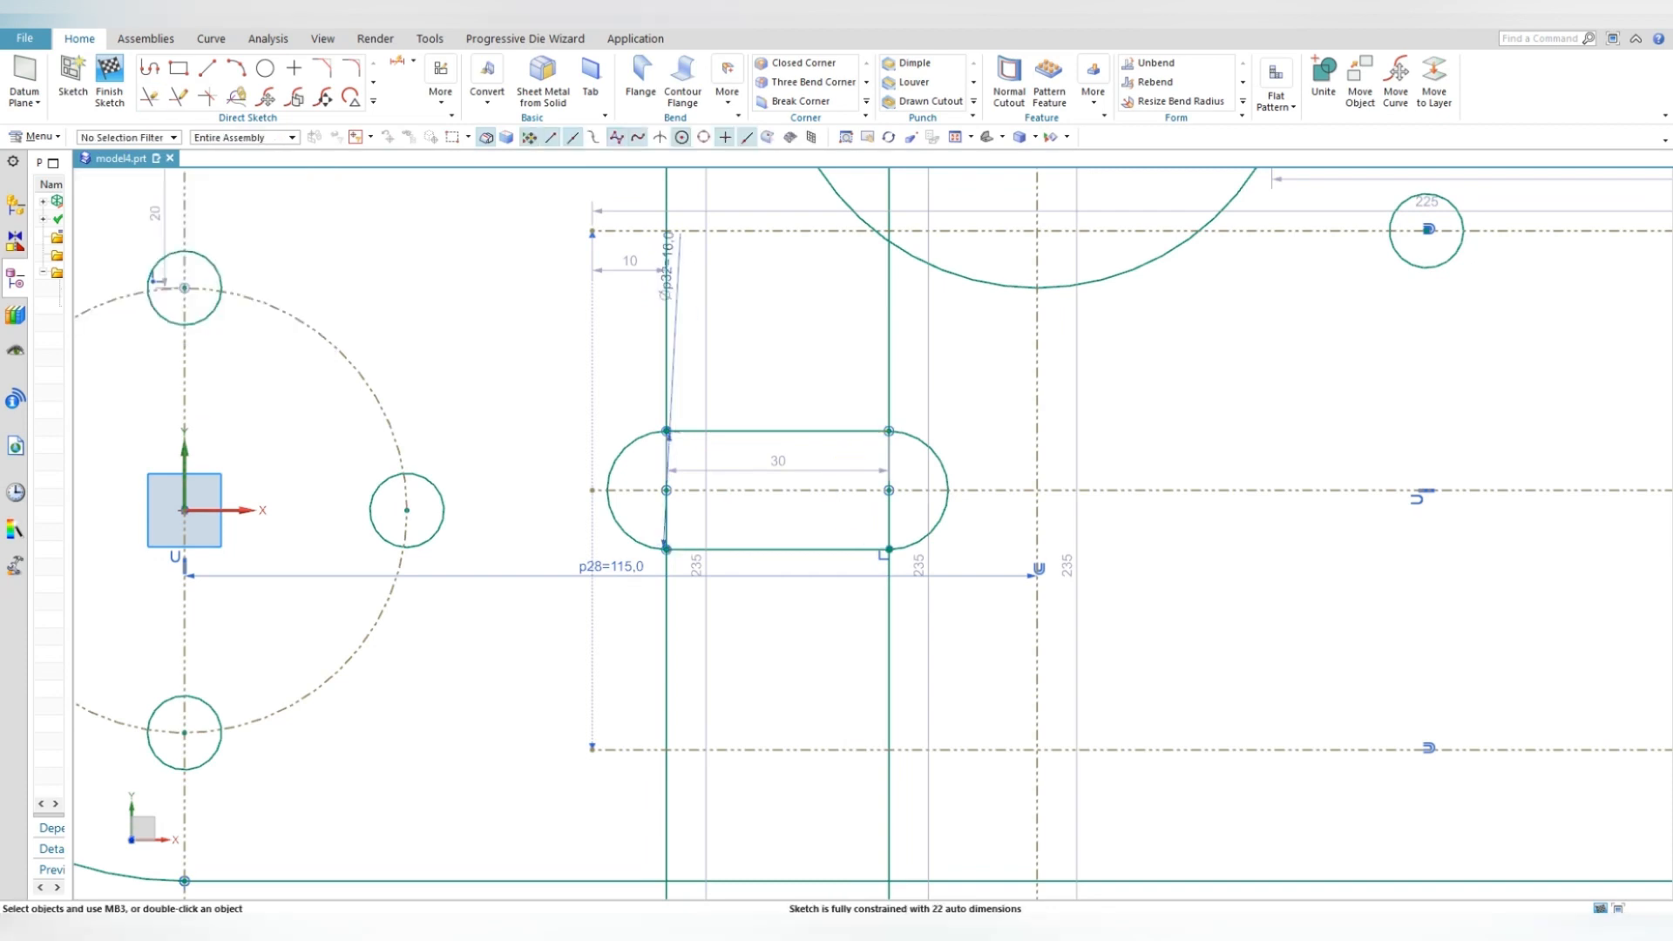
- Convert the two vertical lines through the slot's arc centres to reference lines
right_click(666, 281)
left_click(740, 259)
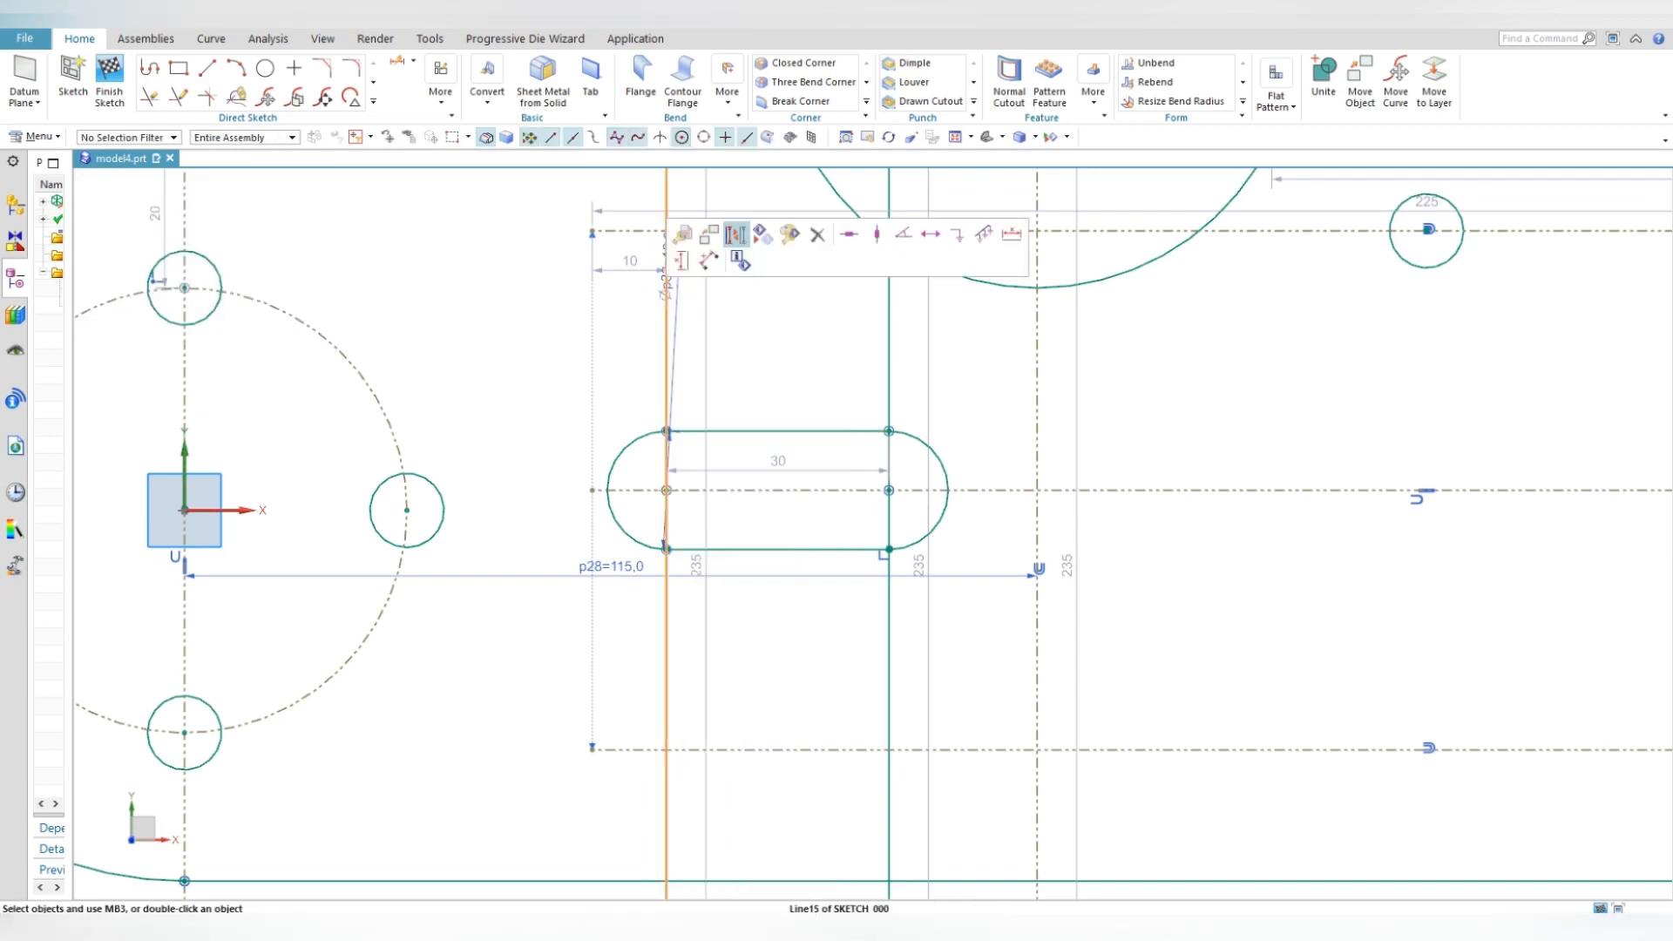
right_click(889, 257)
left_click(956, 233)
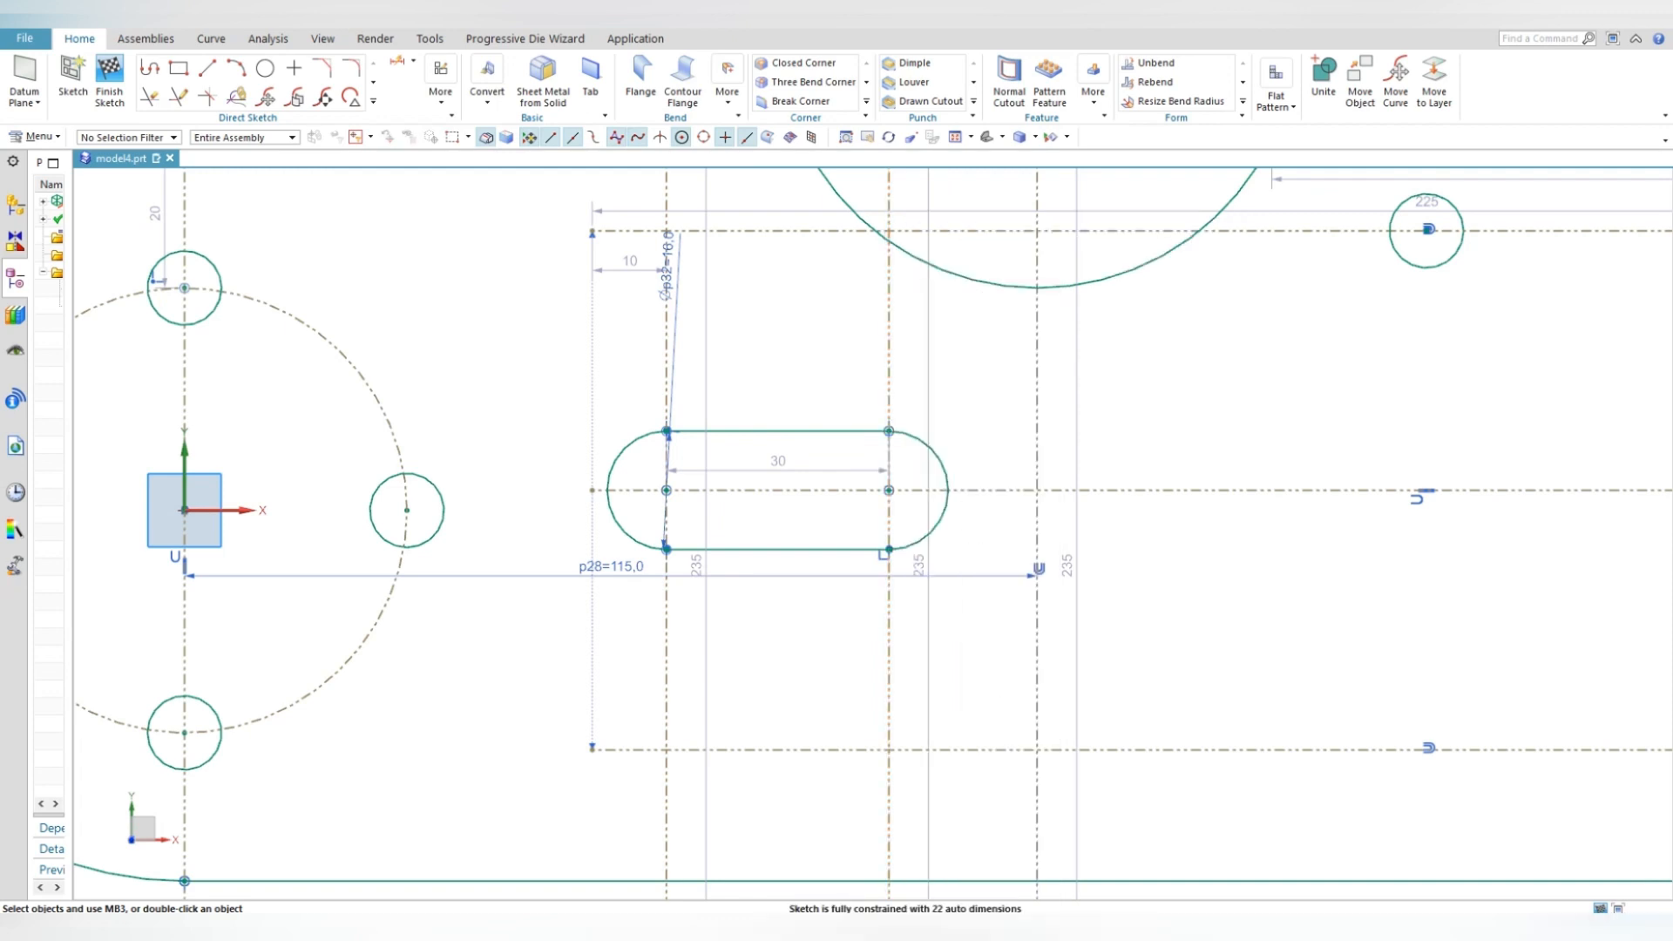
- Hide all PMI objects using Show and Hide
scroll(534, 523, "down", 5)
scroll(720, 532, "up", 2)
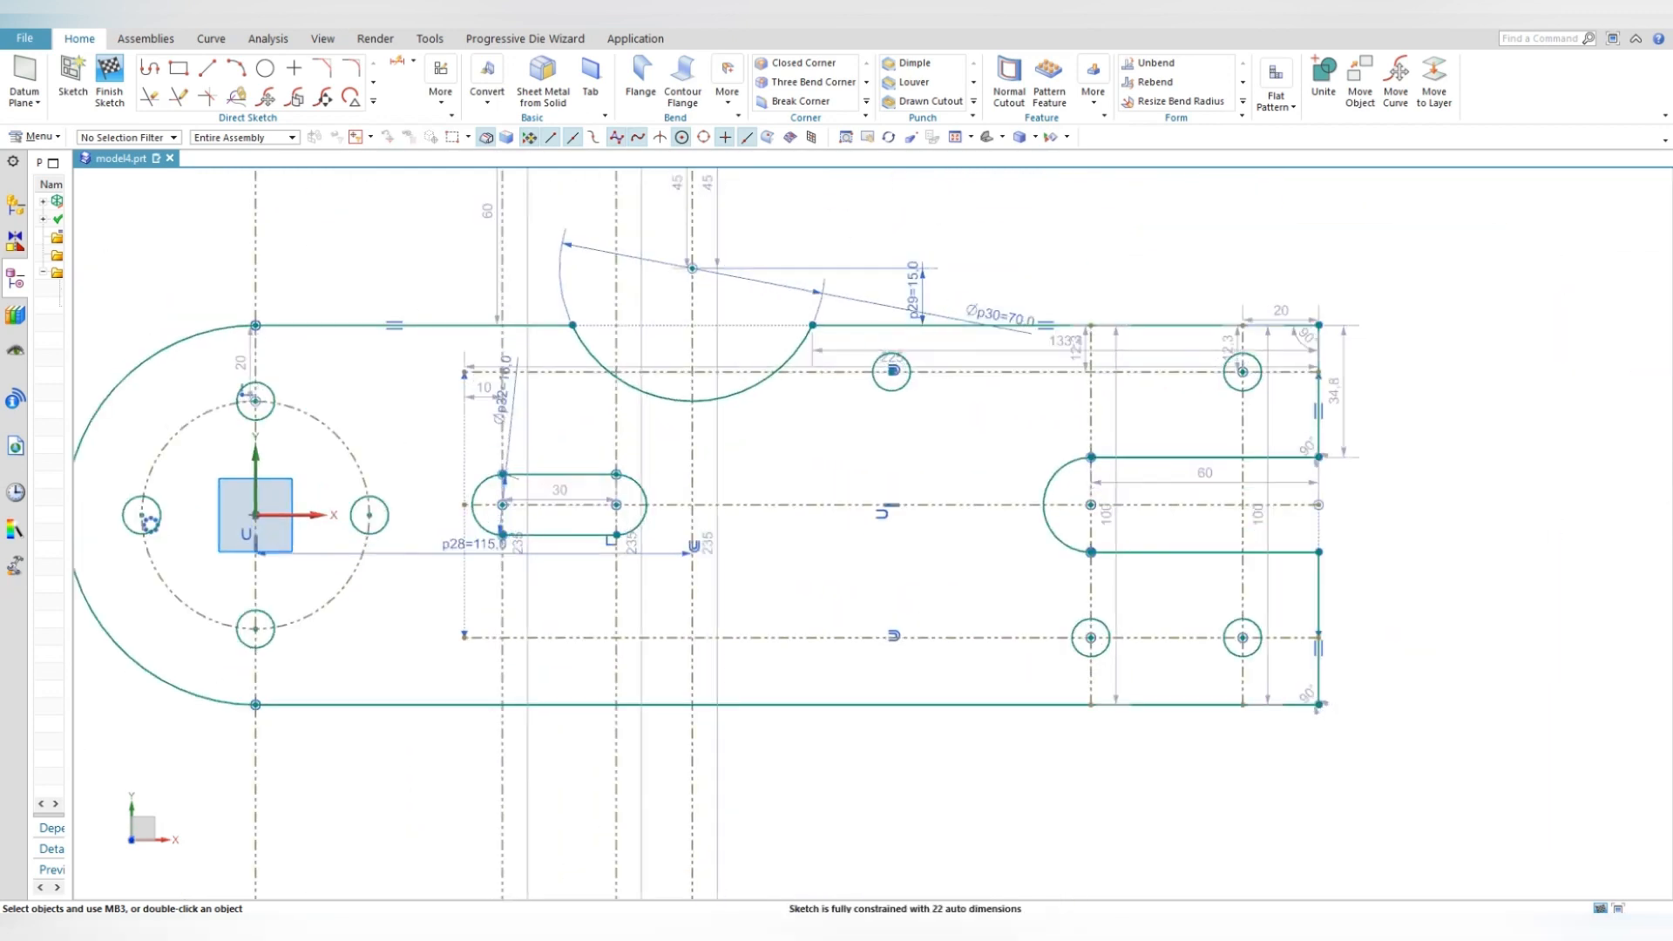
scroll(766, 530, "down", 1)
key("ctrl+w")
left_click(328, 326)
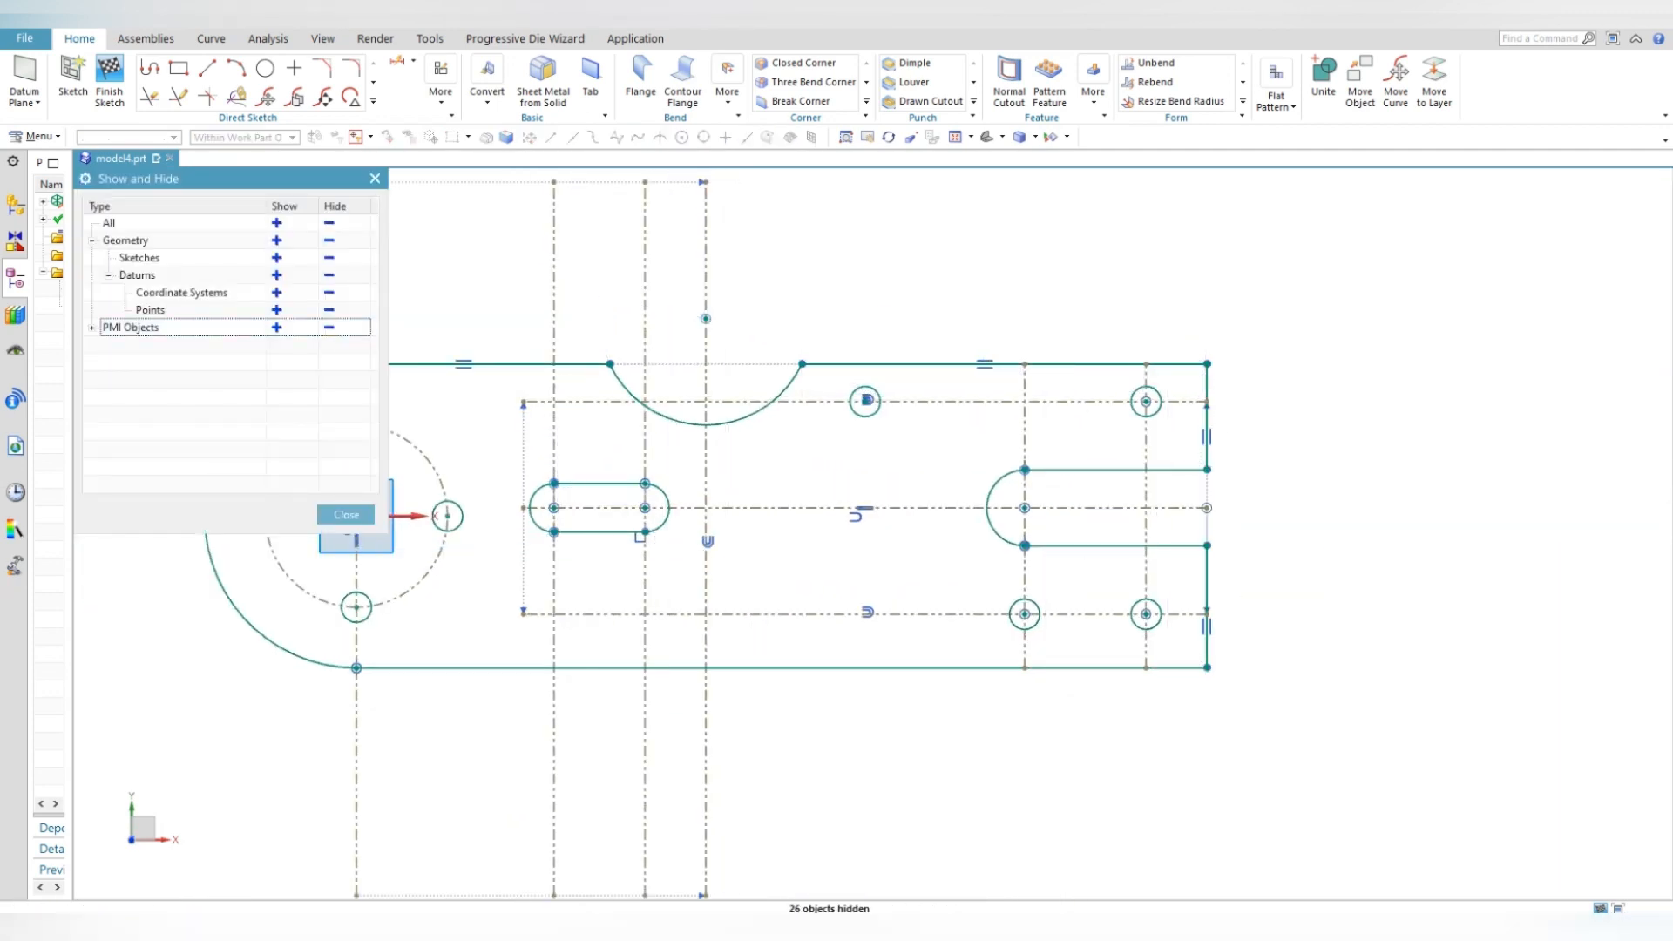
key("Escape")
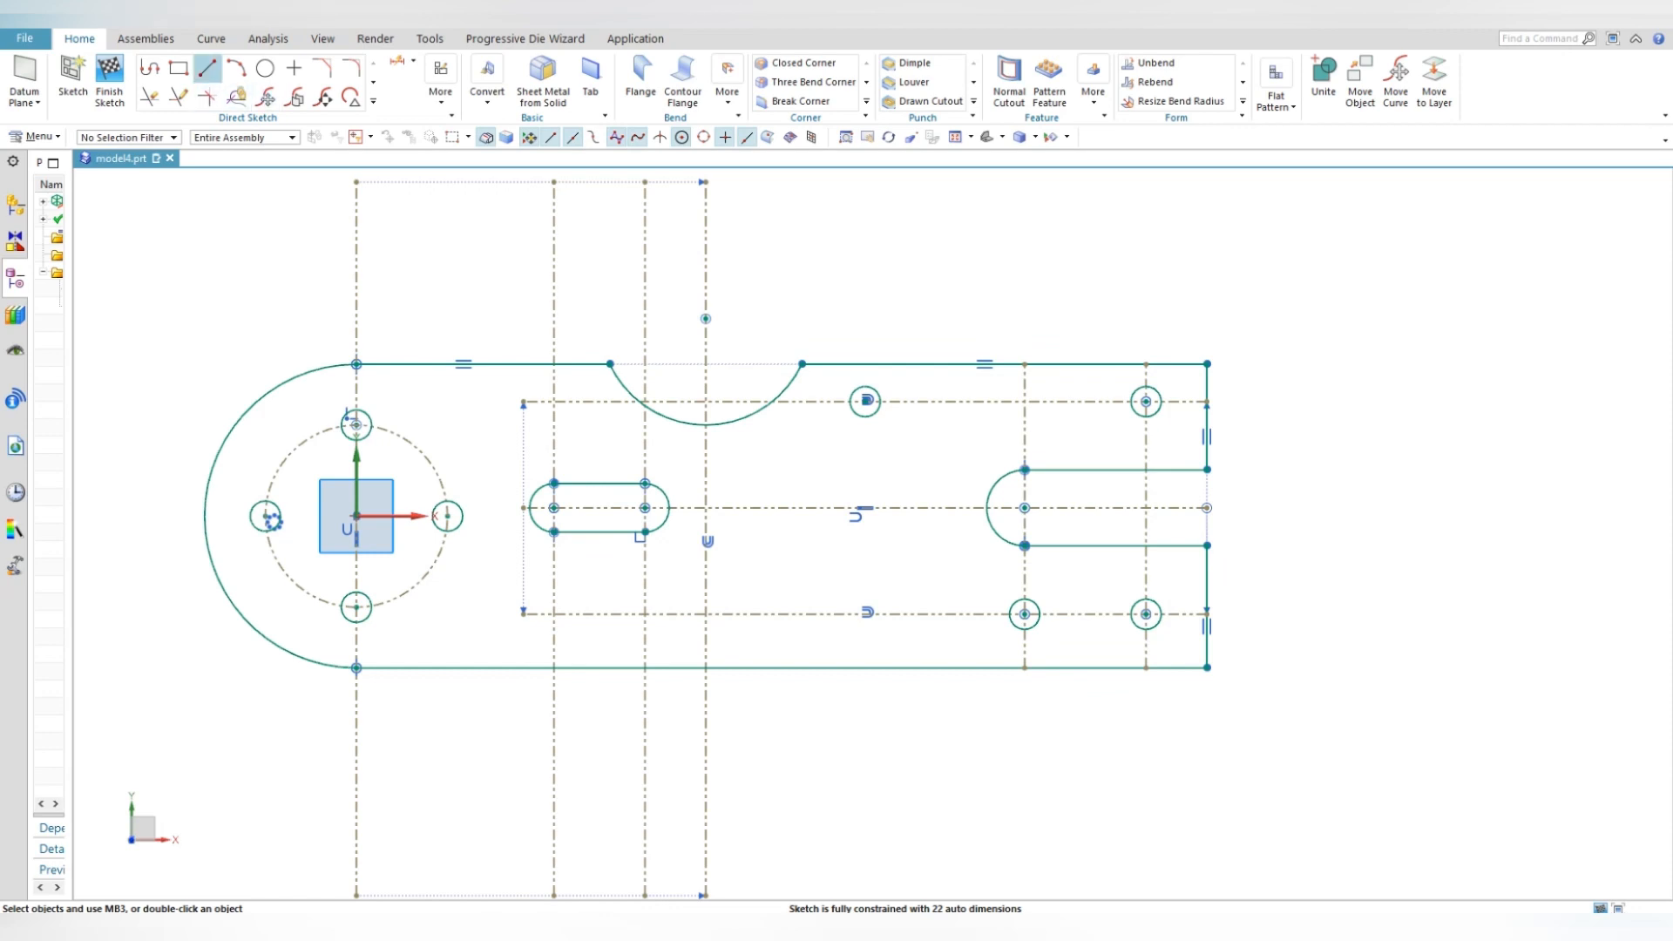
- Try a 40 mm line along the middle reference line from the slot's arc centre toward the straight end, and undo it
left_click(208, 68)
scroll(708, 540, "up", 2)
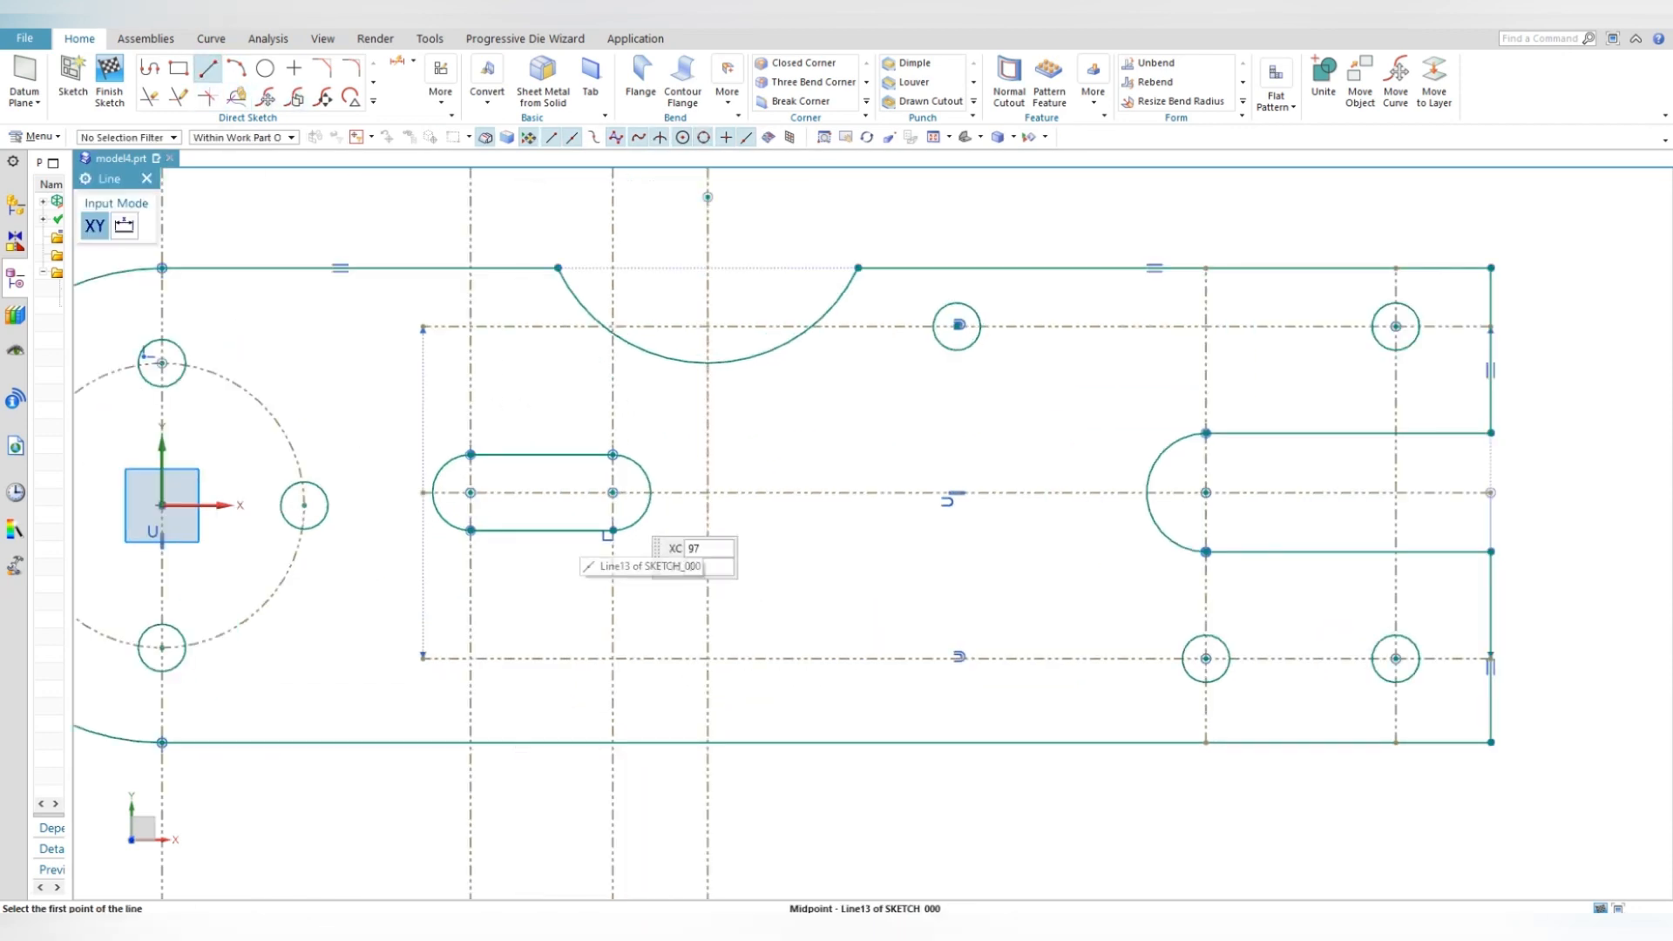
left_click(612, 492)
type("40")
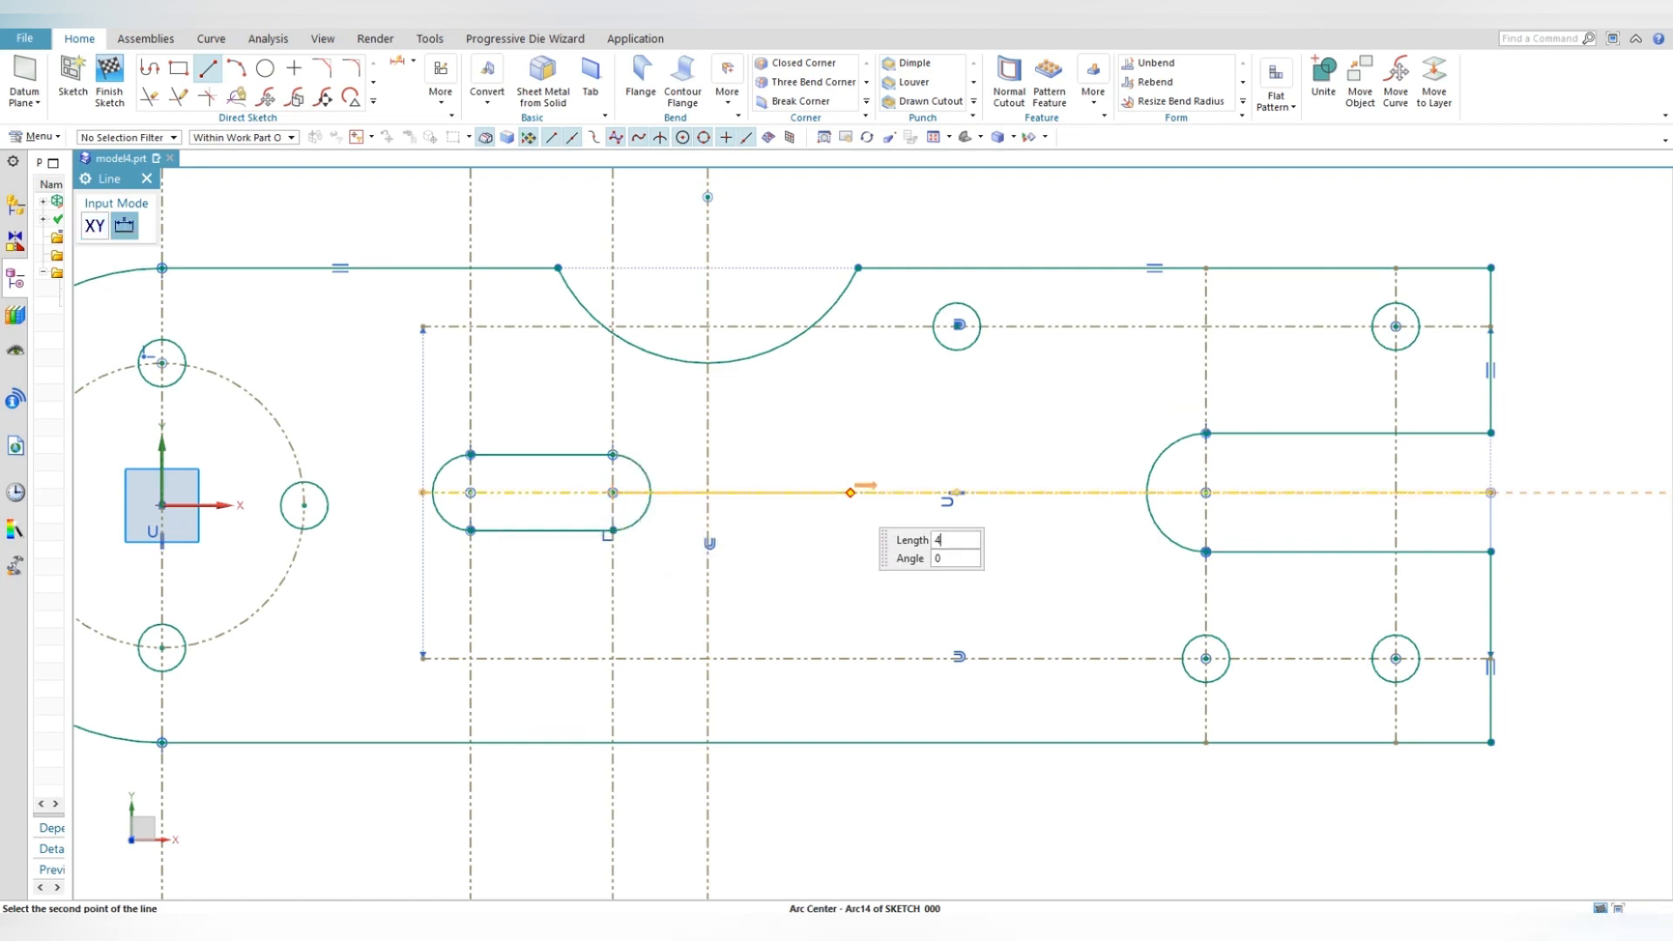
key("Tab")
key("Return")
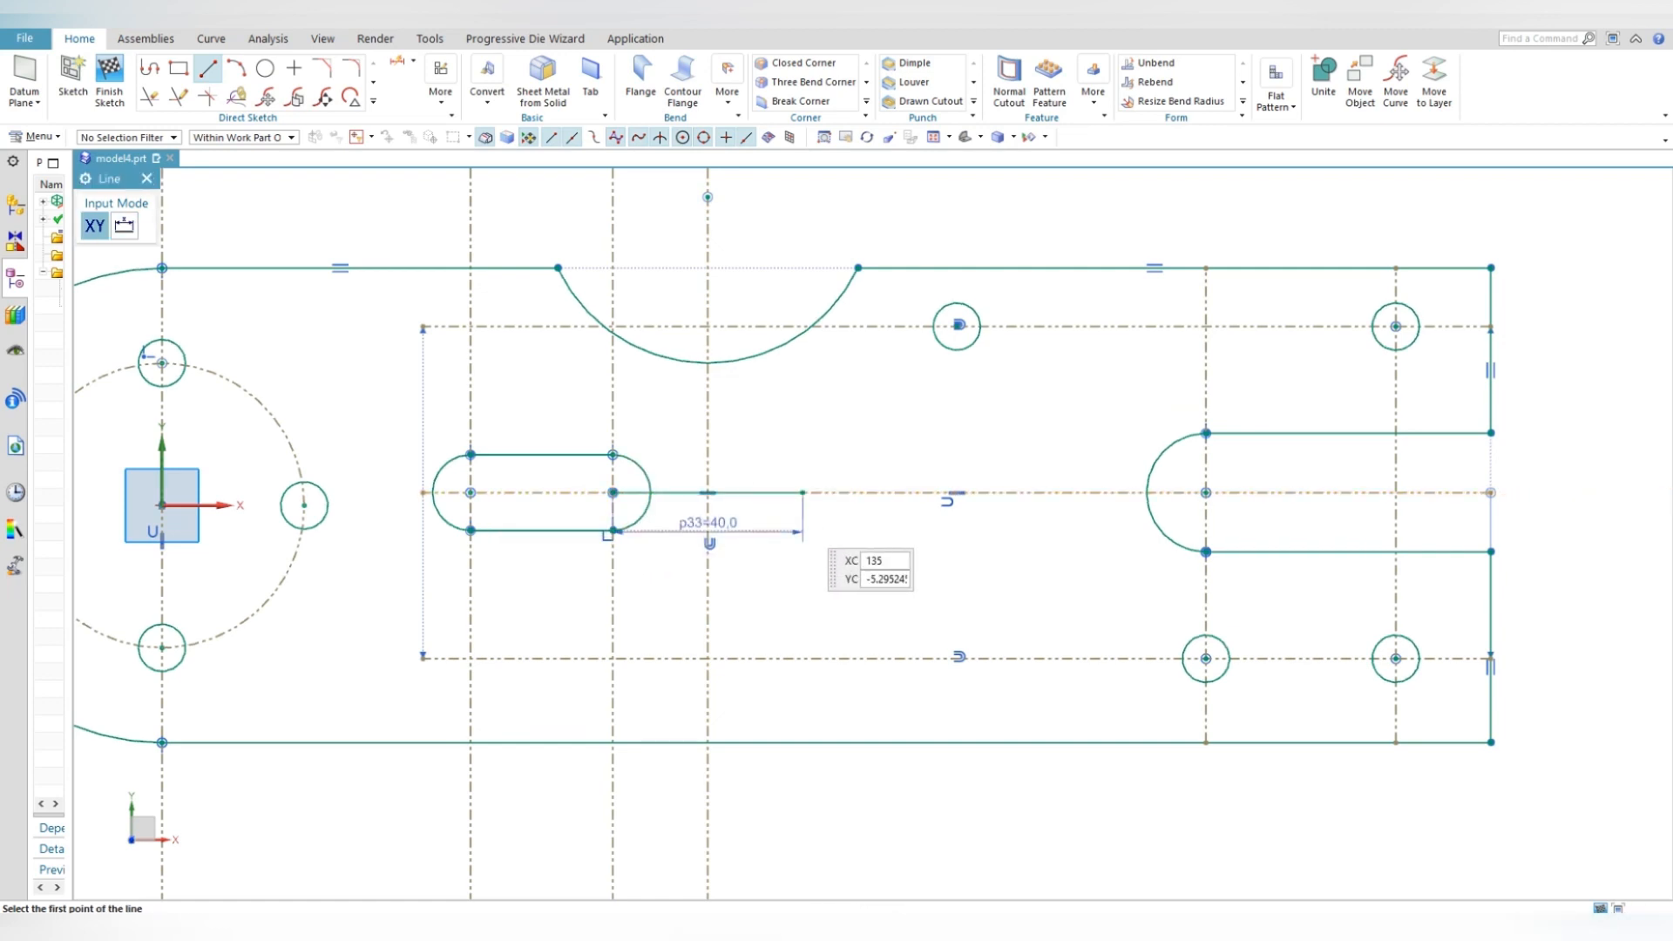
key("Escape")
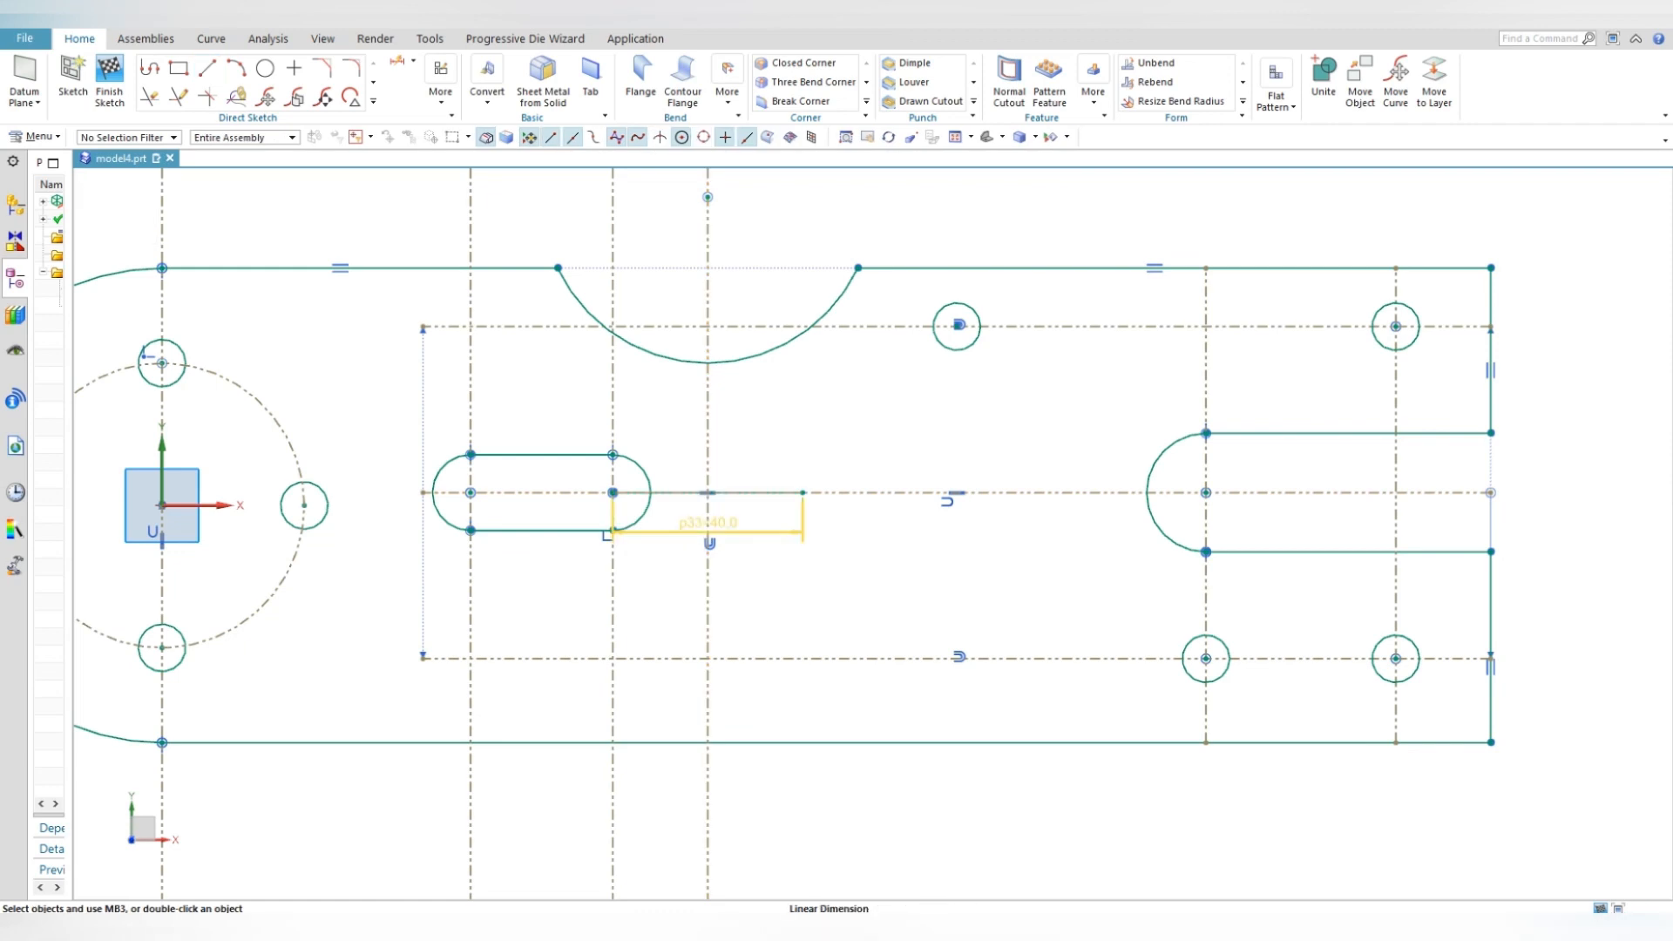
key("ctrl+z")
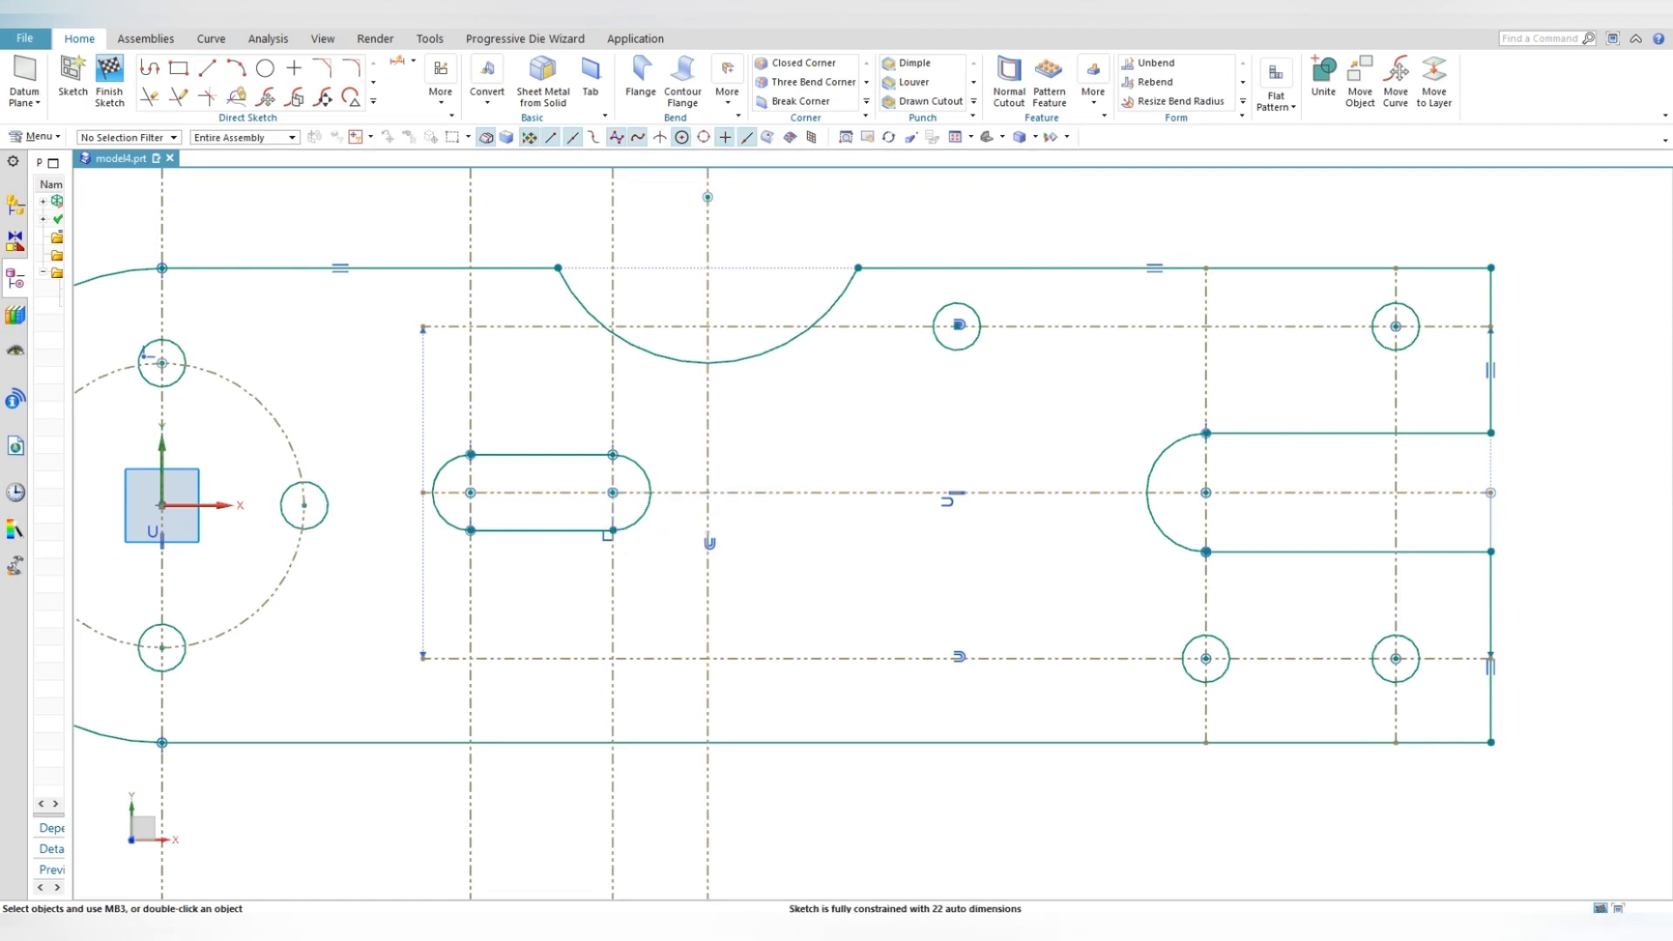
- Mirror the four slot curves about the vertical reference line through the edge notch's centre
left_click(373, 100)
left_click(150, 237)
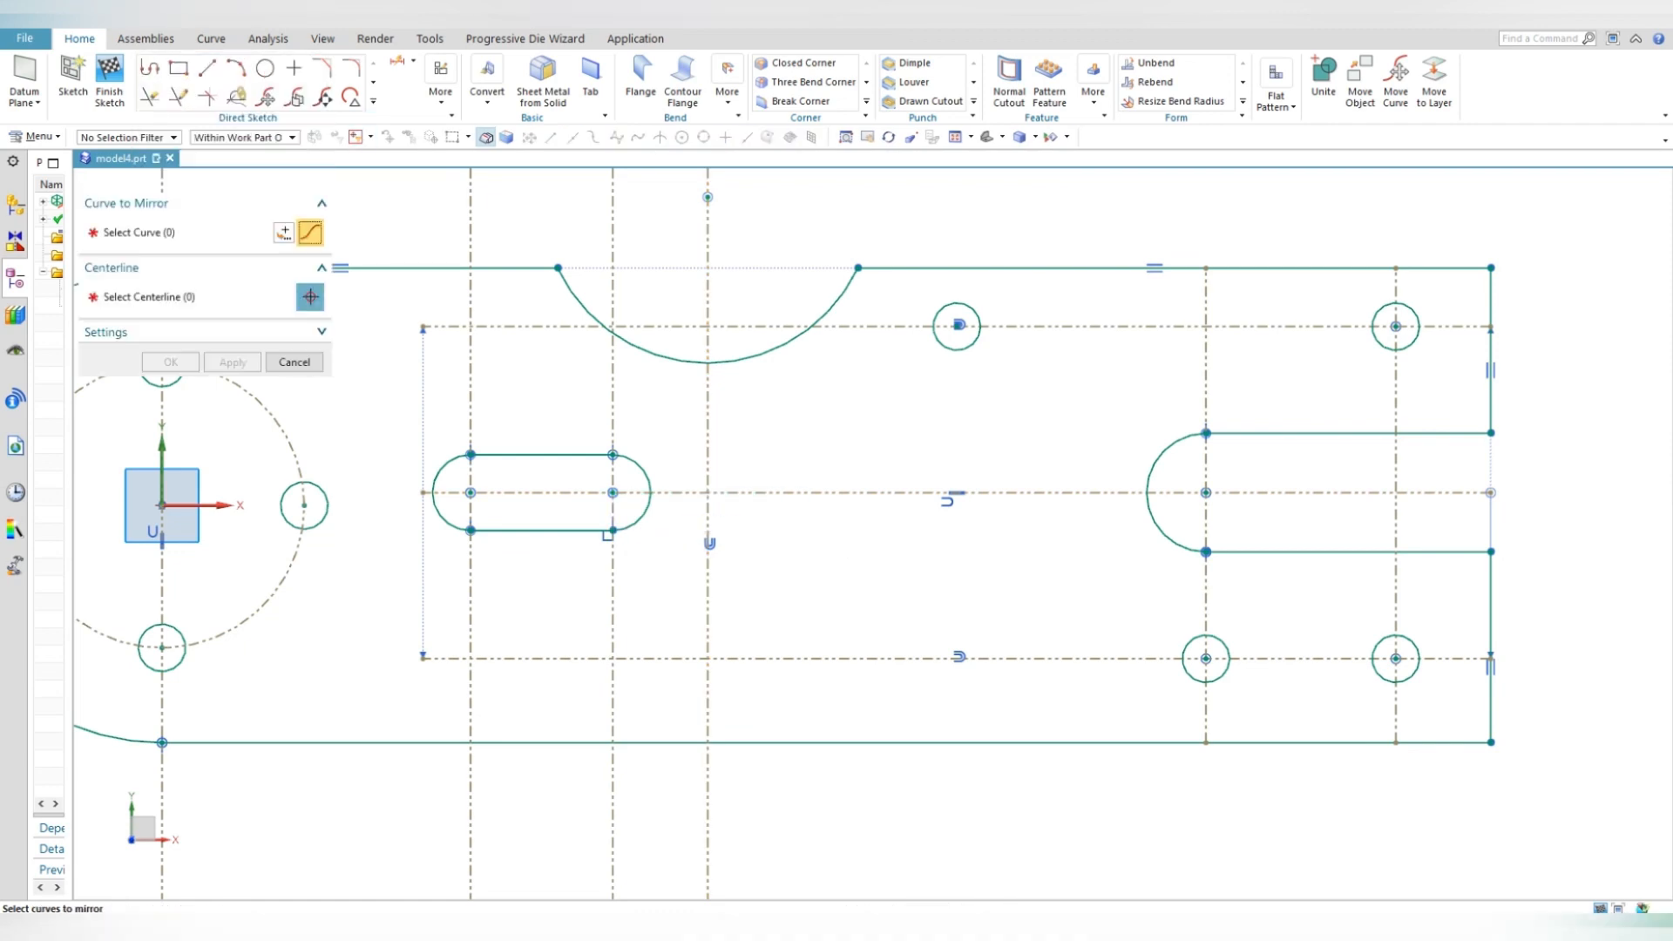
left_click_drag(471, 456, 654, 551)
left_click(189, 296)
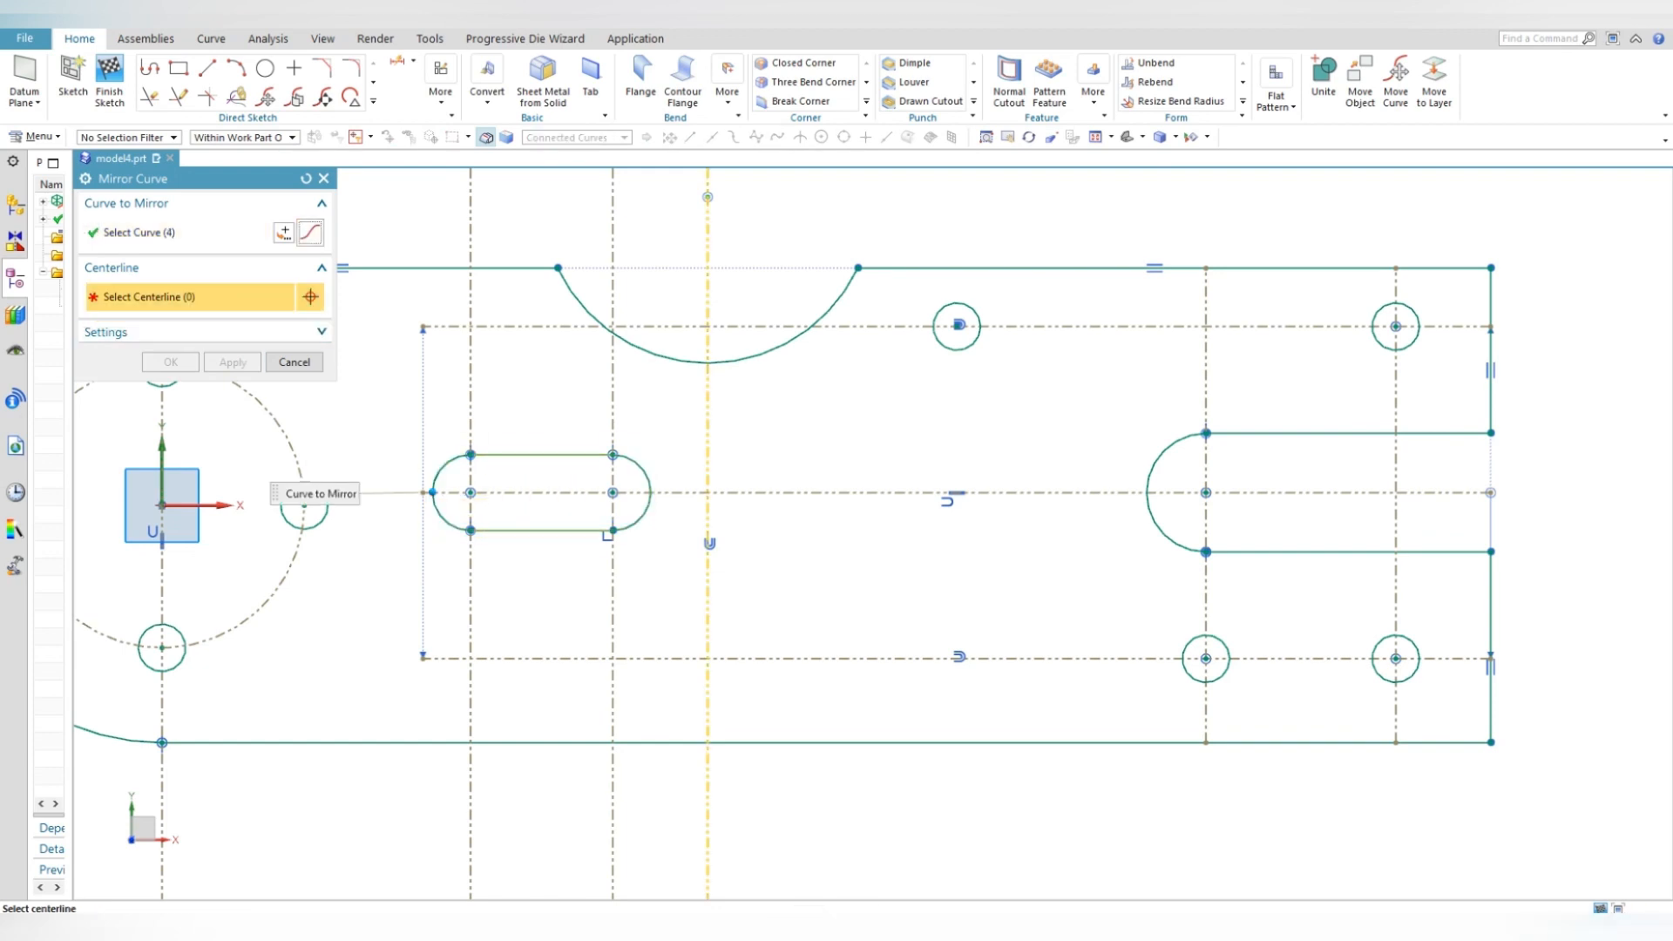
left_click(707, 410)
middle_click(713, 558)
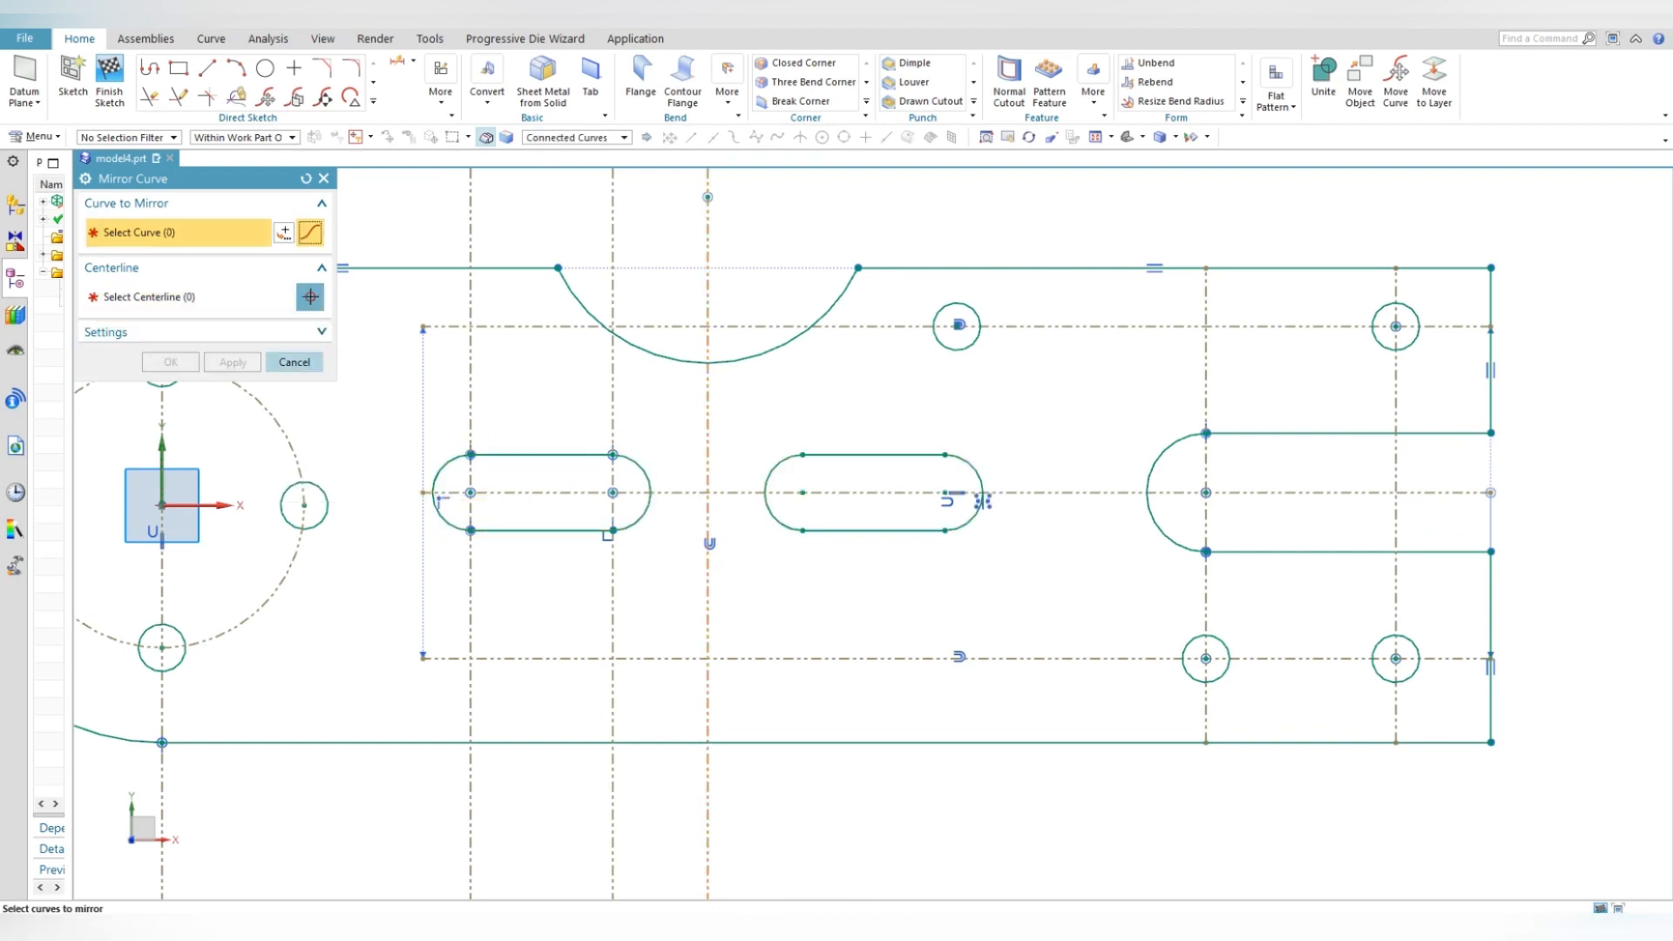
- Finish the plate sketch
scroll(713, 559, "down", 3)
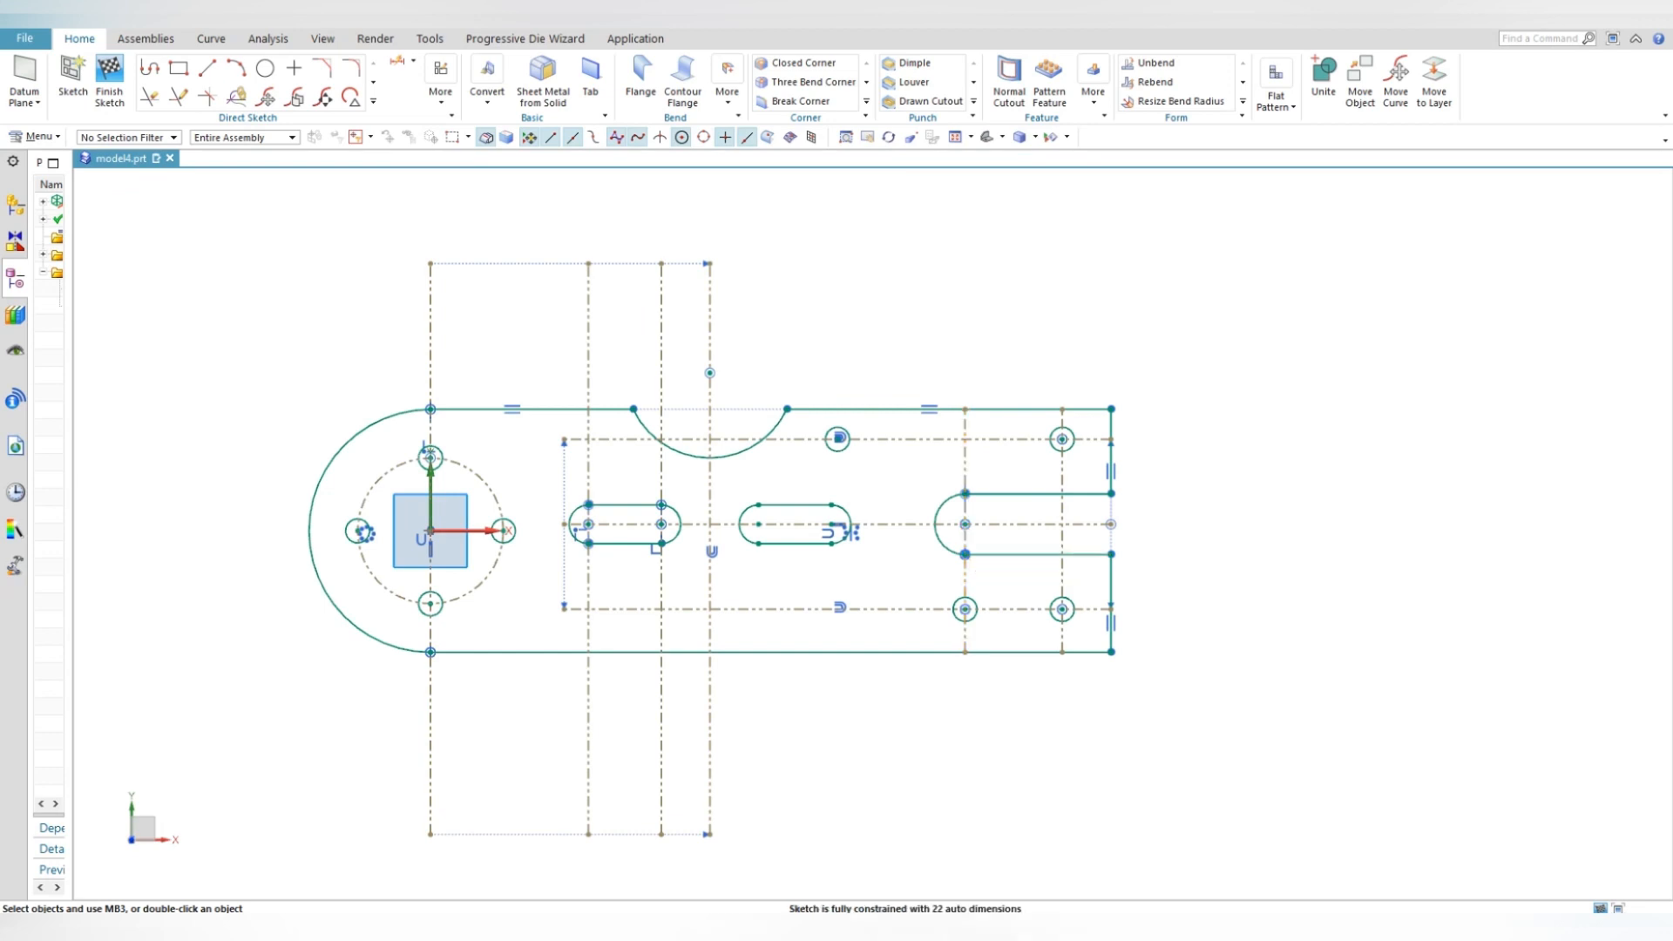
key("ctrl+q")
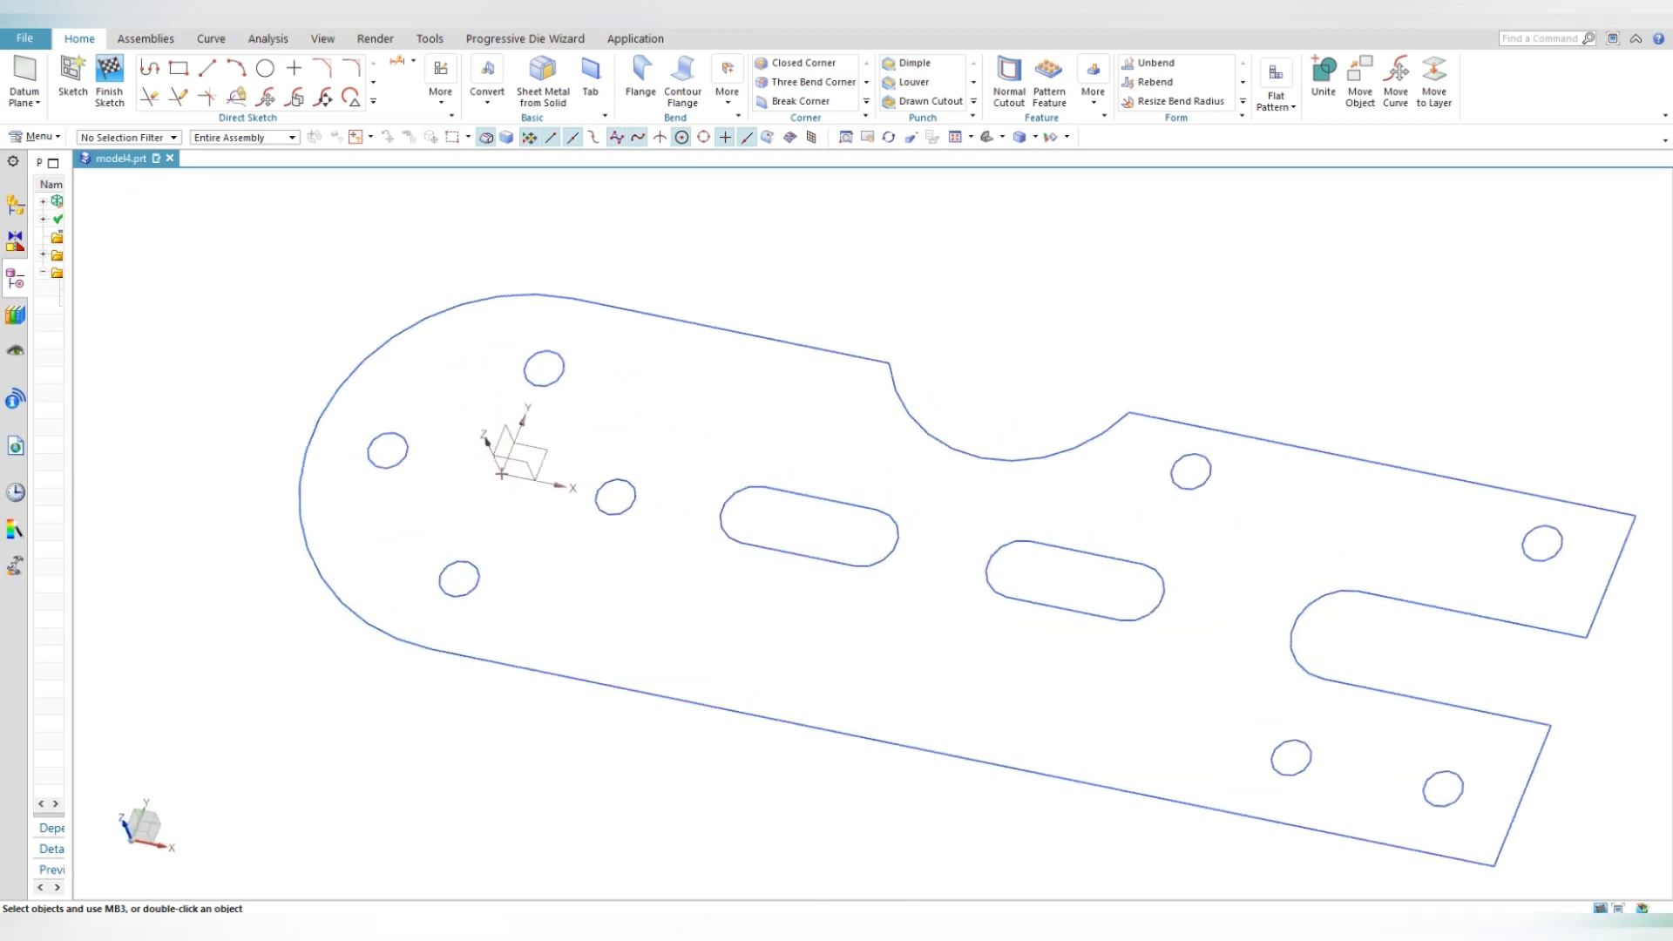
mouse_move(580, 523)
middle_mouse_down()
mouse_move(645, 462)
mouse_move(737, 542)
middle_mouse_up()
scroll(737, 542, "down", 1)
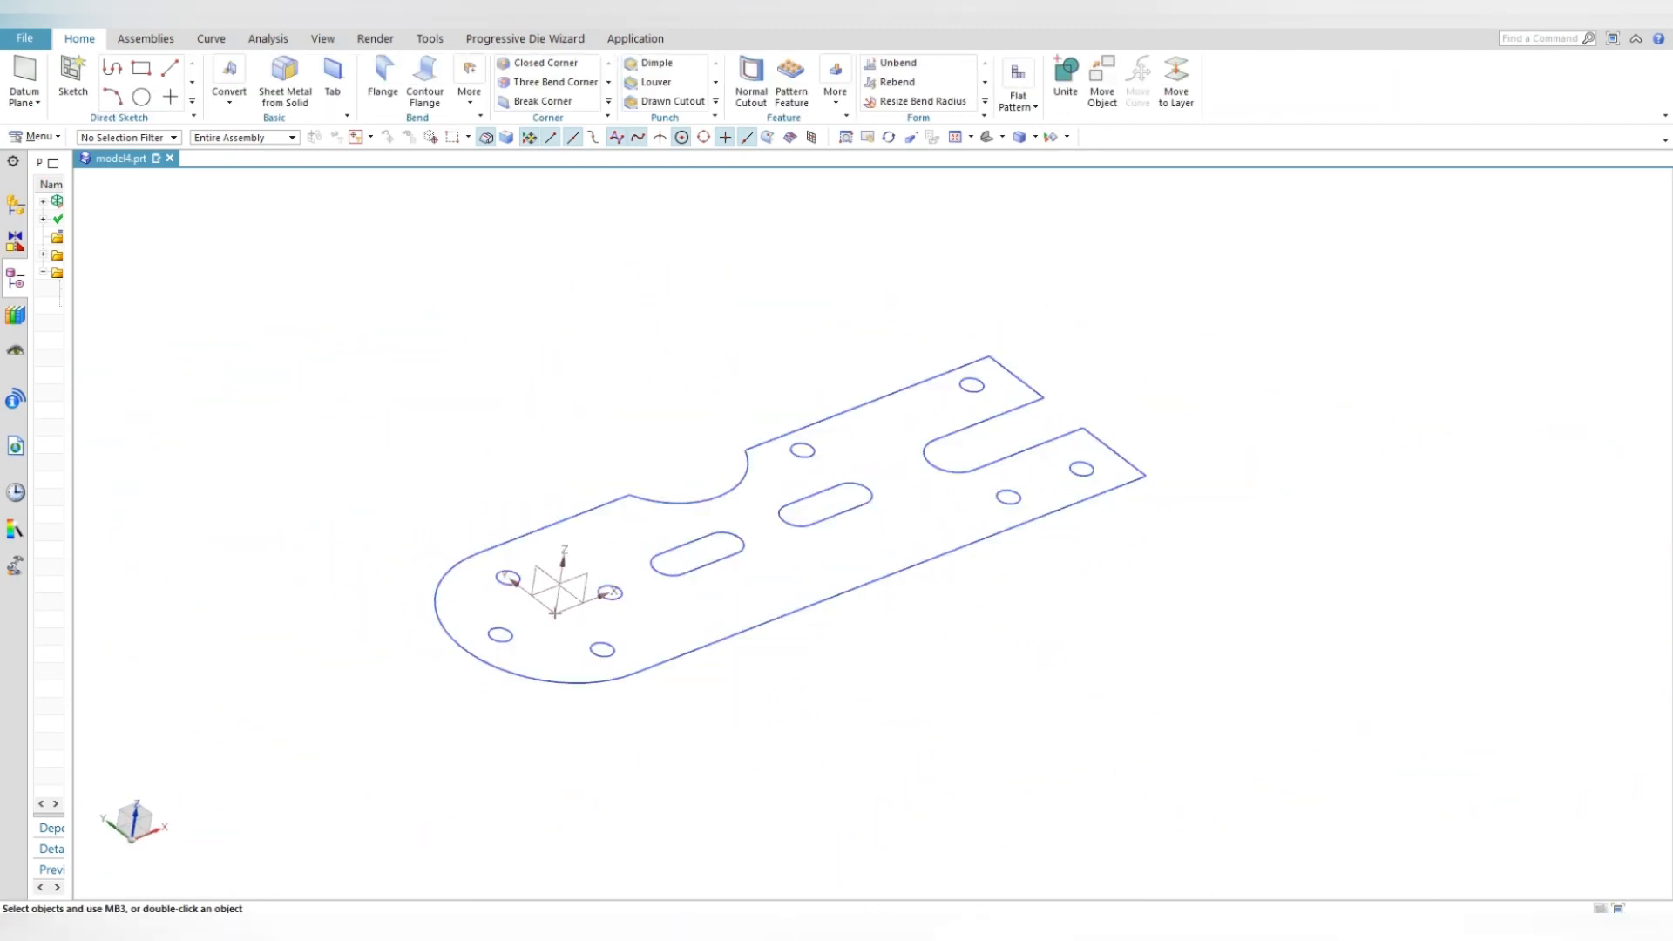
- Create a base Tab 6 mm thick from the plate sketch with its holes and slots, and hide the sketch
left_click(145, 38)
left_click(79, 38)
left_click(332, 83)
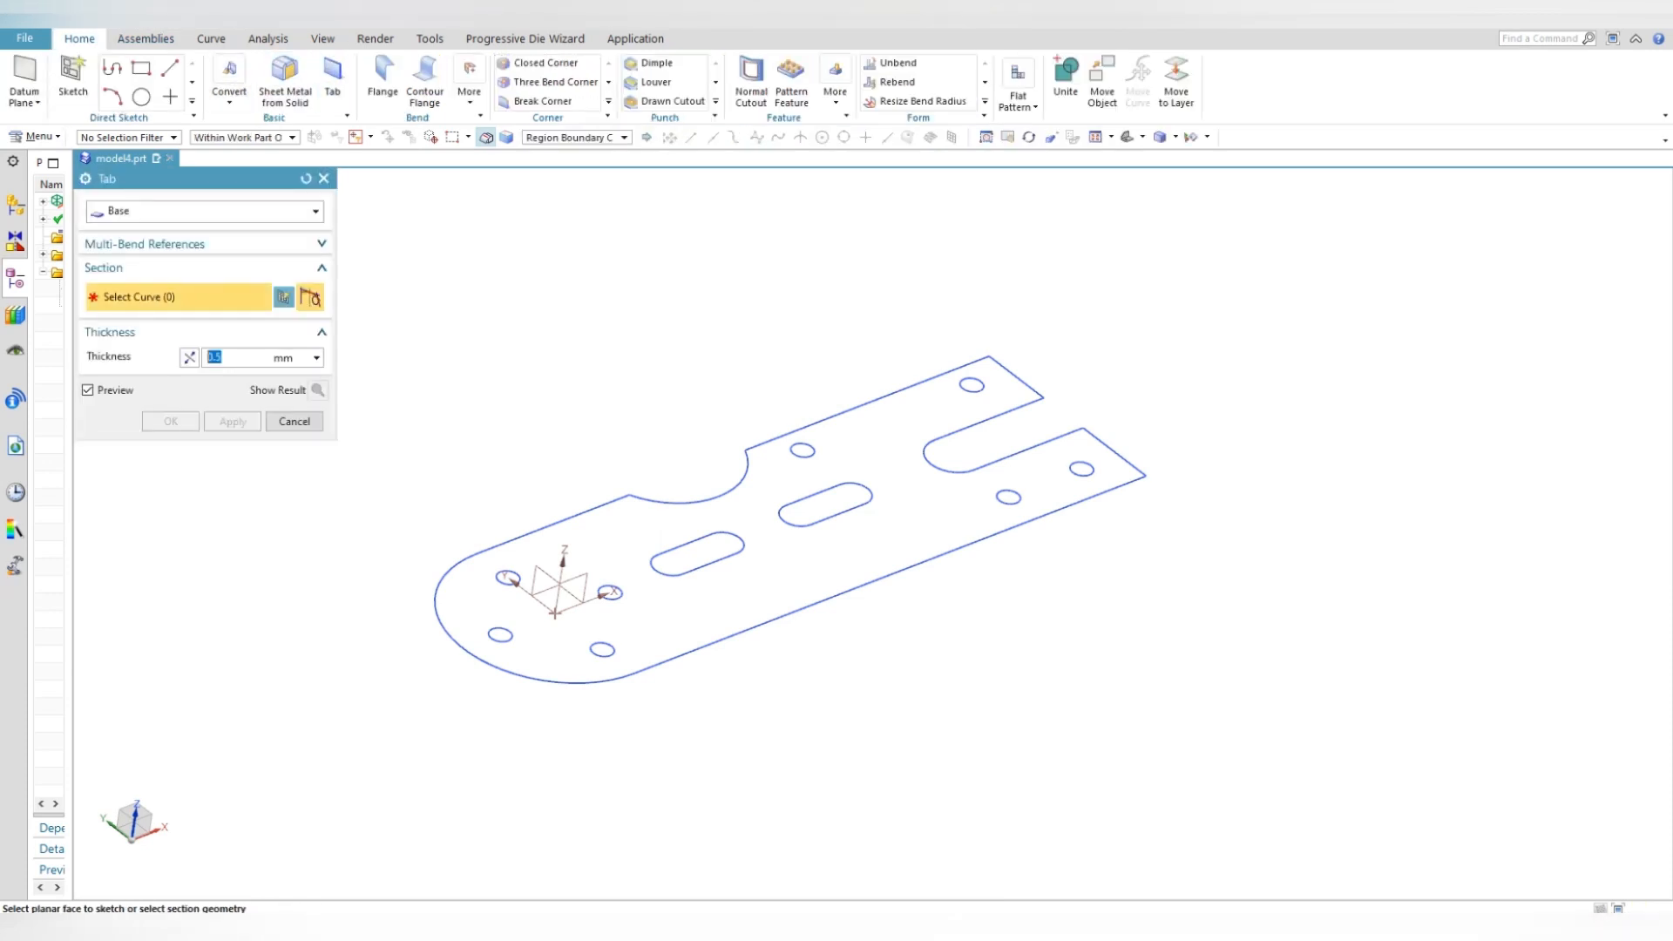
left_click(778, 514)
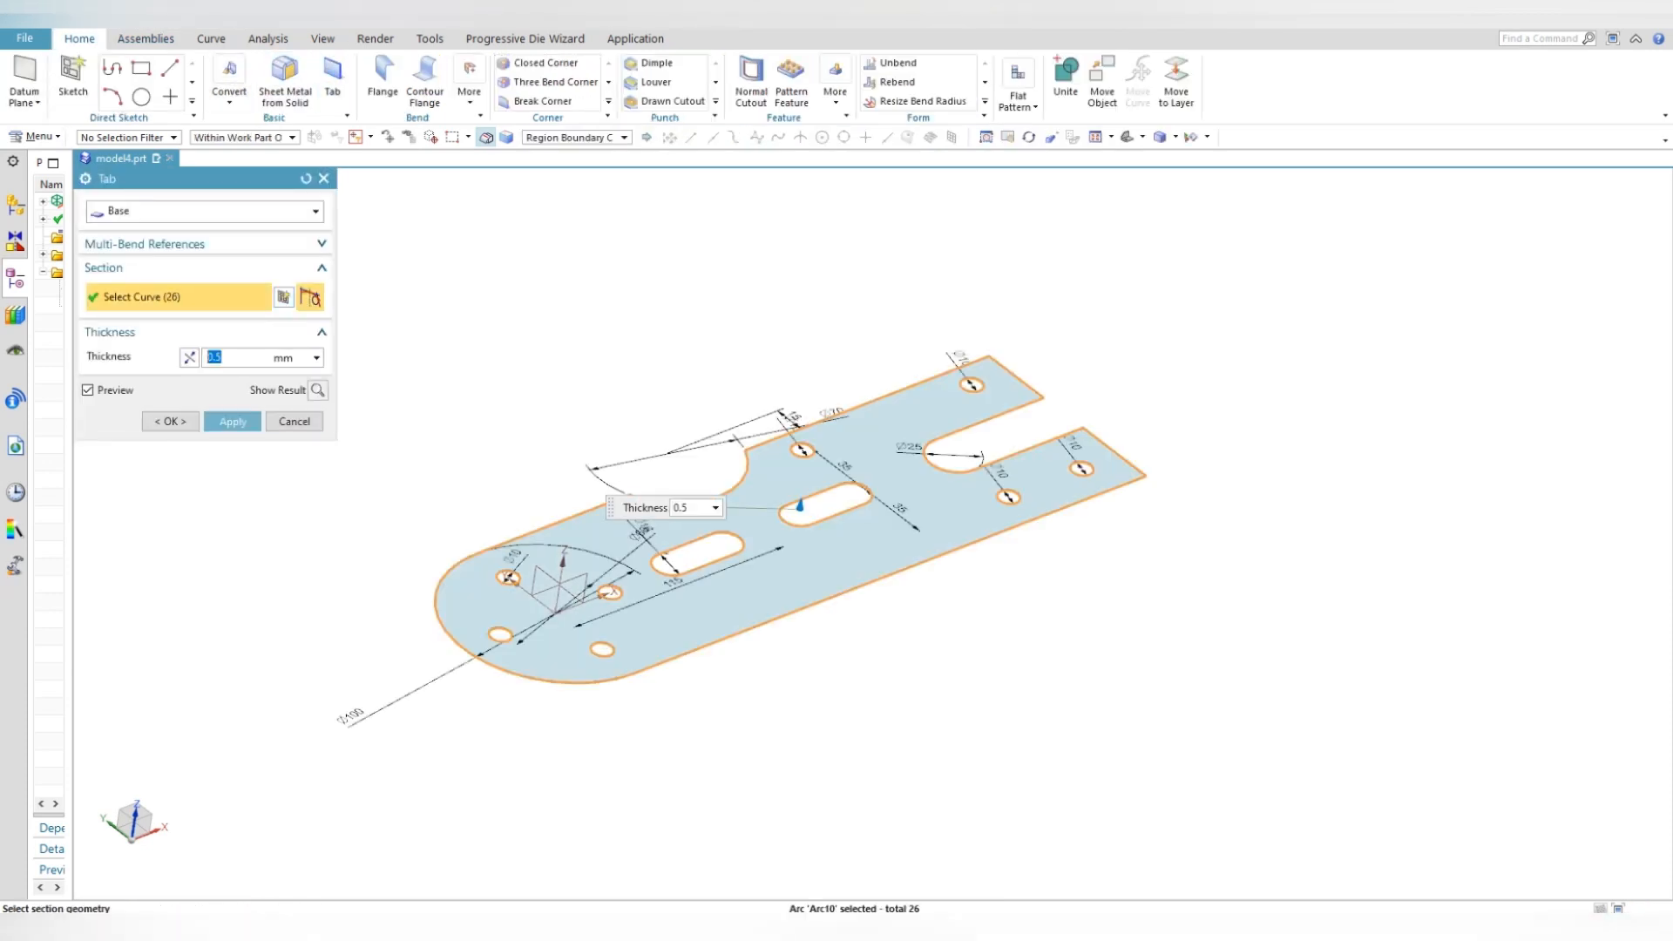
type("6")
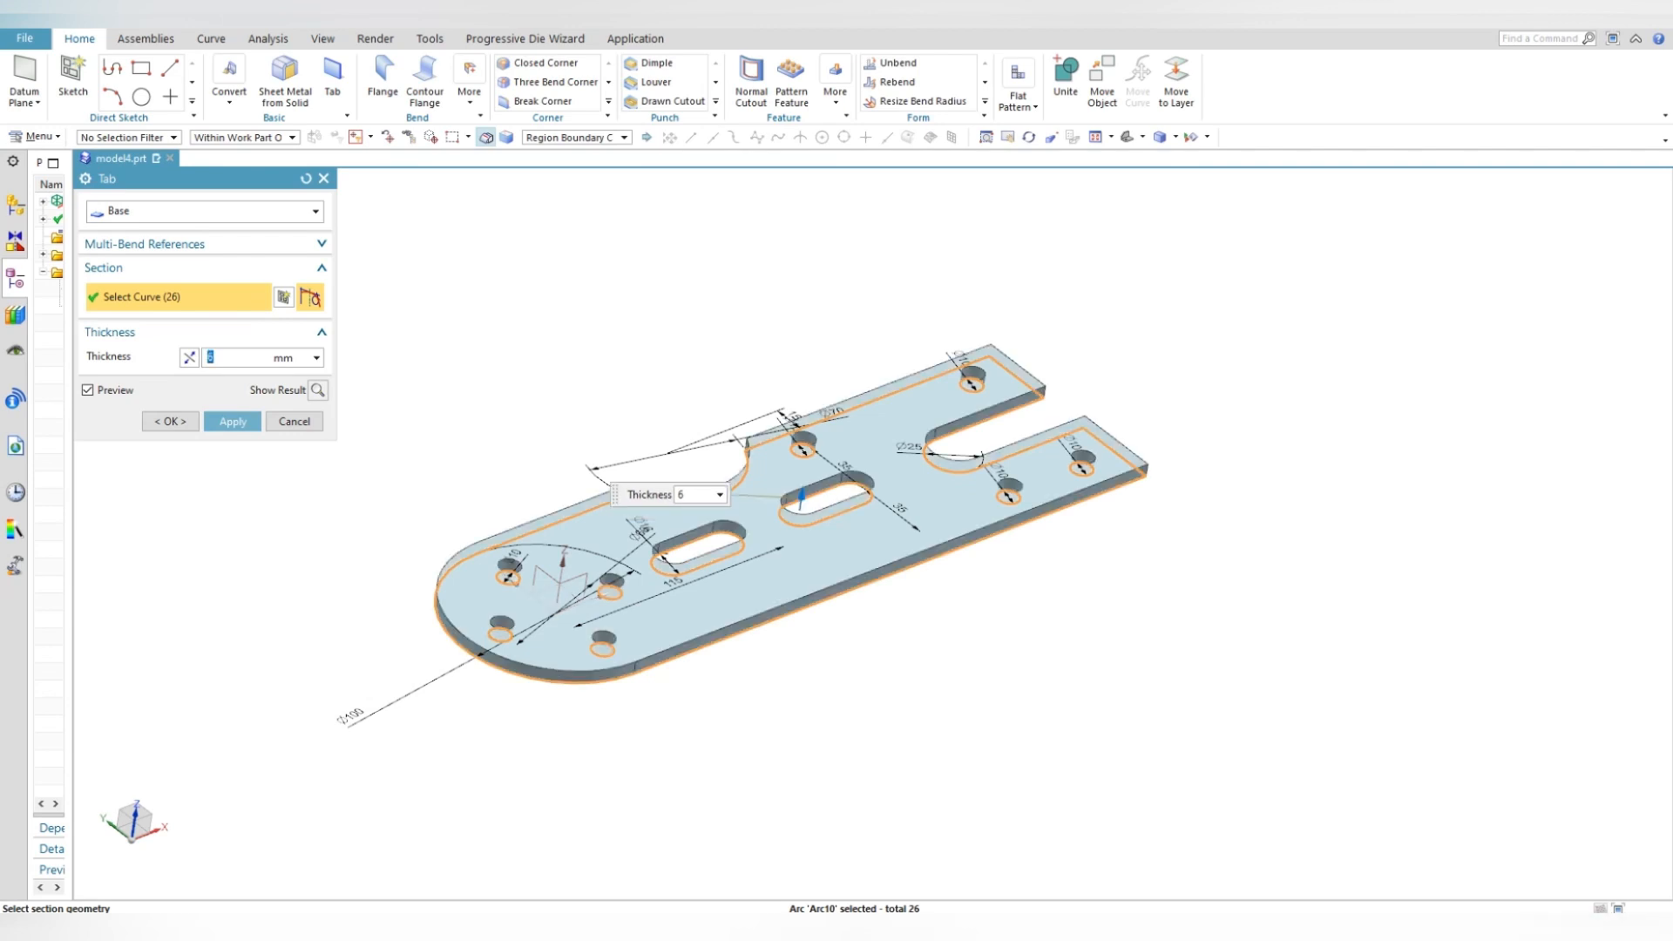
key("Return")
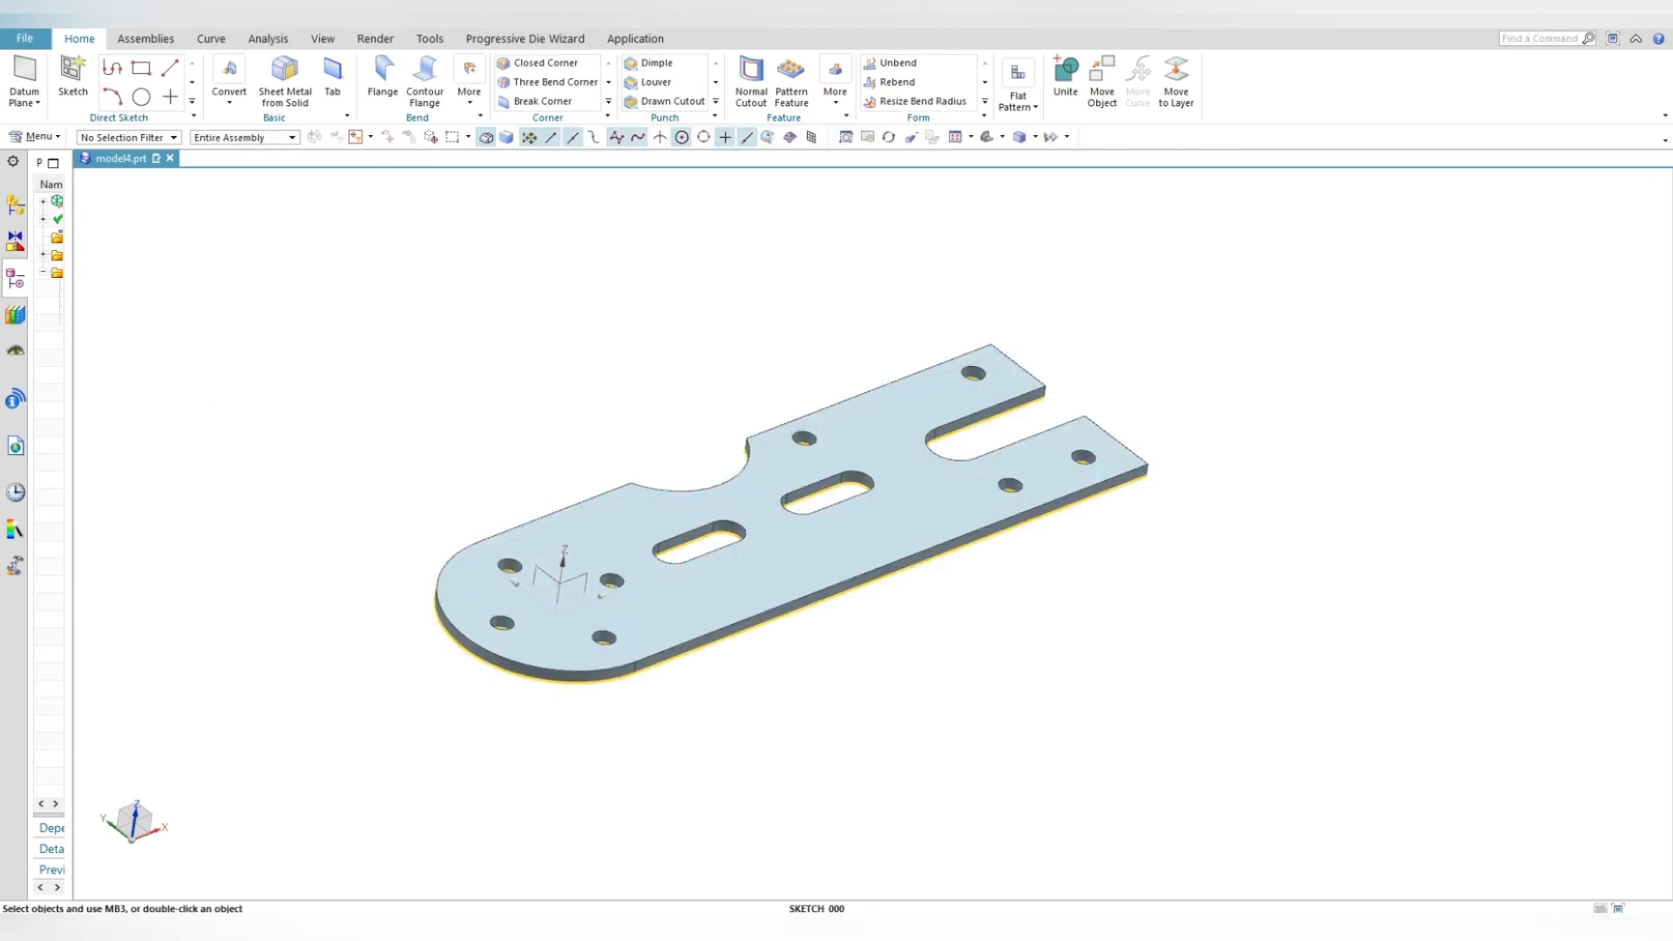
left_click(925, 564)
left_click(1011, 523)
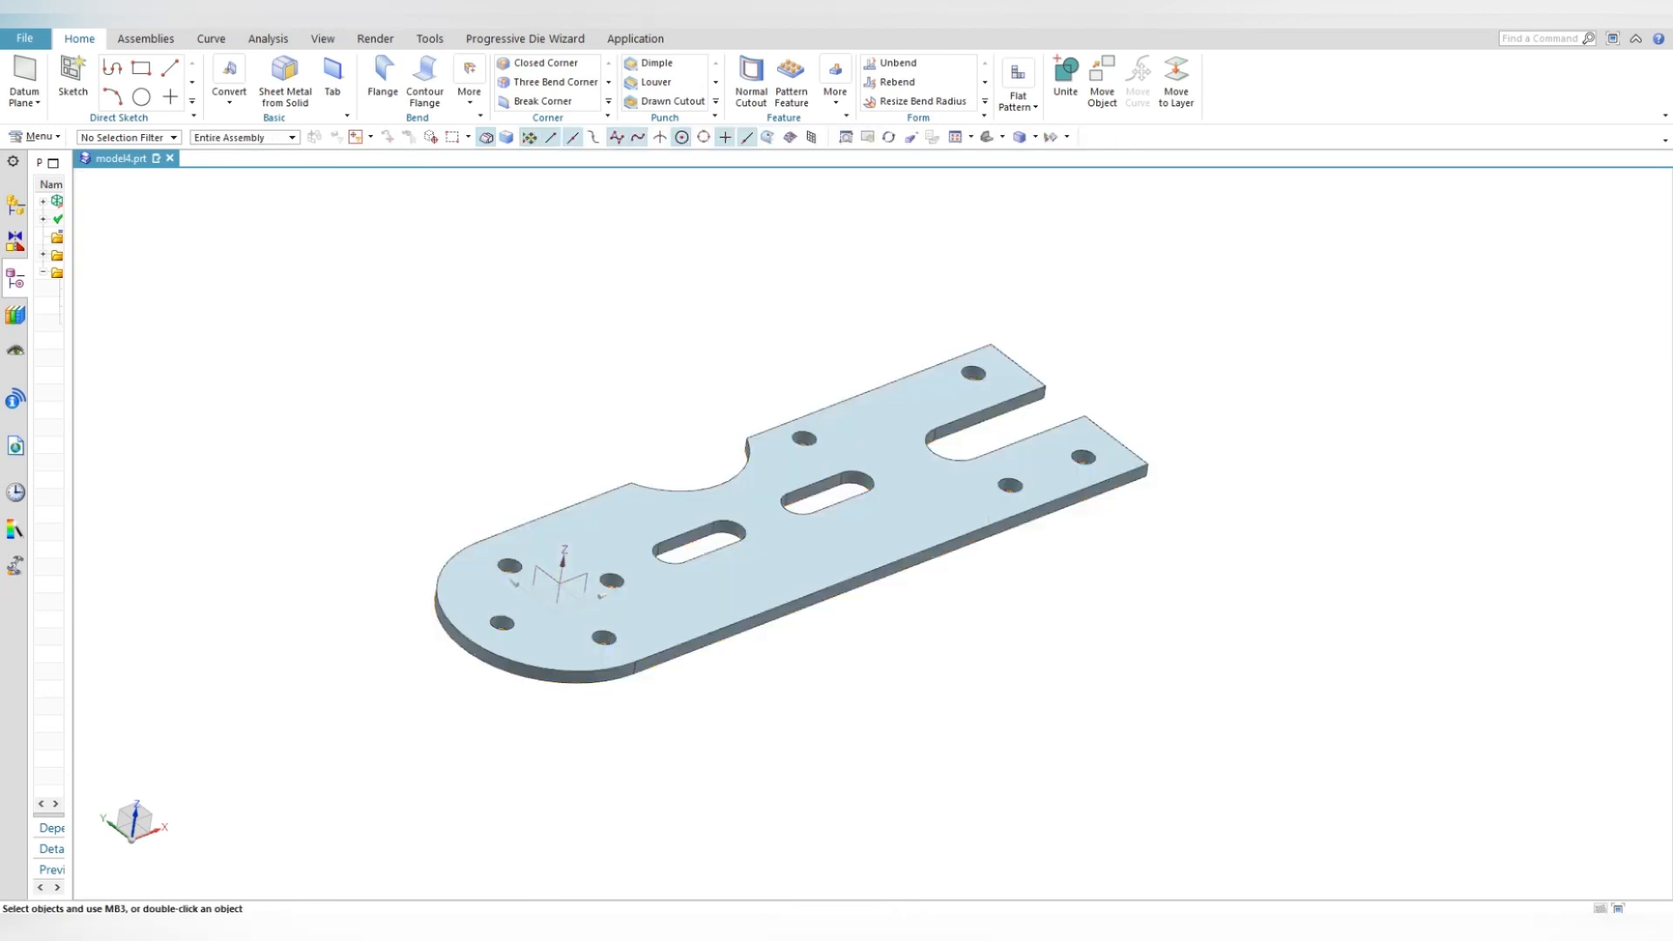
- Start a sketch on the plate's top face and draw a line corner to corner across the open-slot end
mouse_move(1012, 523)
middle_mouse_down()
mouse_move(984, 523)
mouse_move(948, 641)
middle_mouse_up()
key("F8")
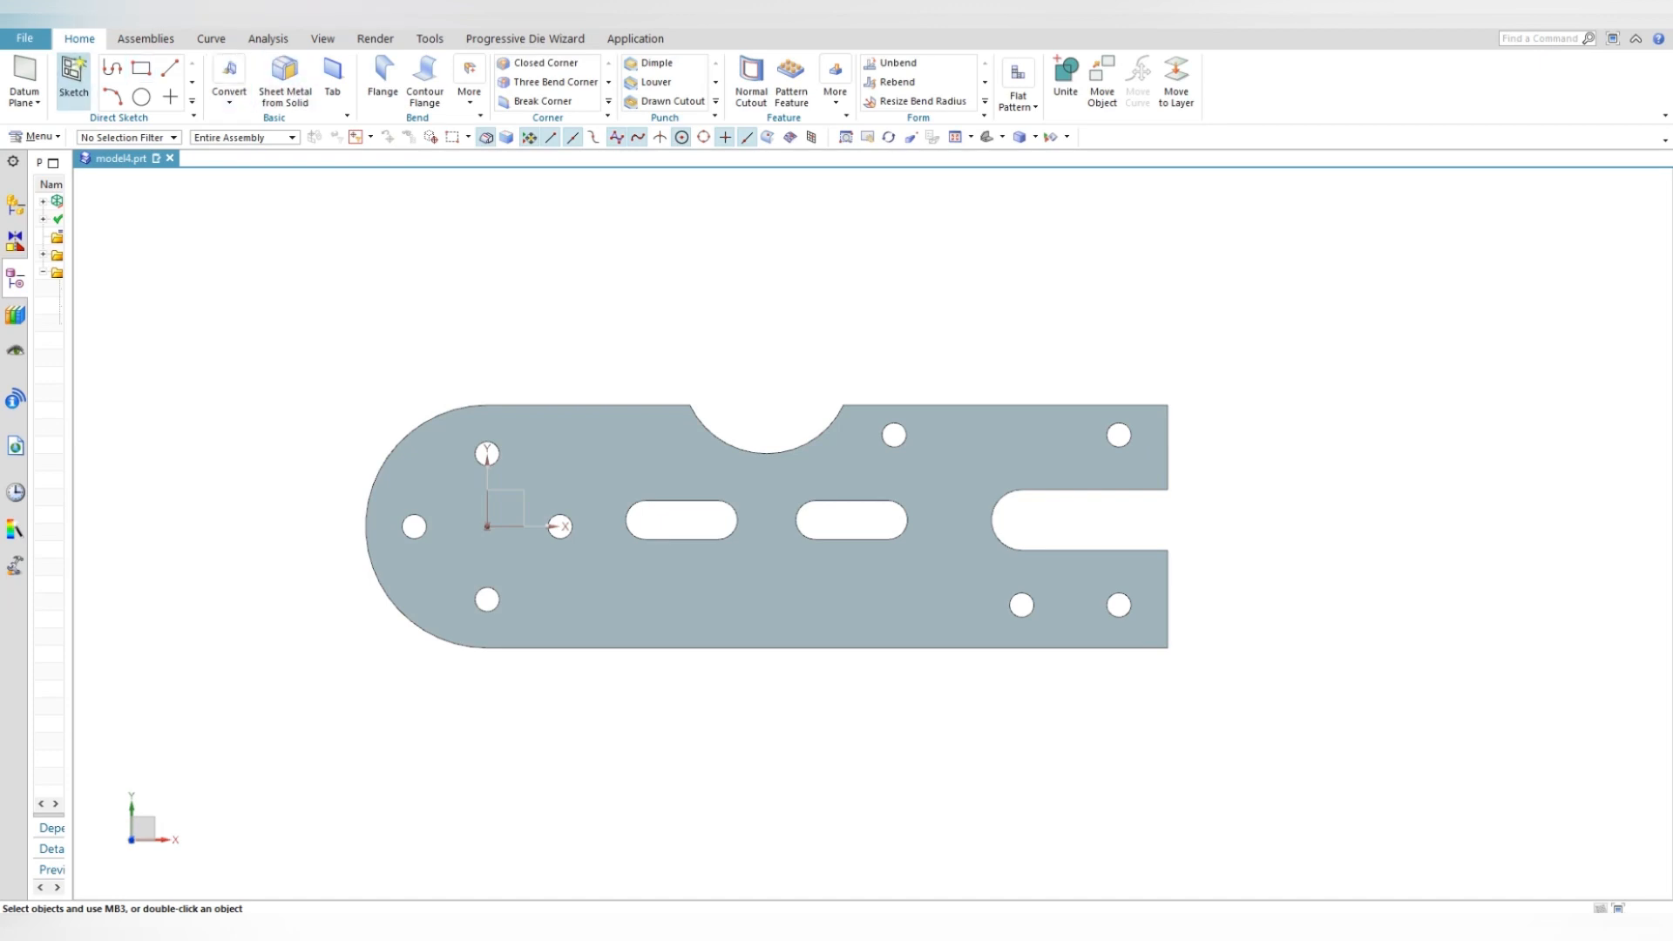
left_click(73, 77)
left_click(894, 435)
middle_click(894, 435)
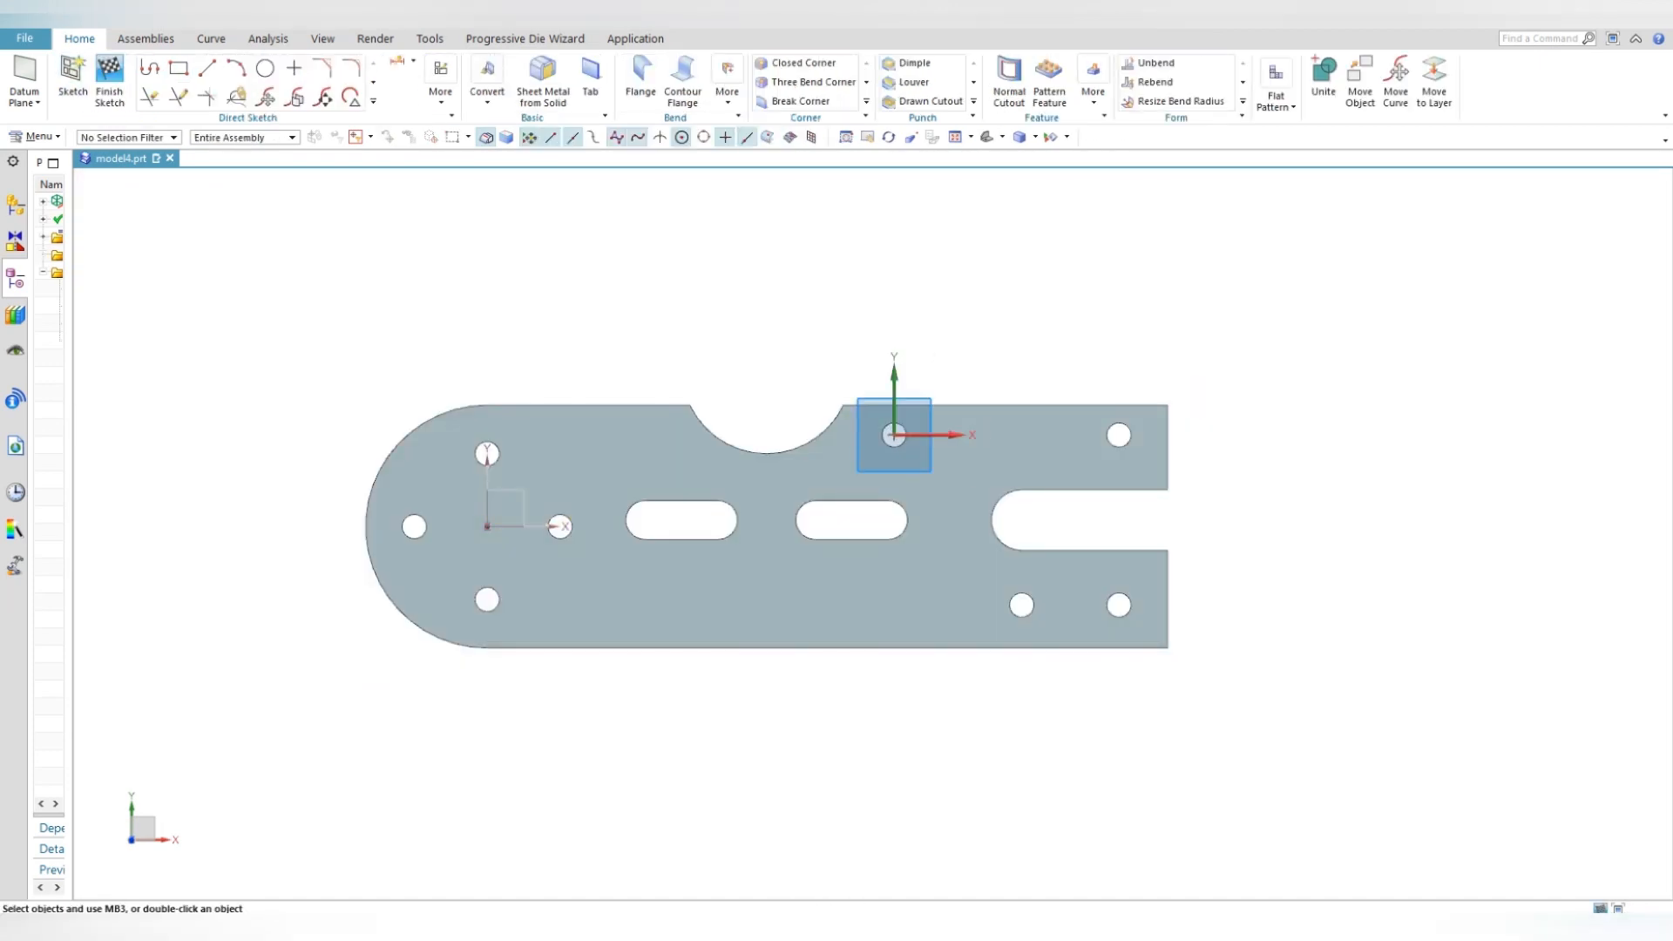
left_click(207, 67)
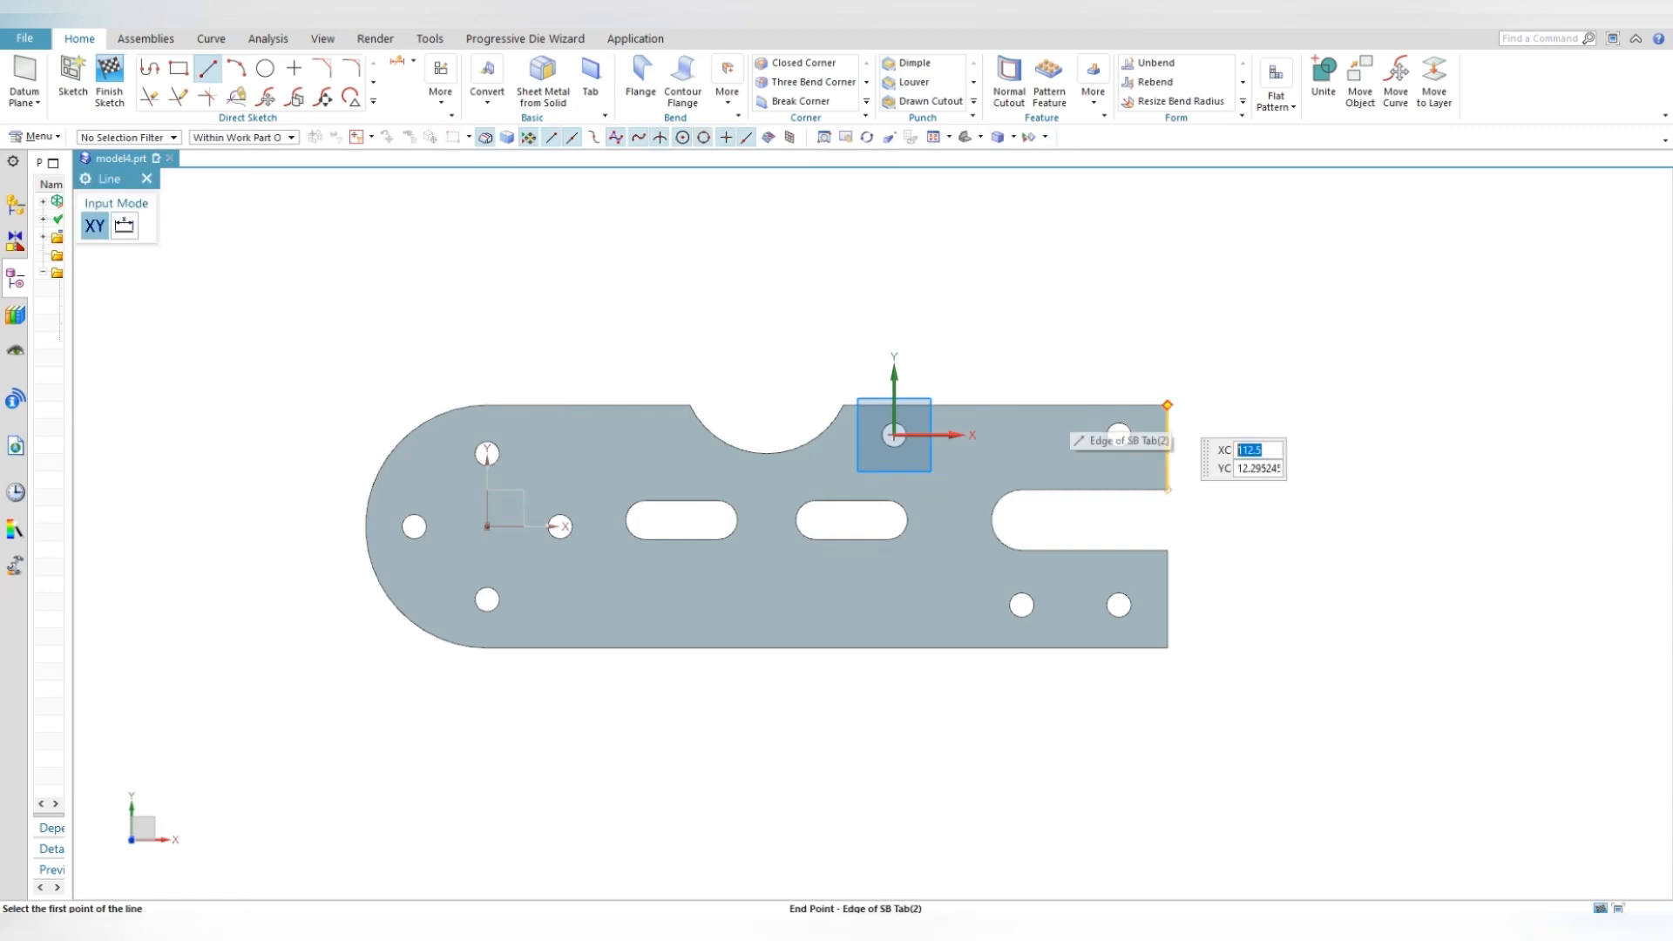
left_click(1168, 404)
left_click(1168, 647)
key("Escape")
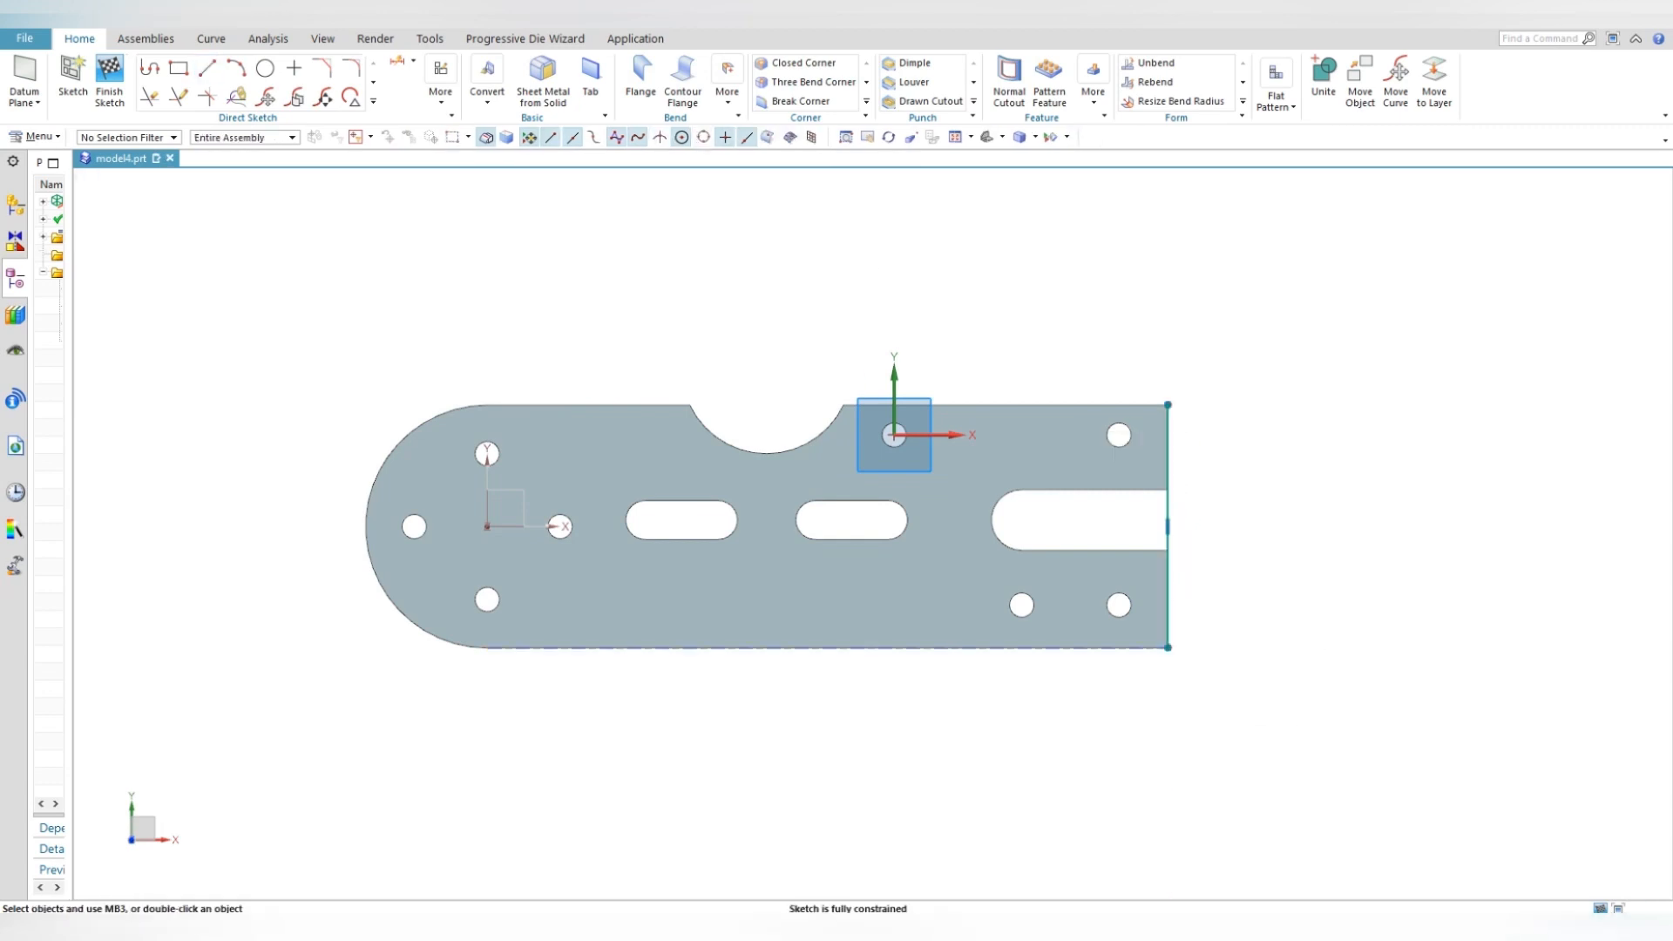
- Extend the end line beyond both long edges, with a start limit of -23 mm and an end limit of 114 mm
double_click(1167, 592)
left_click_drag(1168, 392, 1168, 336)
left_click_drag(1168, 668, 1168, 702)
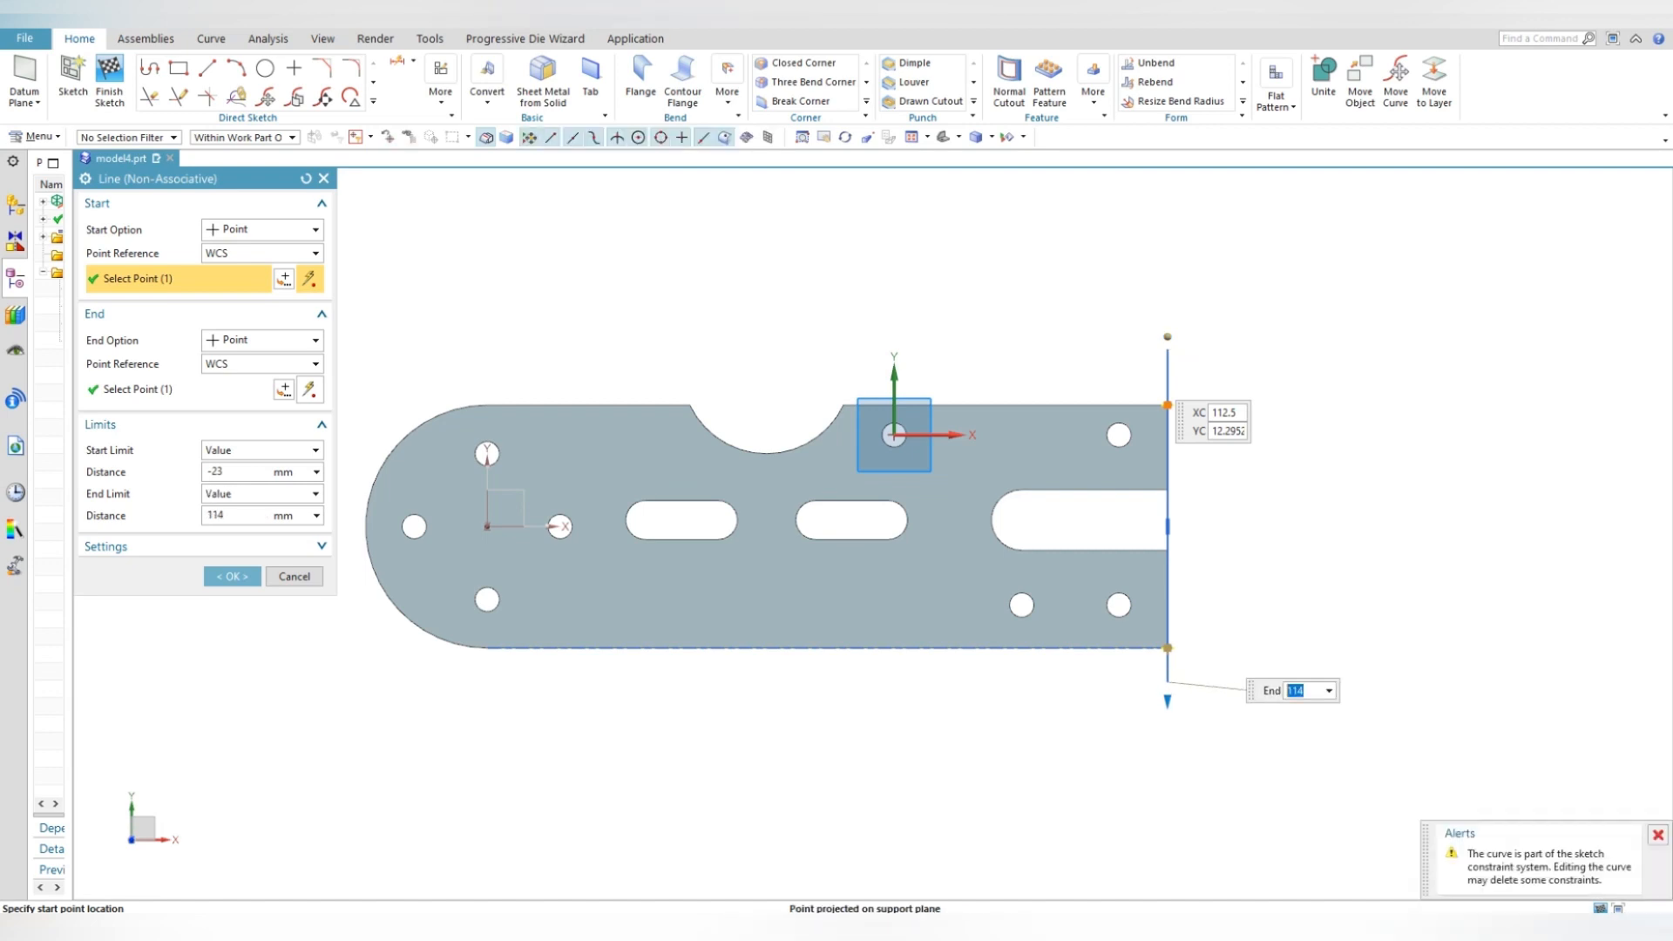
middle_click(1168, 702)
- Offset the end line 35+40+20 mm toward the rounded end
left_click(373, 100)
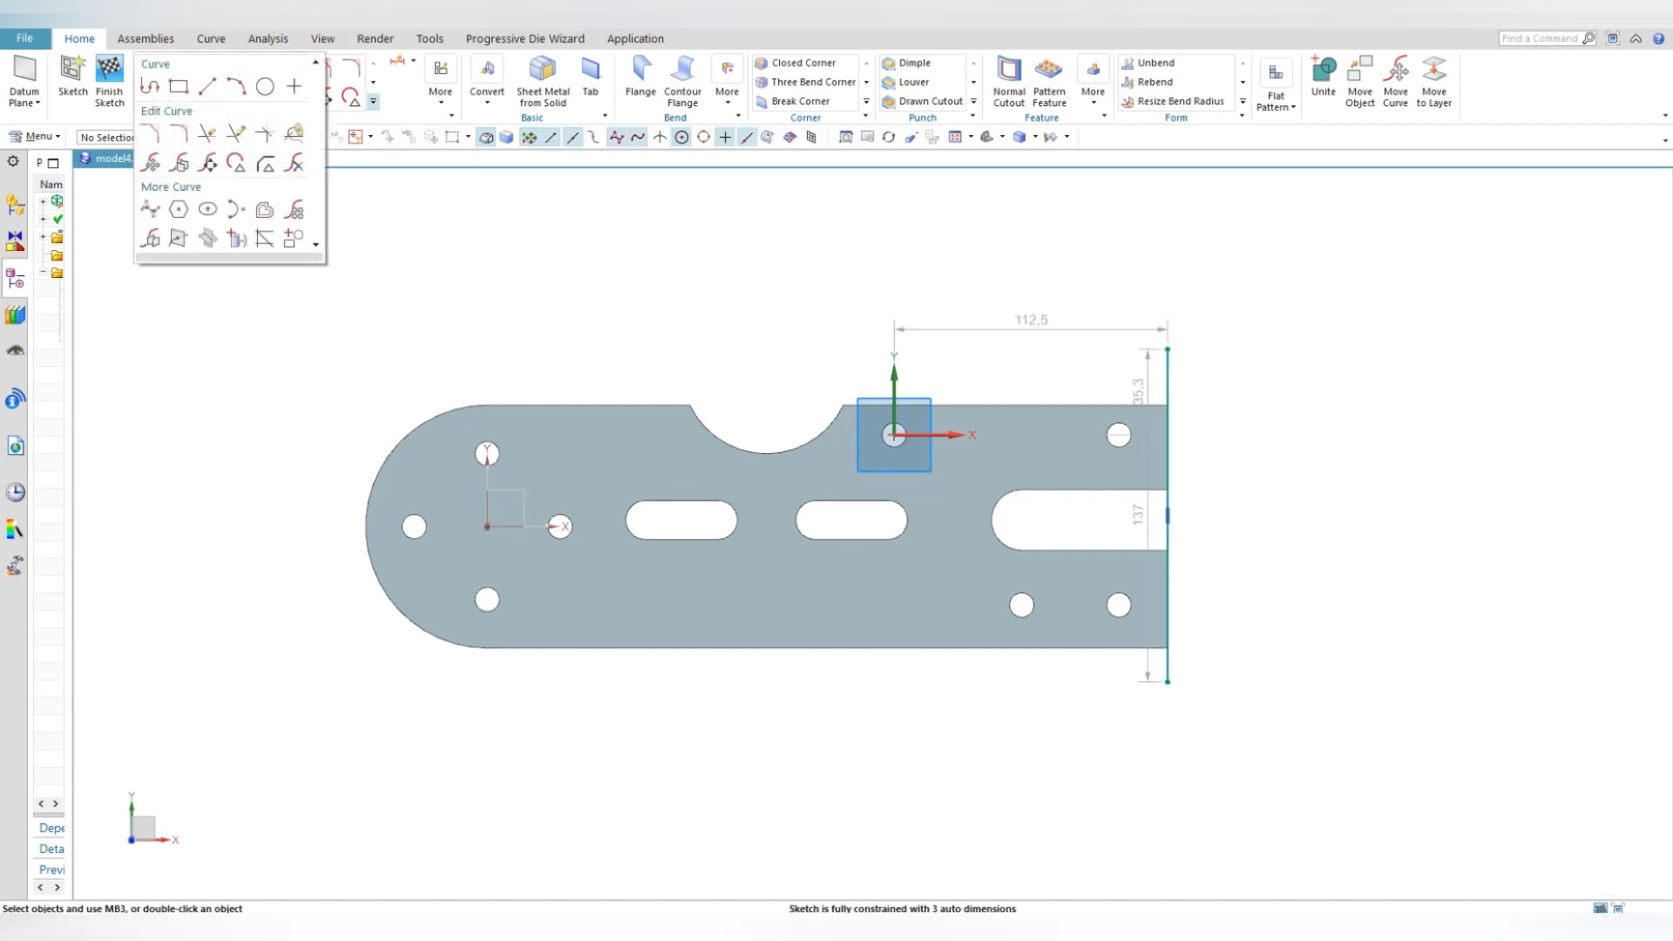
left_click(265, 209)
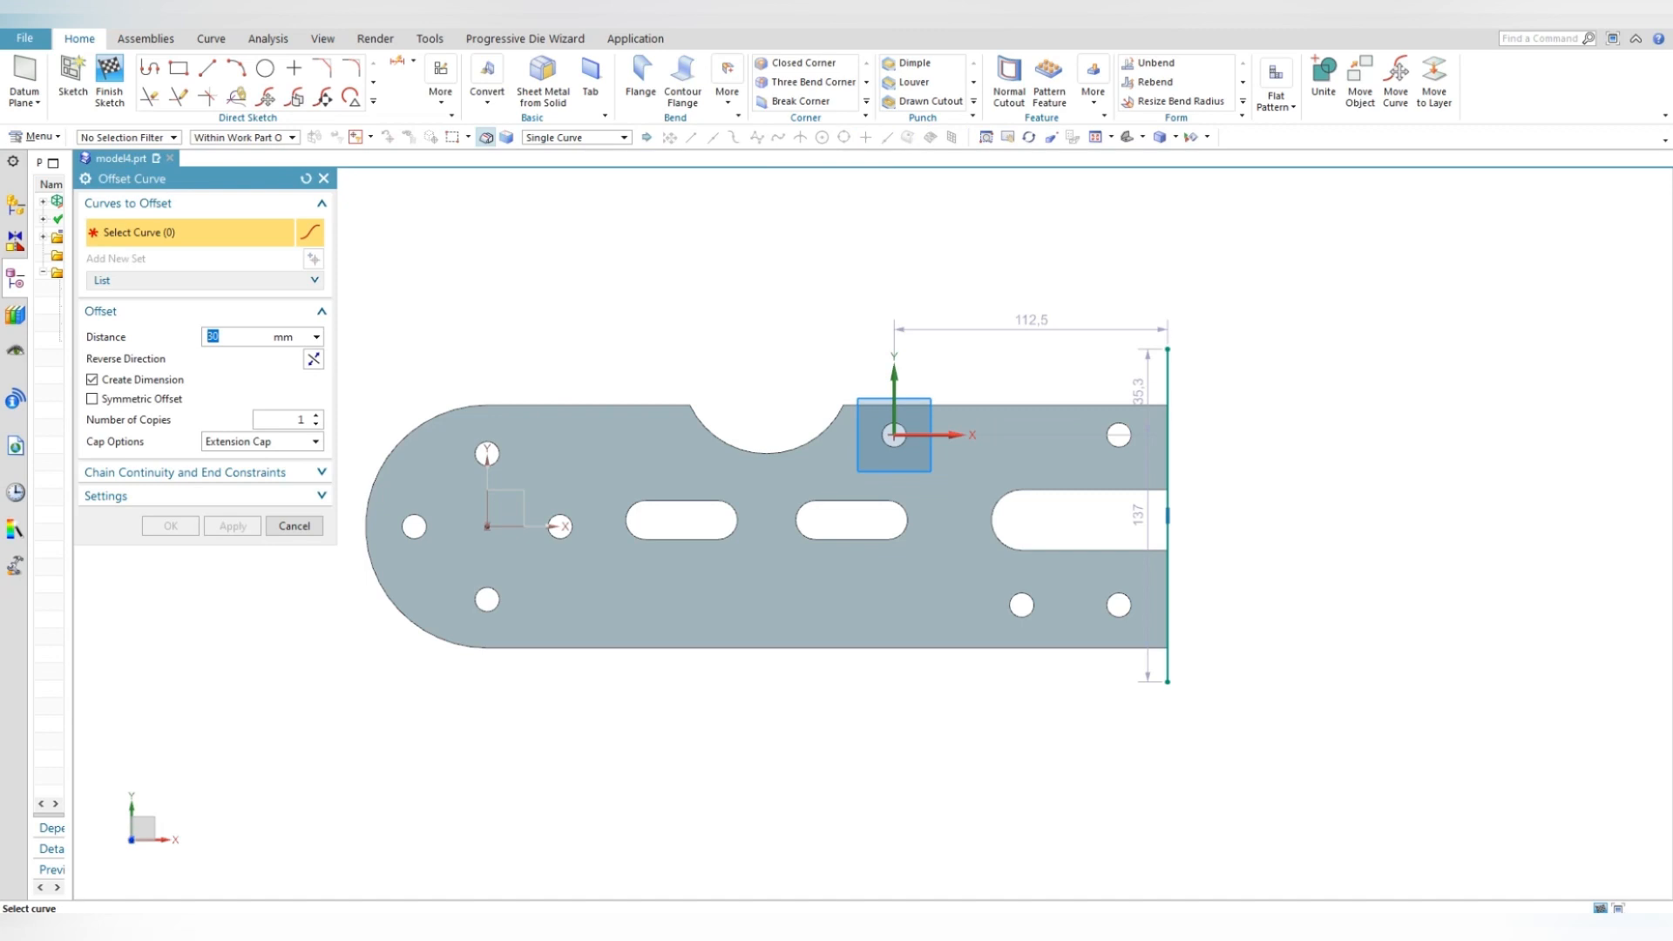
left_click(1168, 516)
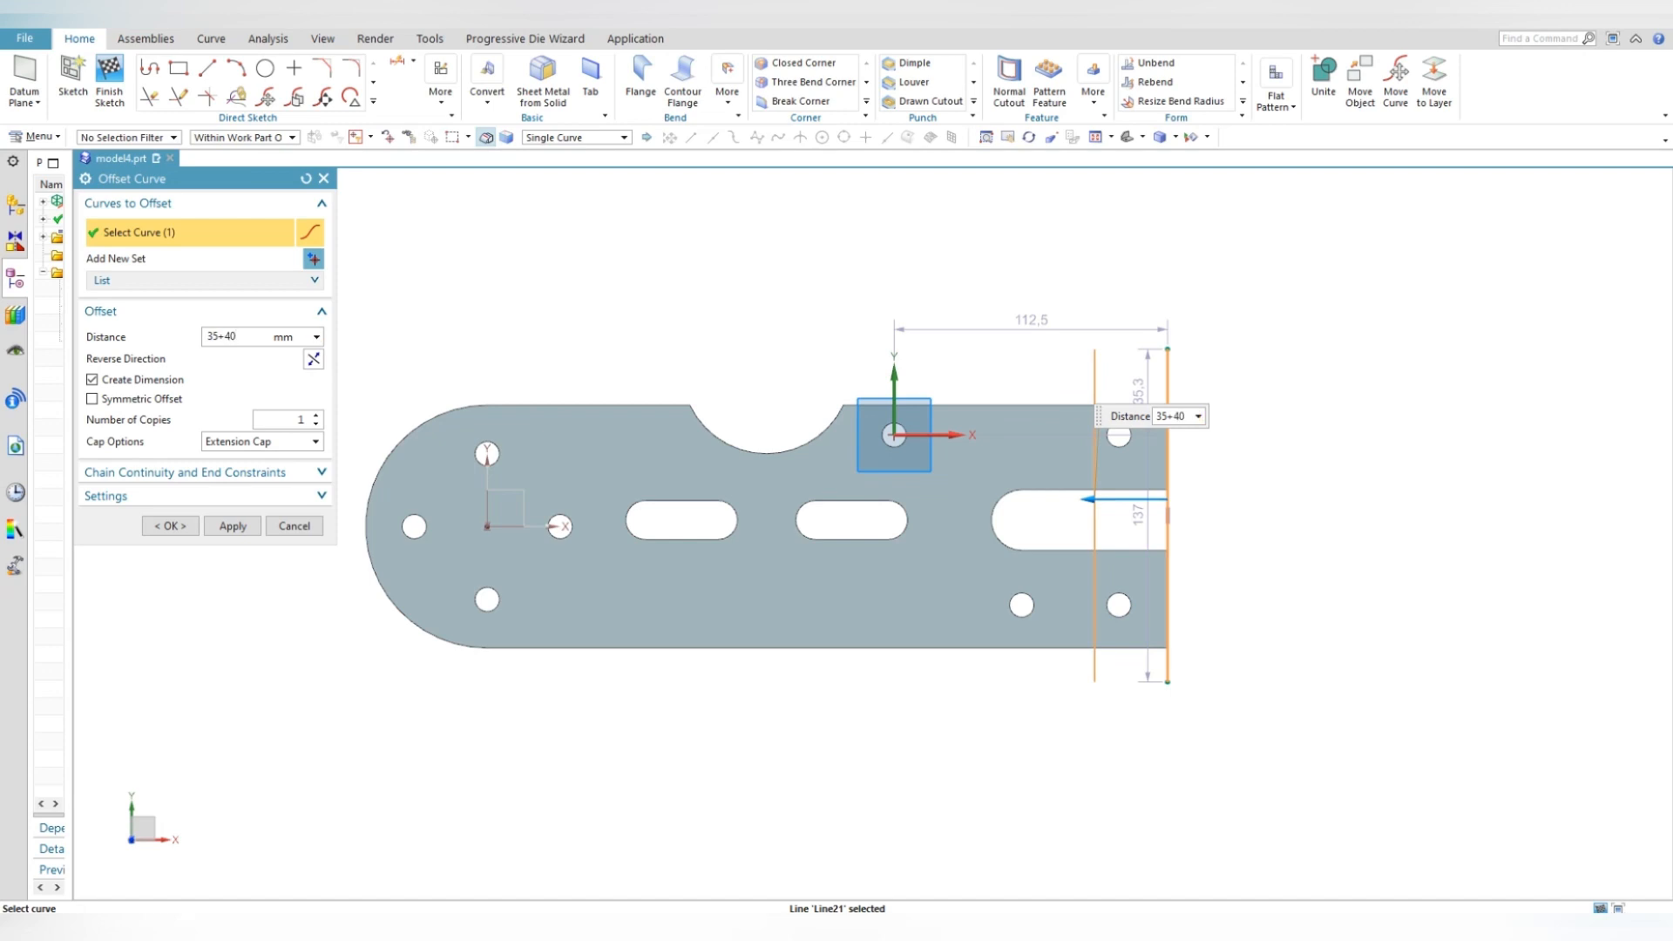
key("Return")
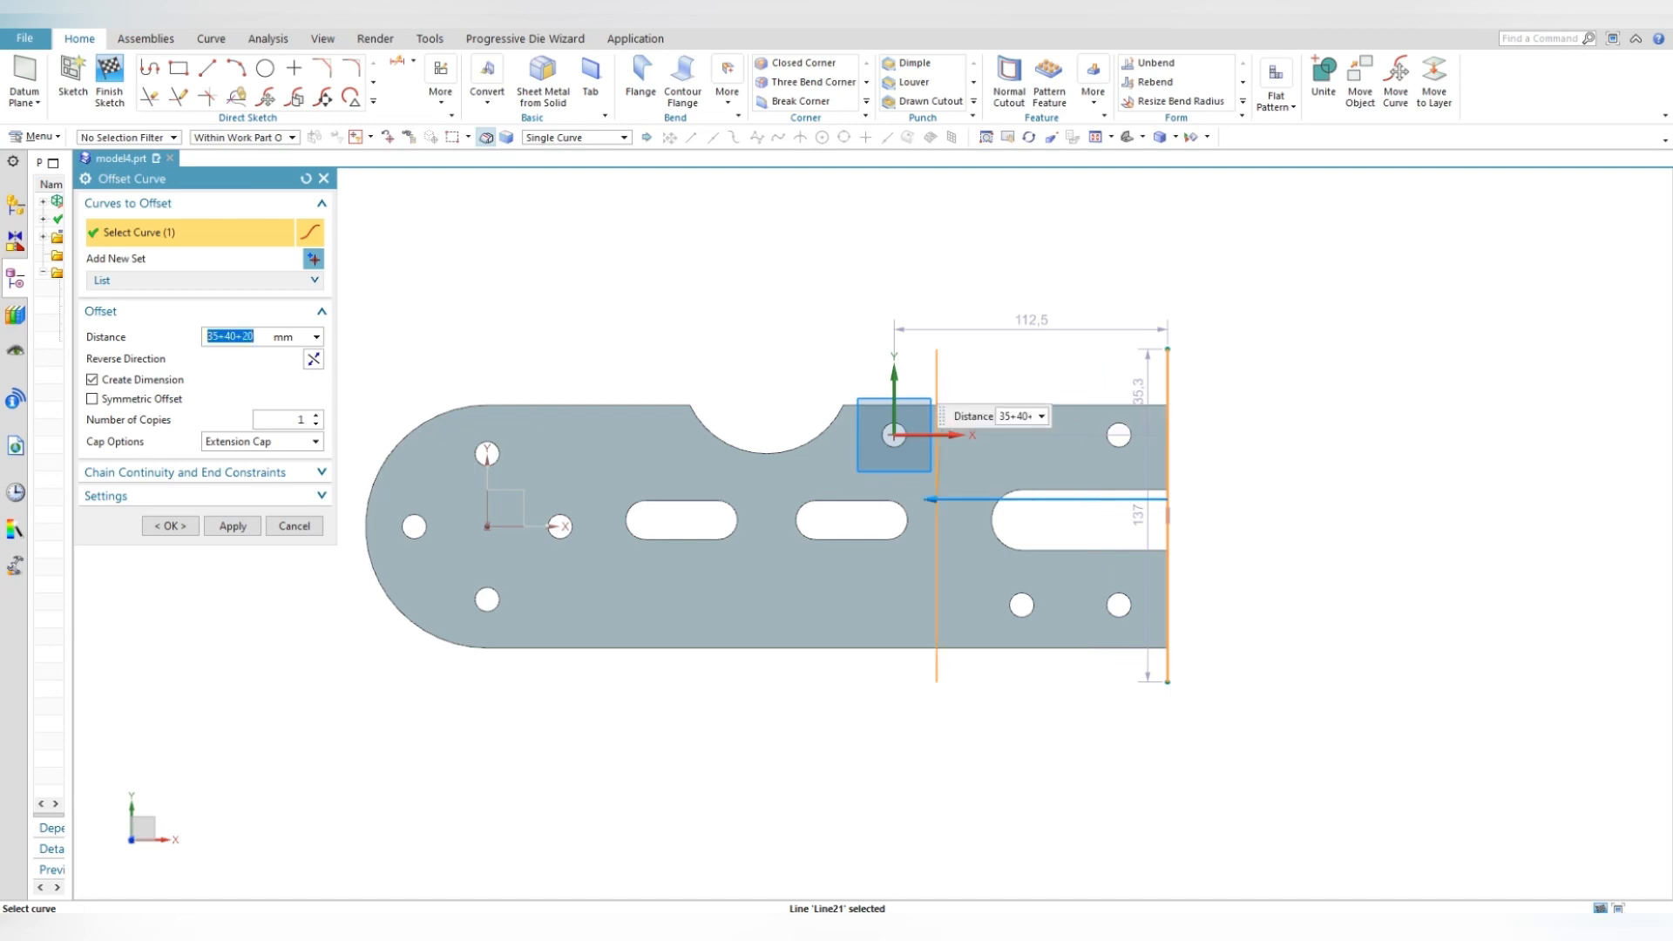
left_click(232, 525)
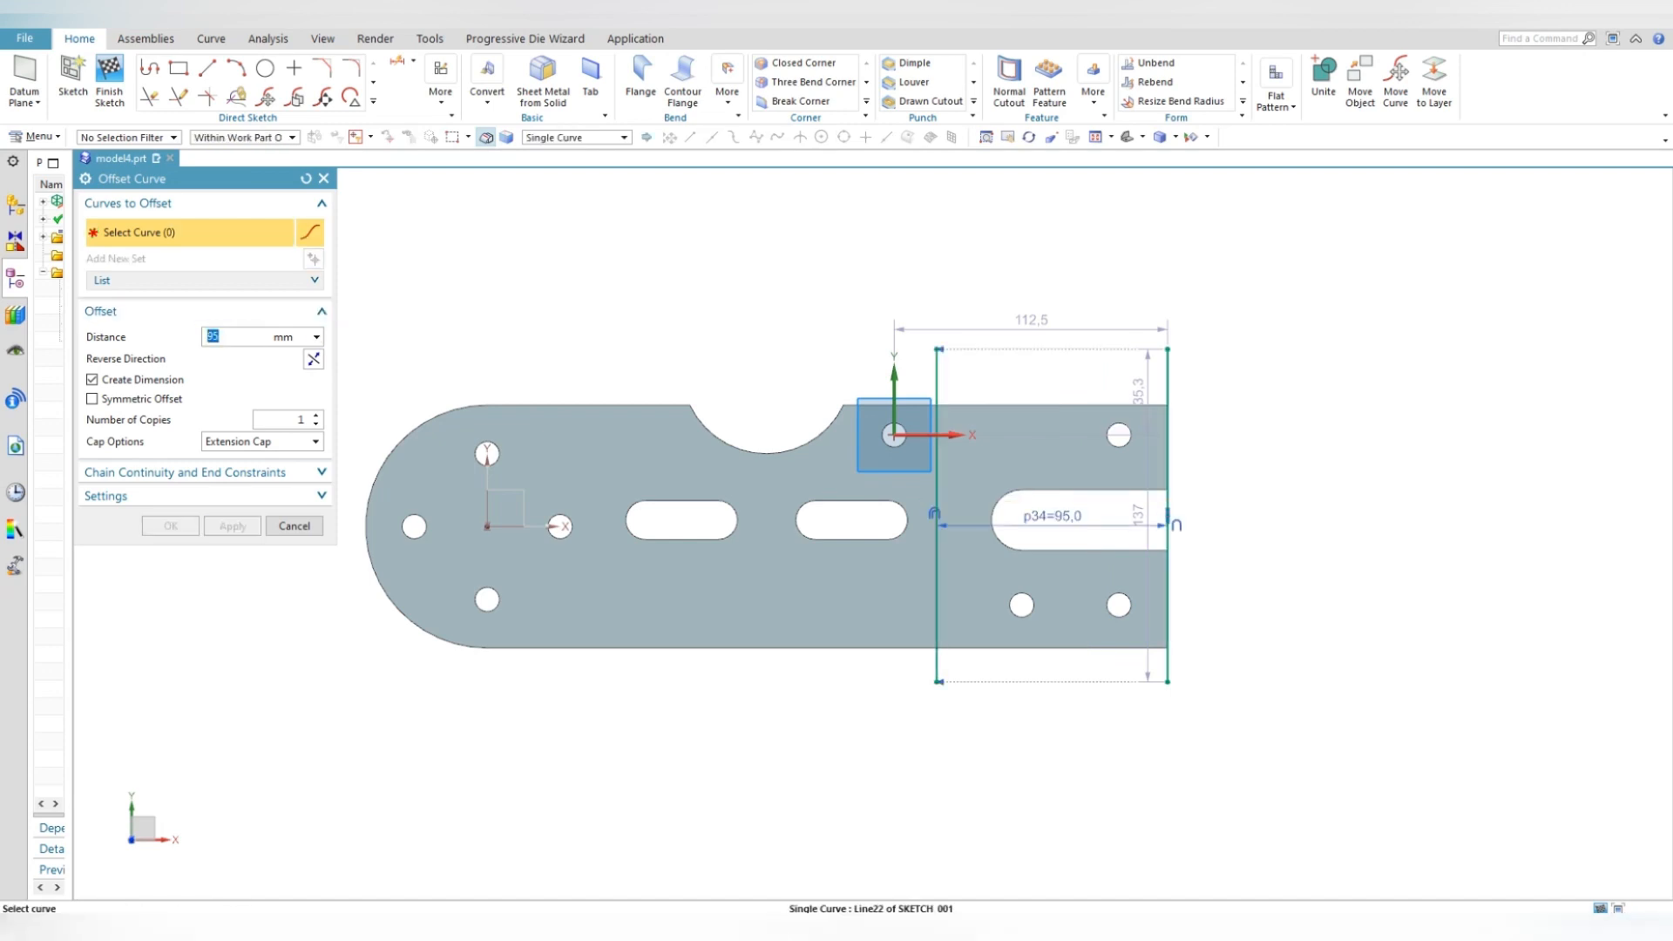
- Offset the new line a further 140 mm toward the rounded end
left_click(937, 471)
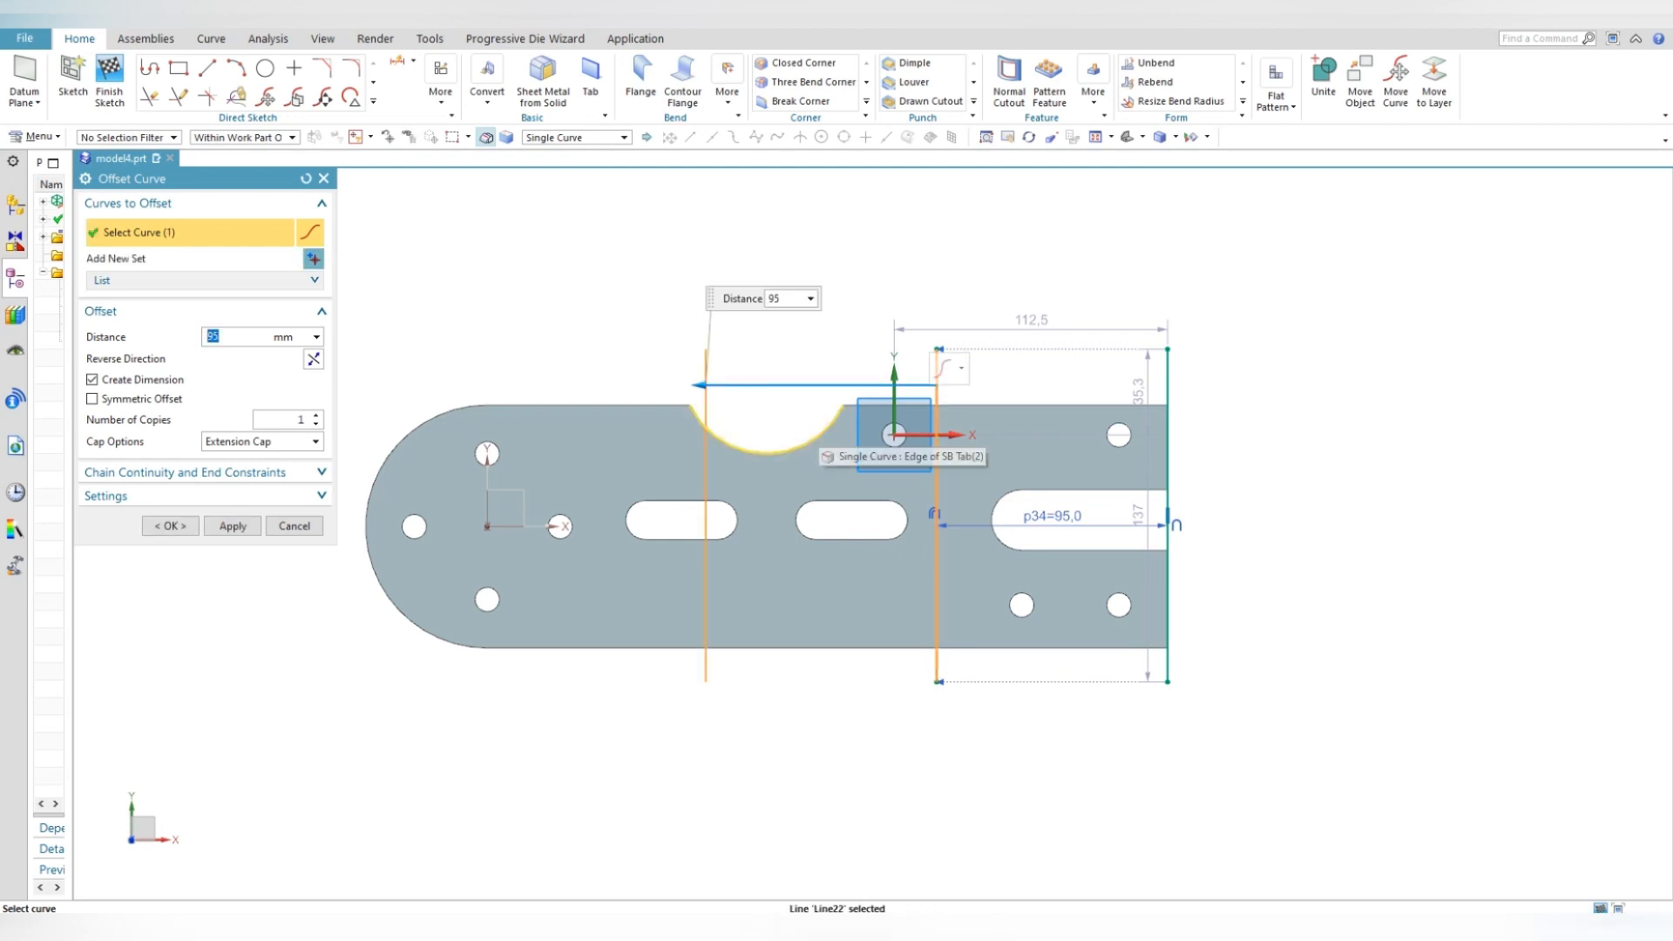
type("140")
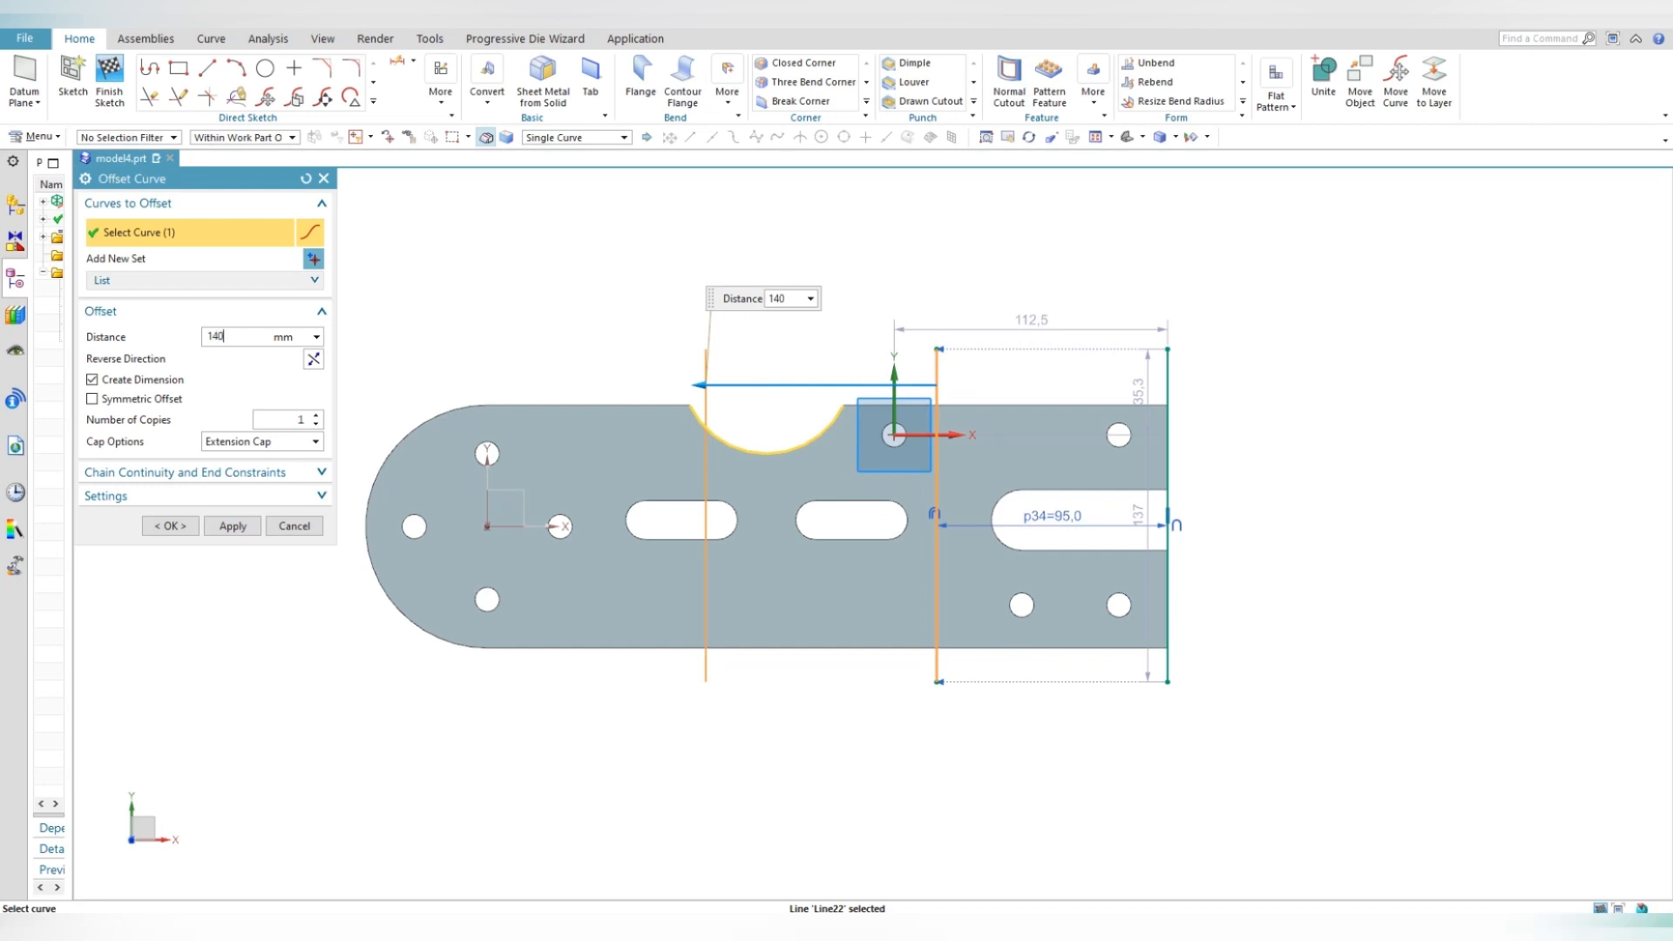
key("Return")
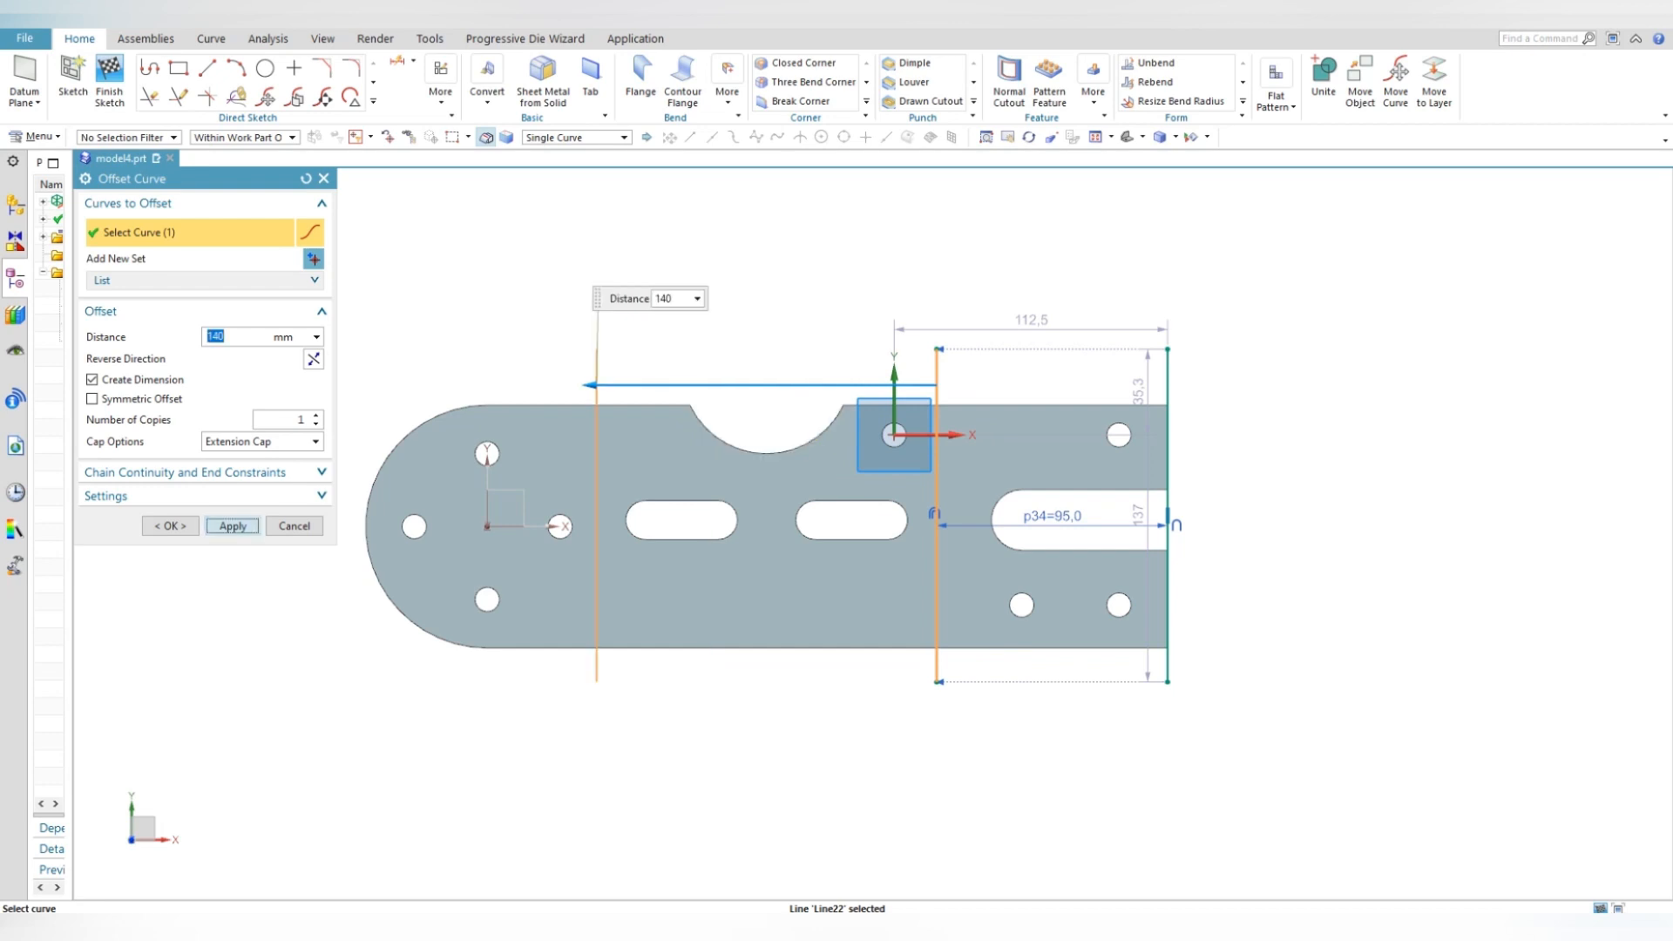
left_click(170, 525)
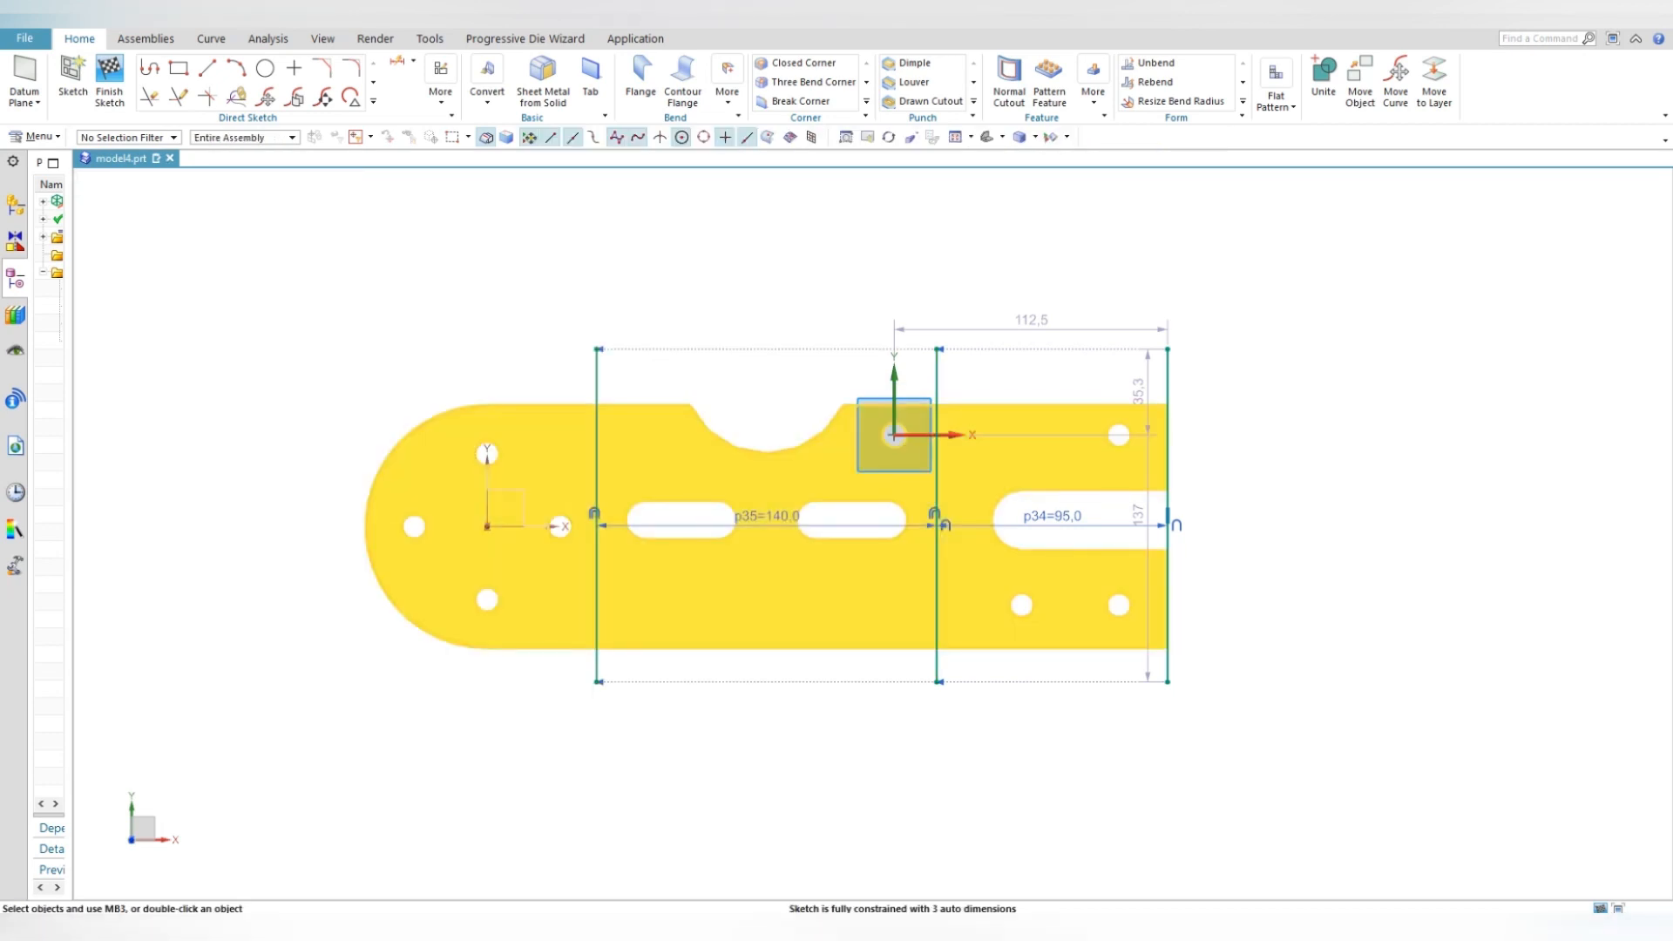
- Finish the bend-line sketch
middle_click_drag(767, 488, 871, 499)
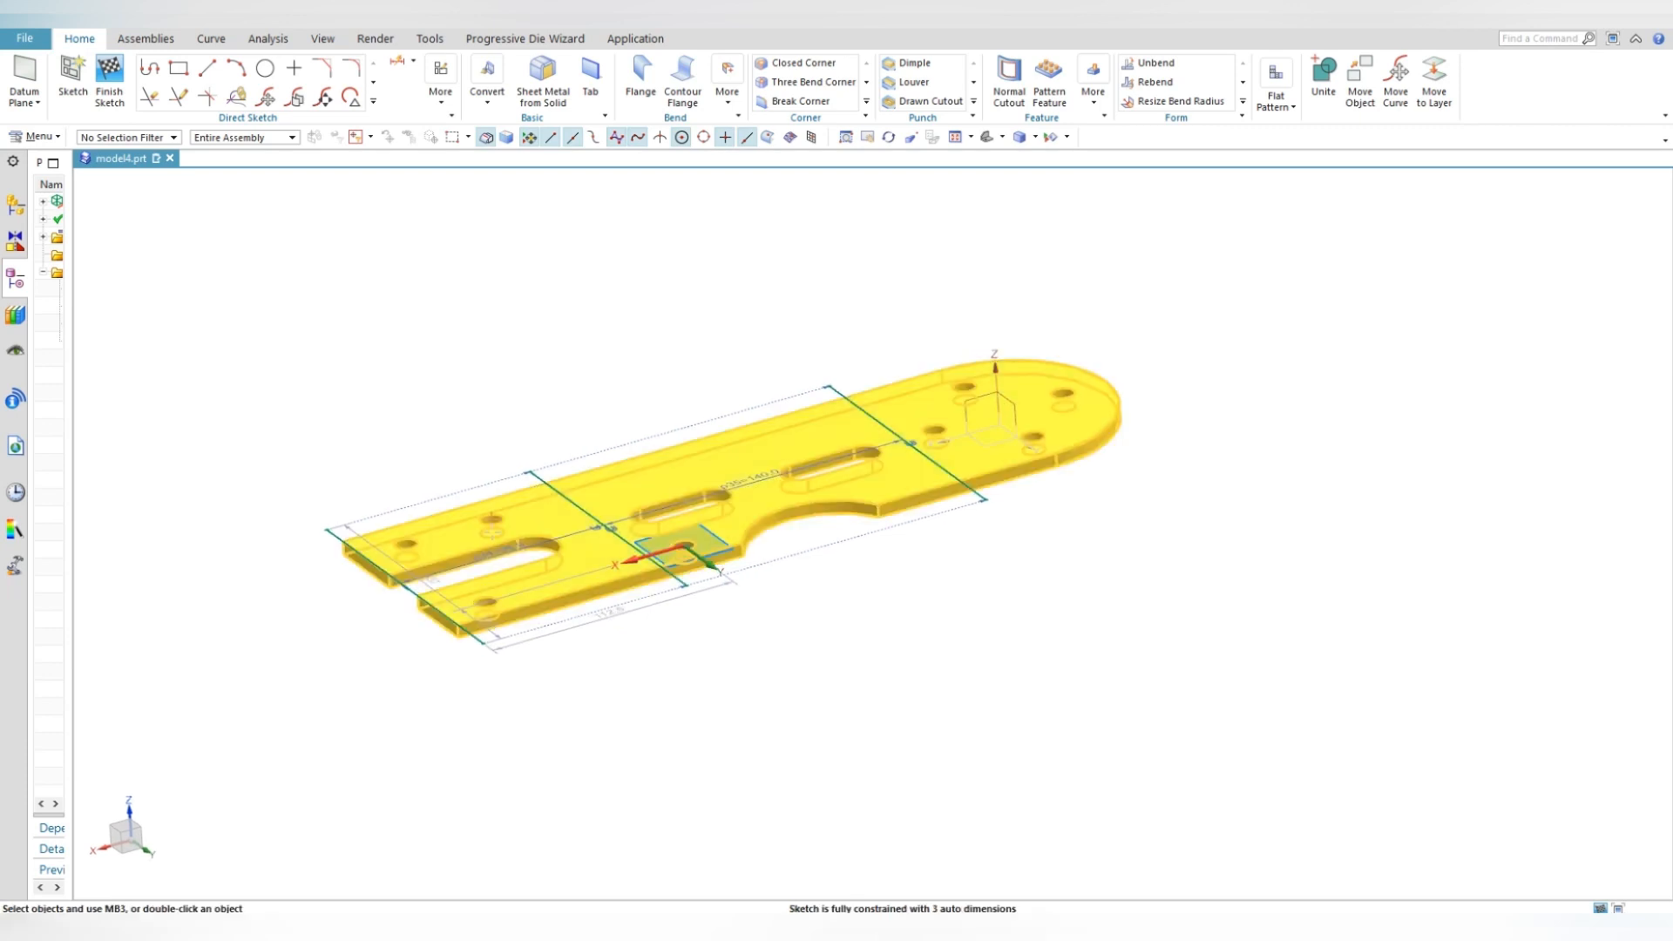
left_click(72, 77)
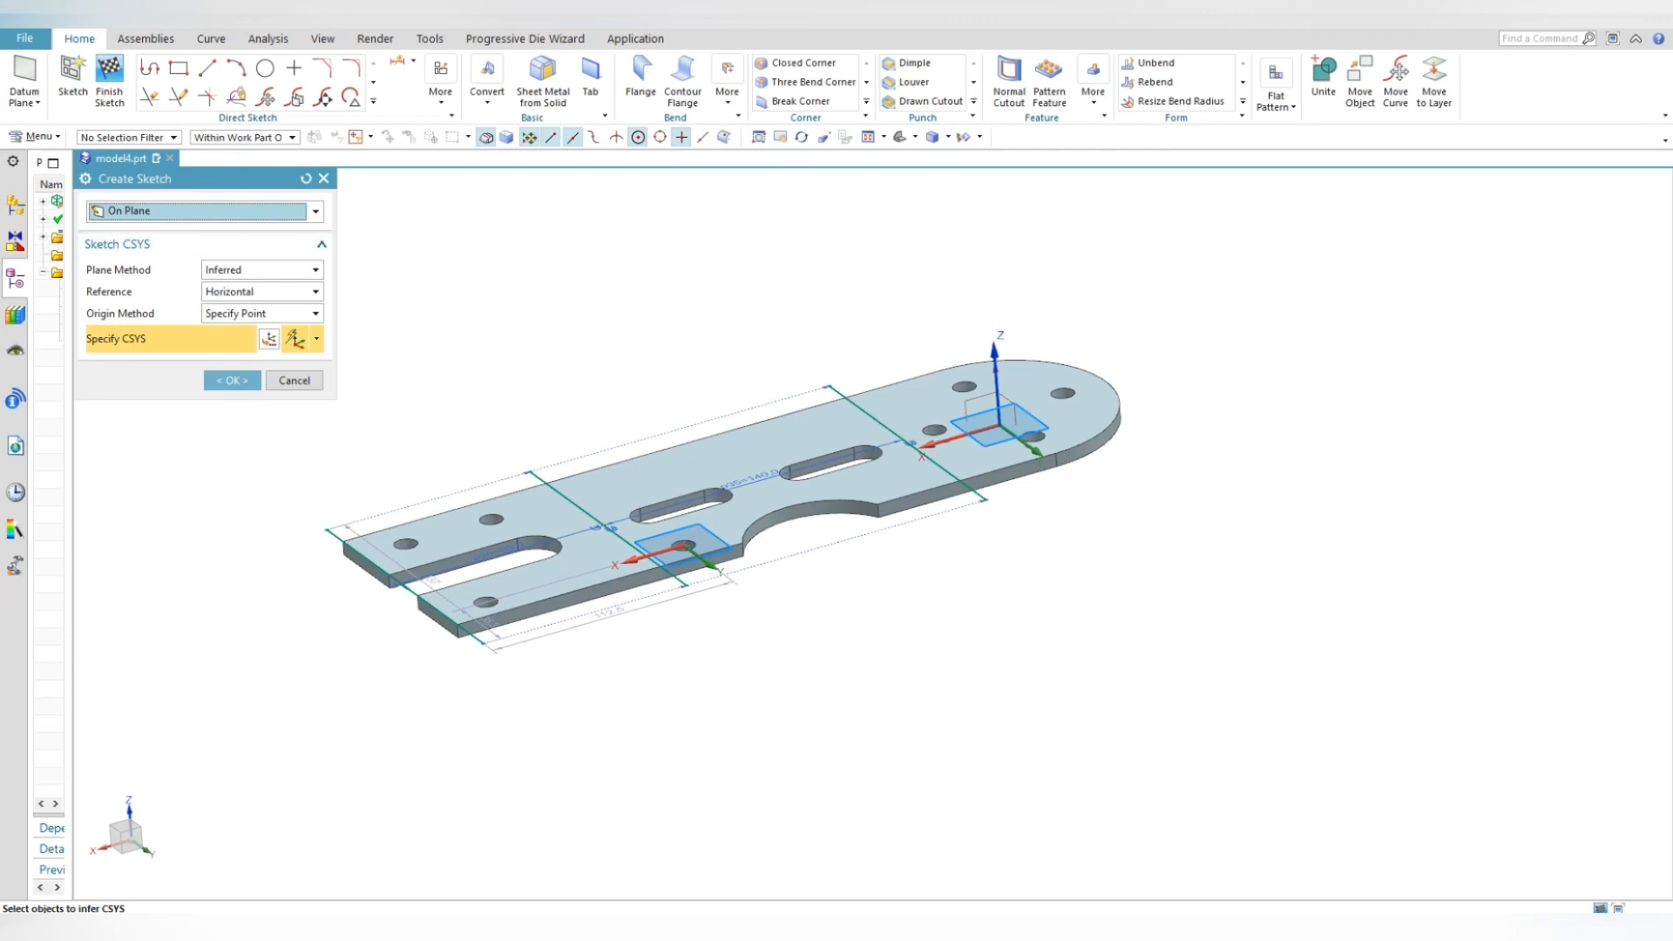
key("Return")
key("ctrl+q")
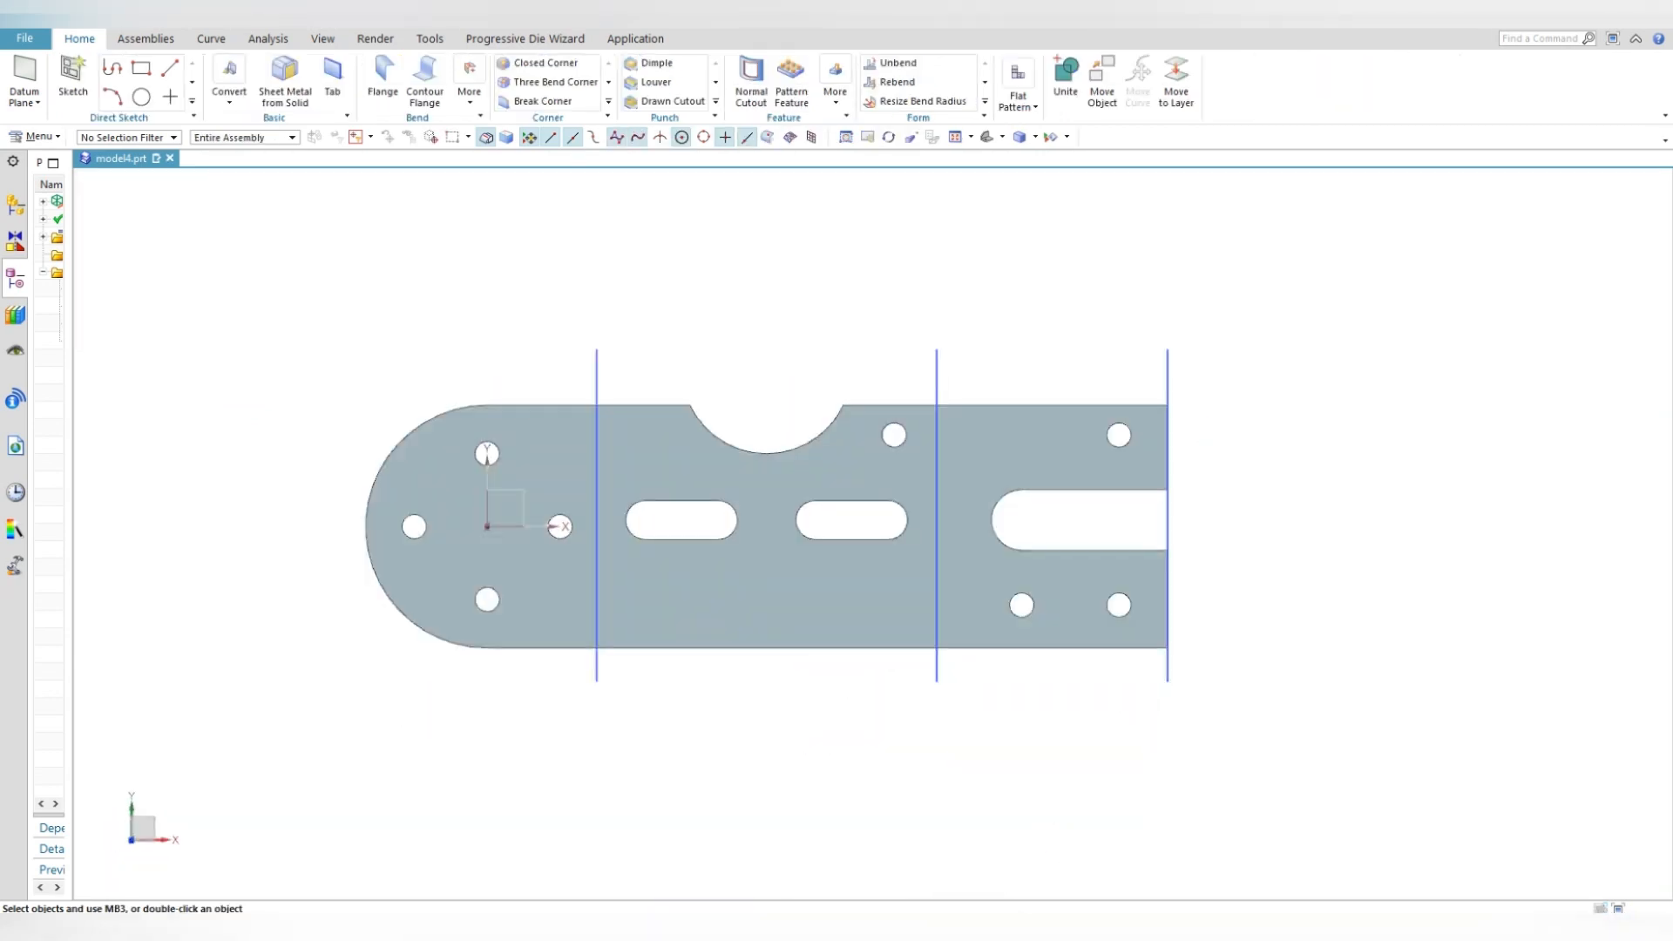
- Bend the rounded end up 90° along its nearest sketched line, using the Outer Mold Line Profile inset
mouse_move(836, 488)
middle_mouse_down()
mouse_move(837, 436)
mouse_move(858, 427)
middle_mouse_up()
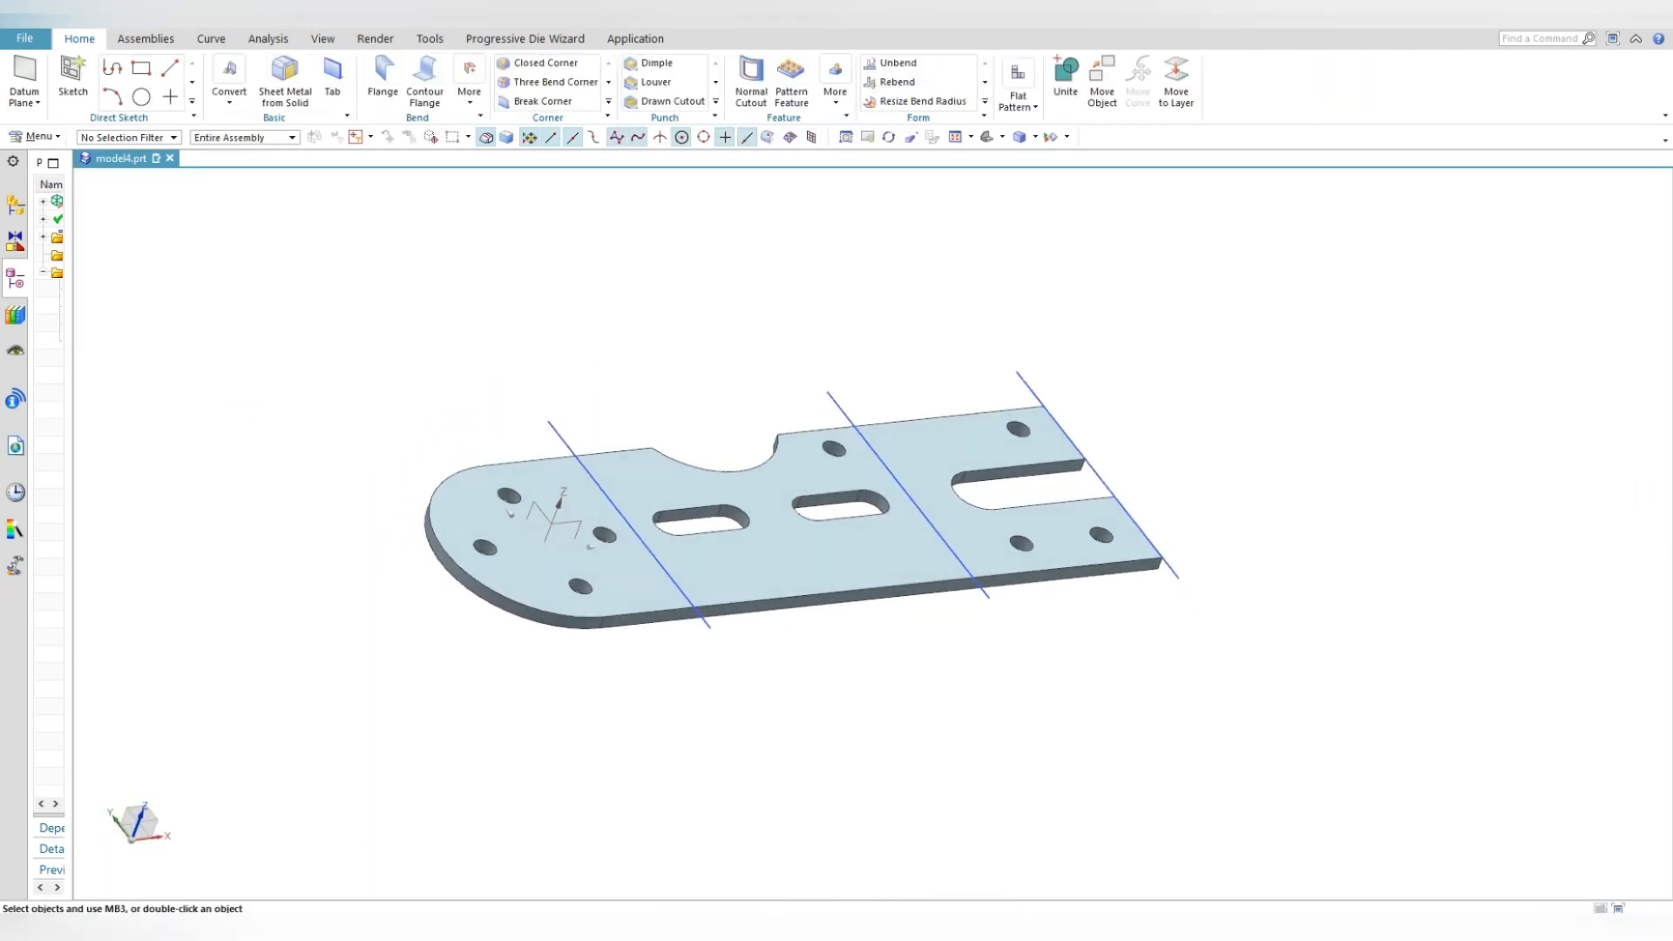
left_click(470, 83)
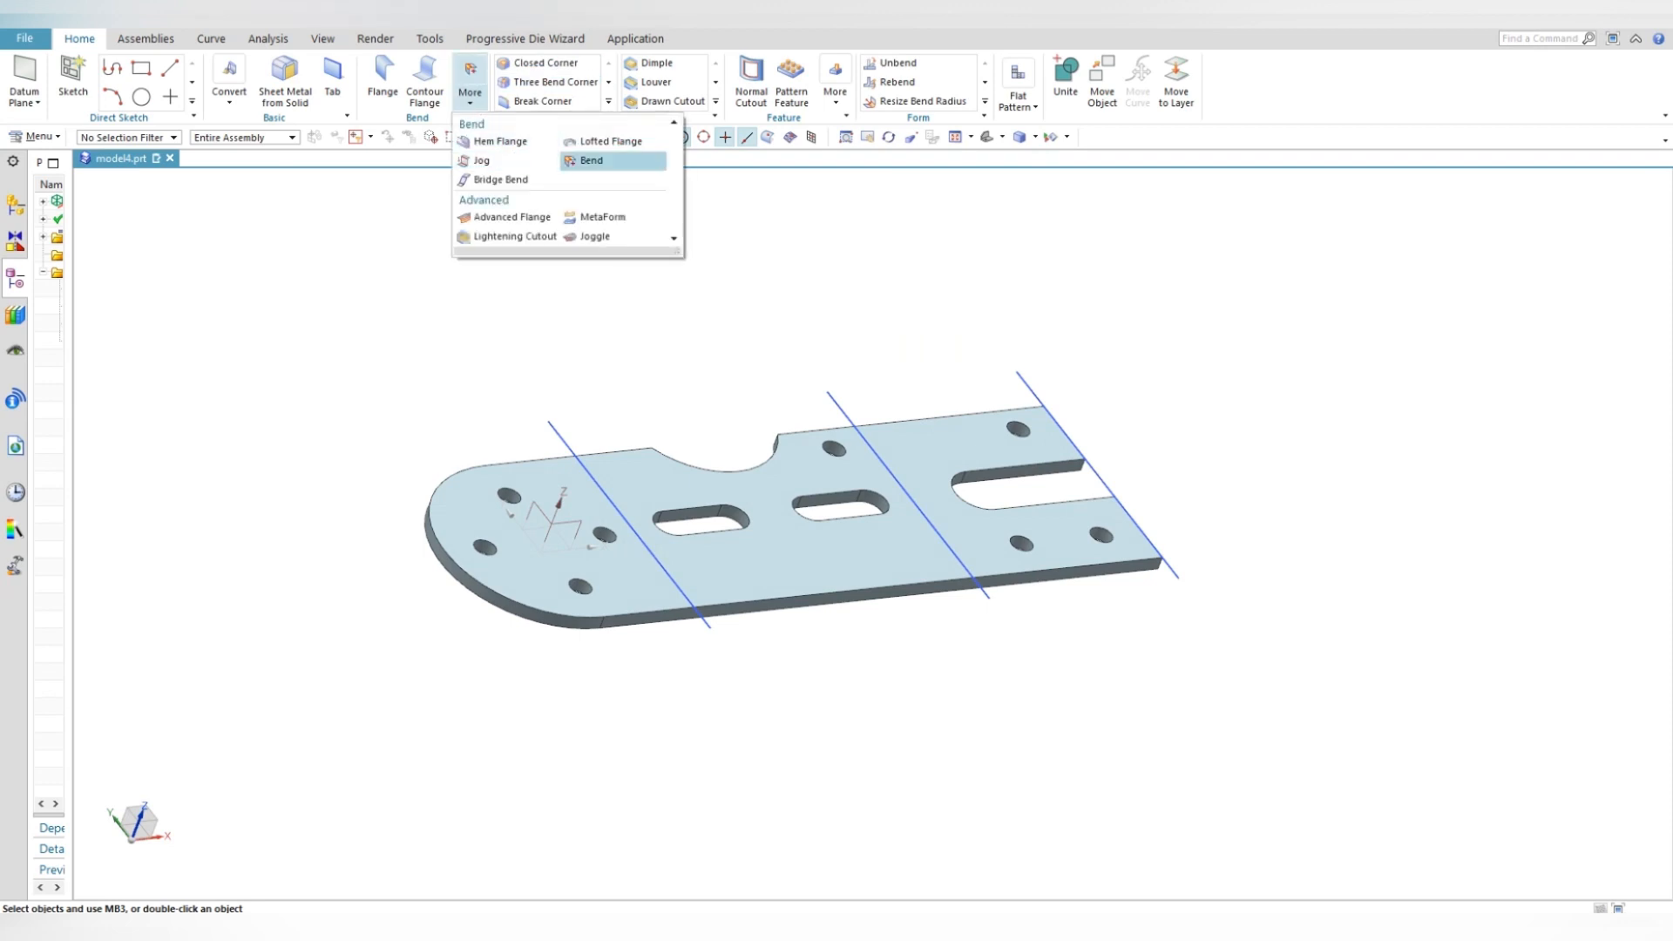
left_click(592, 161)
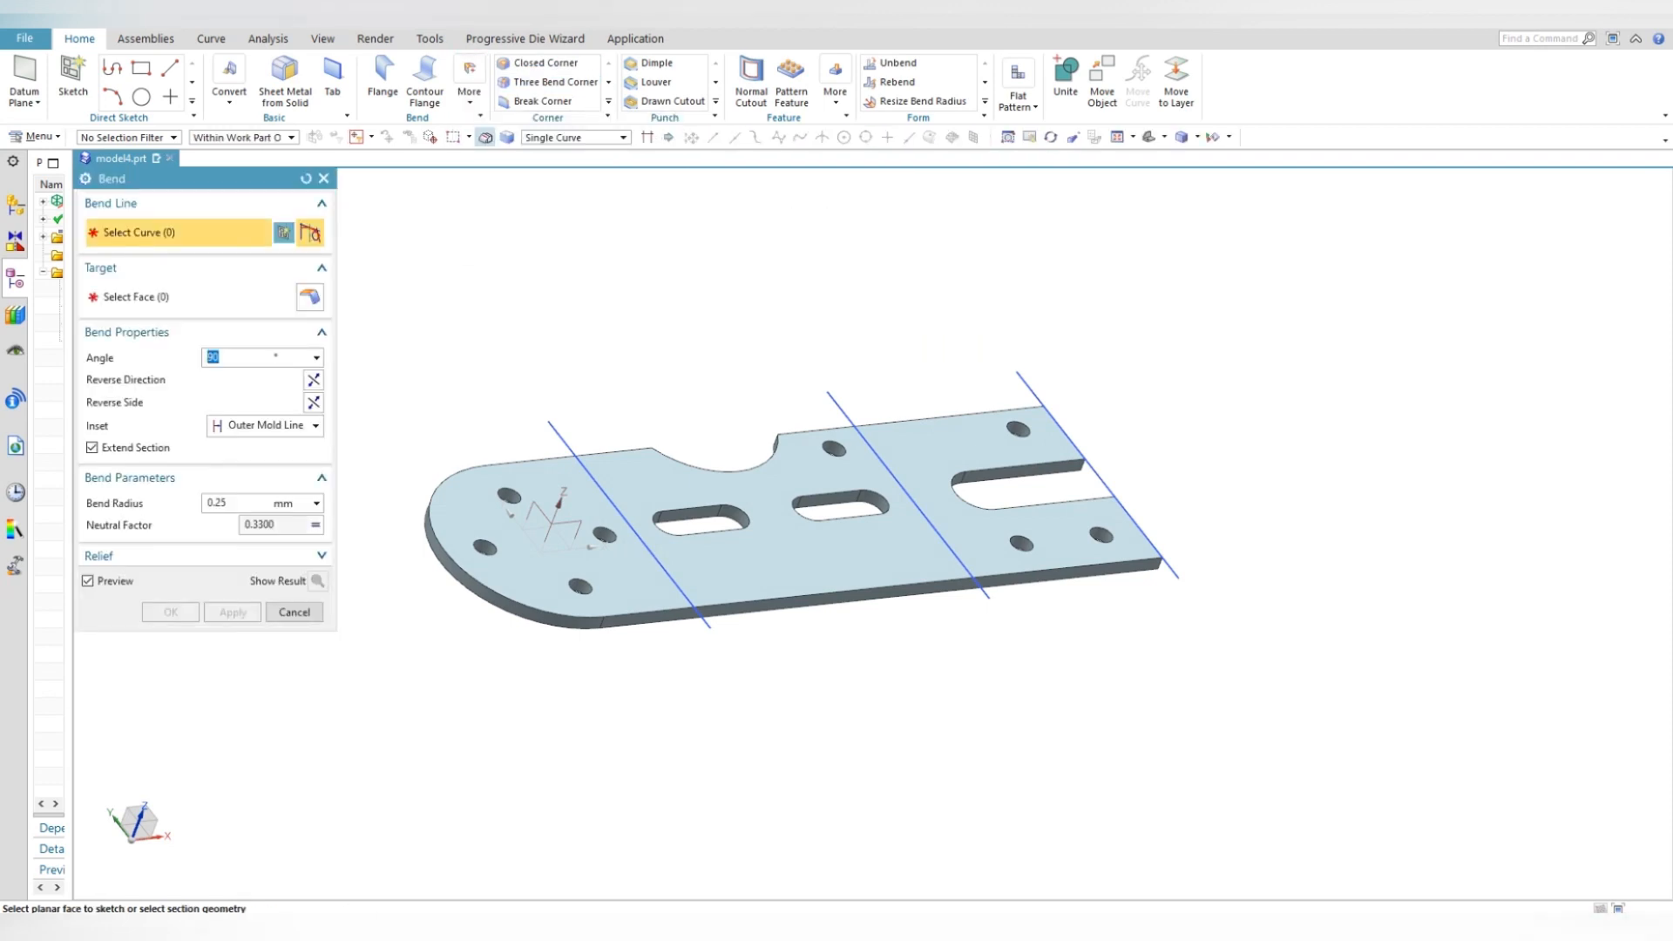
left_click(628, 522)
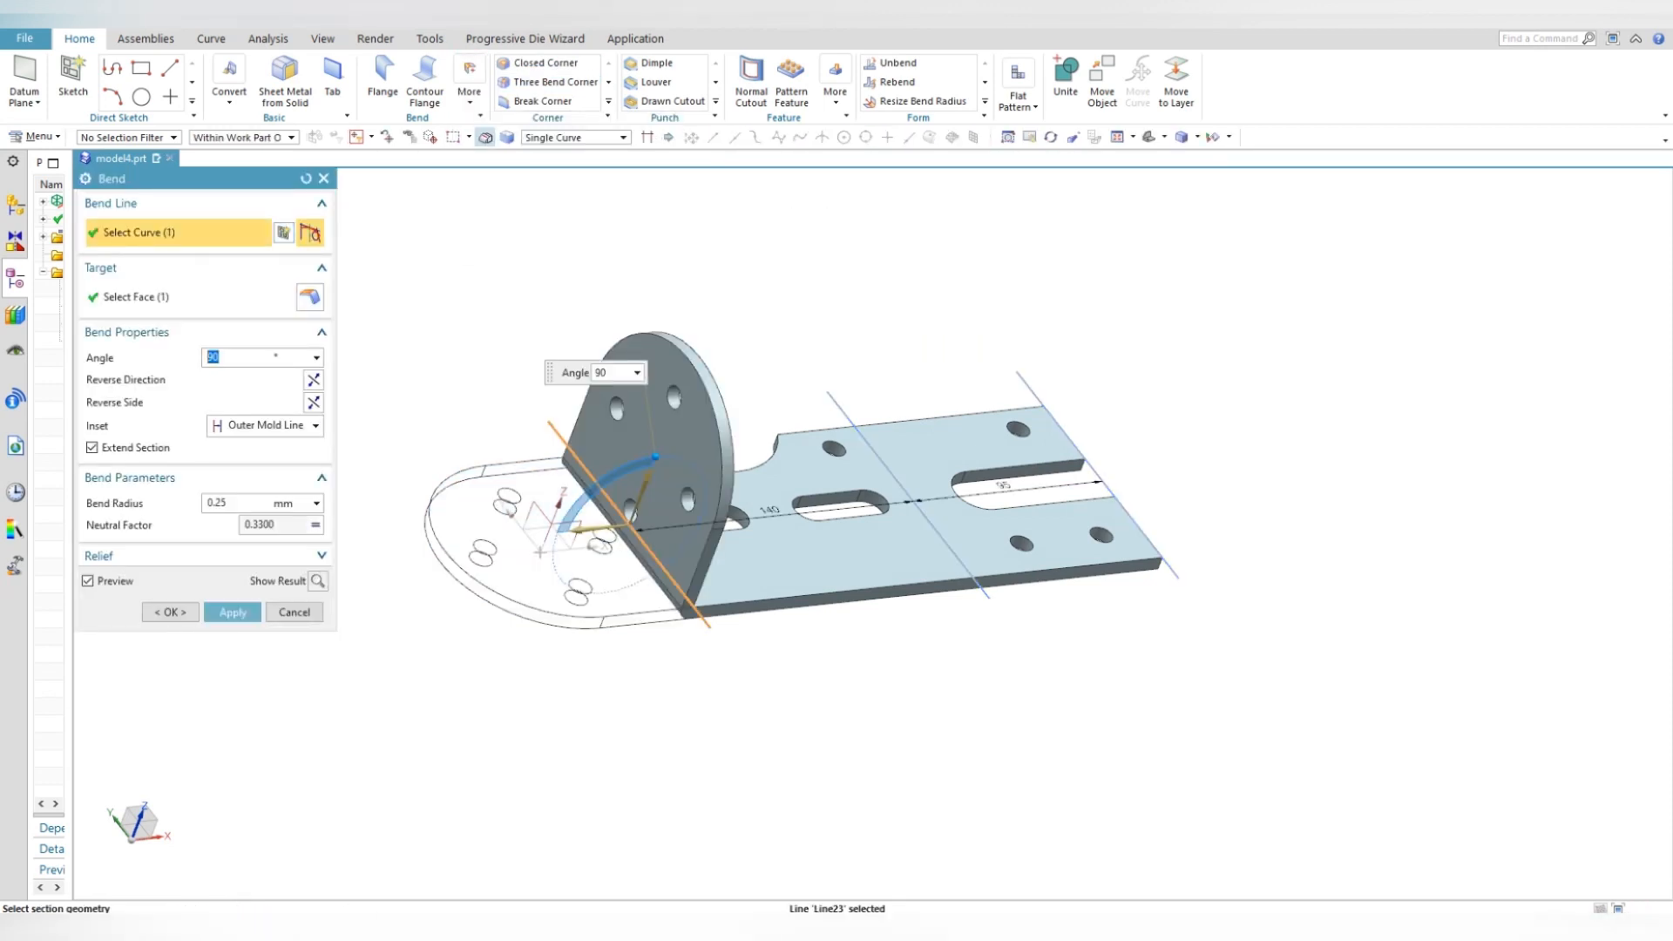
key("ctrl+alt+t")
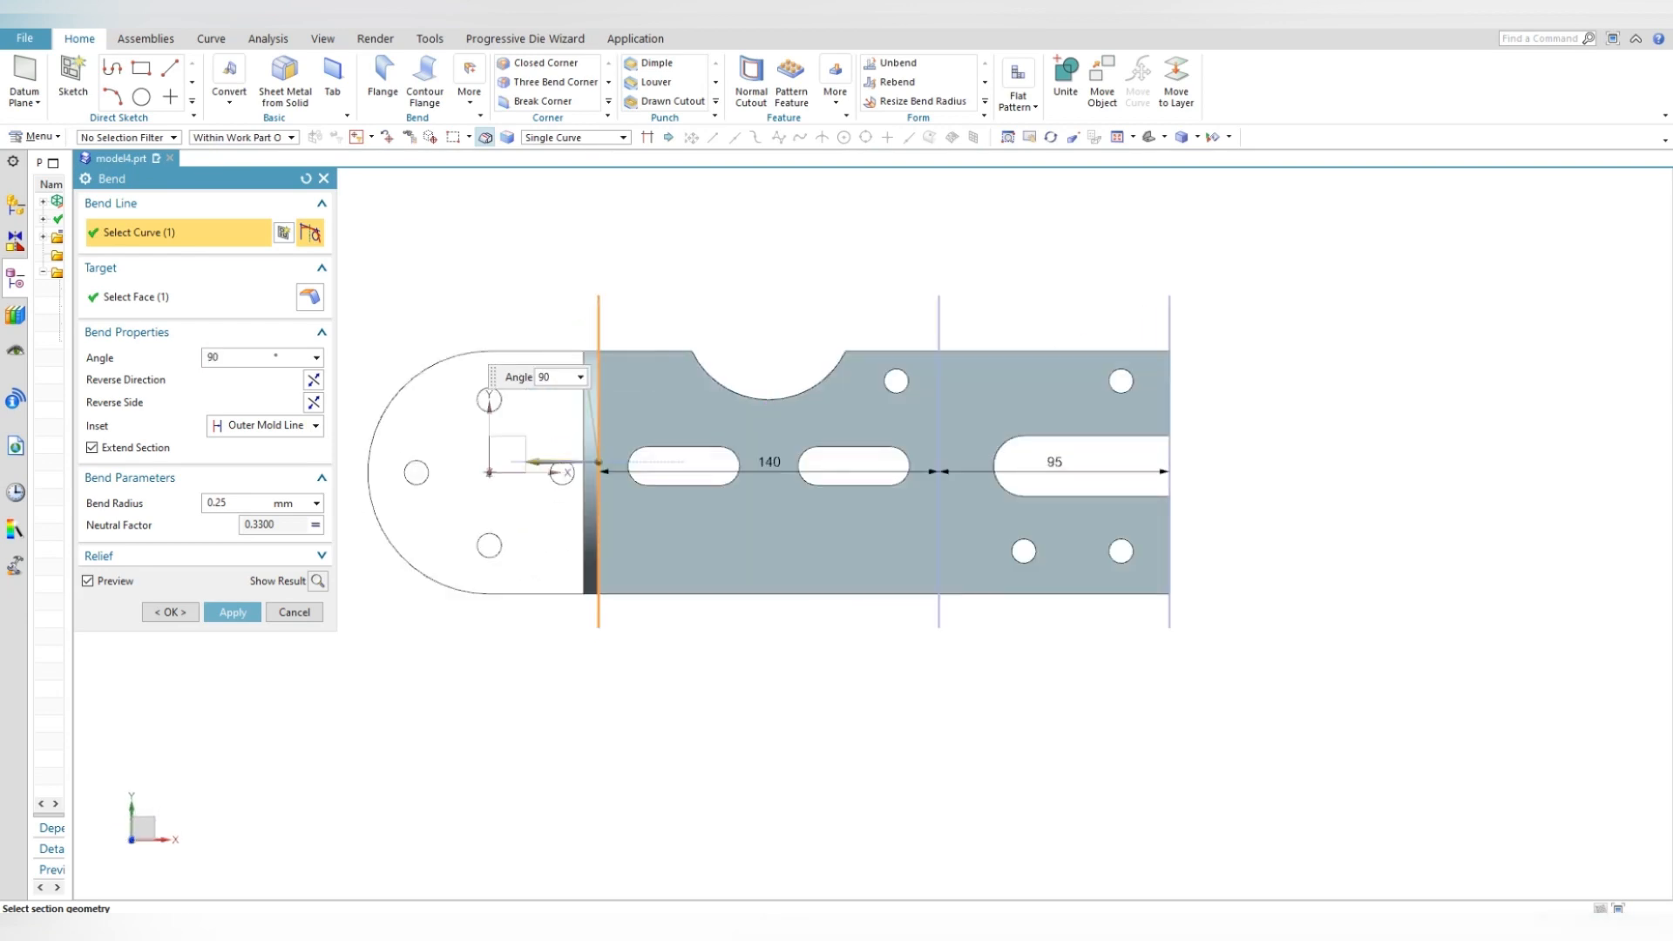
key("ctrl+alt+f")
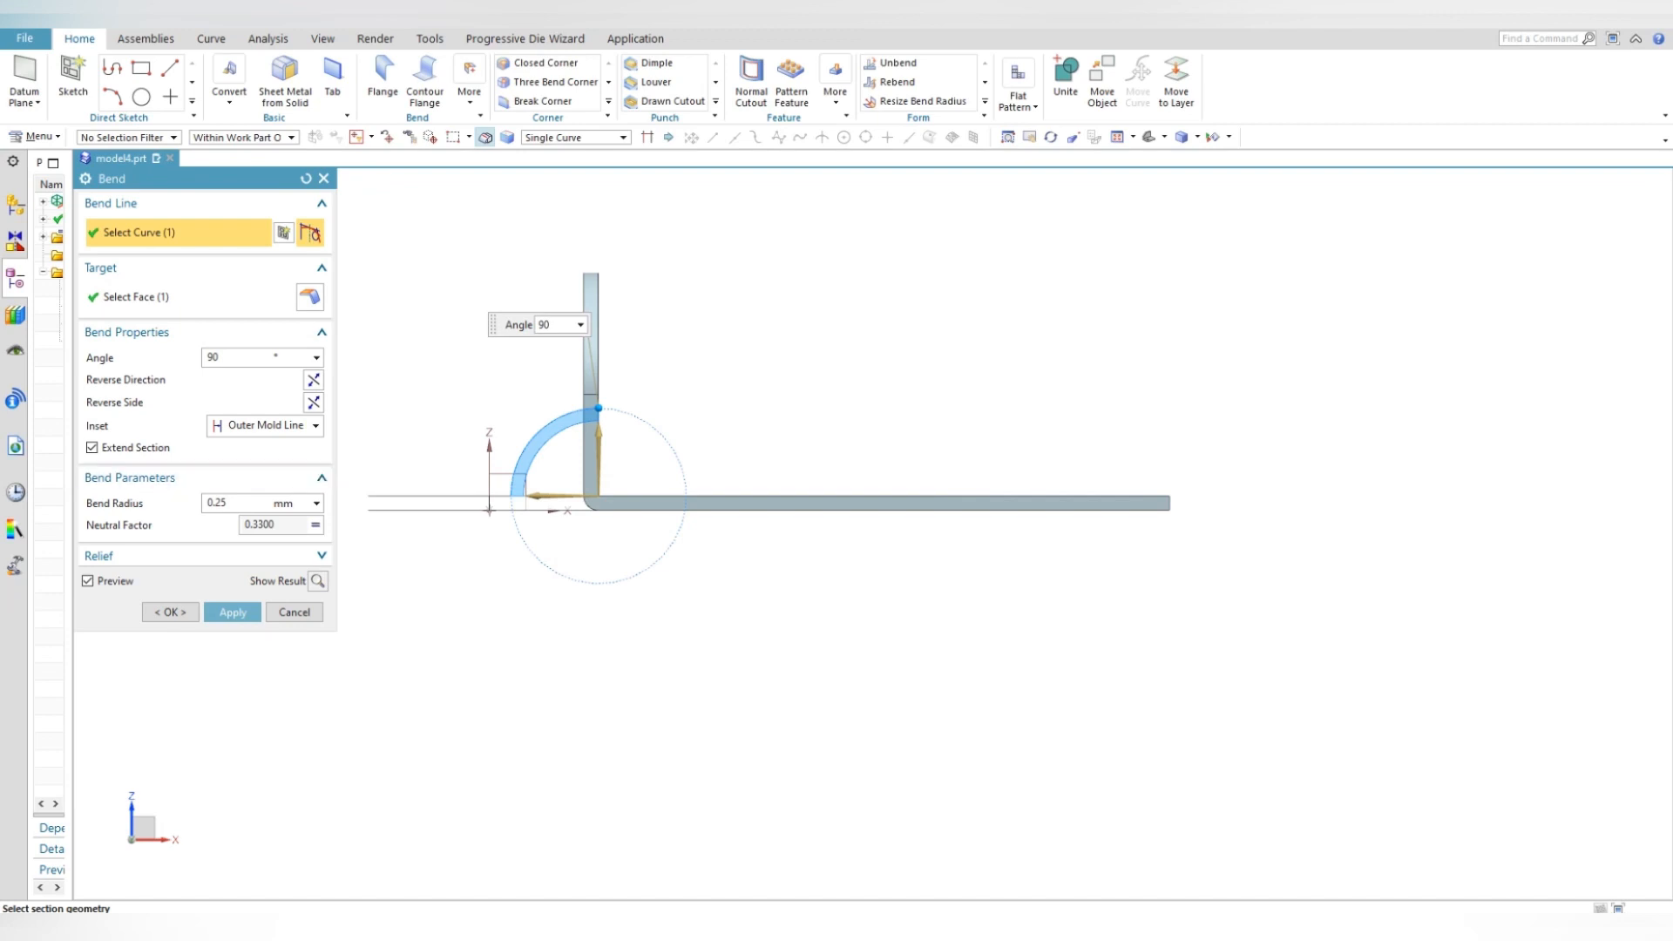
left_click(266, 425)
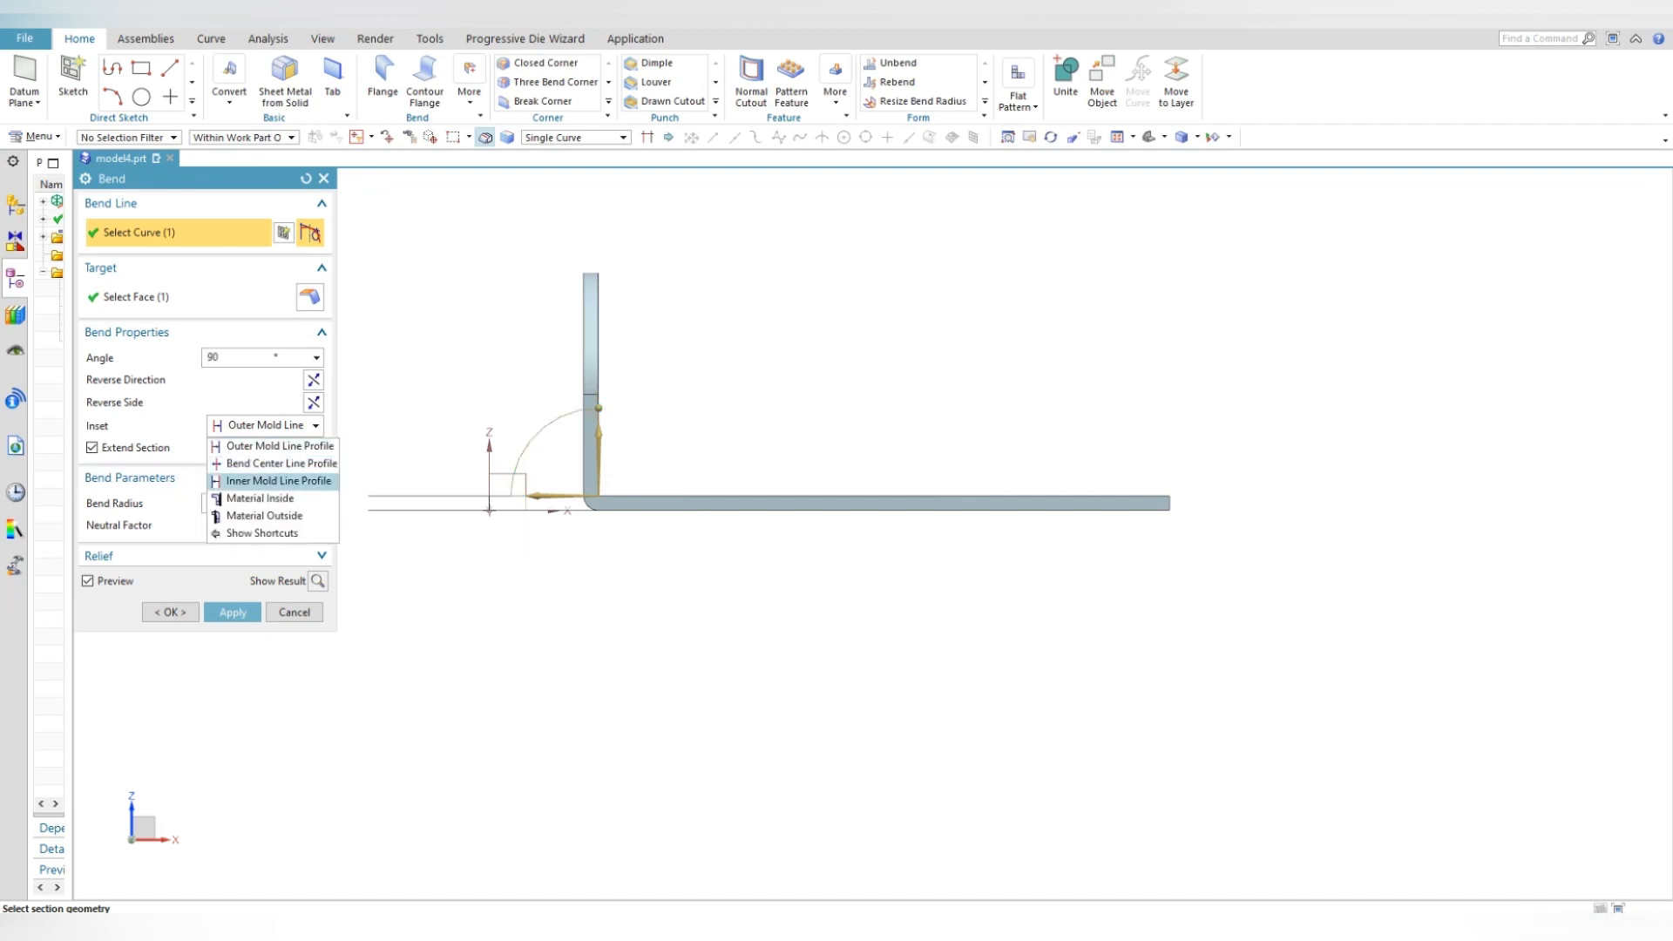
key("Return")
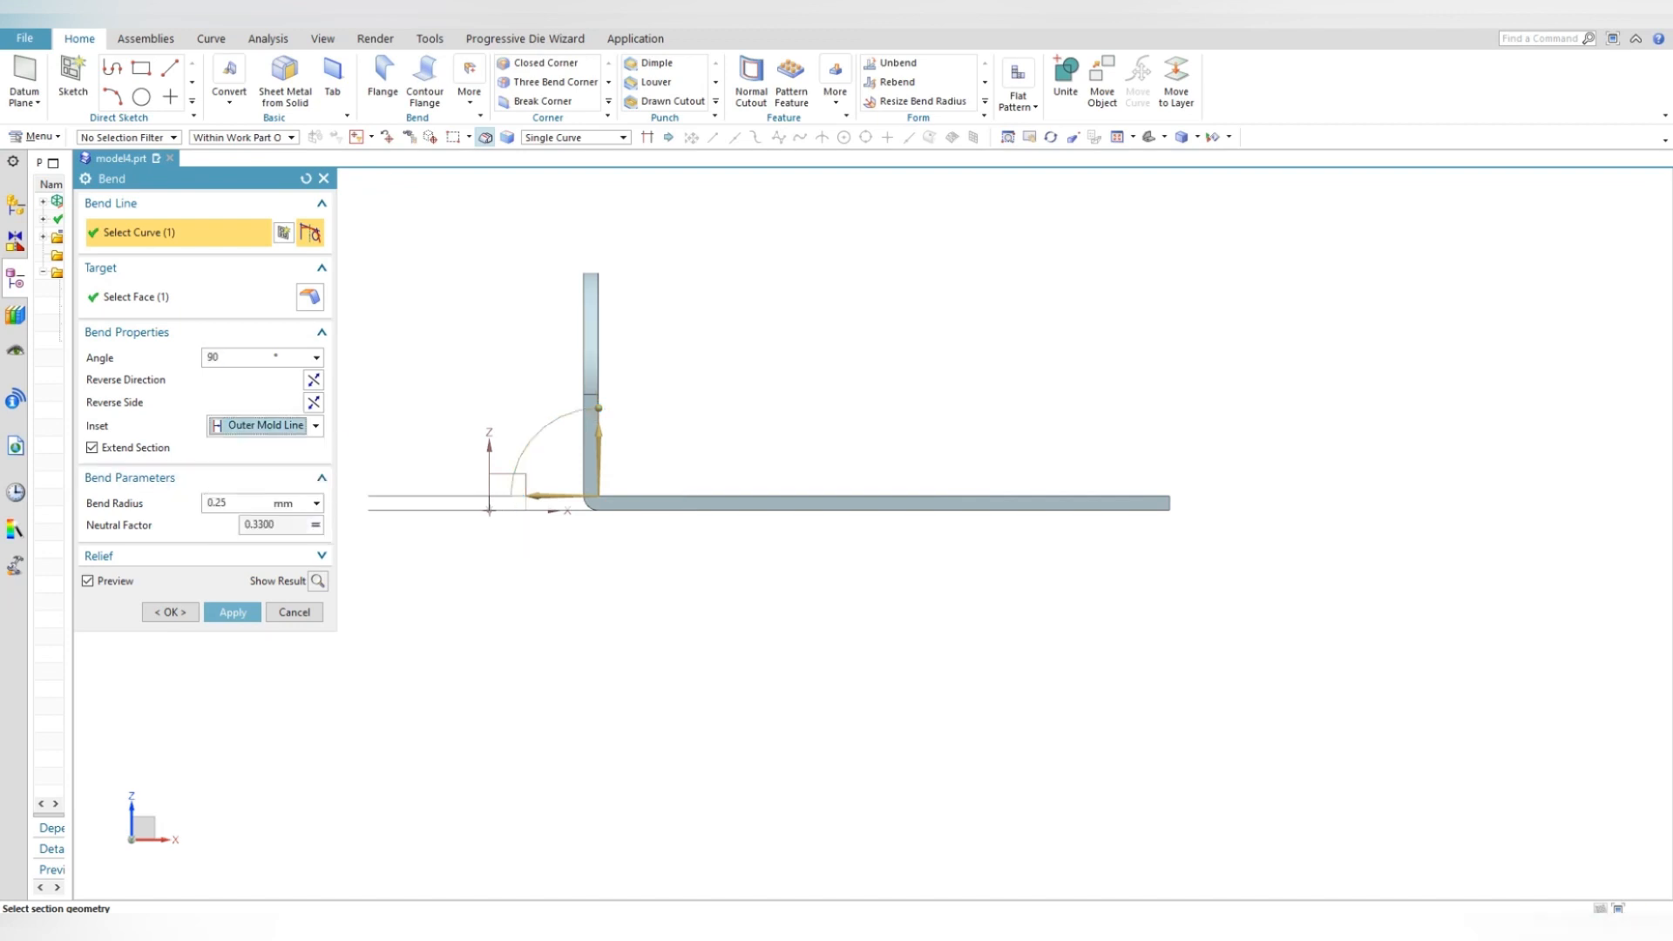
left_click(233, 612)
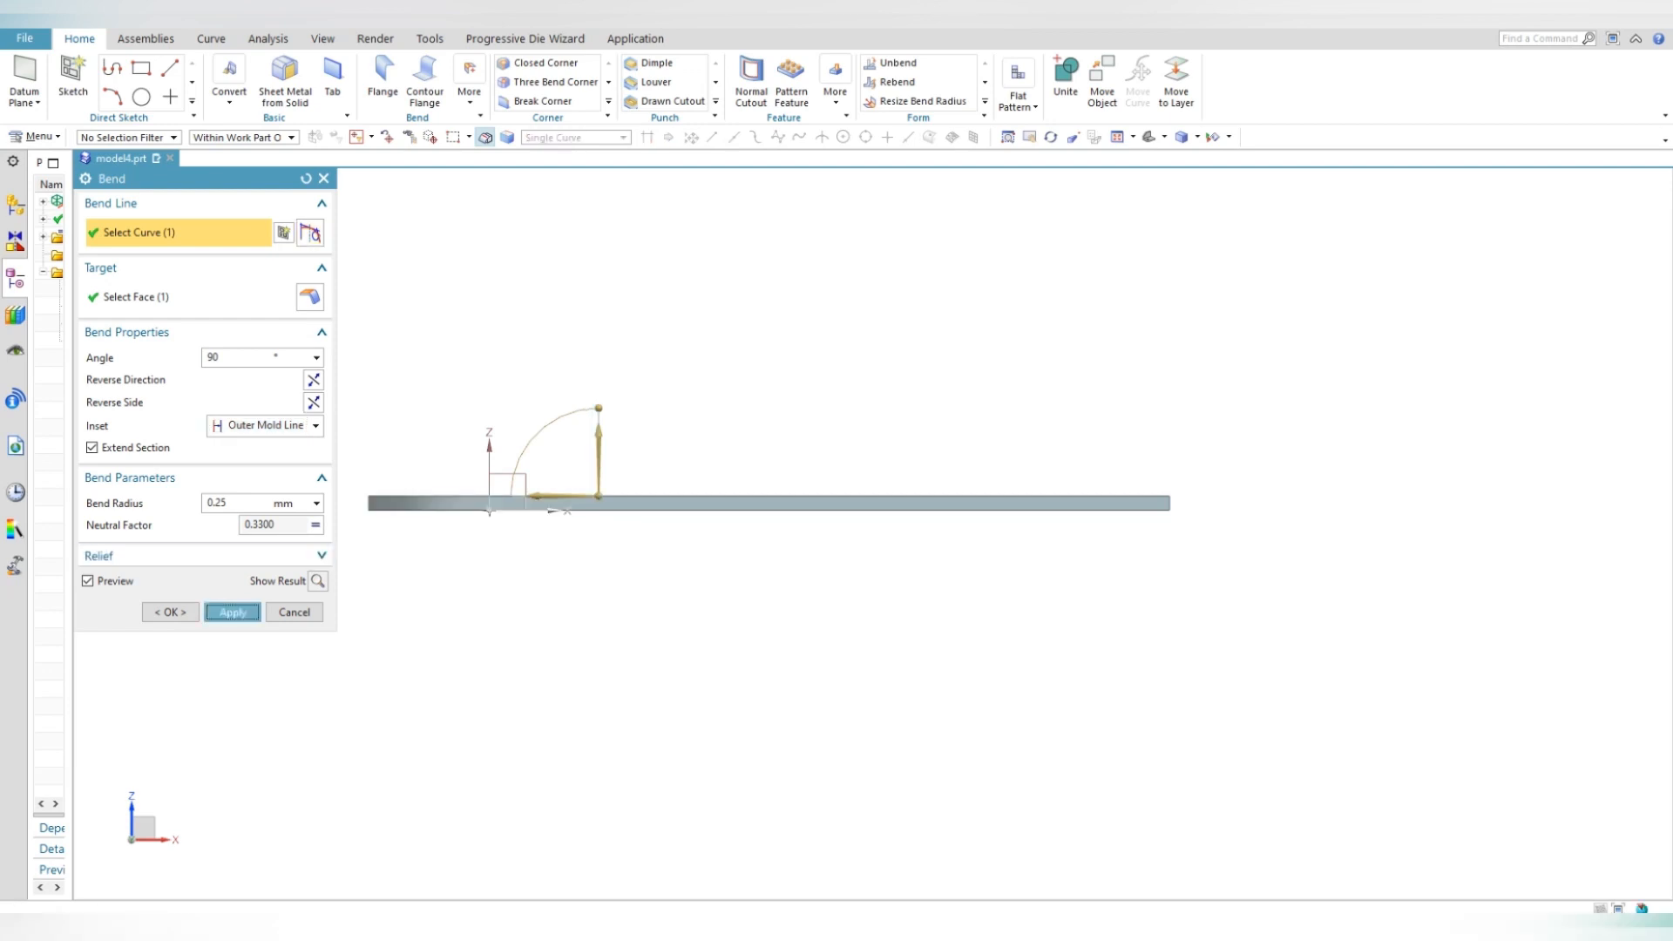
- Bend the open-slot end up 90° along the middle sketched line with the side reversed, and hide the bend-line sketch
middle_click_drag(836, 610, 923, 531)
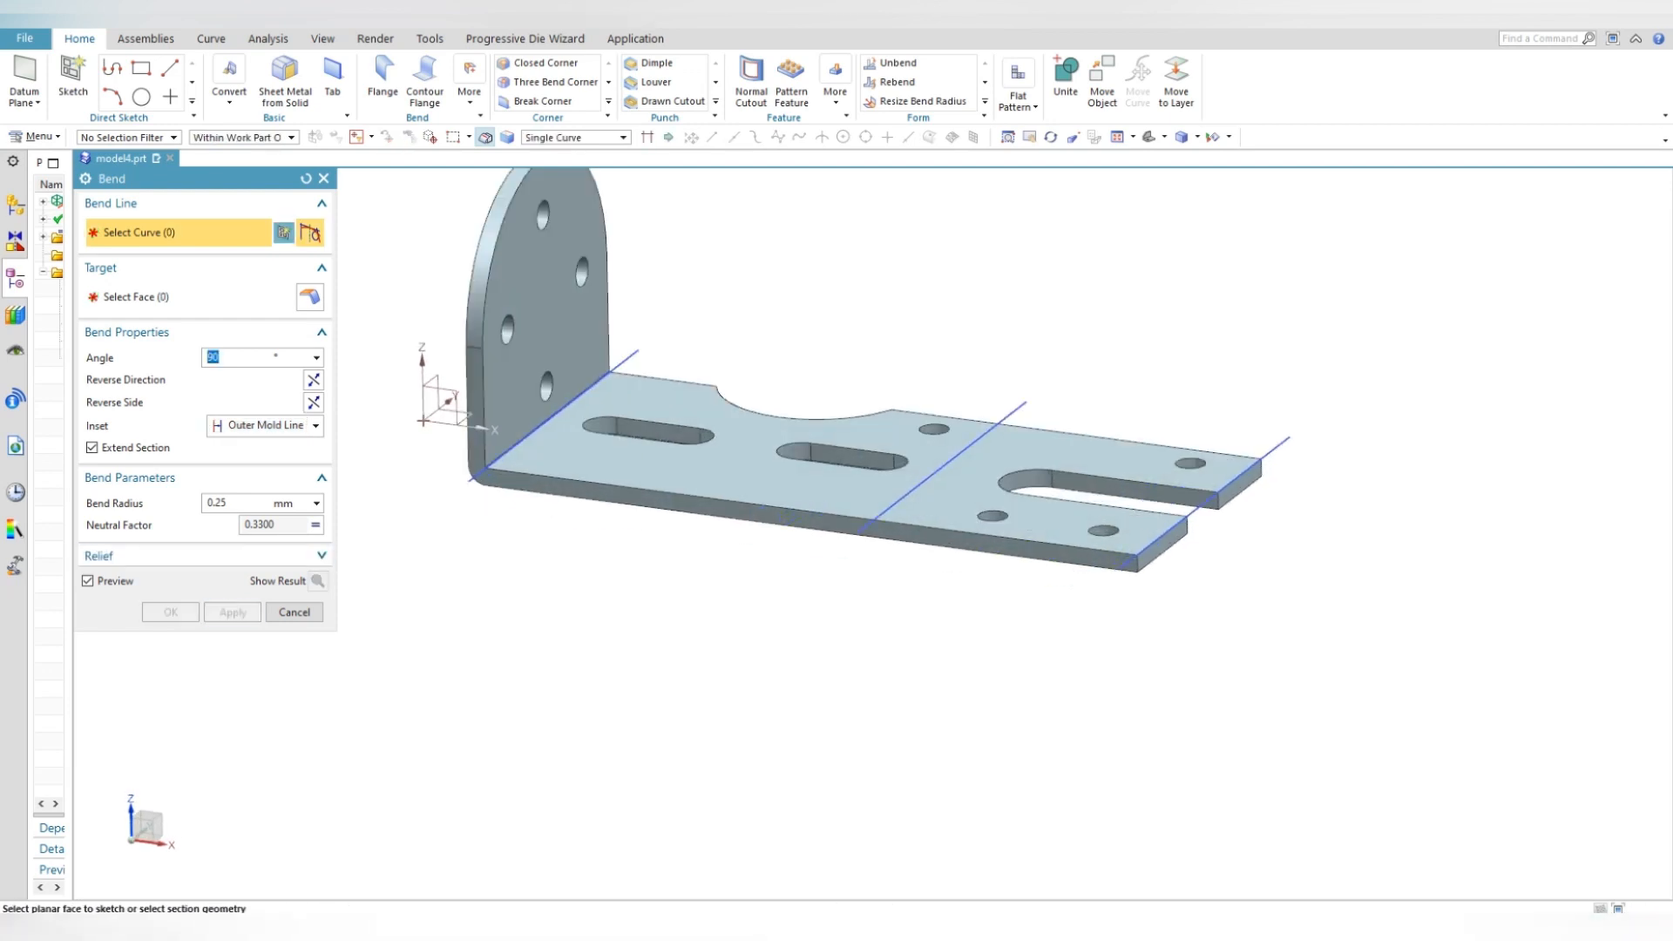
left_click(937, 471)
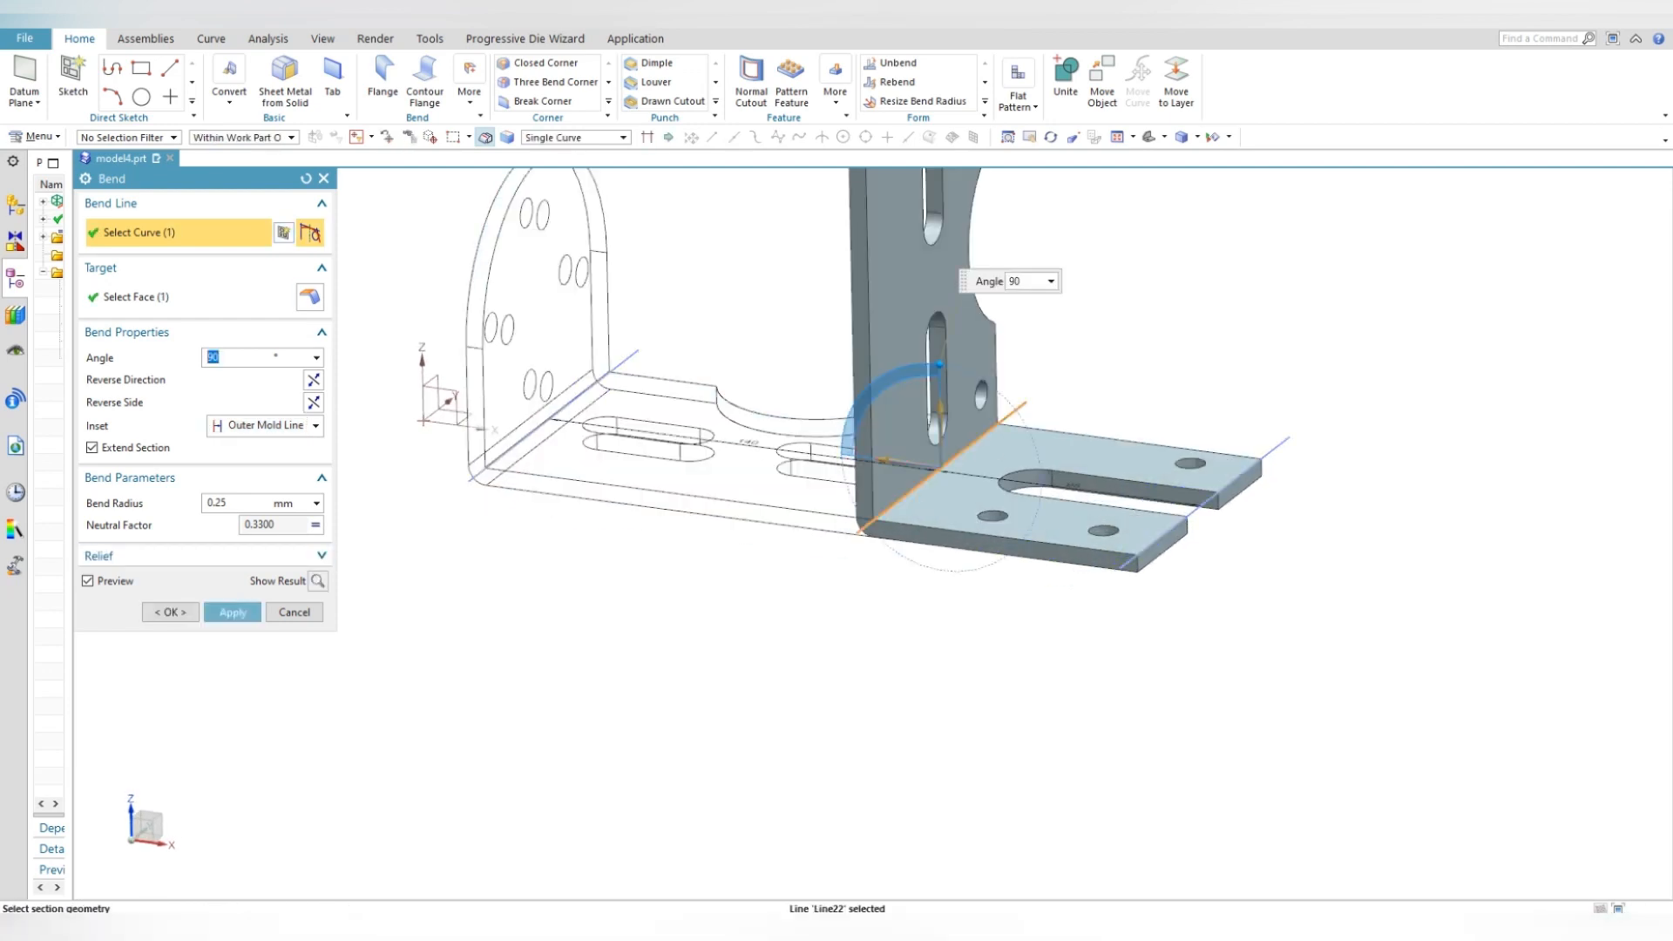
left_click(313, 379)
left_click(314, 380)
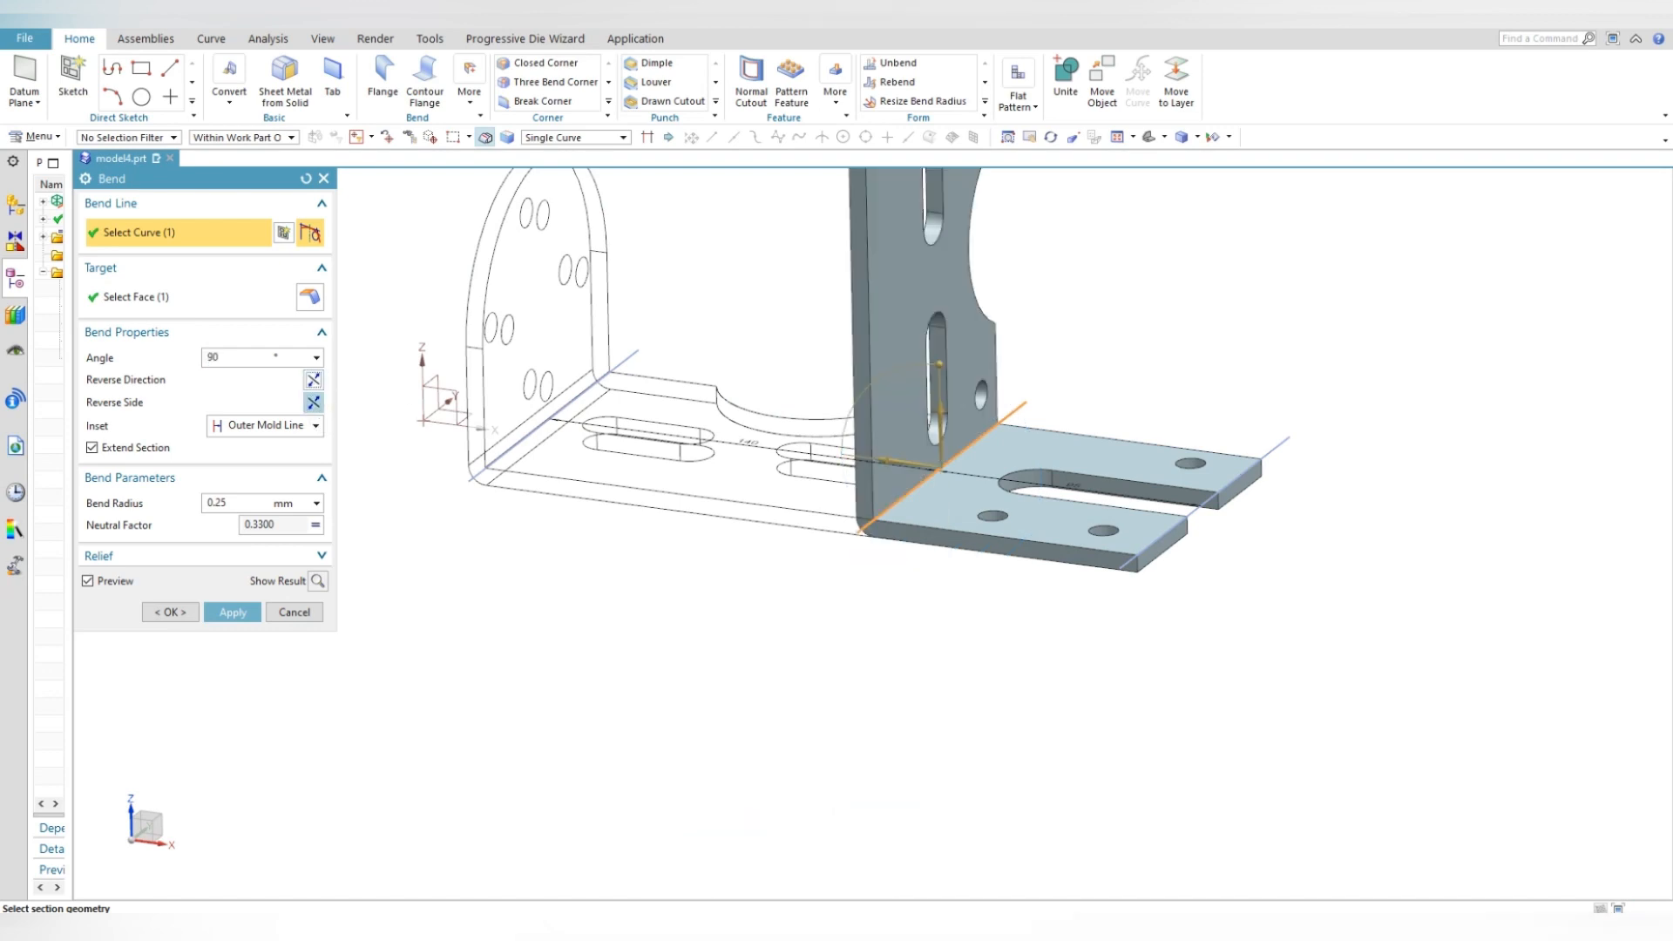
left_click(314, 403)
left_click(232, 611)
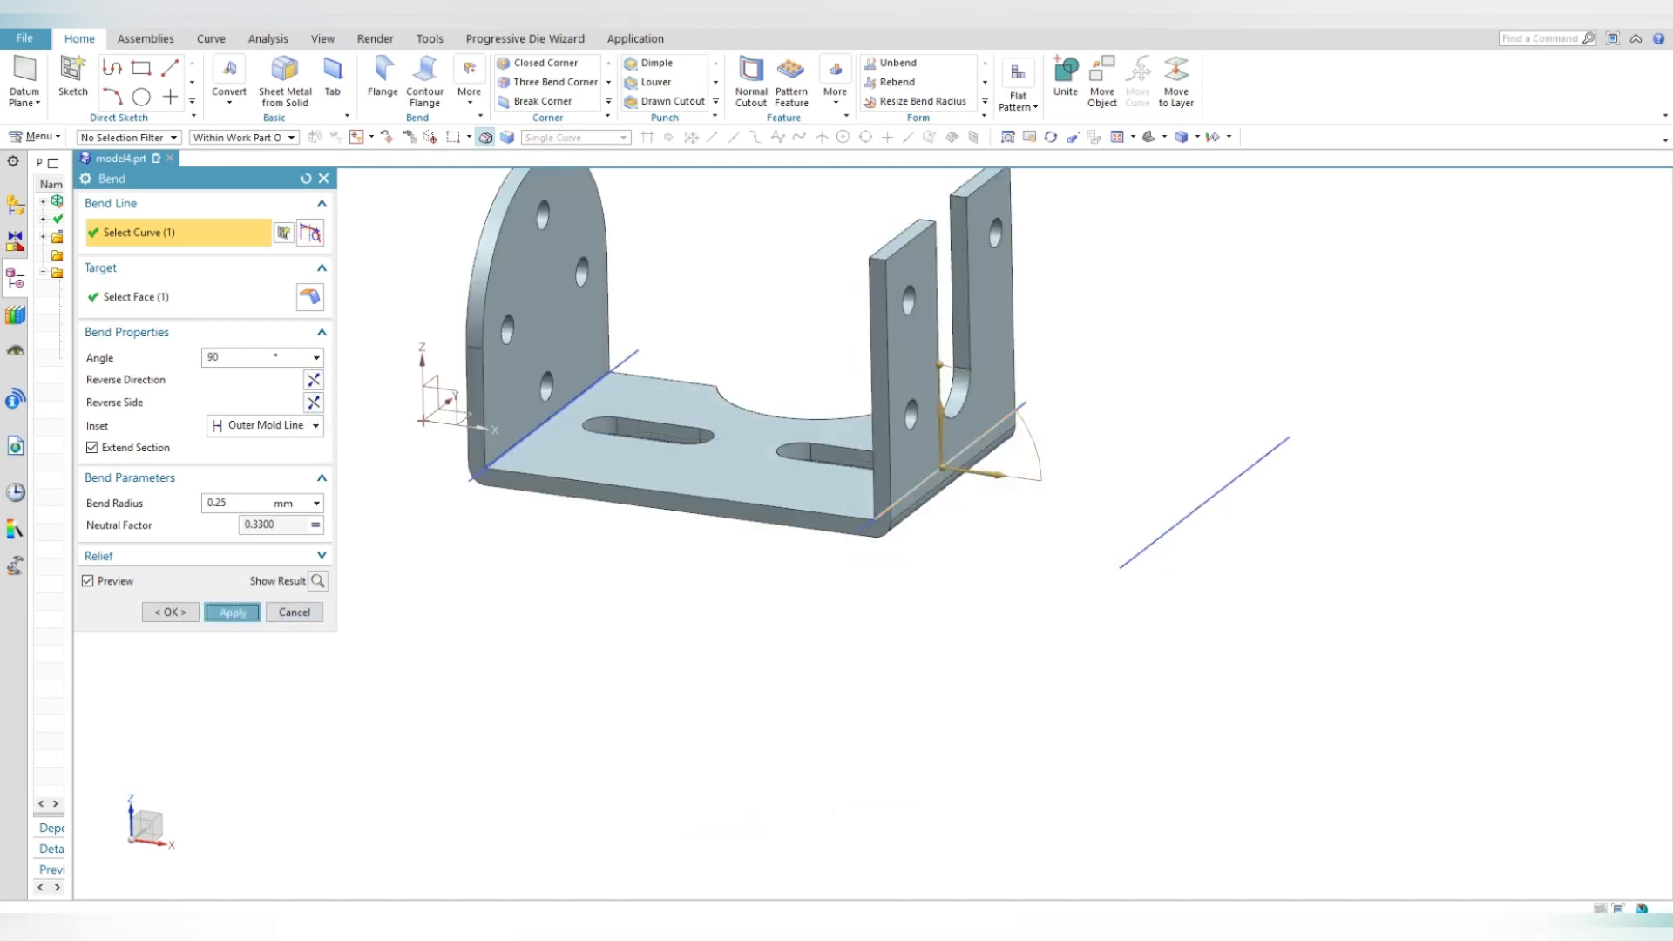
key("ctrl+f")
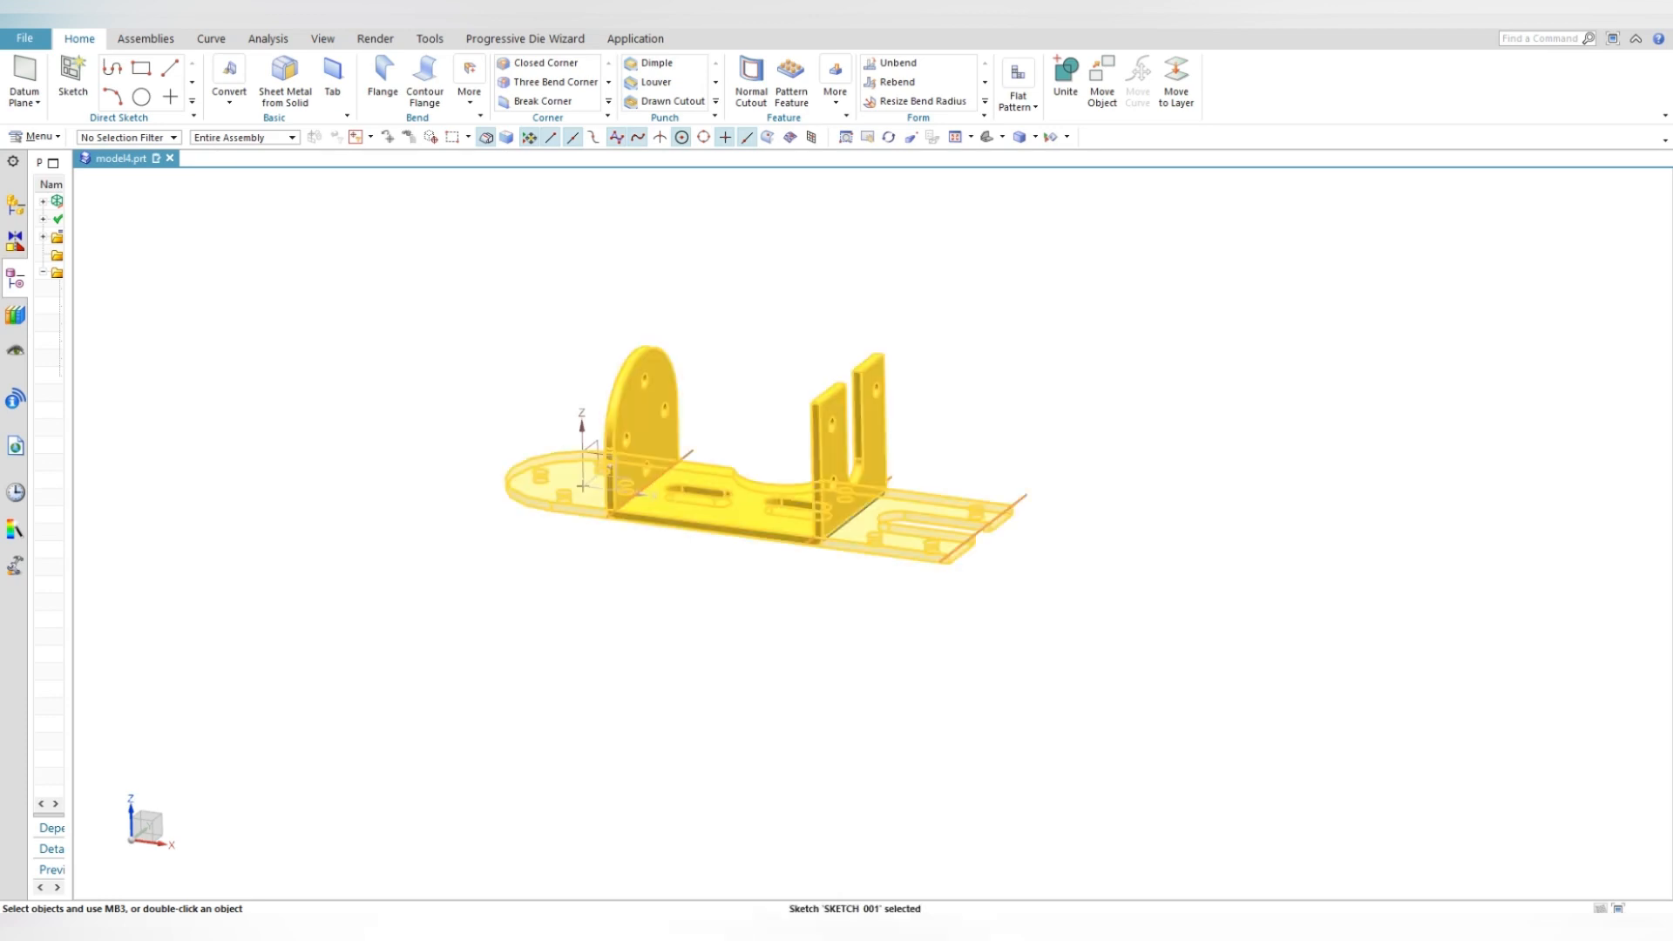
middle_click_drag(732, 453, 728, 500)
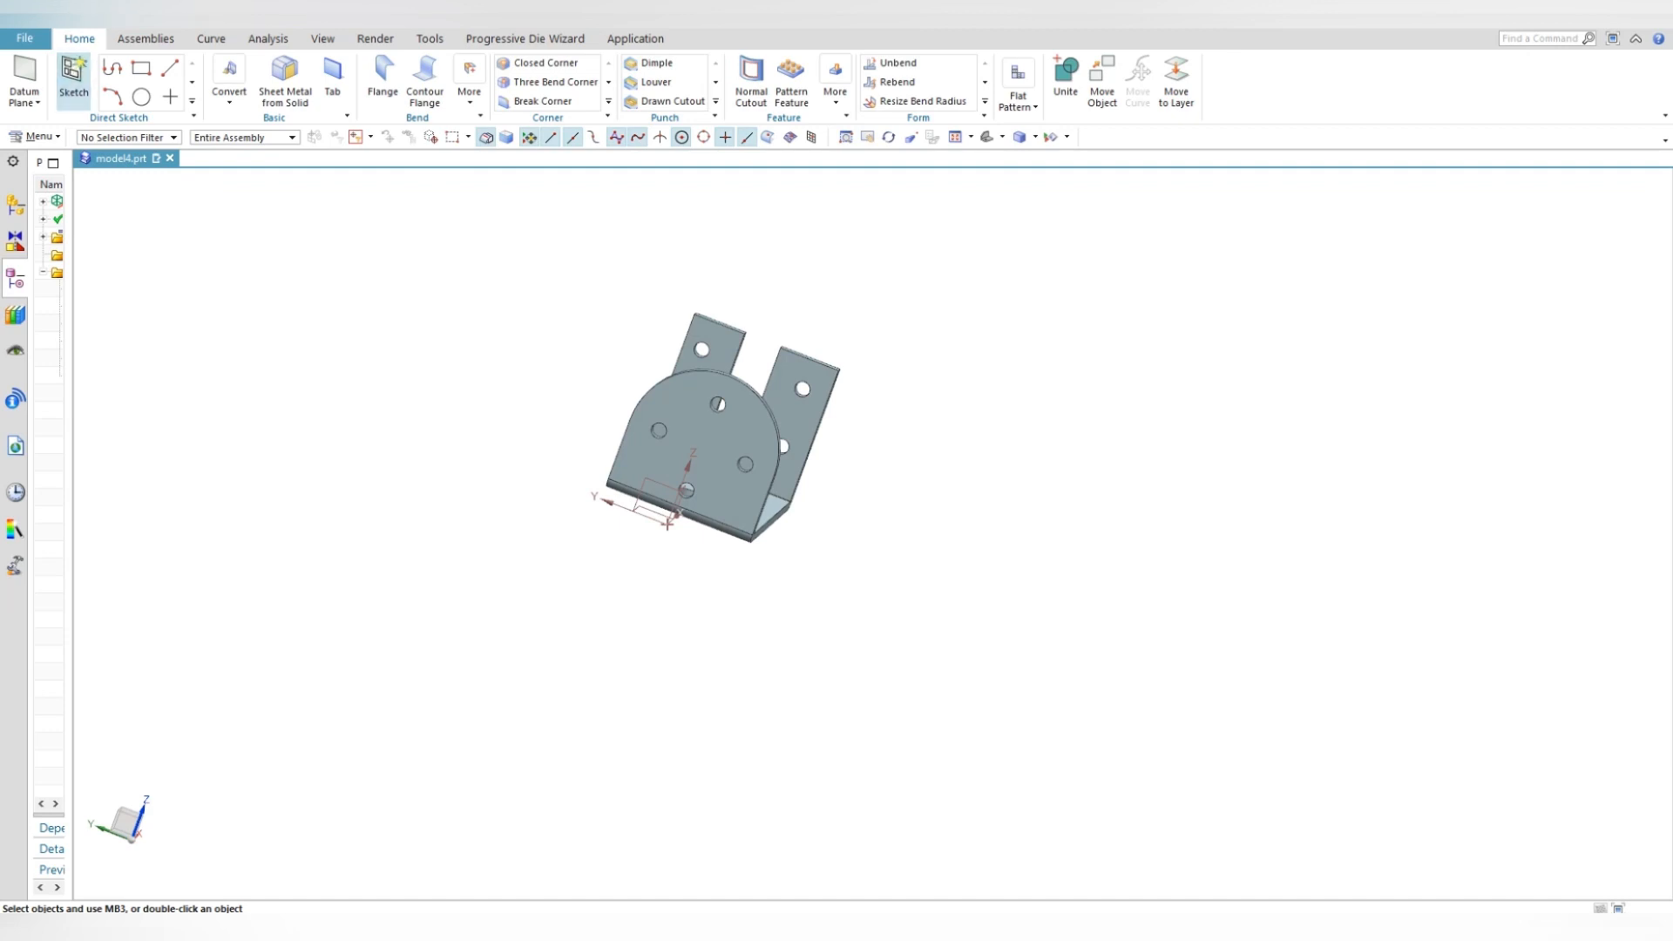
- Start a sketch on the outer face of the upright rounded flange
left_click(74, 77)
key("Escape")
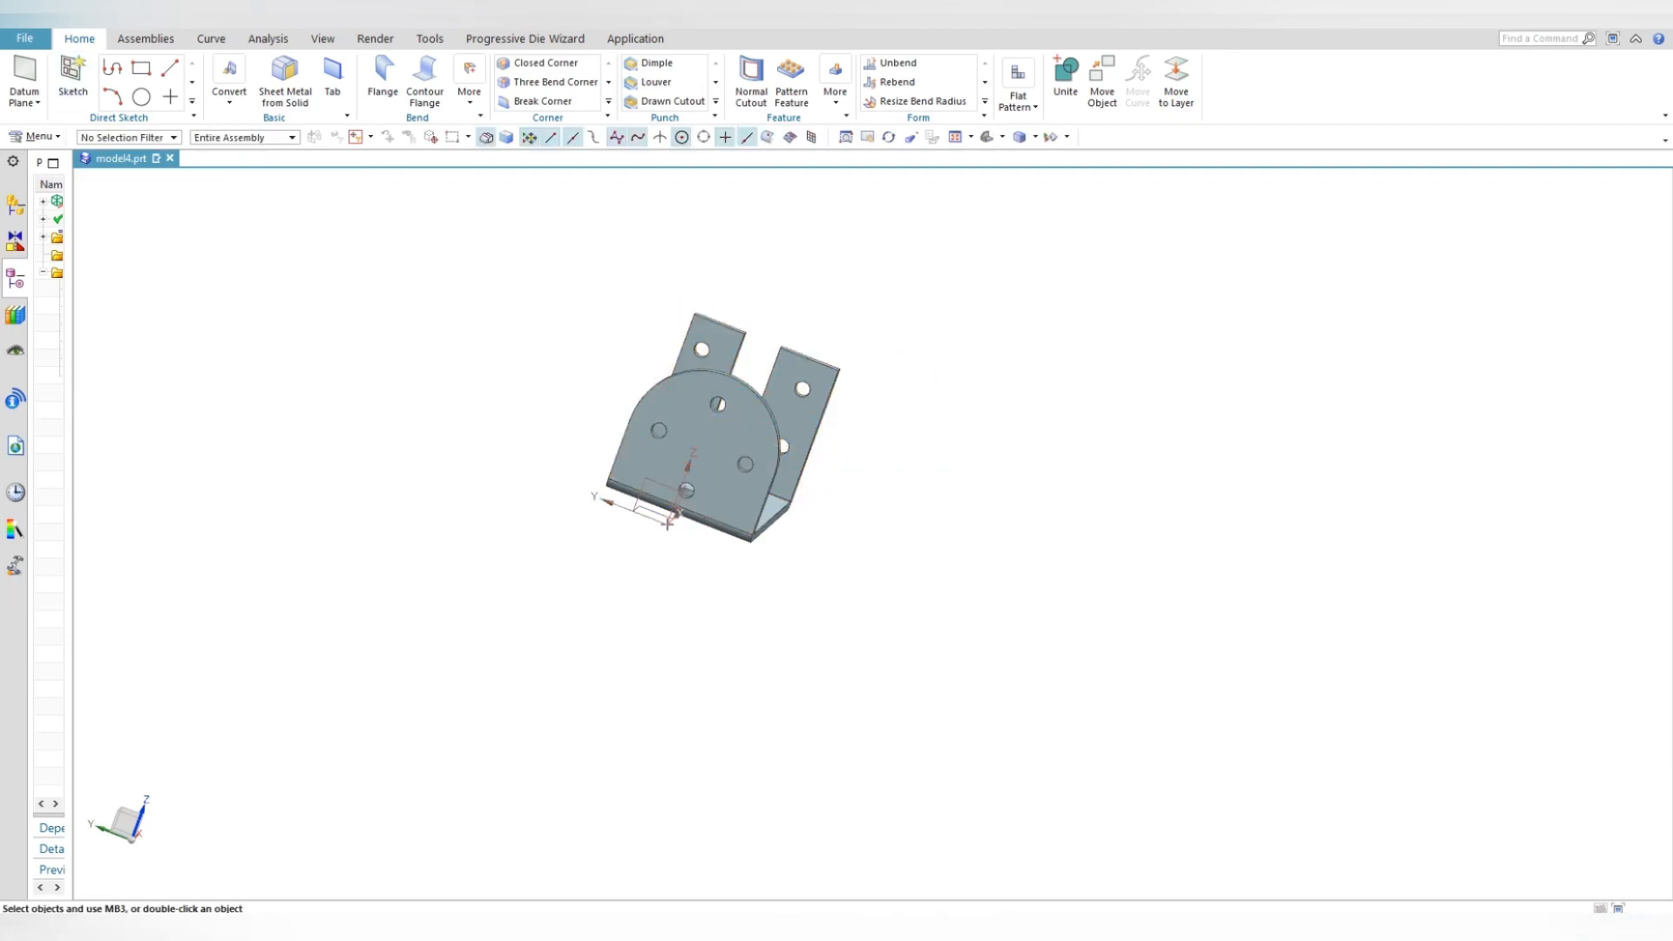
left_click(73, 77)
left_click(732, 453)
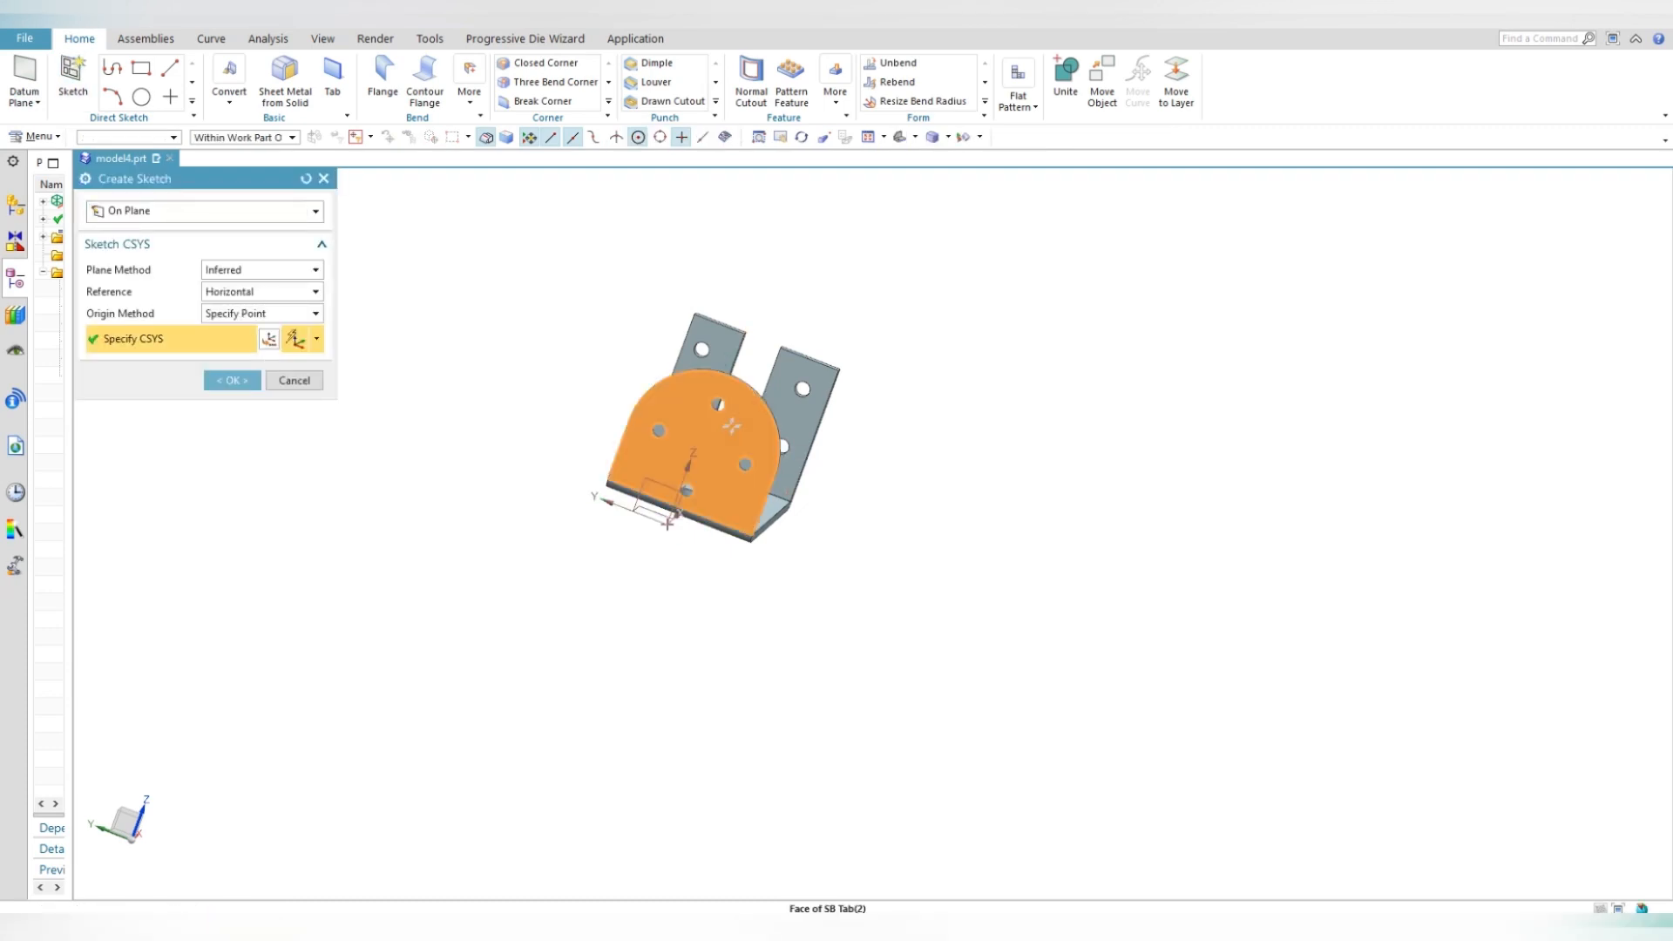
left_click(232, 380)
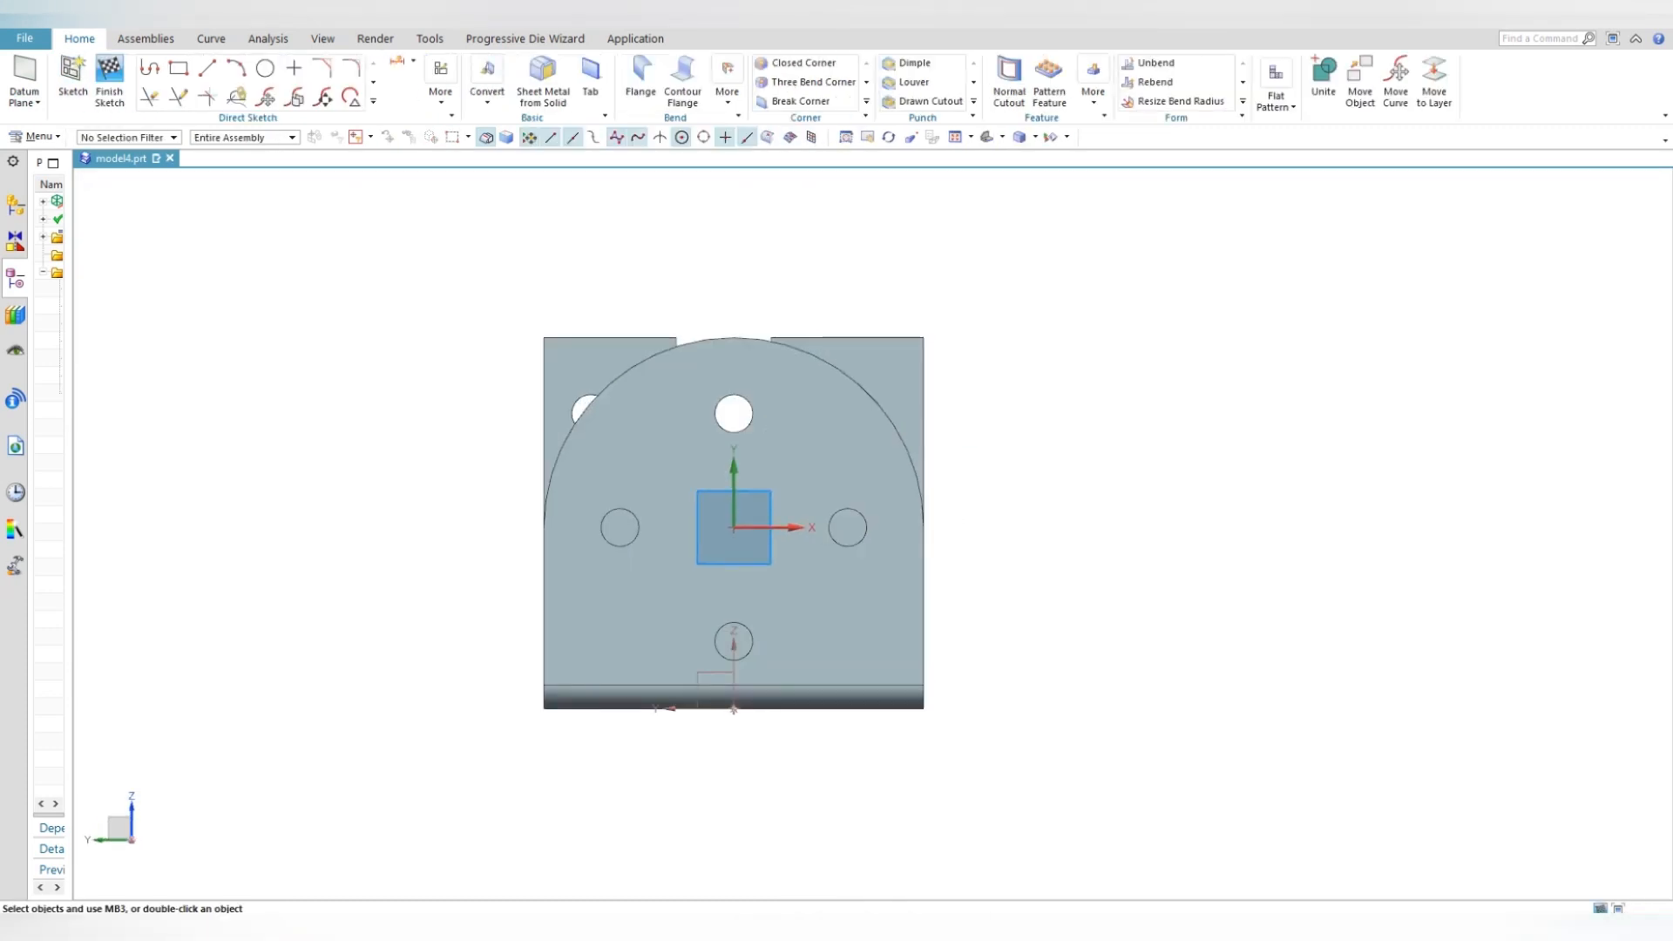
- Sketch a circle centred on the sketch origin, midway between the rounded flange's four holes, and set its diameter to 30 mm
left_click(265, 68)
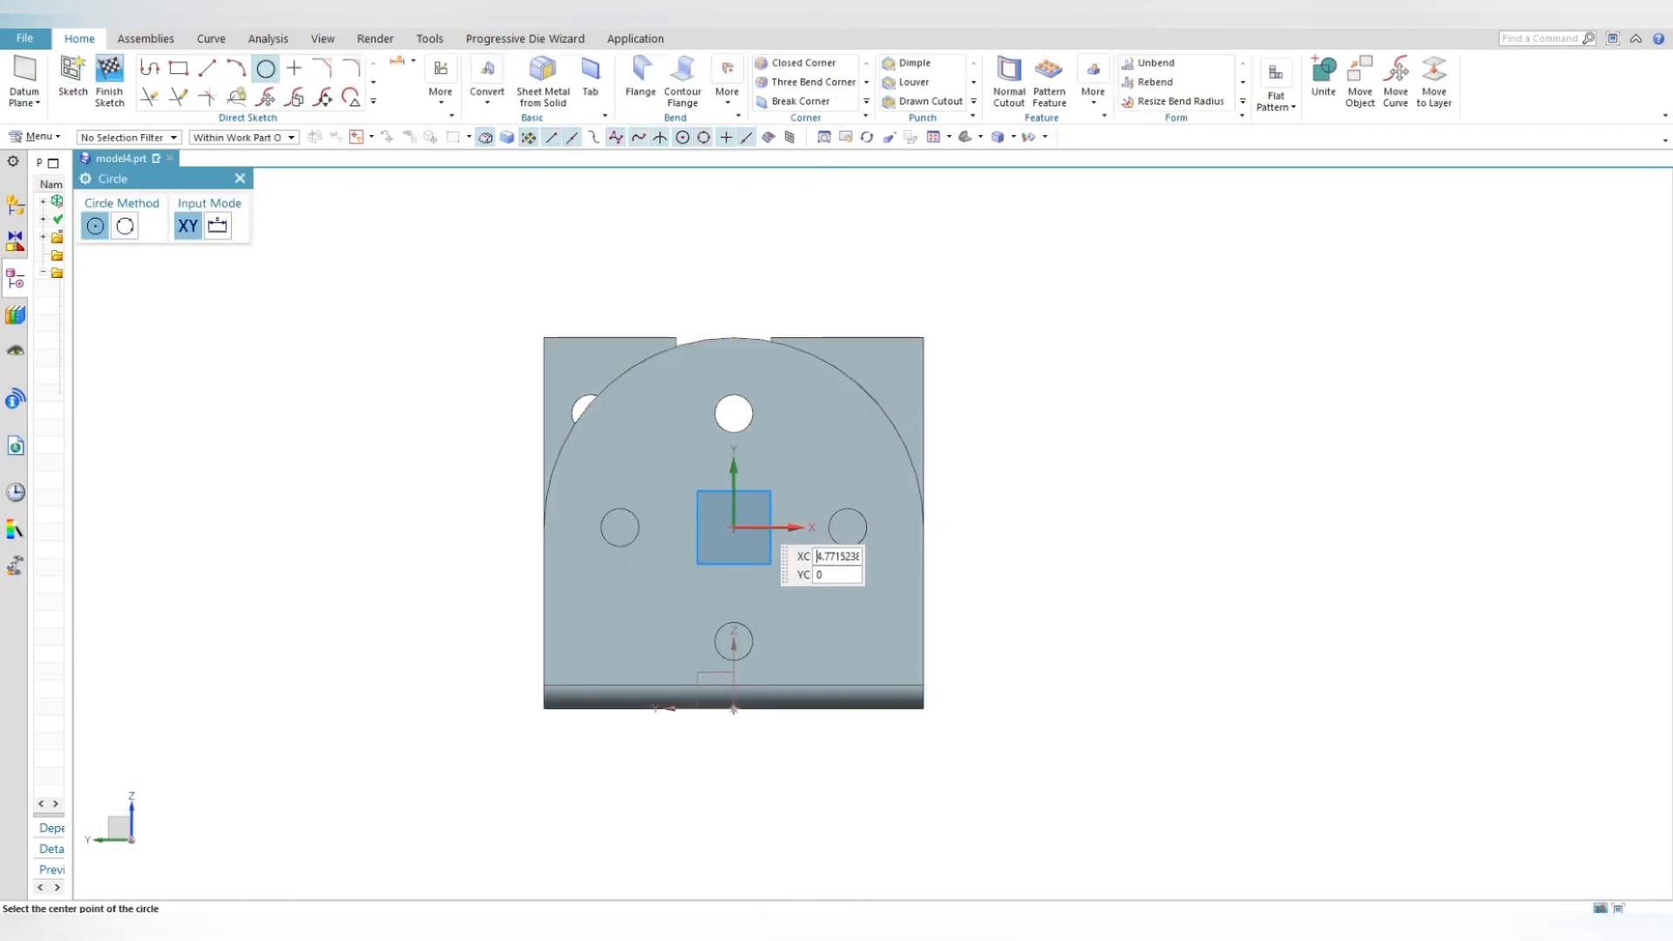
left_click(734, 527)
left_click(762, 597)
key("Escape")
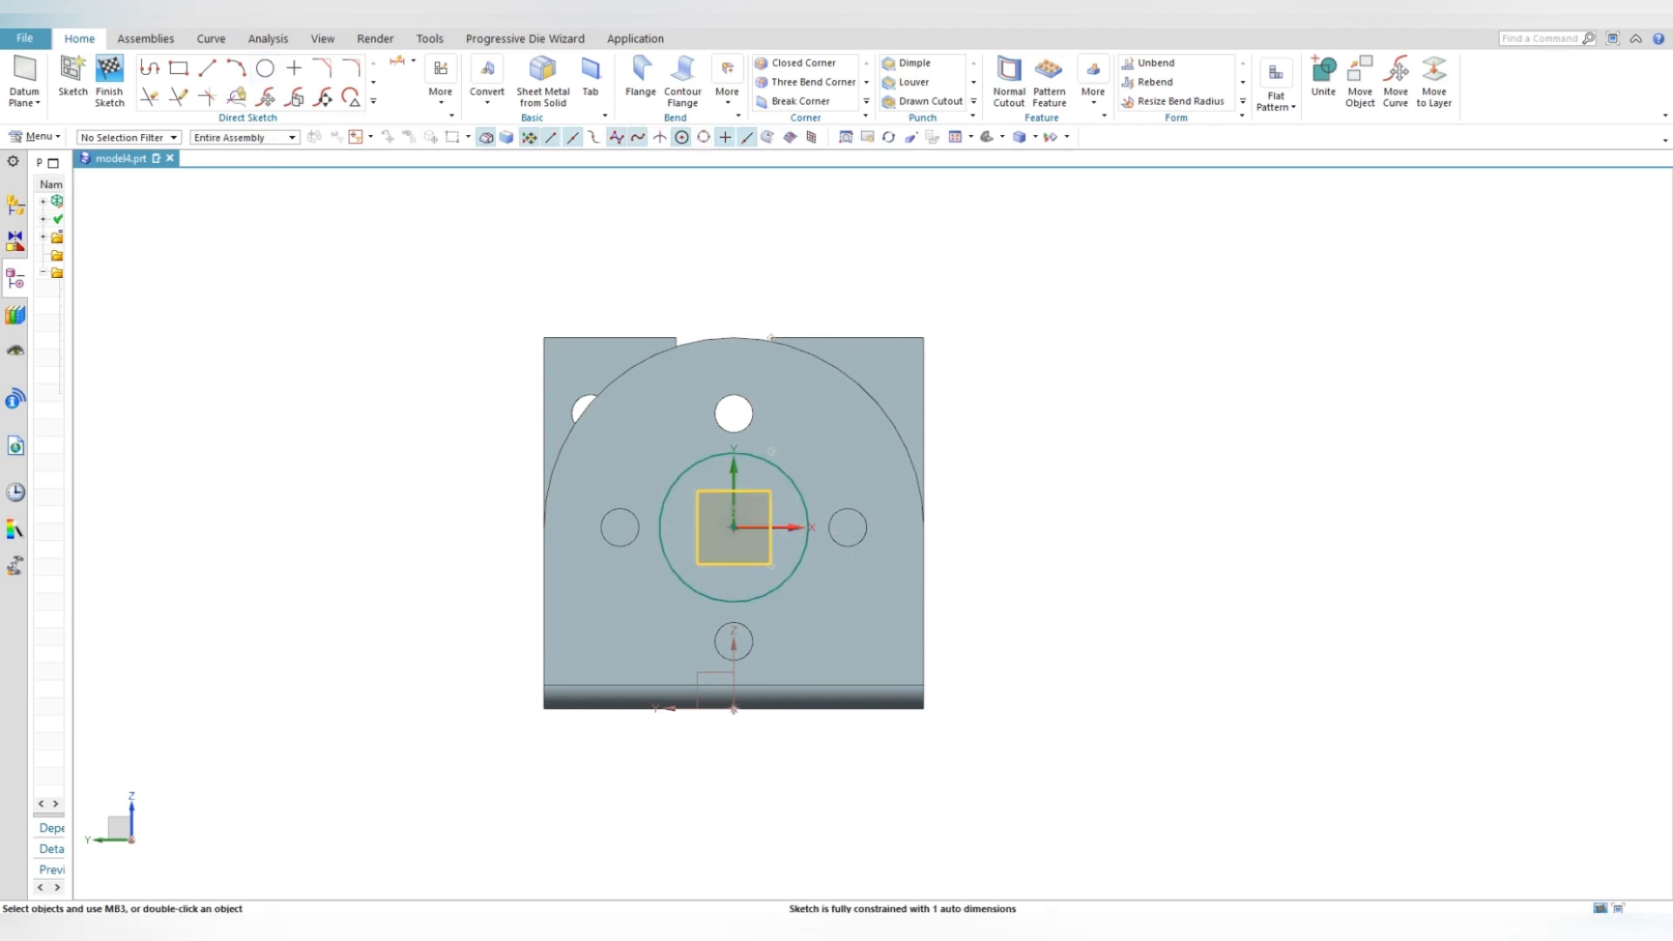
left_click_drag(797, 491, 814, 481)
left_click_drag(714, 513, 1002, 450)
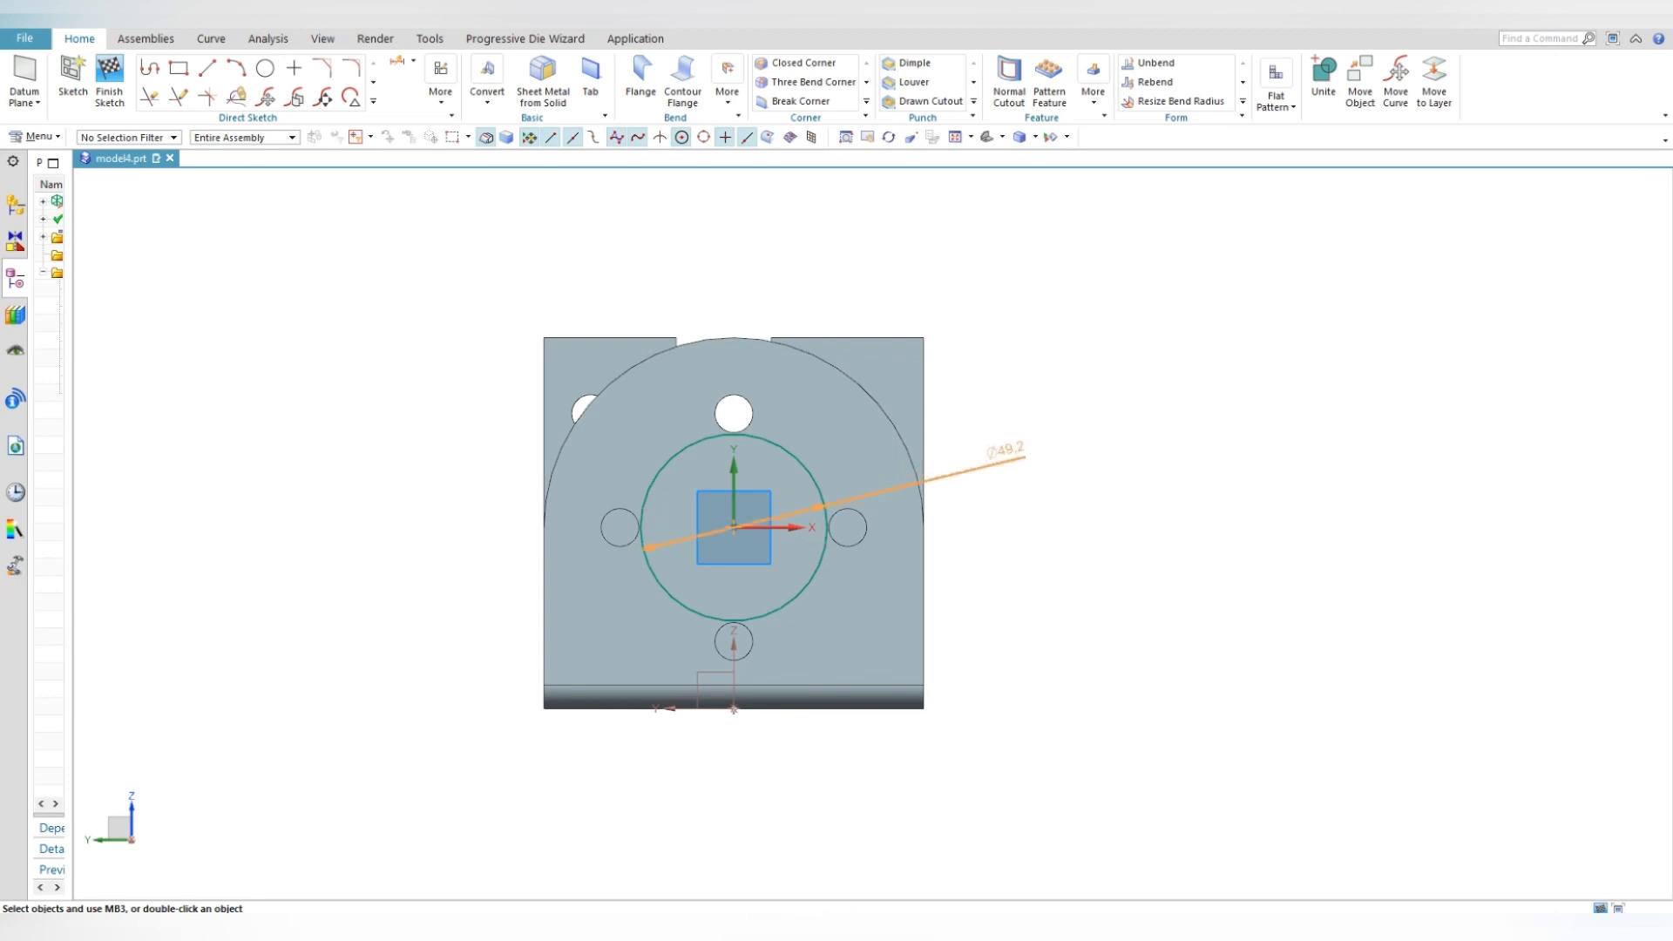
double_click(1003, 450)
type("30")
key("Return")
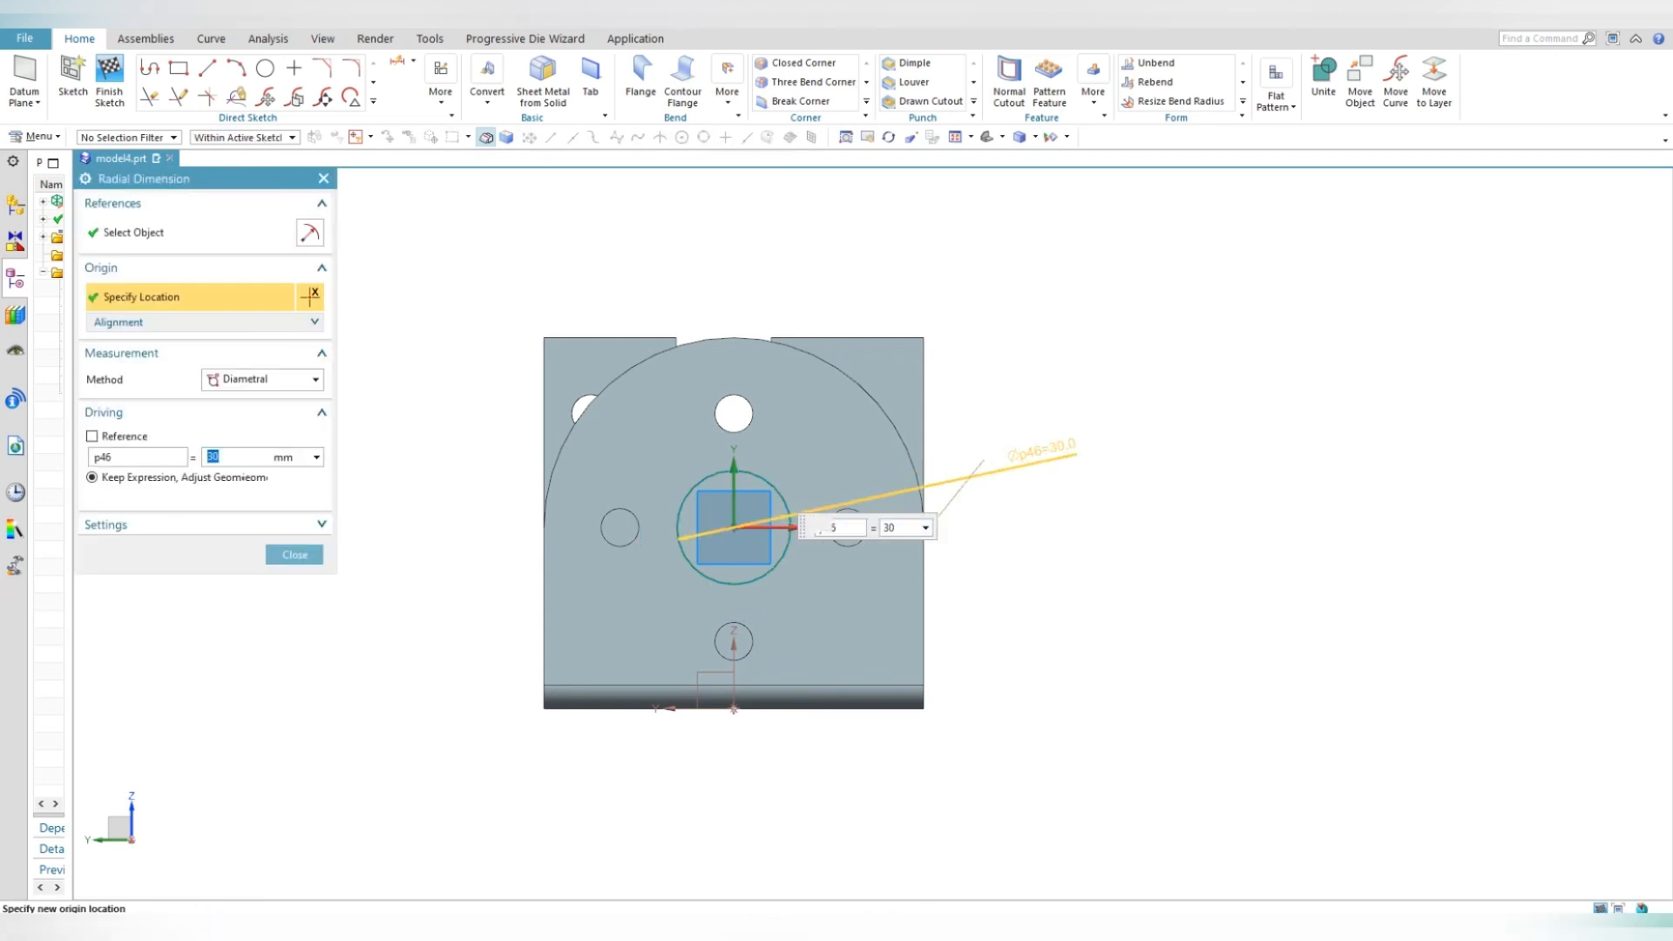
key("Escape")
- Try to cut the 30 mm circle through the rounded flange with Normal Cutout, using the Thickness method and a 5 mm depth
scroll(940, 390, "down", 1)
scroll(940, 380, "down", 1)
middle_click_drag(939, 381, 1032, 425)
left_click(1009, 83)
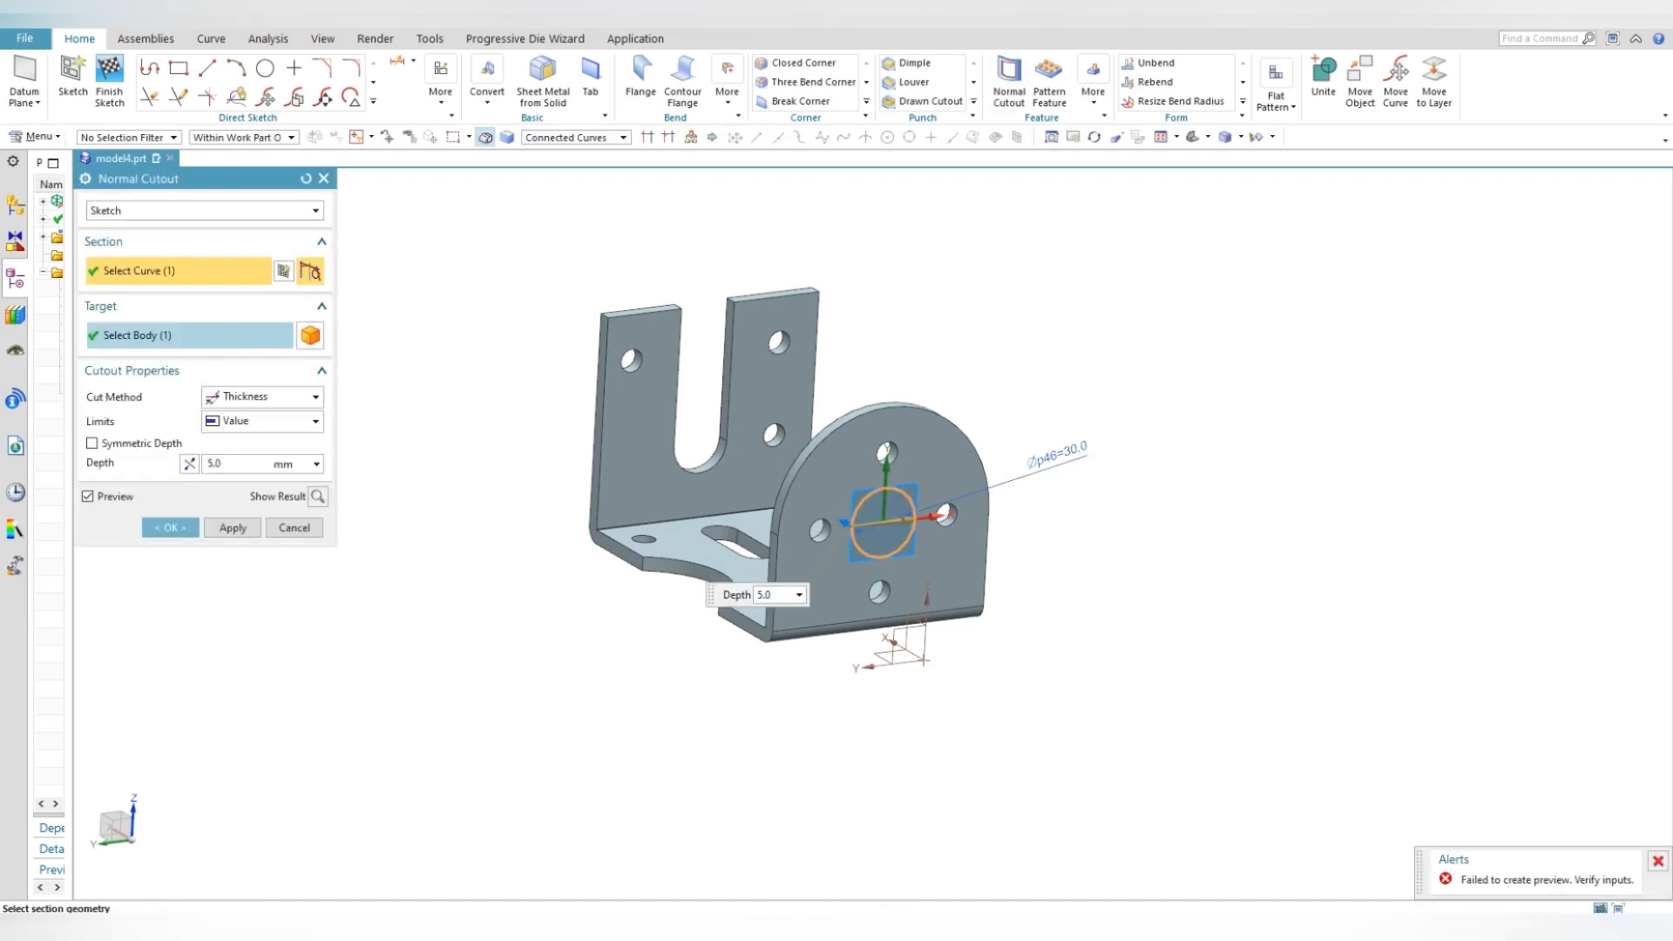
left_click(232, 527)
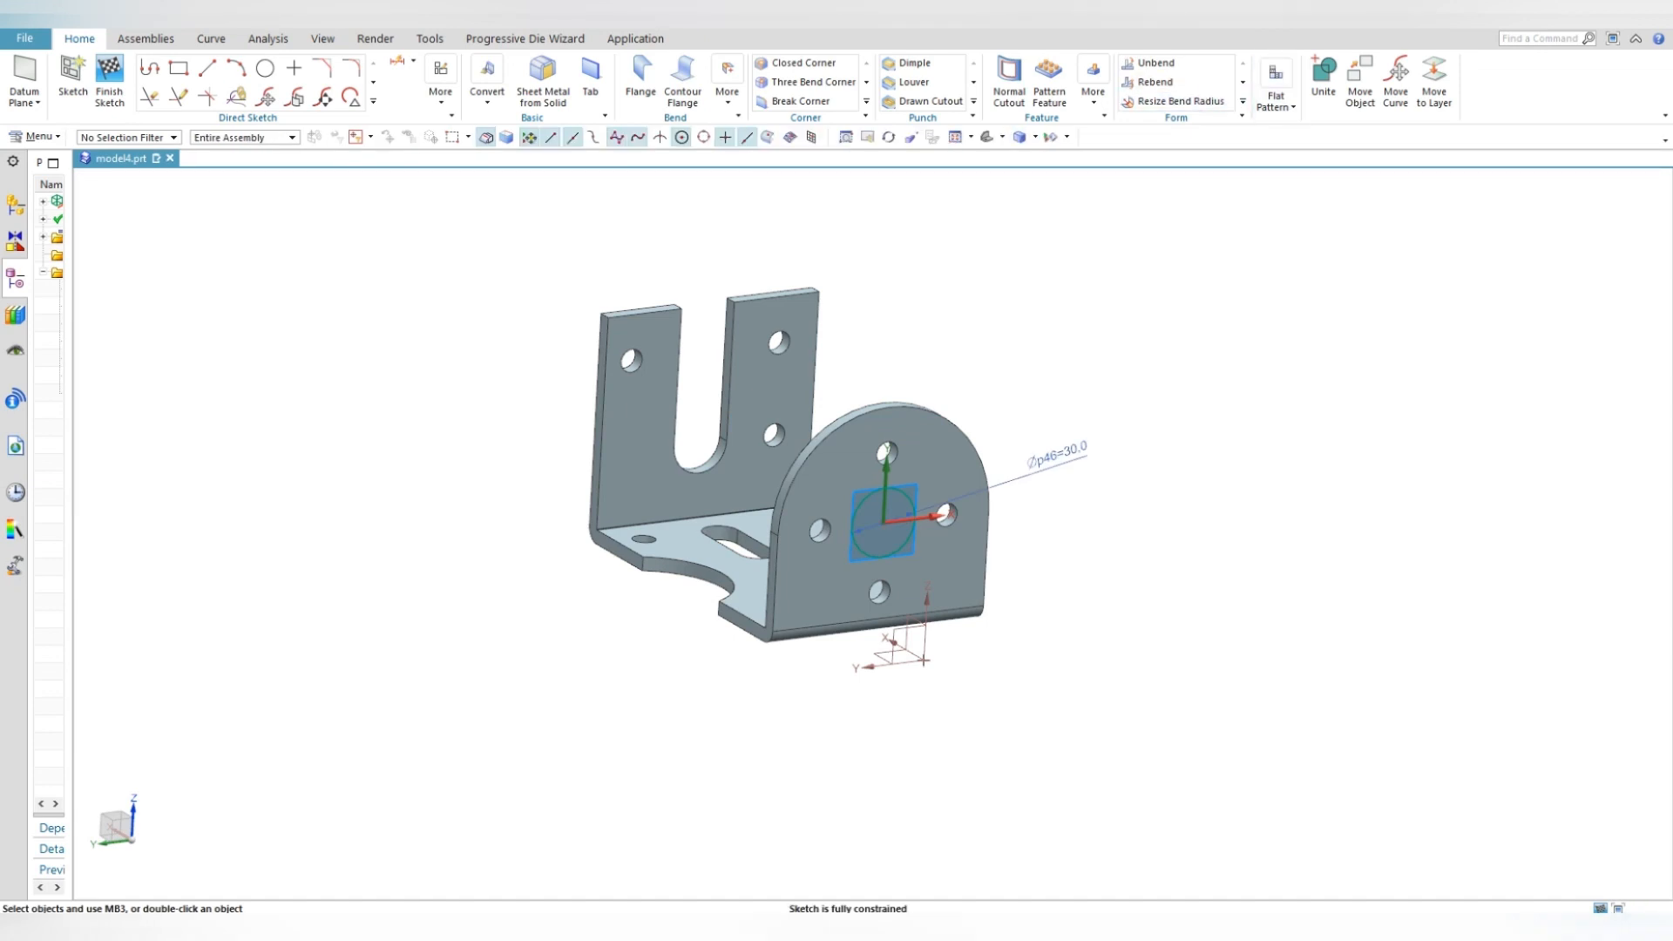
- Extrude the 30 mm circle from -45 to 50 mm with Boolean Subtract to cut the central hole through the rounded flange
left_click(1093, 91)
left_click(1124, 141)
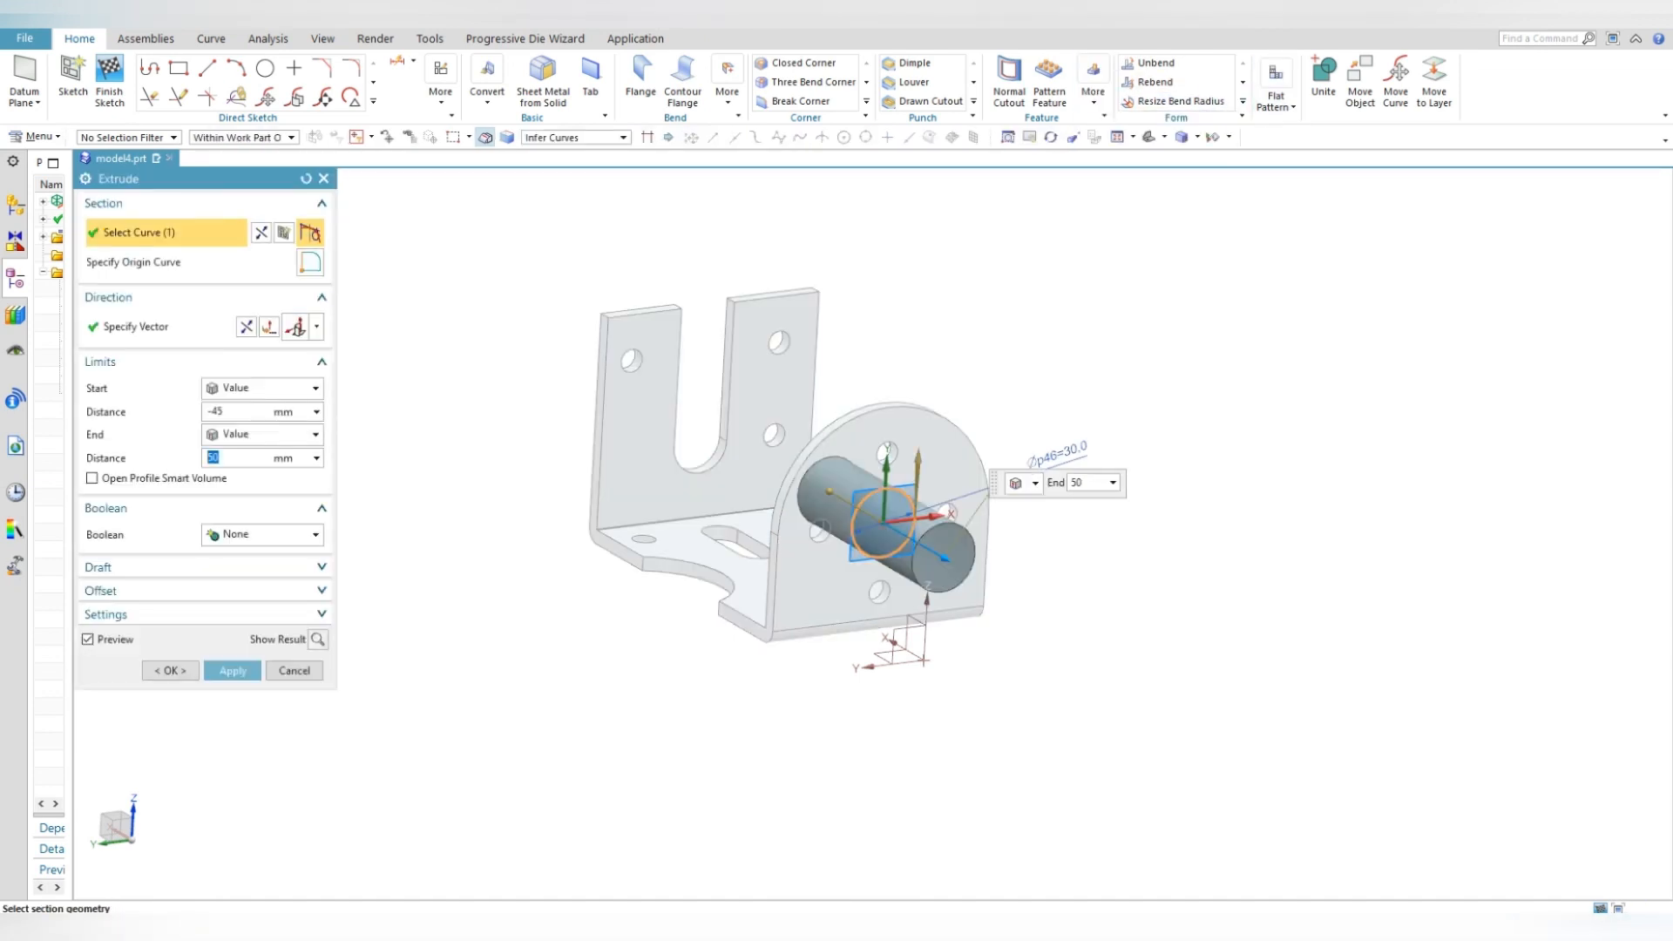
left_click(263, 534)
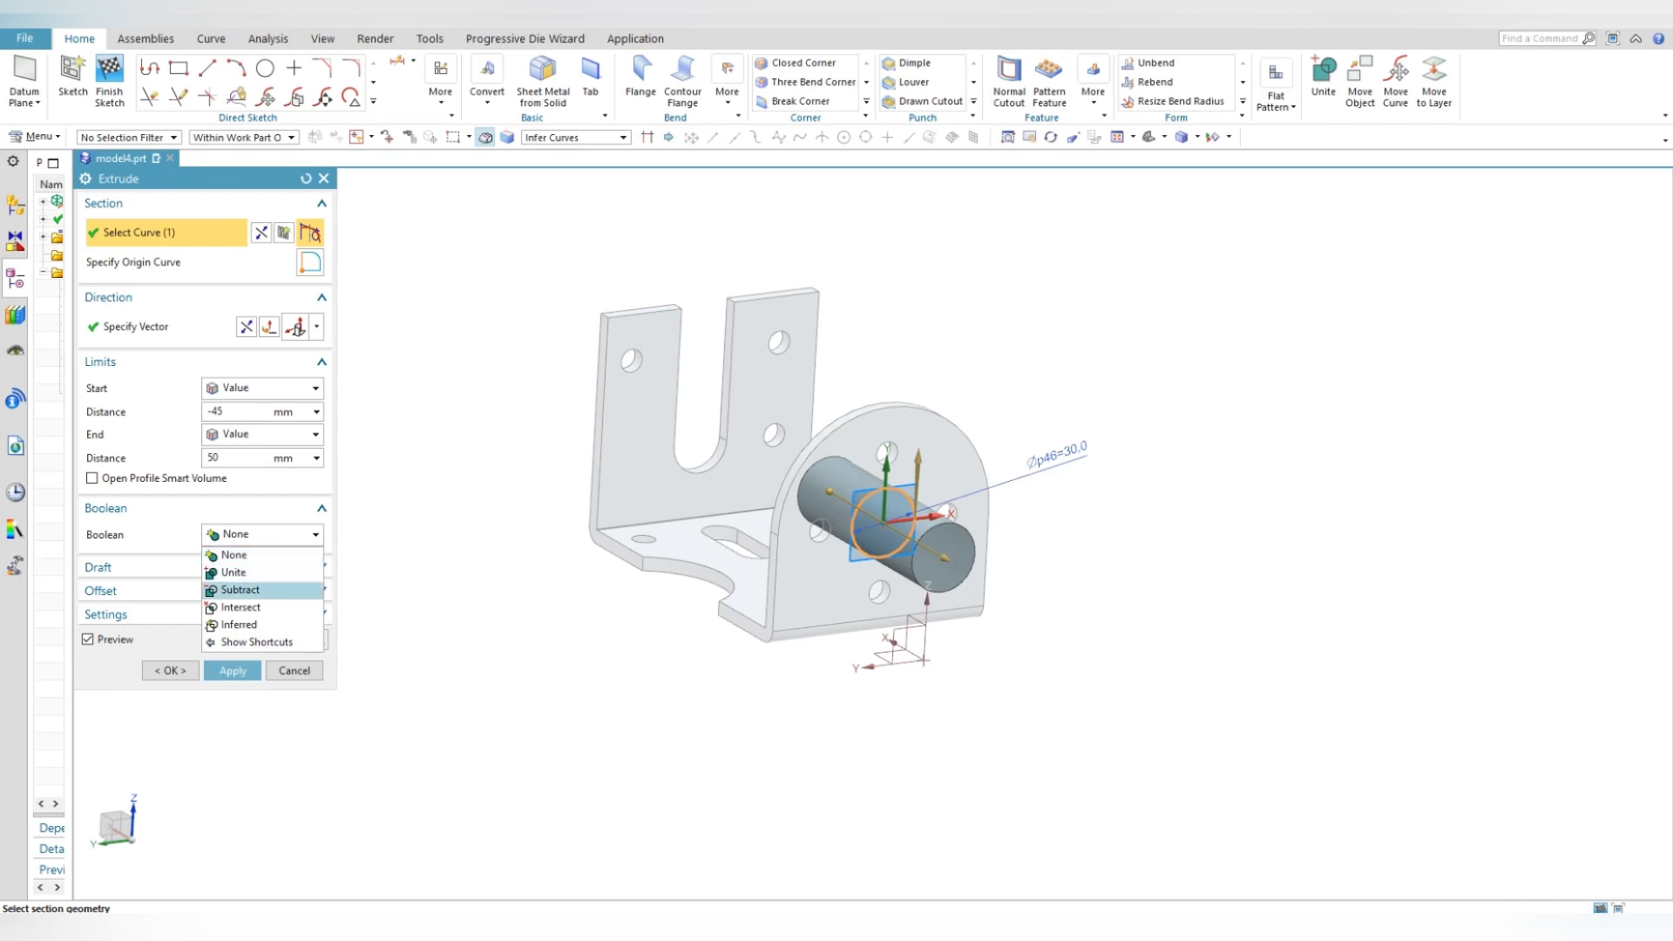
left_click(240, 589)
left_click(232, 700)
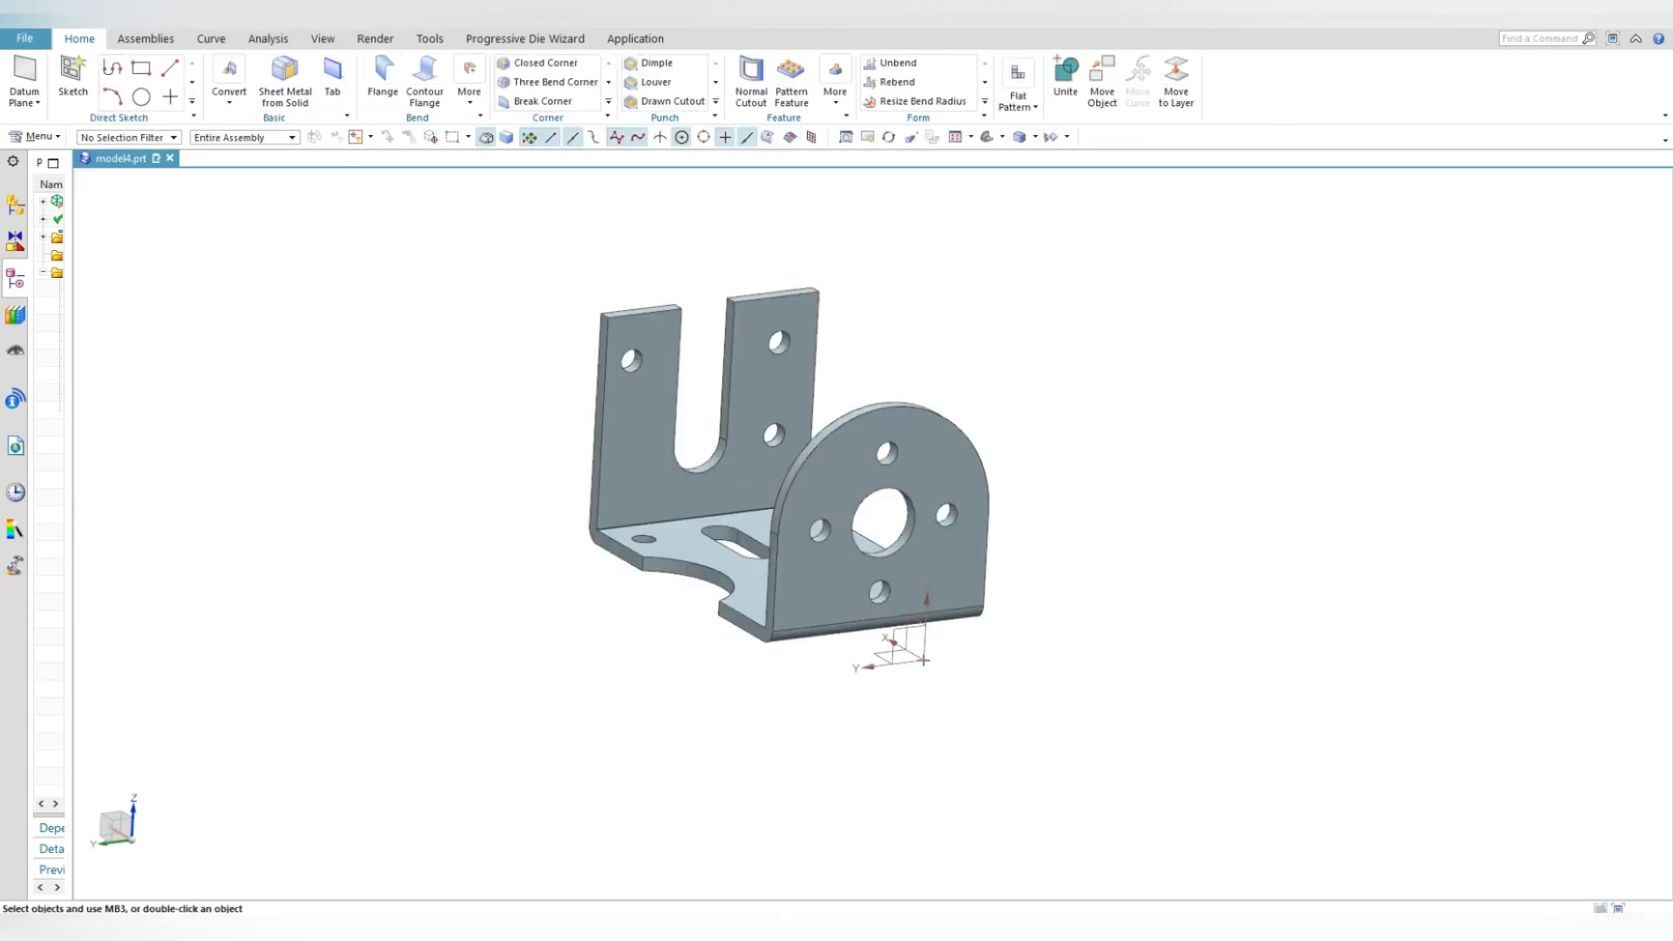
middle_click_drag(911, 501, 741, 501)
middle_click_drag(837, 436, 955, 502)
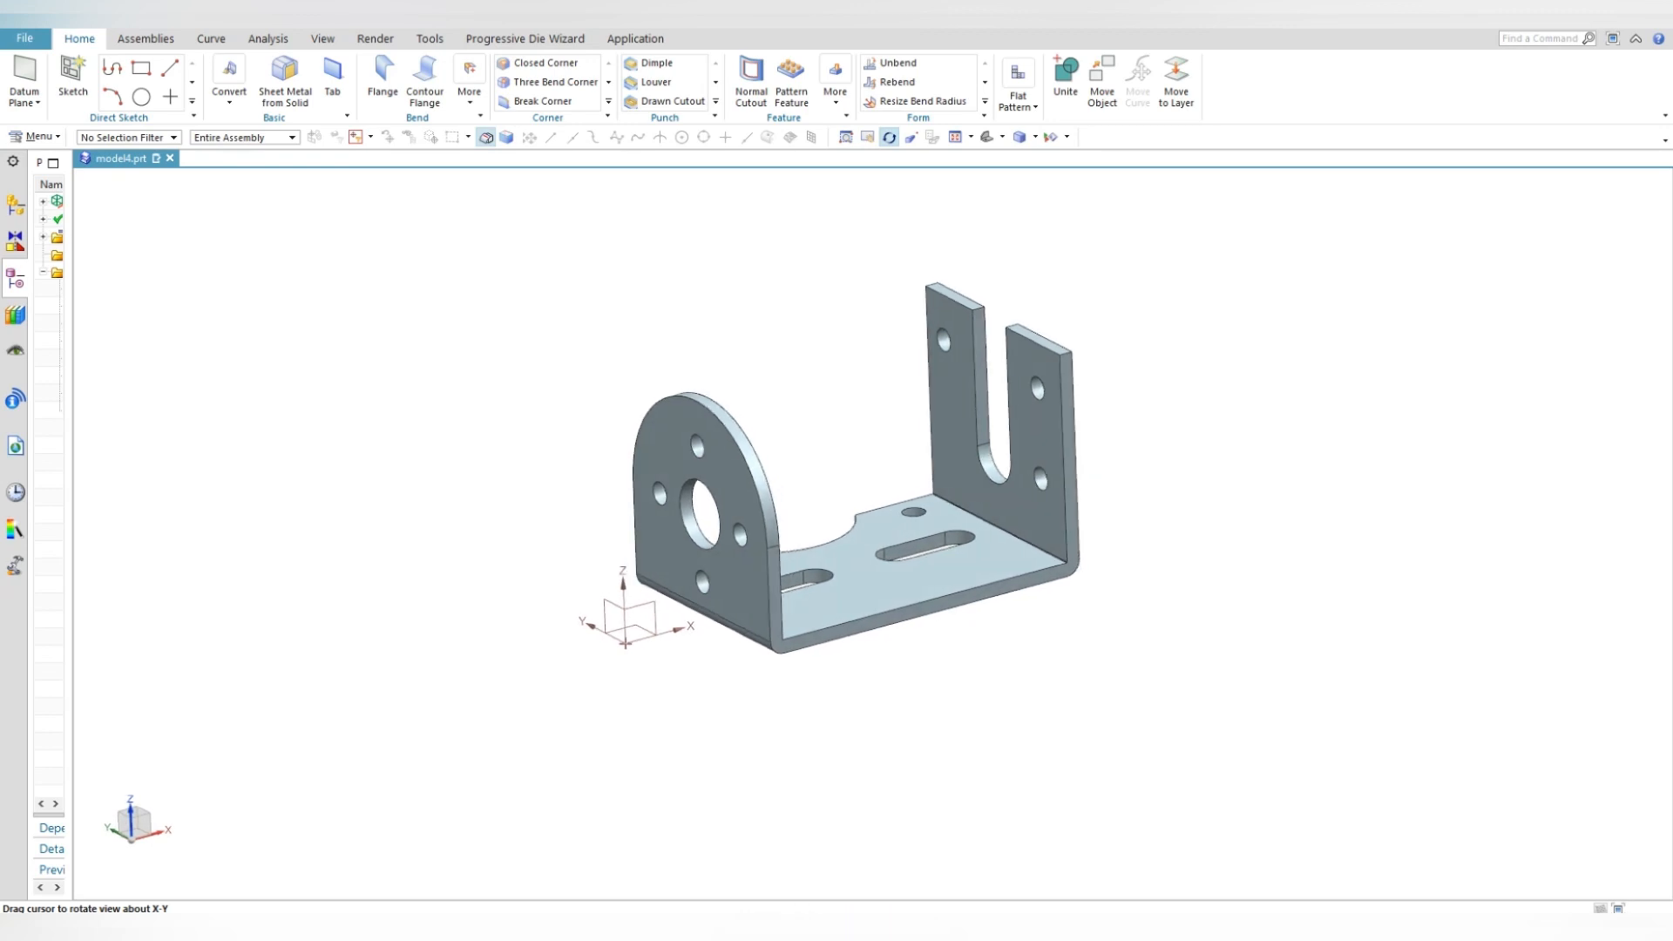